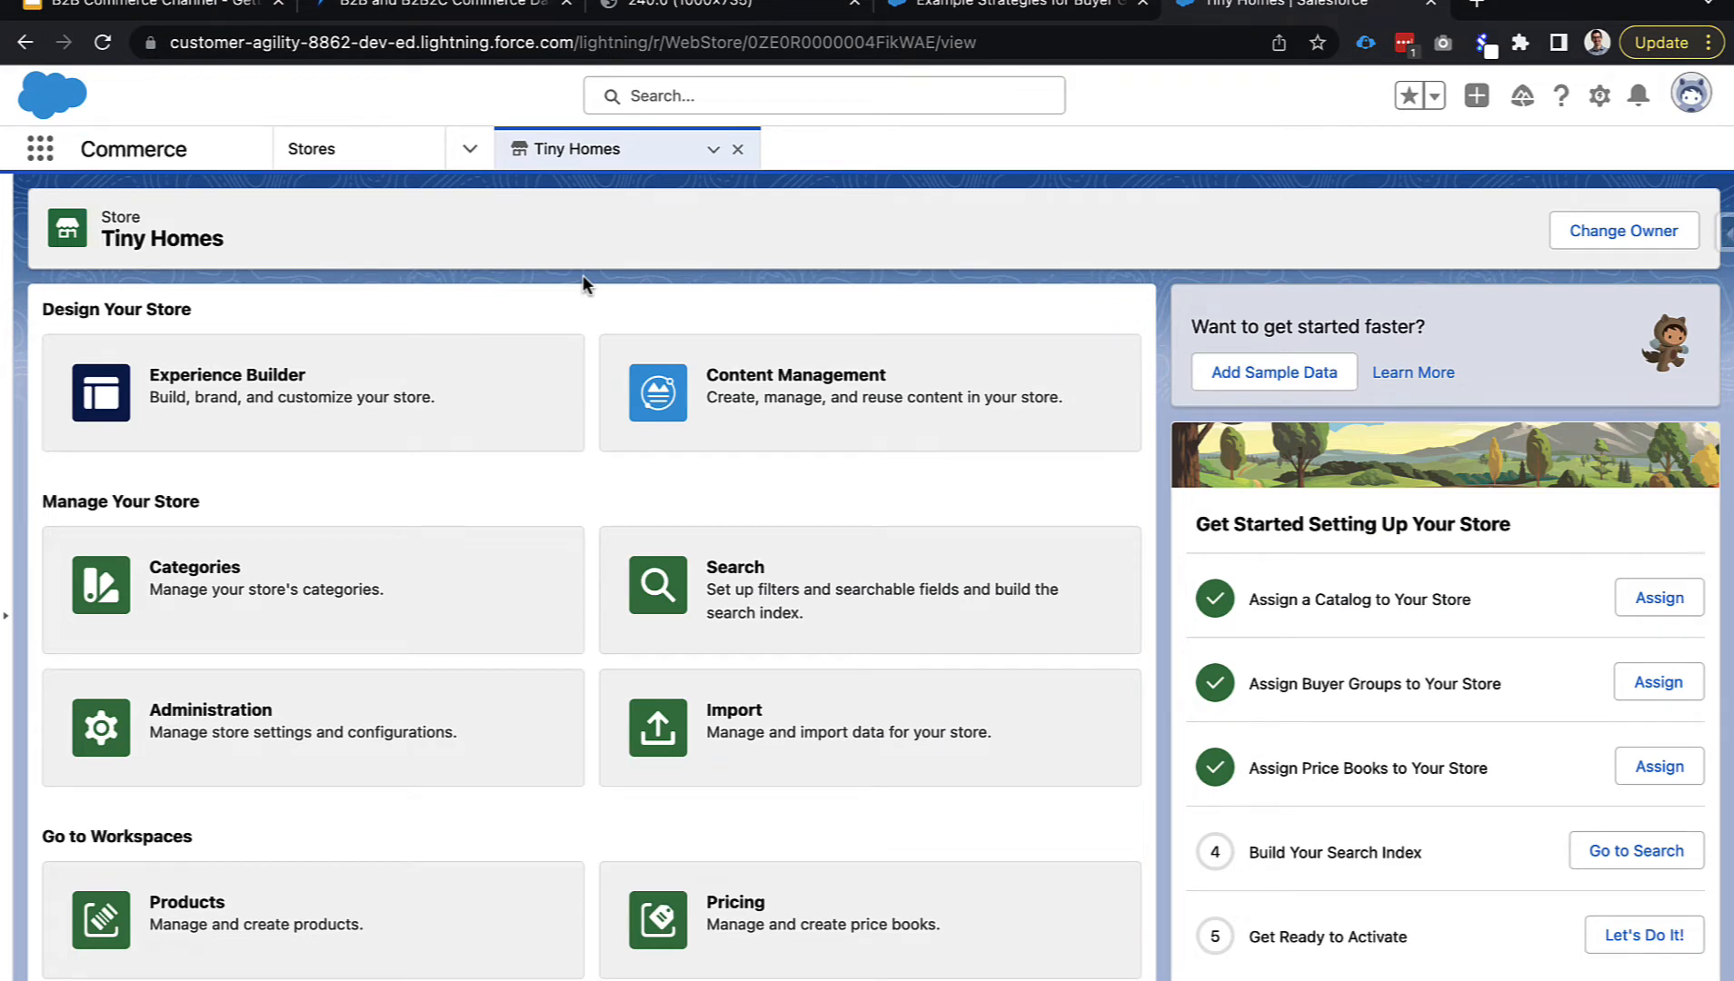
Check the product workspace of the Tiny Homes store and return to the store page.
left_click(433, 888)
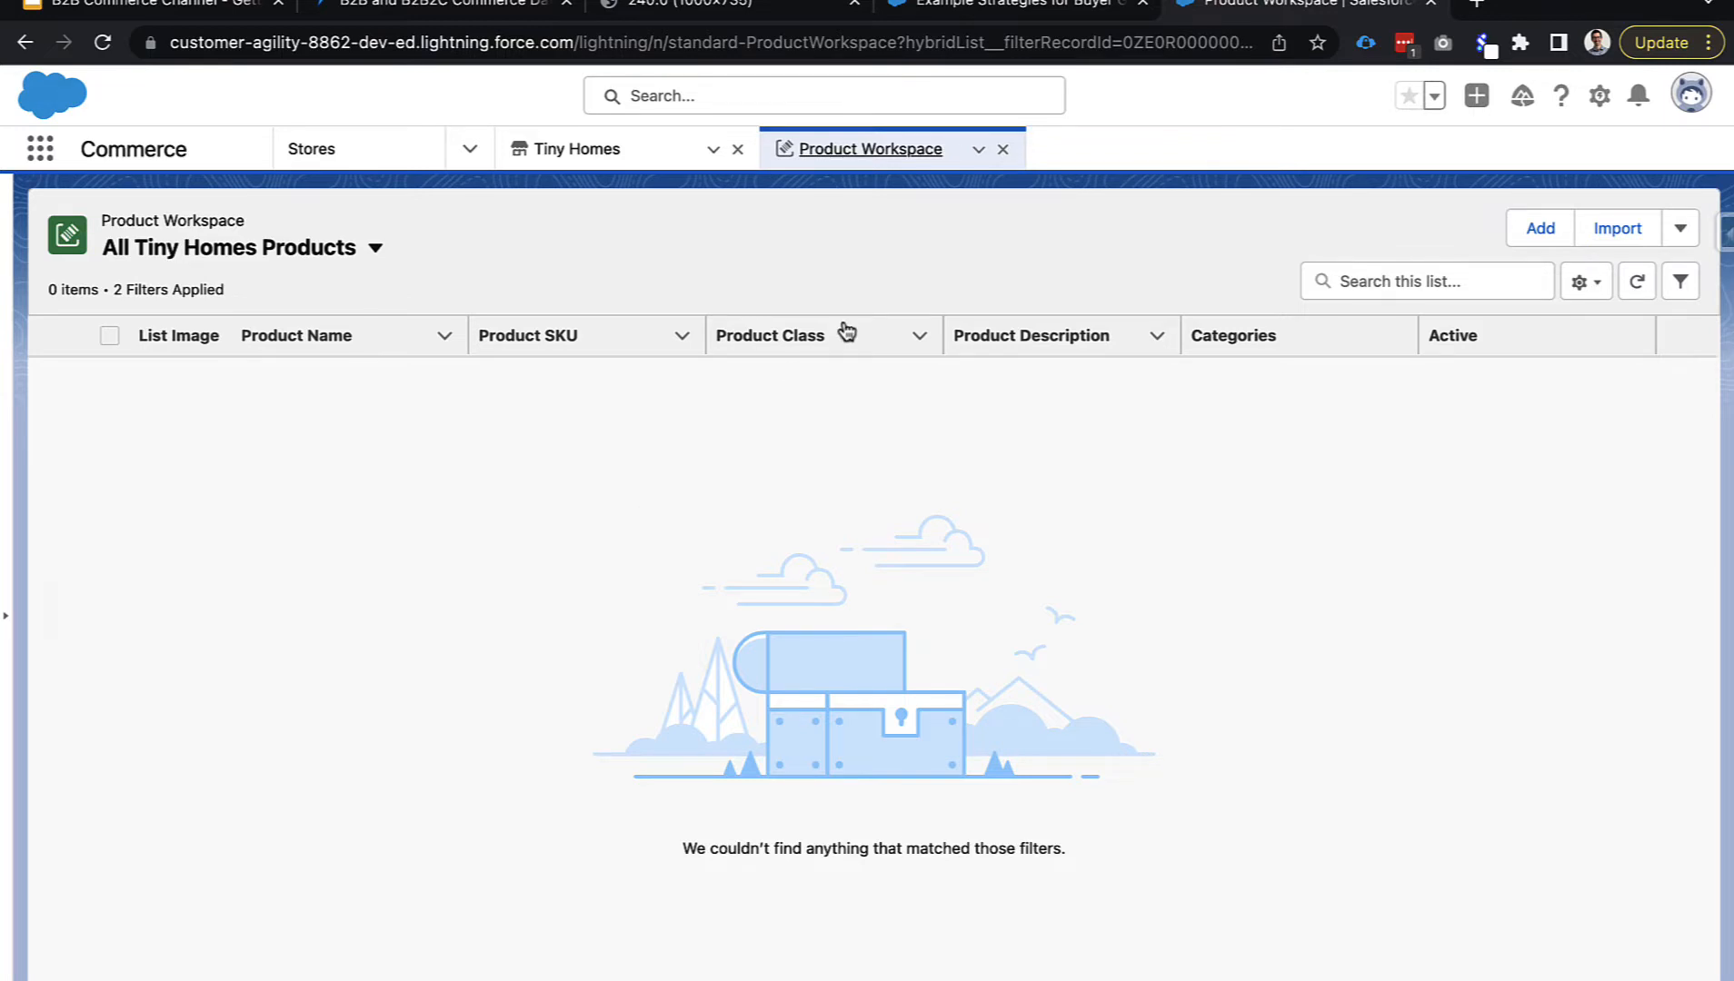
left_click(1003, 149)
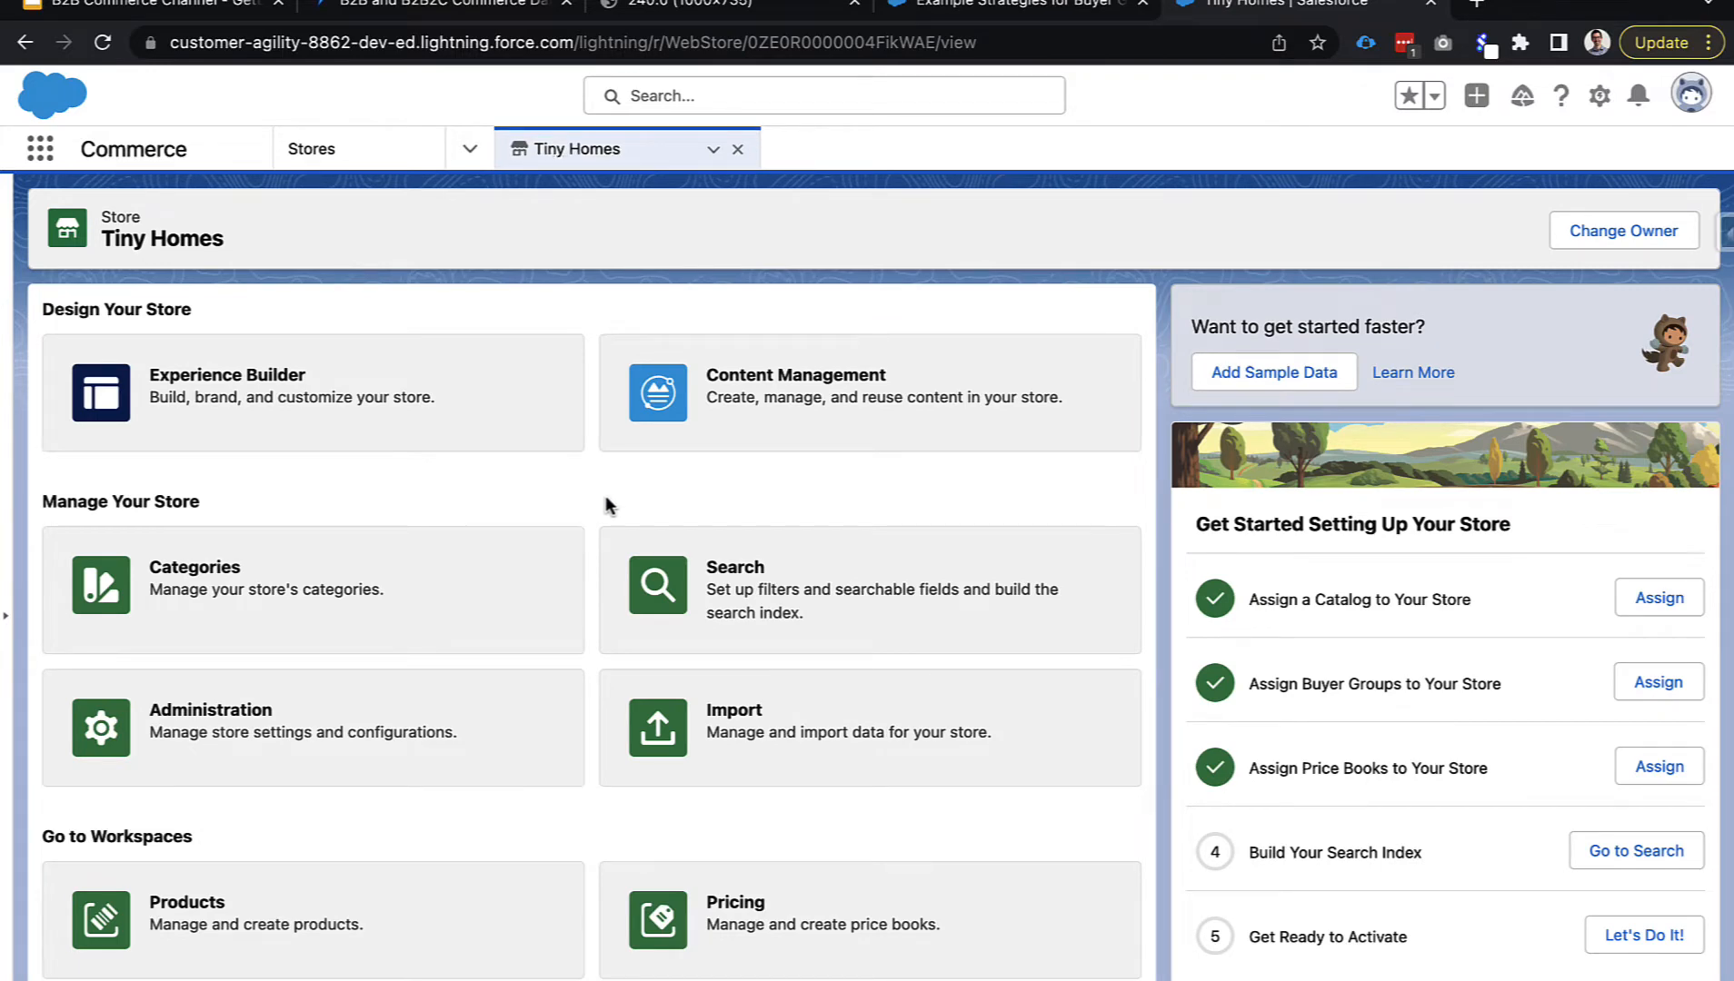
Create a buyer group named Platinum Members from the store's customer workspace, saving it so that another new buyer group form opens.
scroll(590, 813, "down", 1)
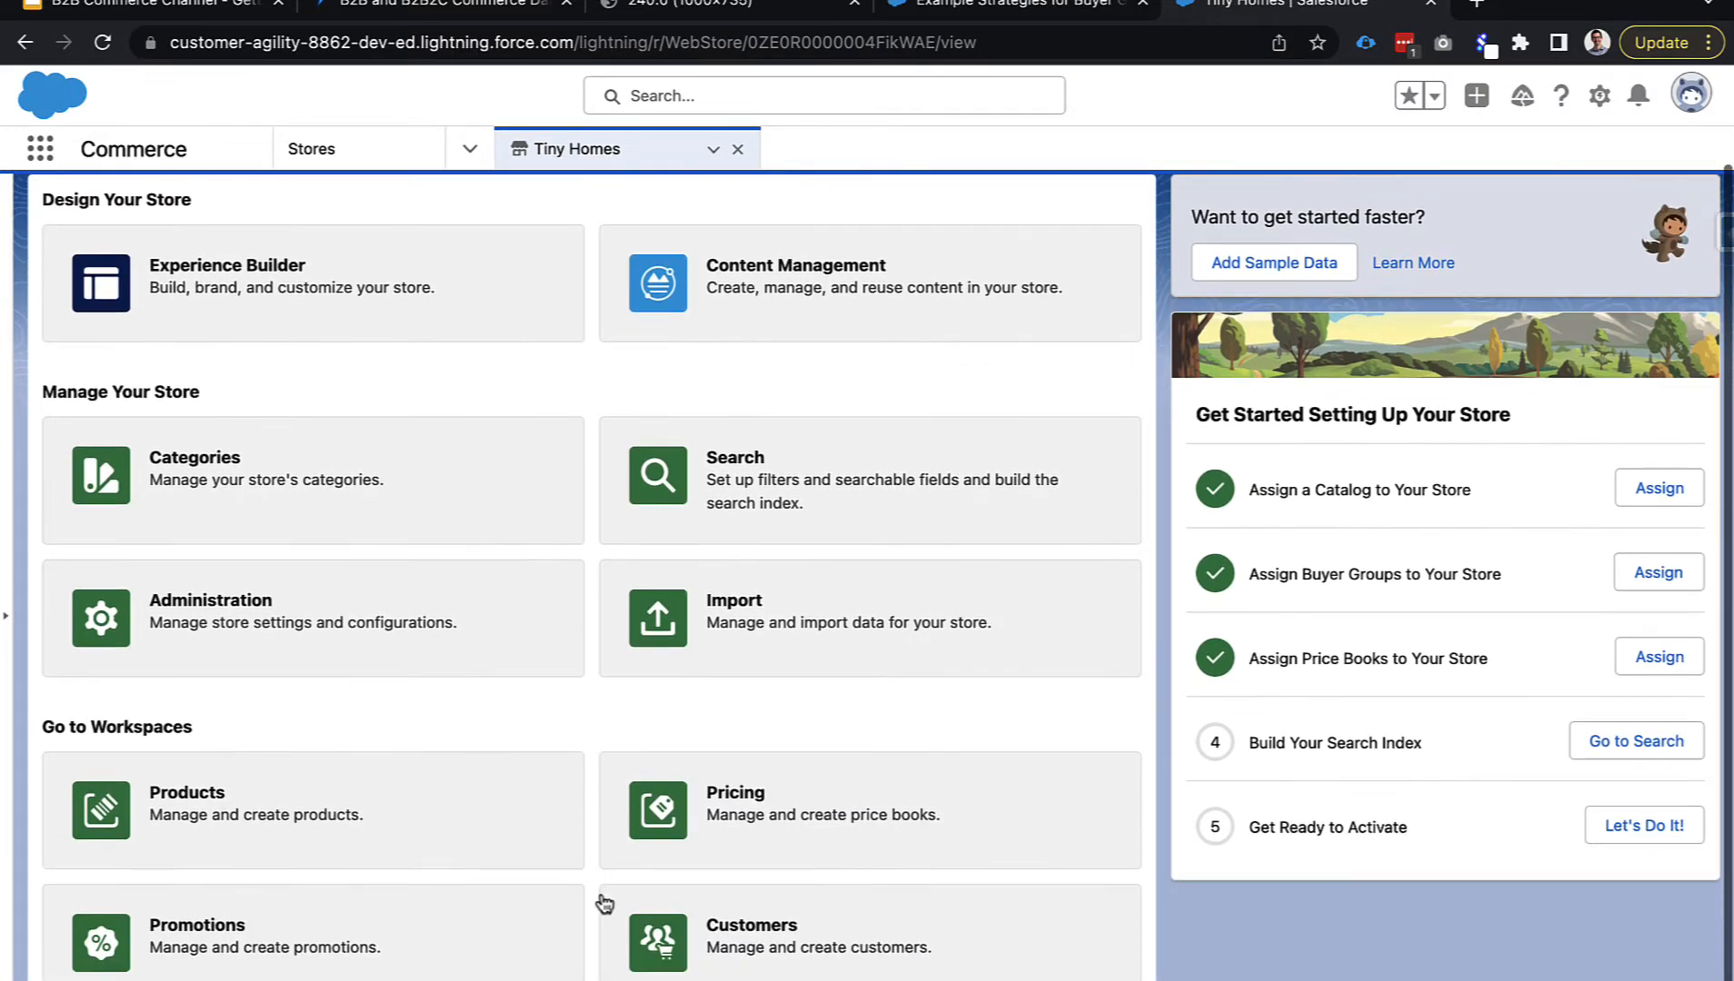
left_click(776, 965)
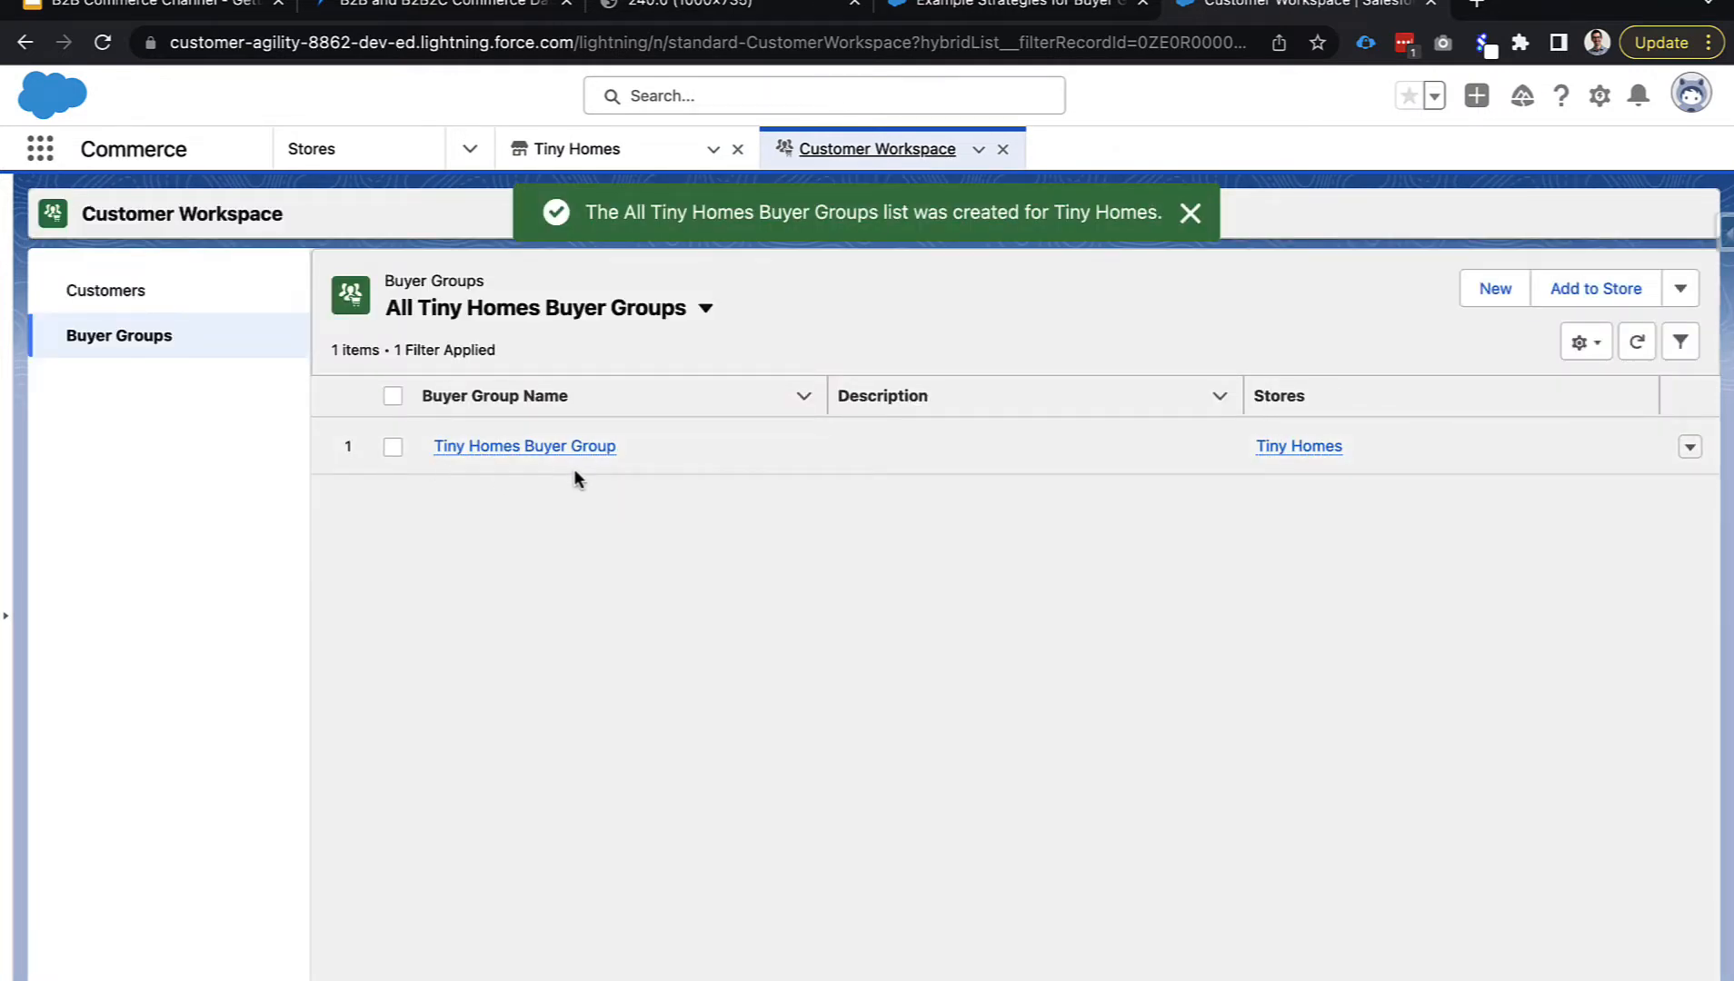
left_click(1186, 223)
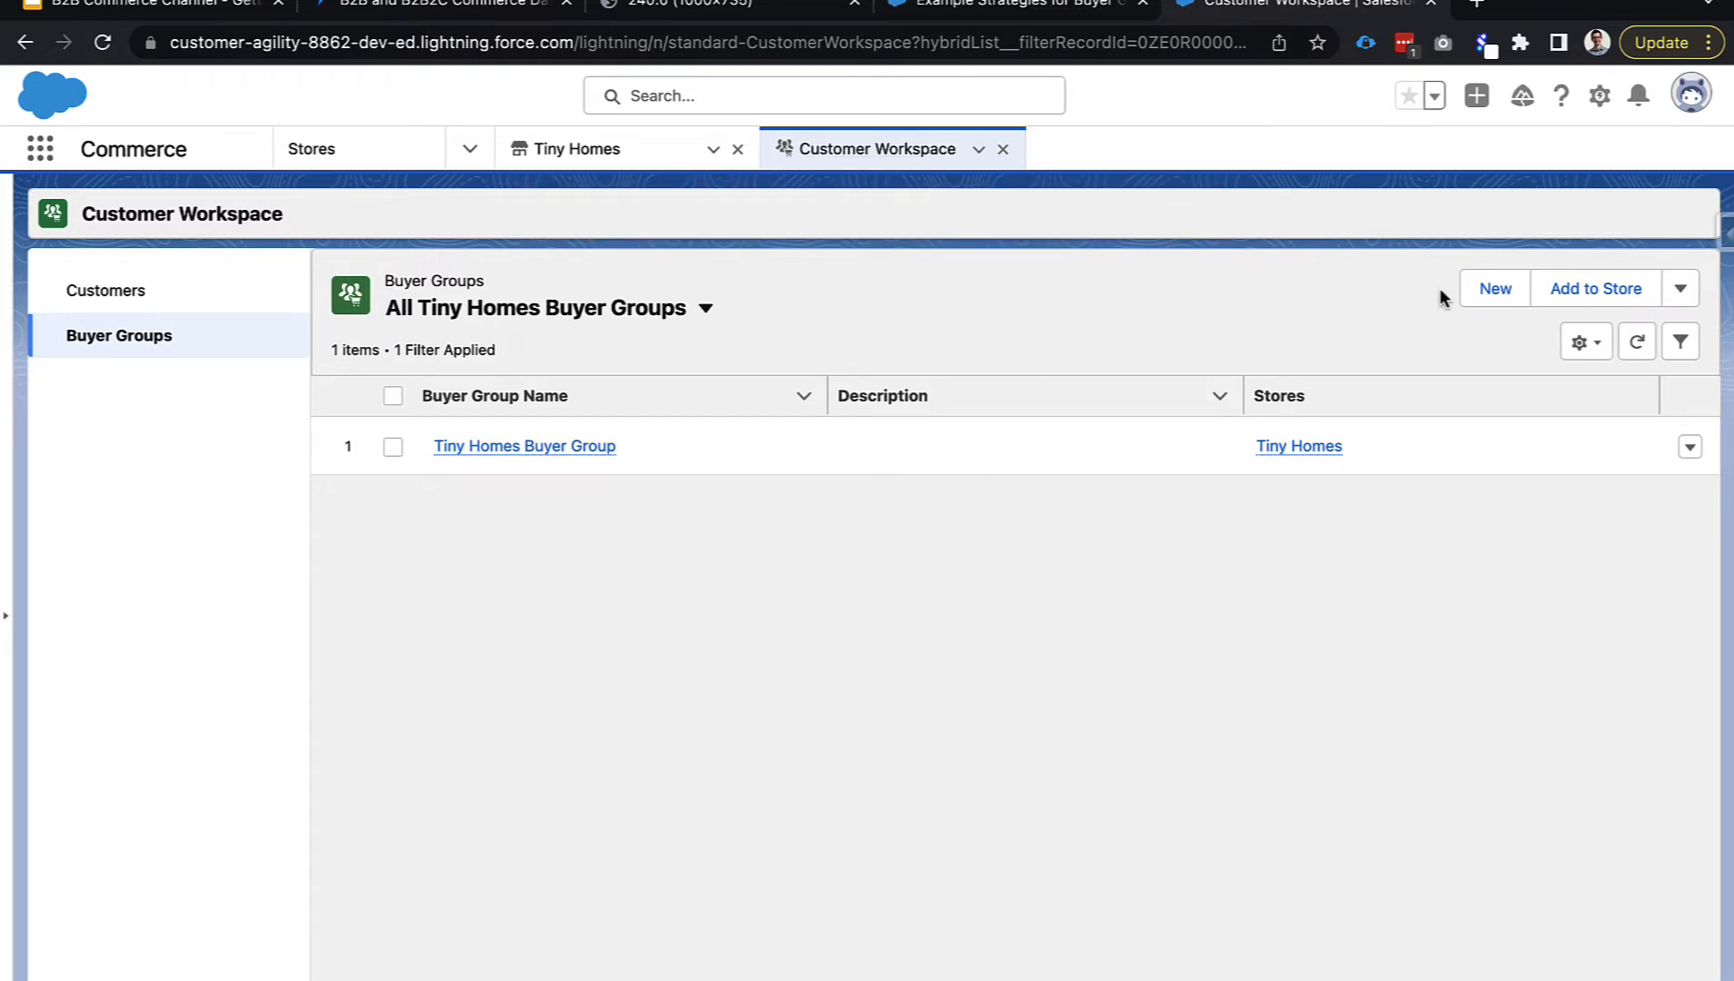
left_click(1486, 289)
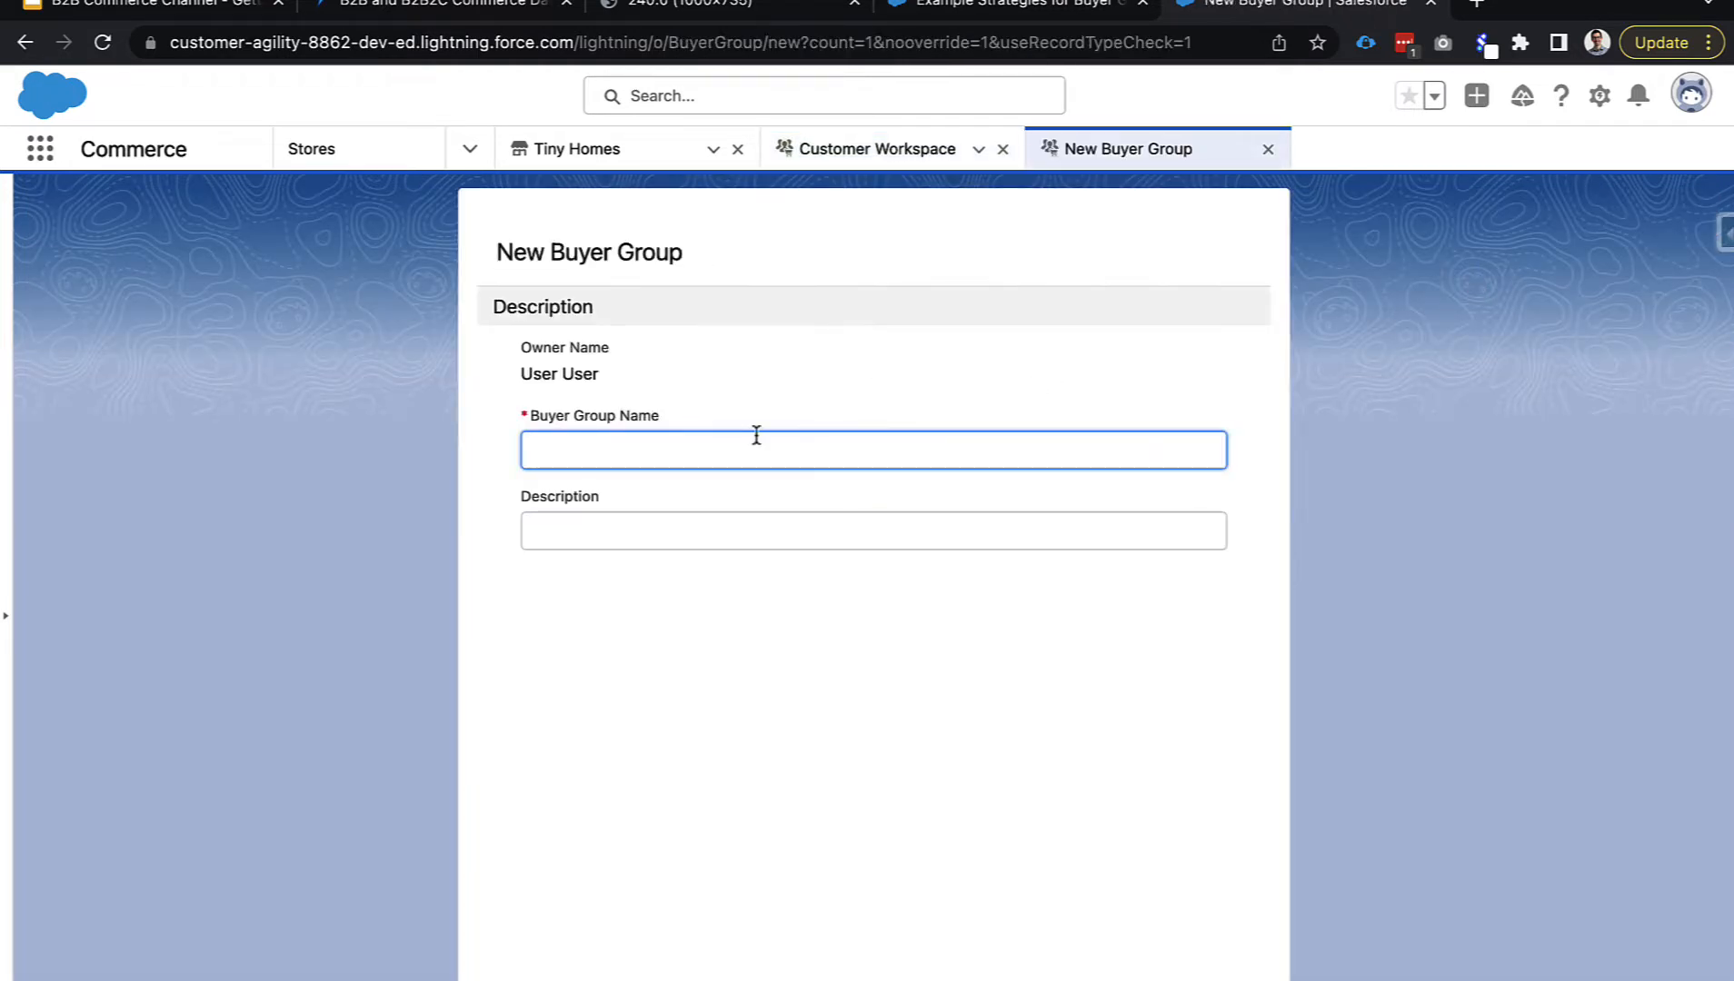
type("Platinum Members")
left_click(880, 980)
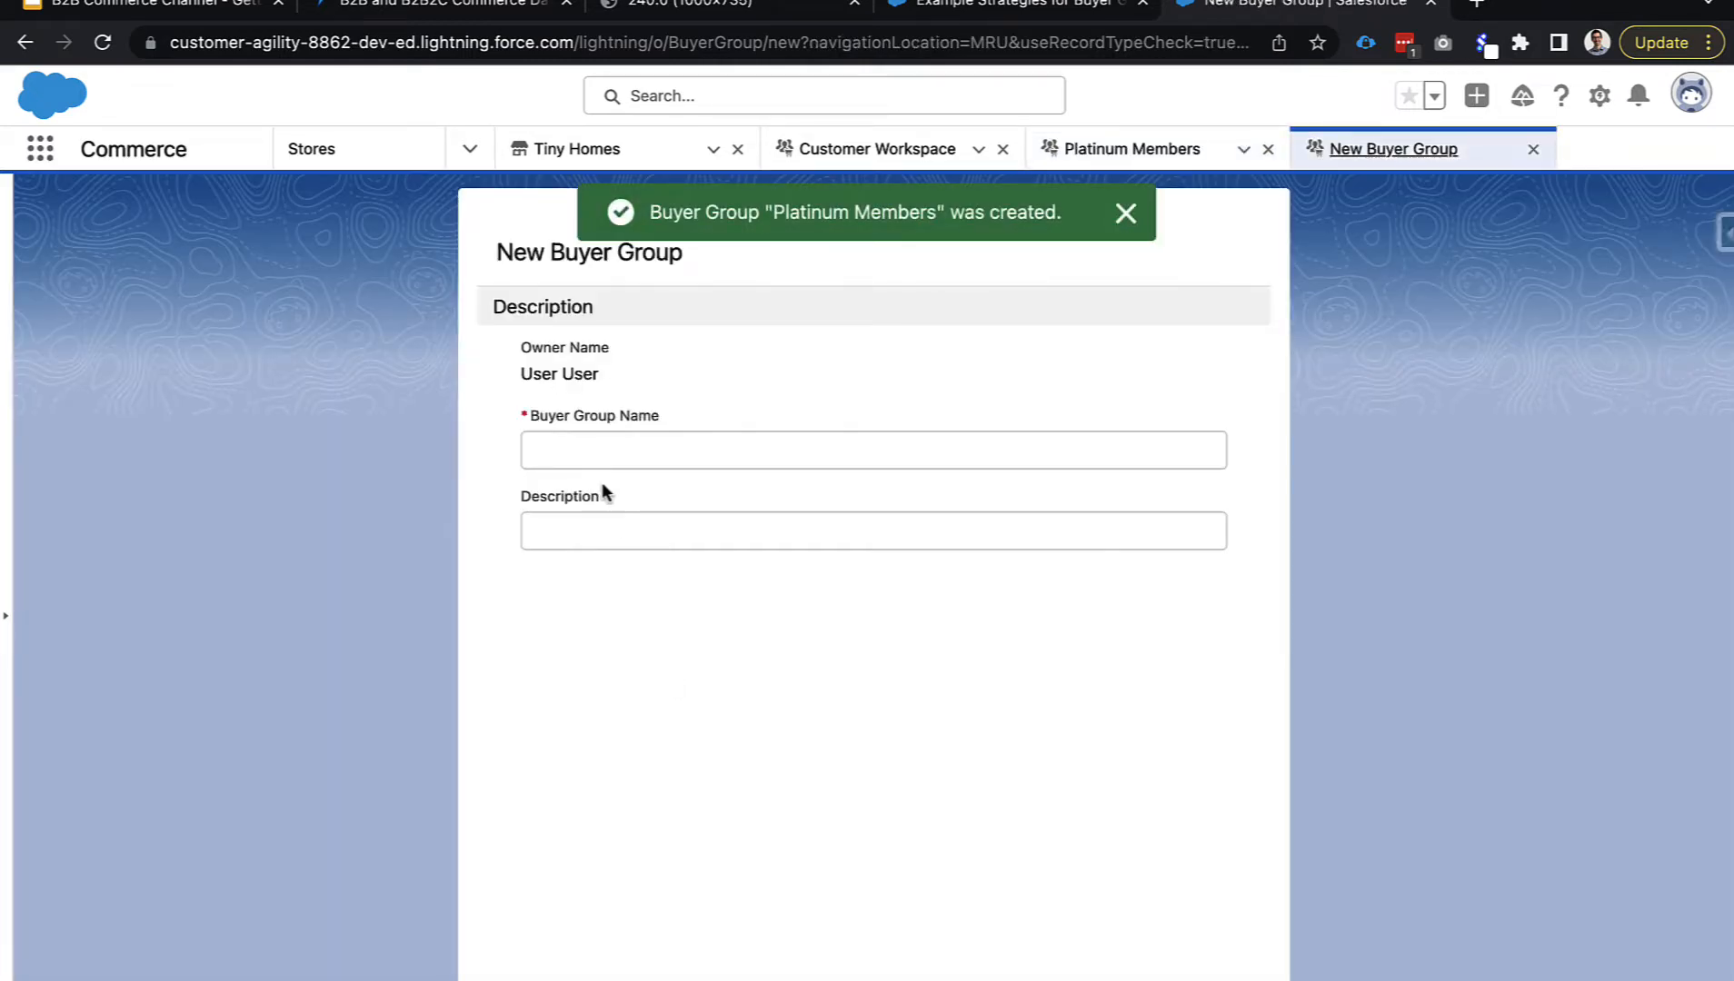
Create another buyer group named Gold Members, close both new records and refresh the Tiny Homes buyer groups list.
left_click(587, 450)
type("Gold ")
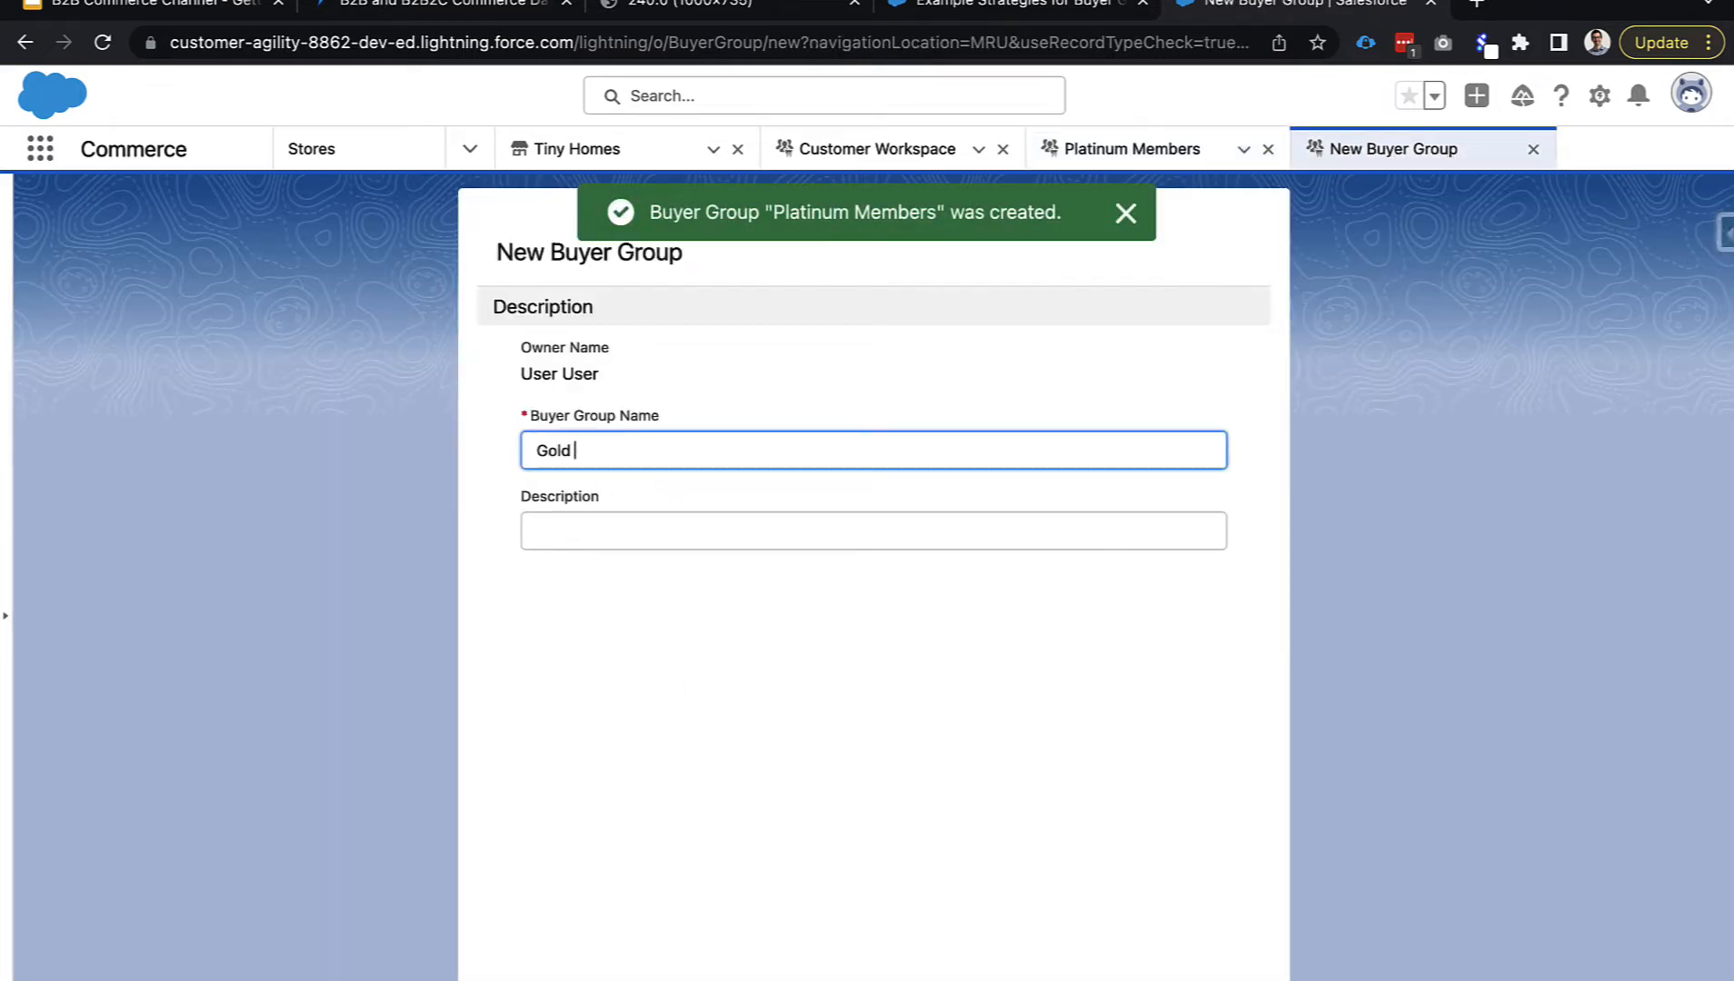
type("Members")
left_click(993, 979)
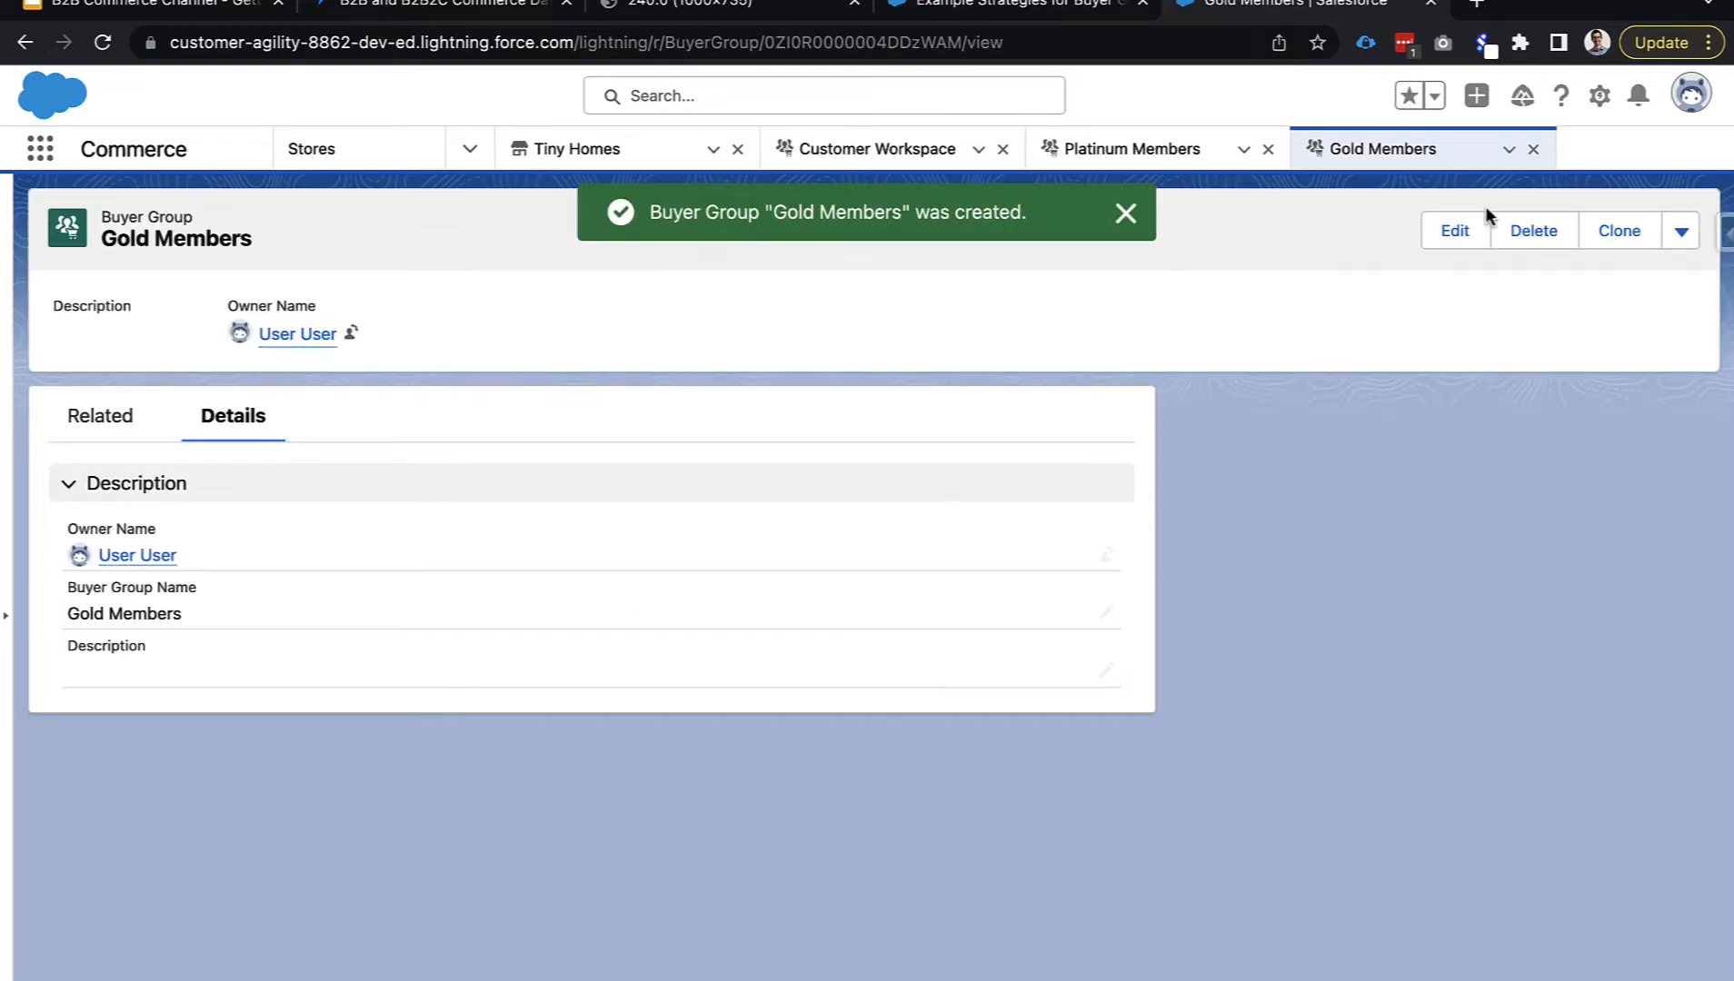
left_click(1533, 151)
left_click(1270, 153)
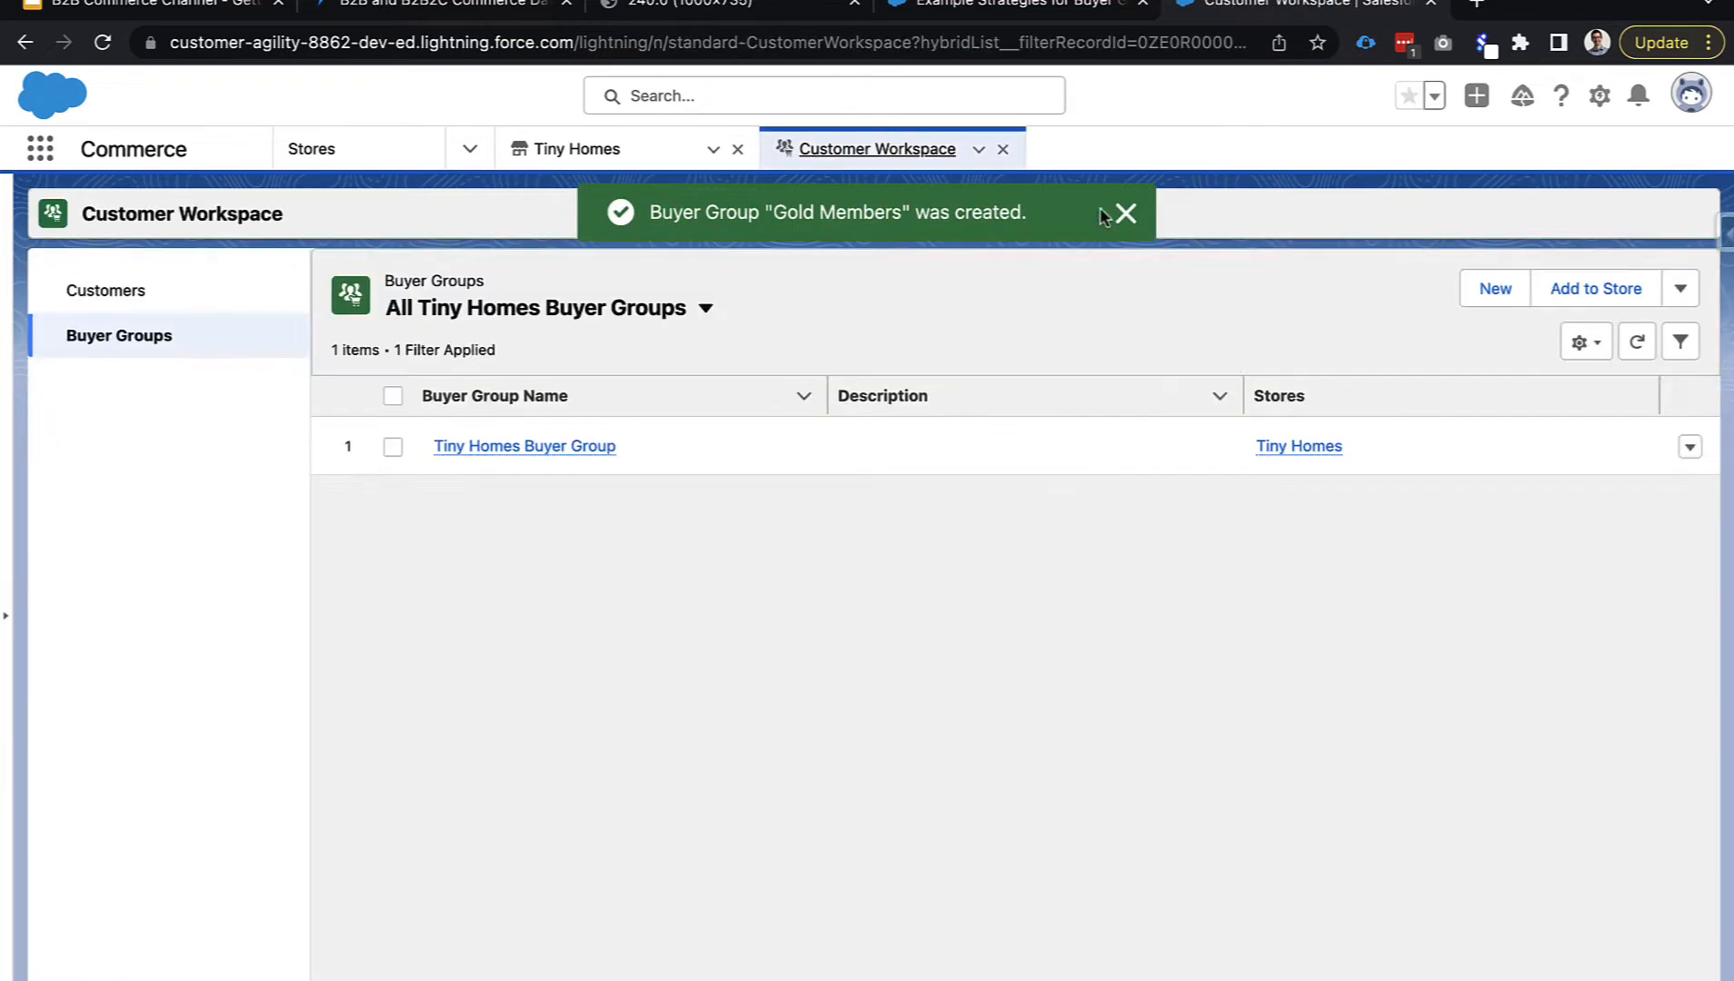
left_click(1637, 341)
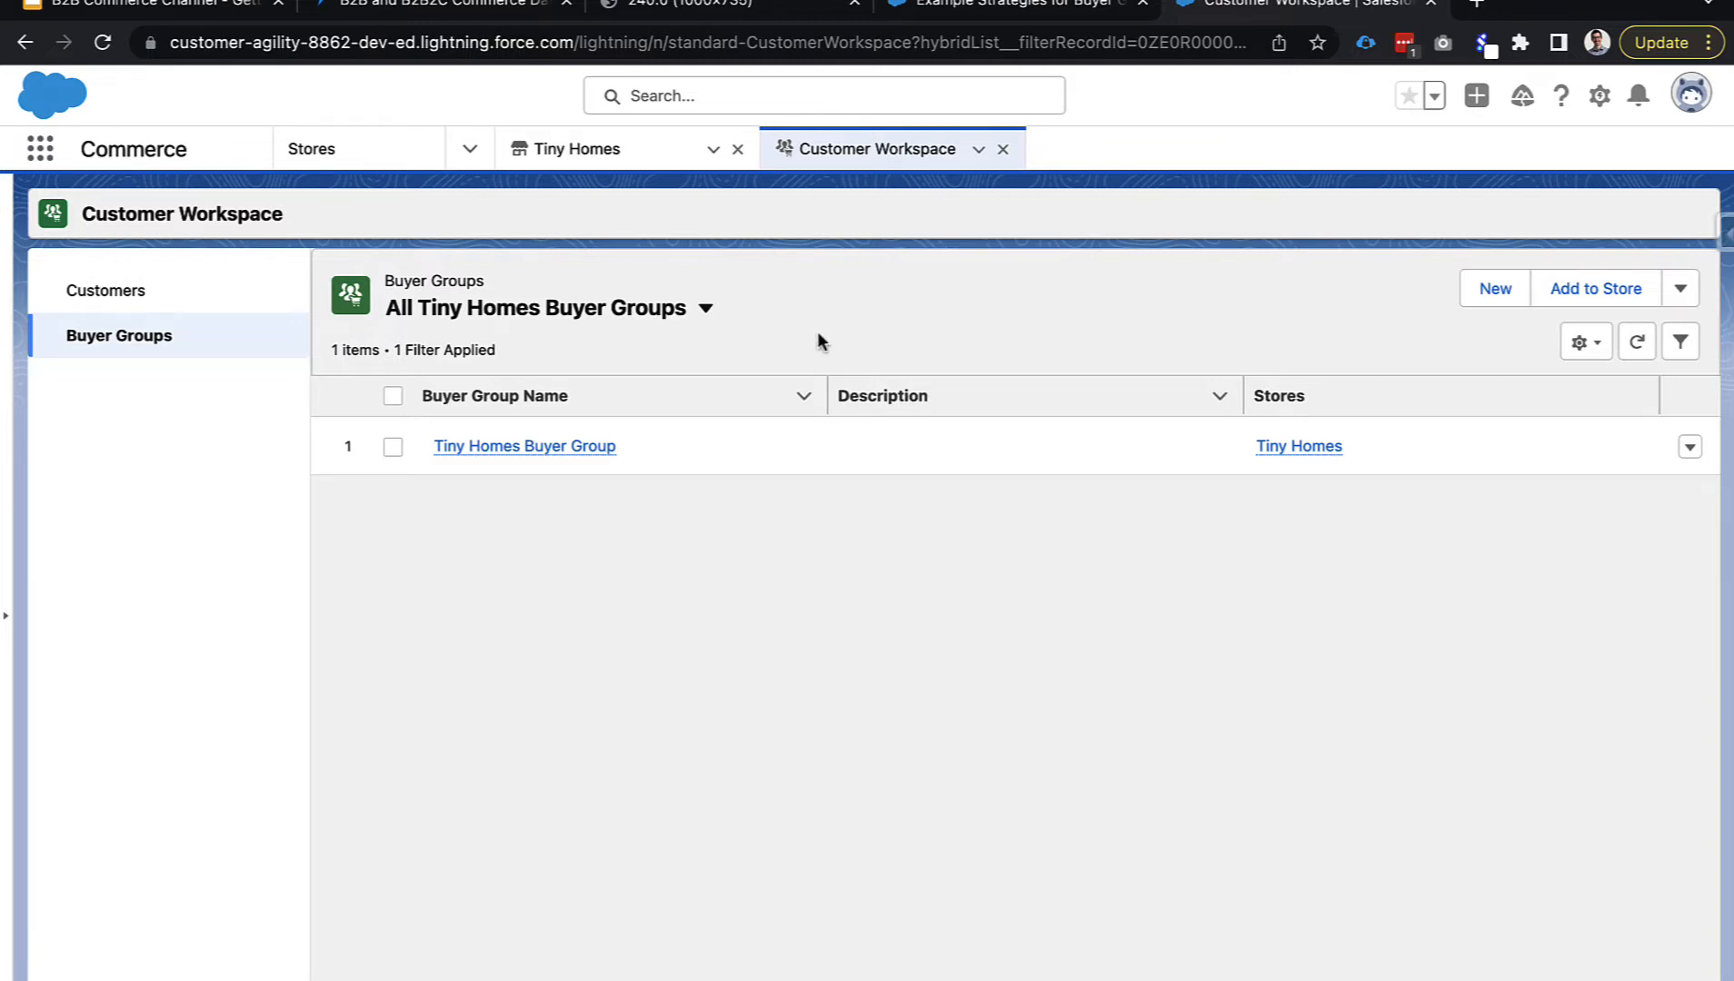
Add Buyer Groups to the Commerce app's navigation items and save the navigation bar.
left_click(470, 149)
scroll(415, 429, "down", 5)
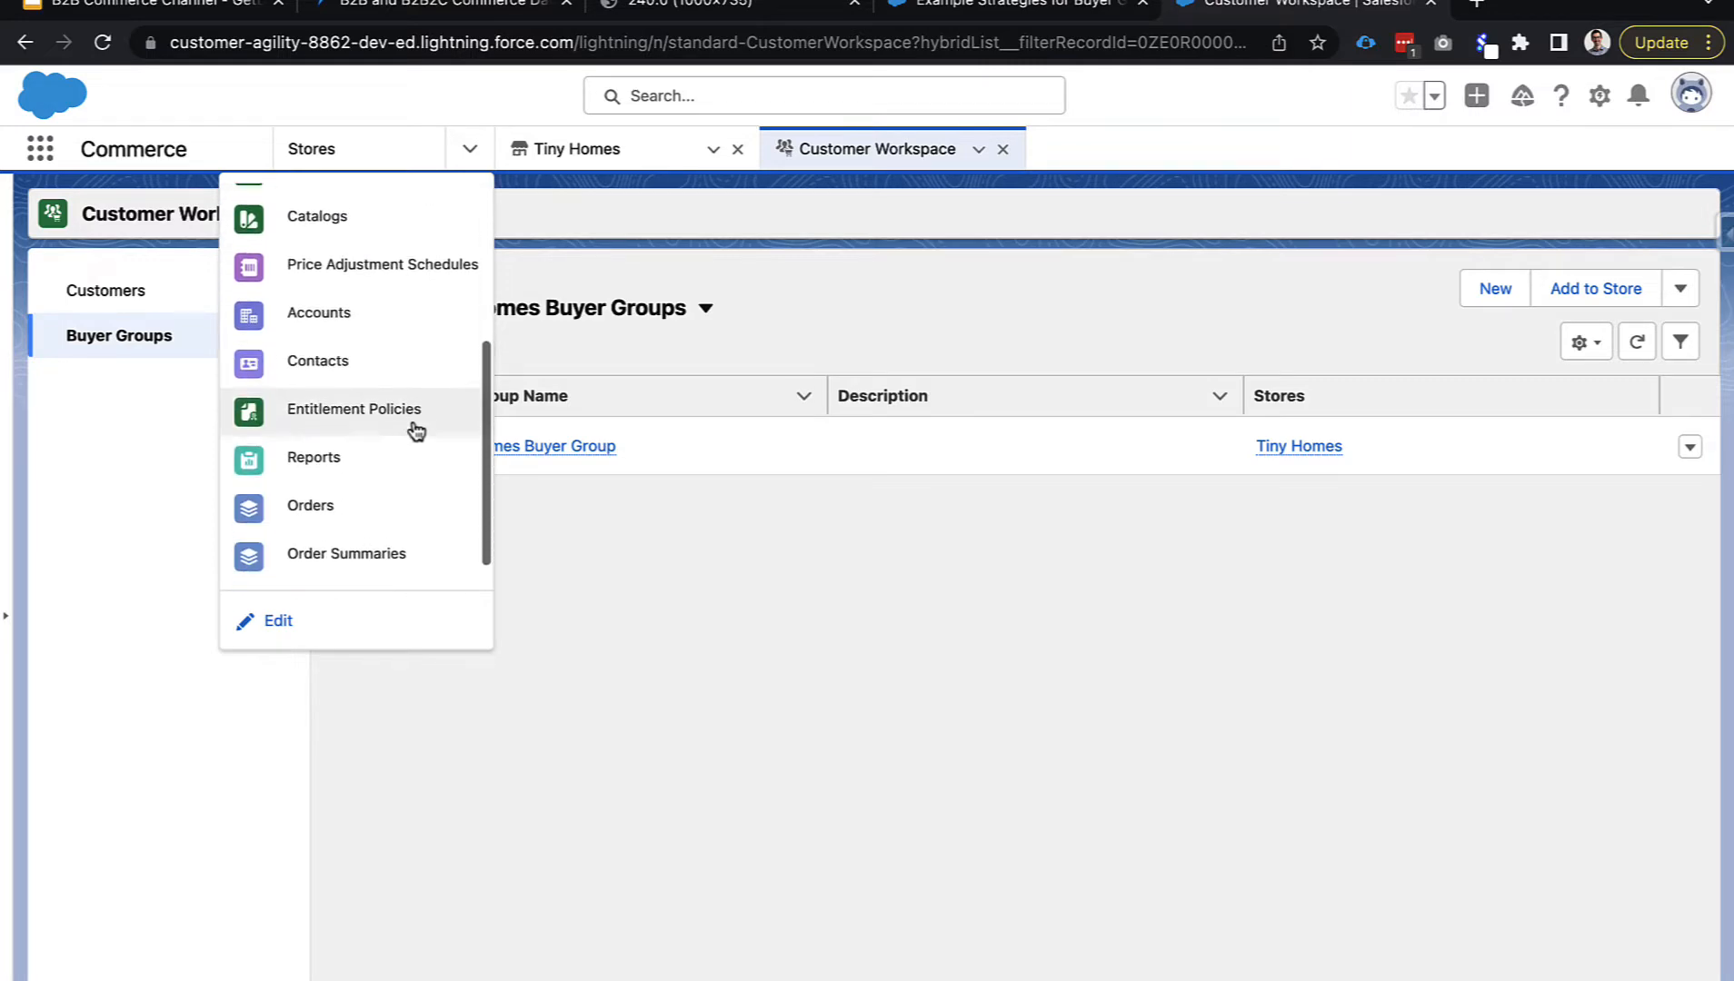
scroll(415, 430, "up", 5)
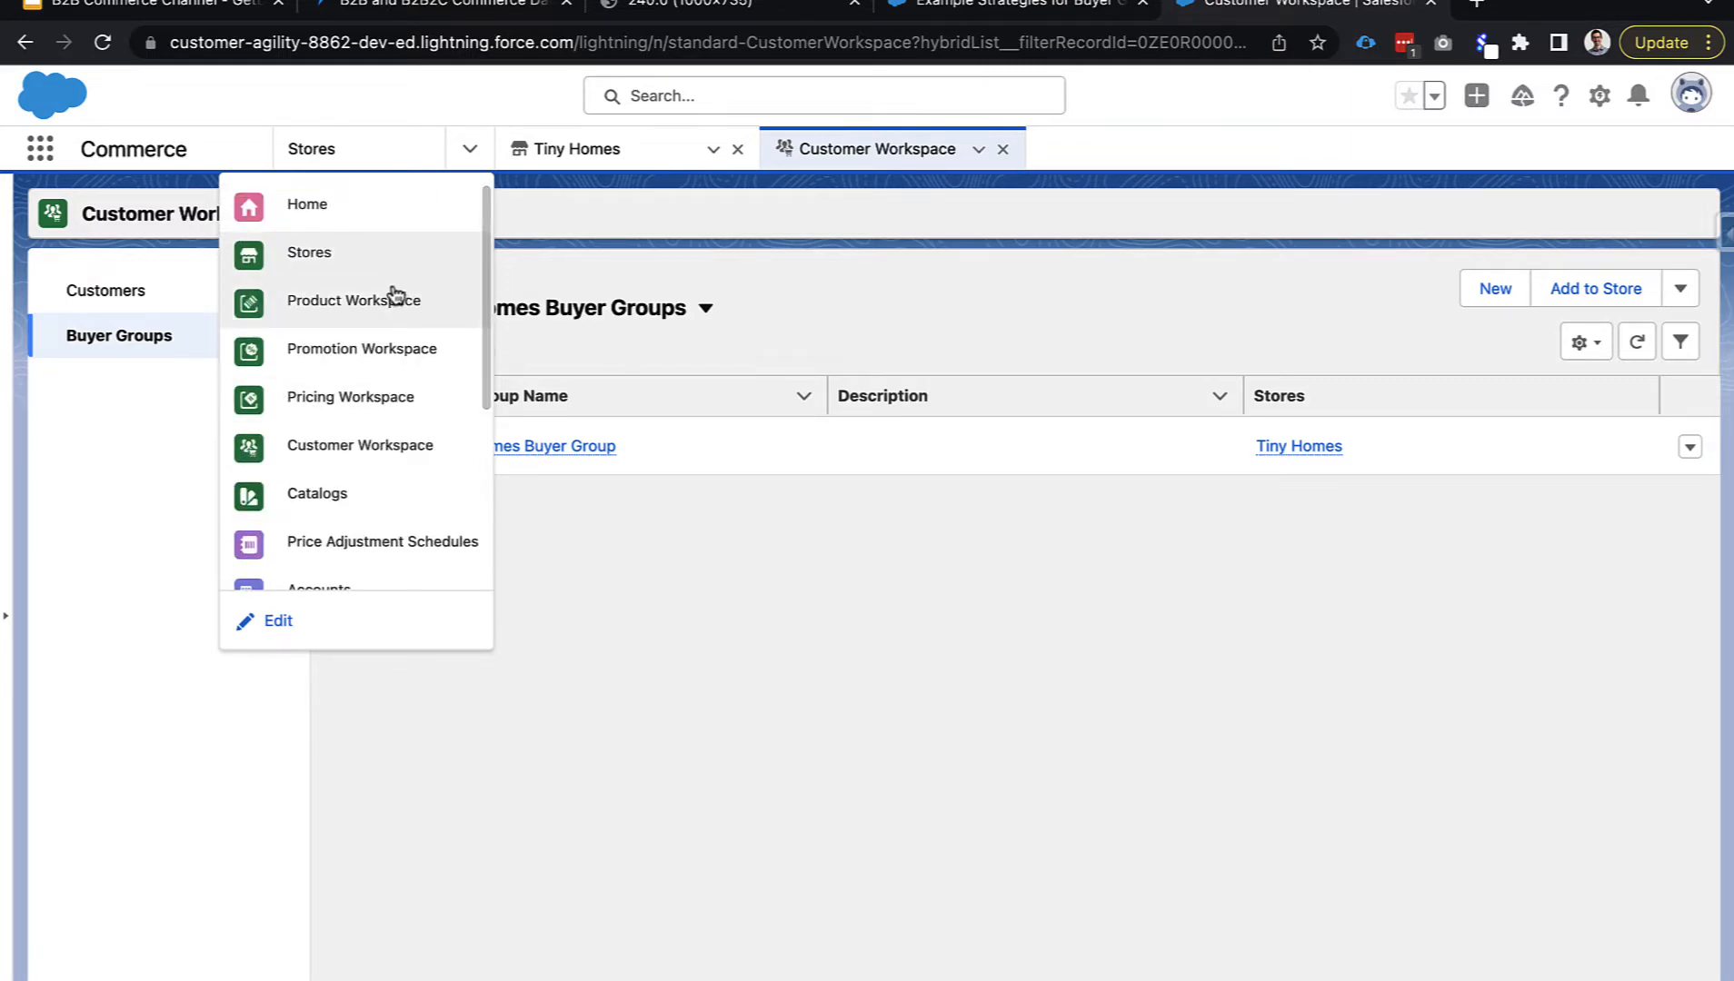
scroll(382, 474, "down", 5)
left_click(368, 618)
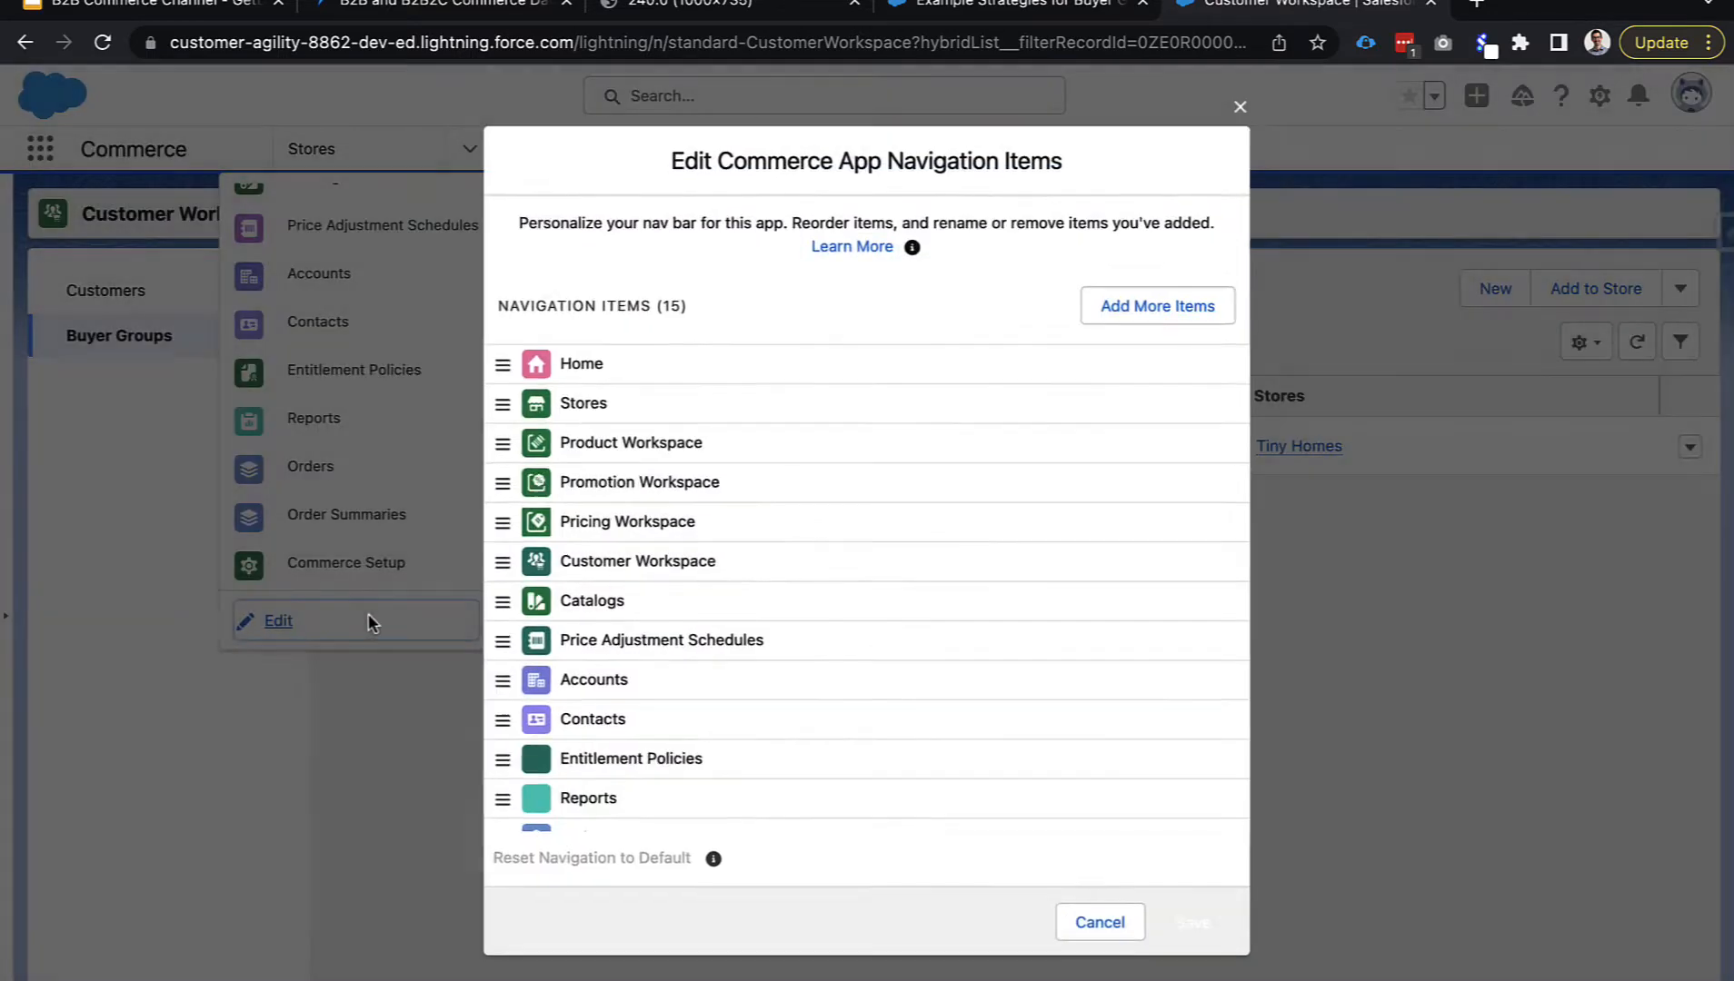
left_click(1160, 304)
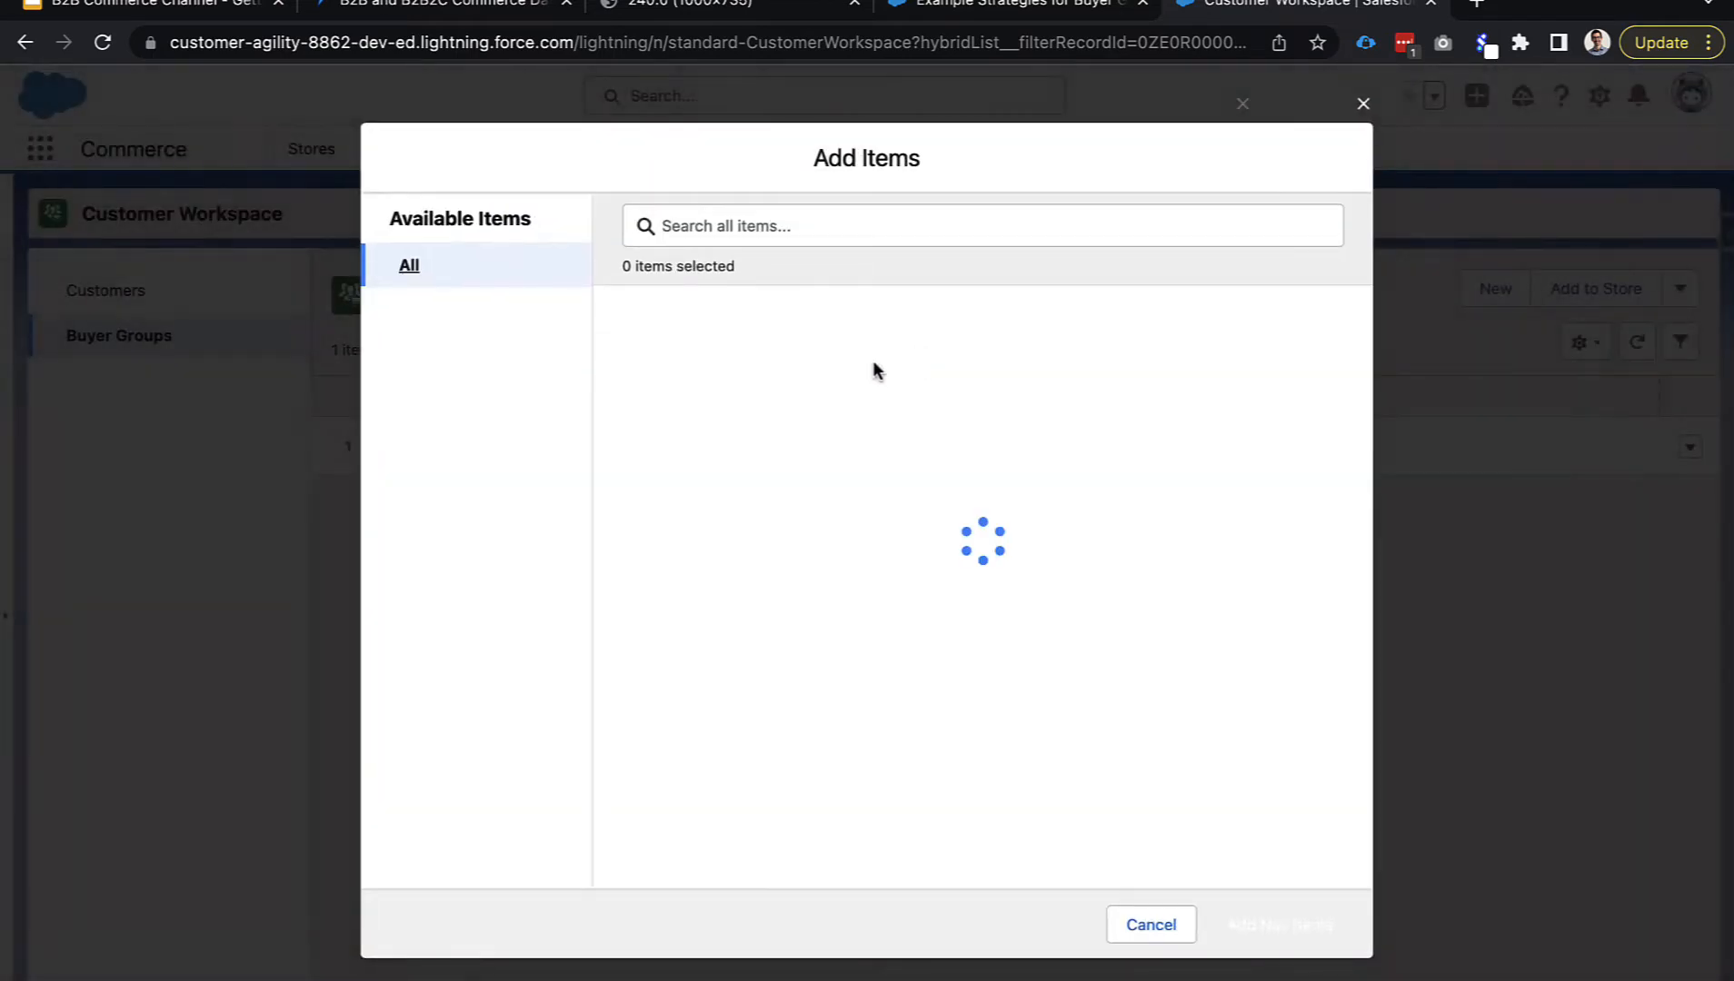
left_click(737, 226)
type("Buyer")
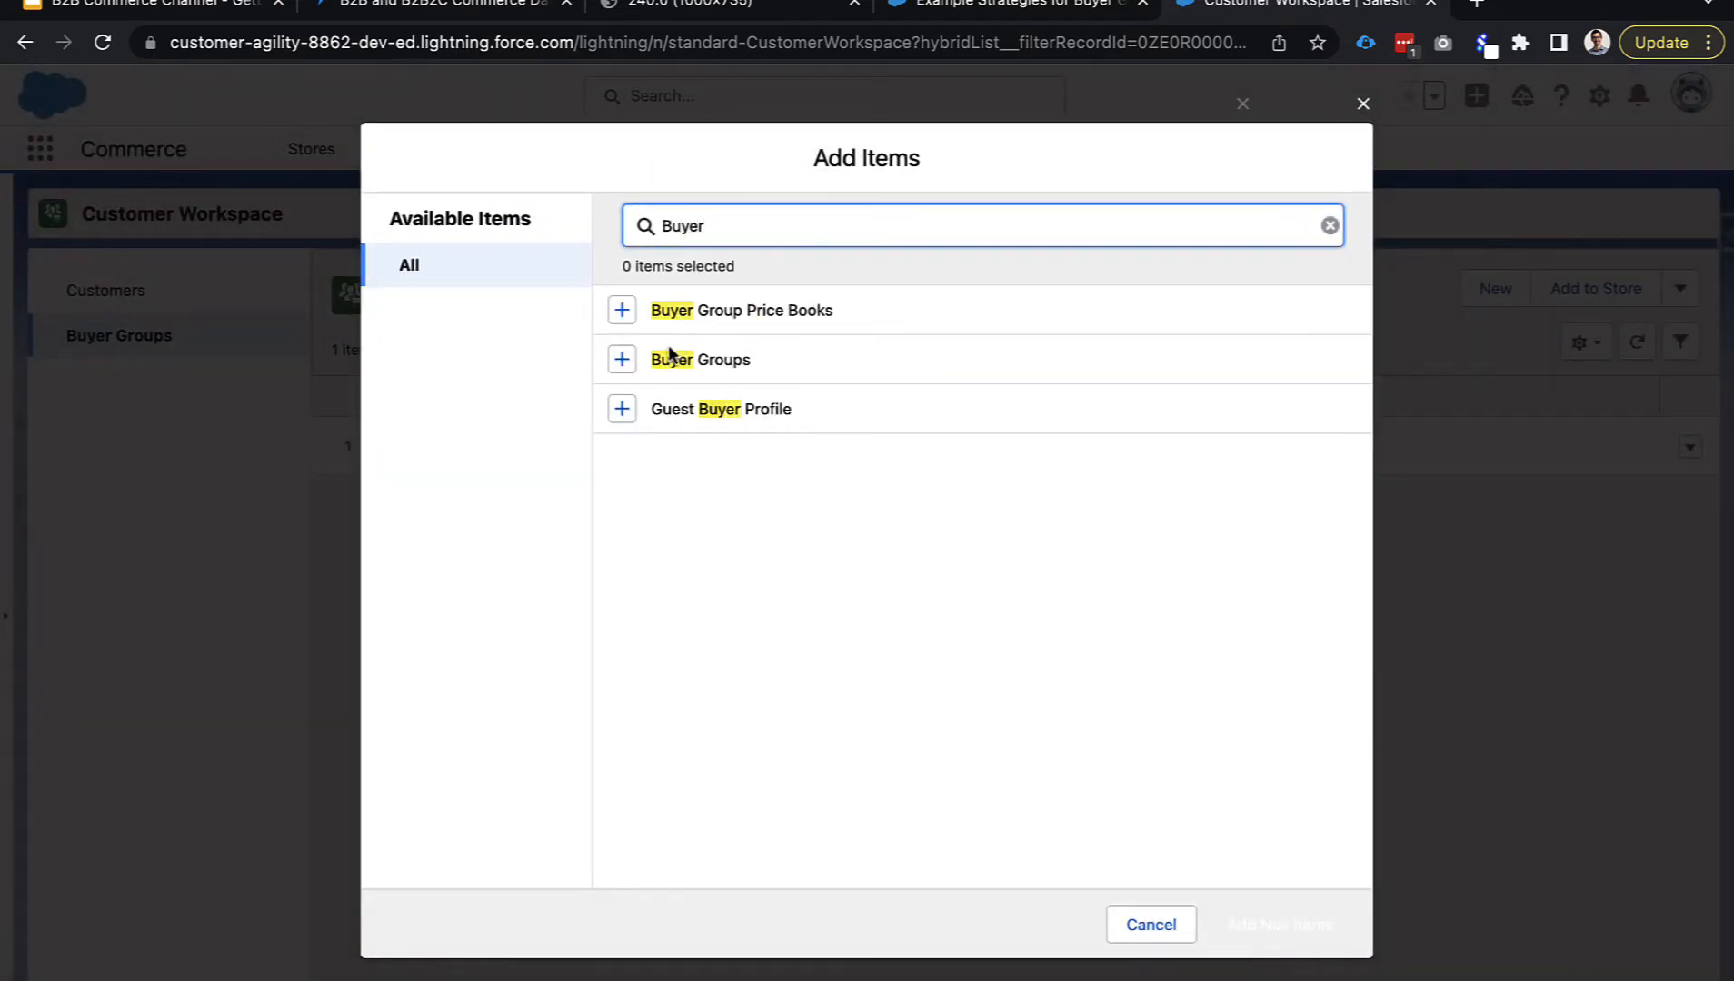
left_click(622, 359)
left_click(1235, 932)
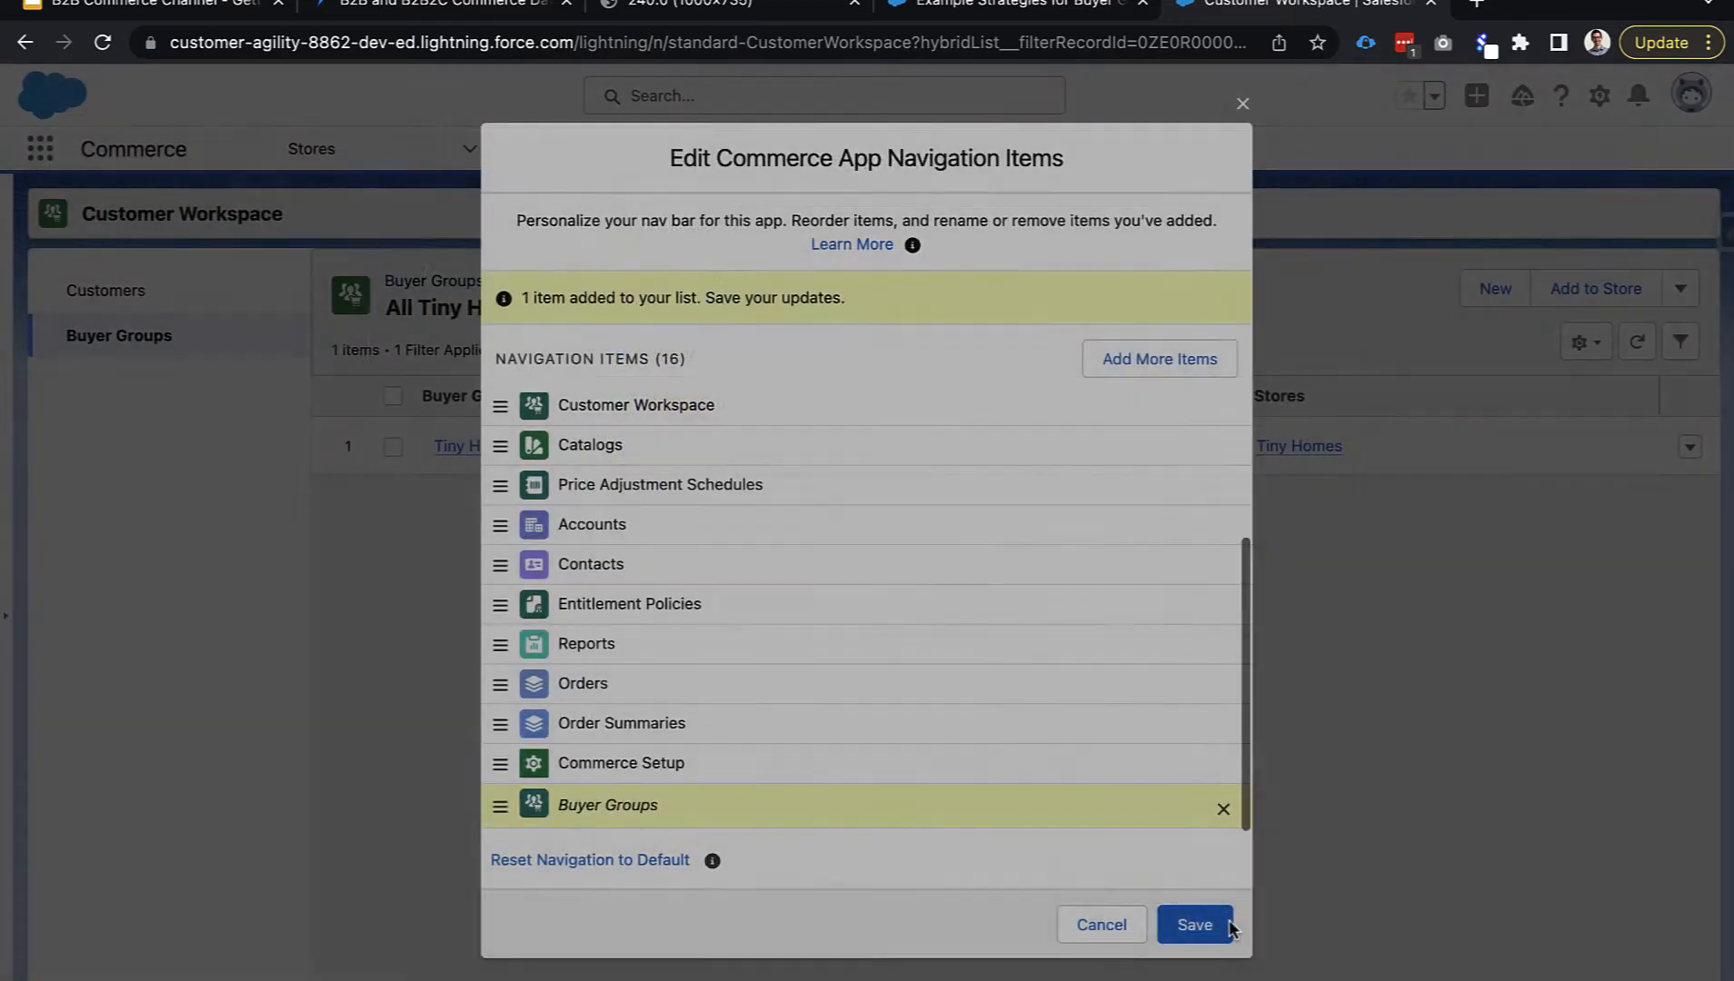
left_click(1195, 925)
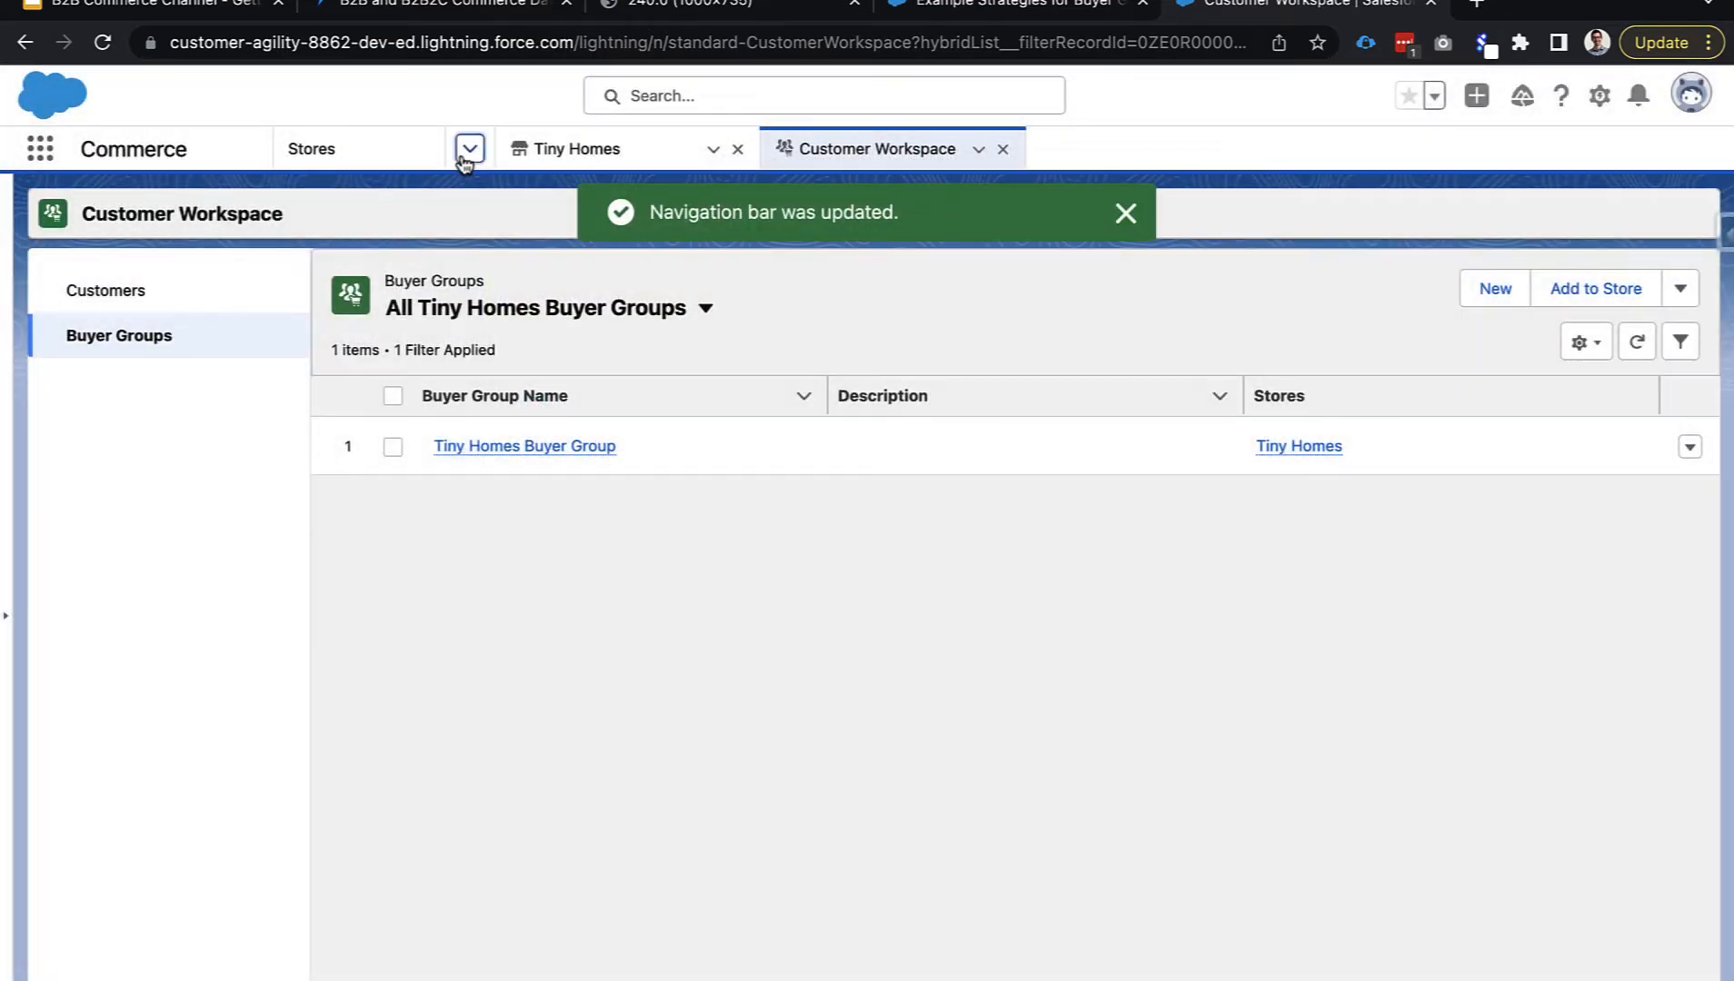
Assign the Tiny Homes store to the Platinum Members buyer group, opened from the Buyer Groups list.
left_click(468, 153)
scroll(387, 437, "down", 5)
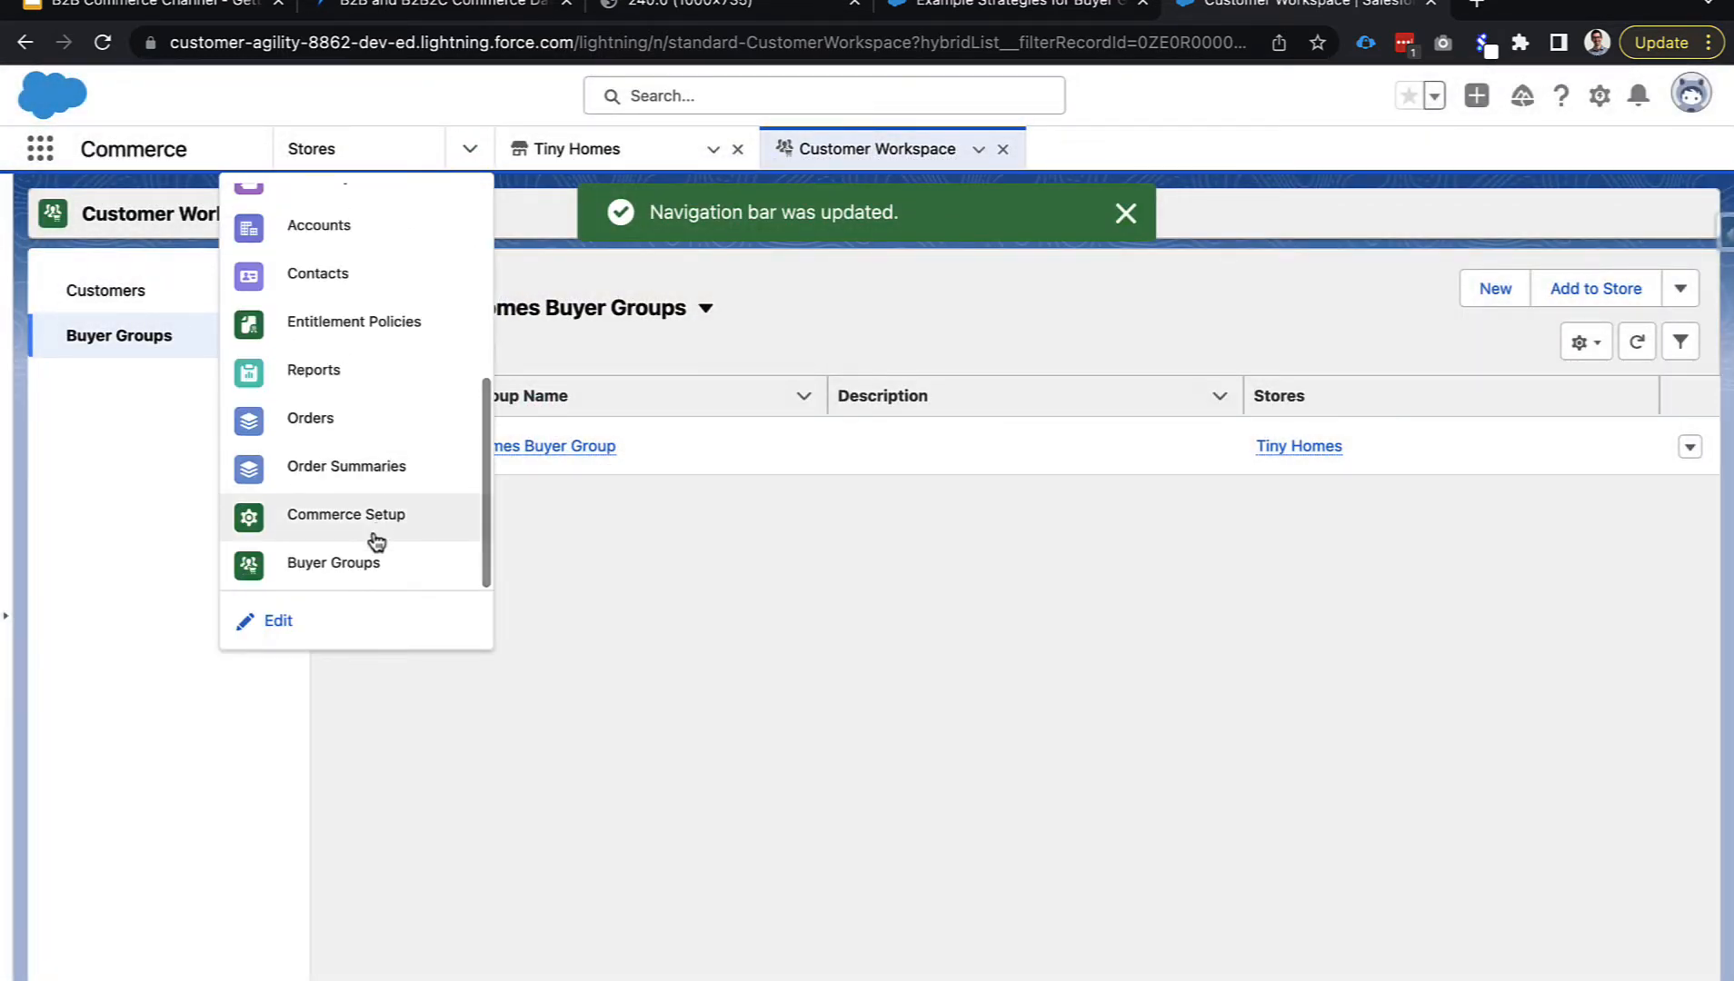
left_click(348, 565)
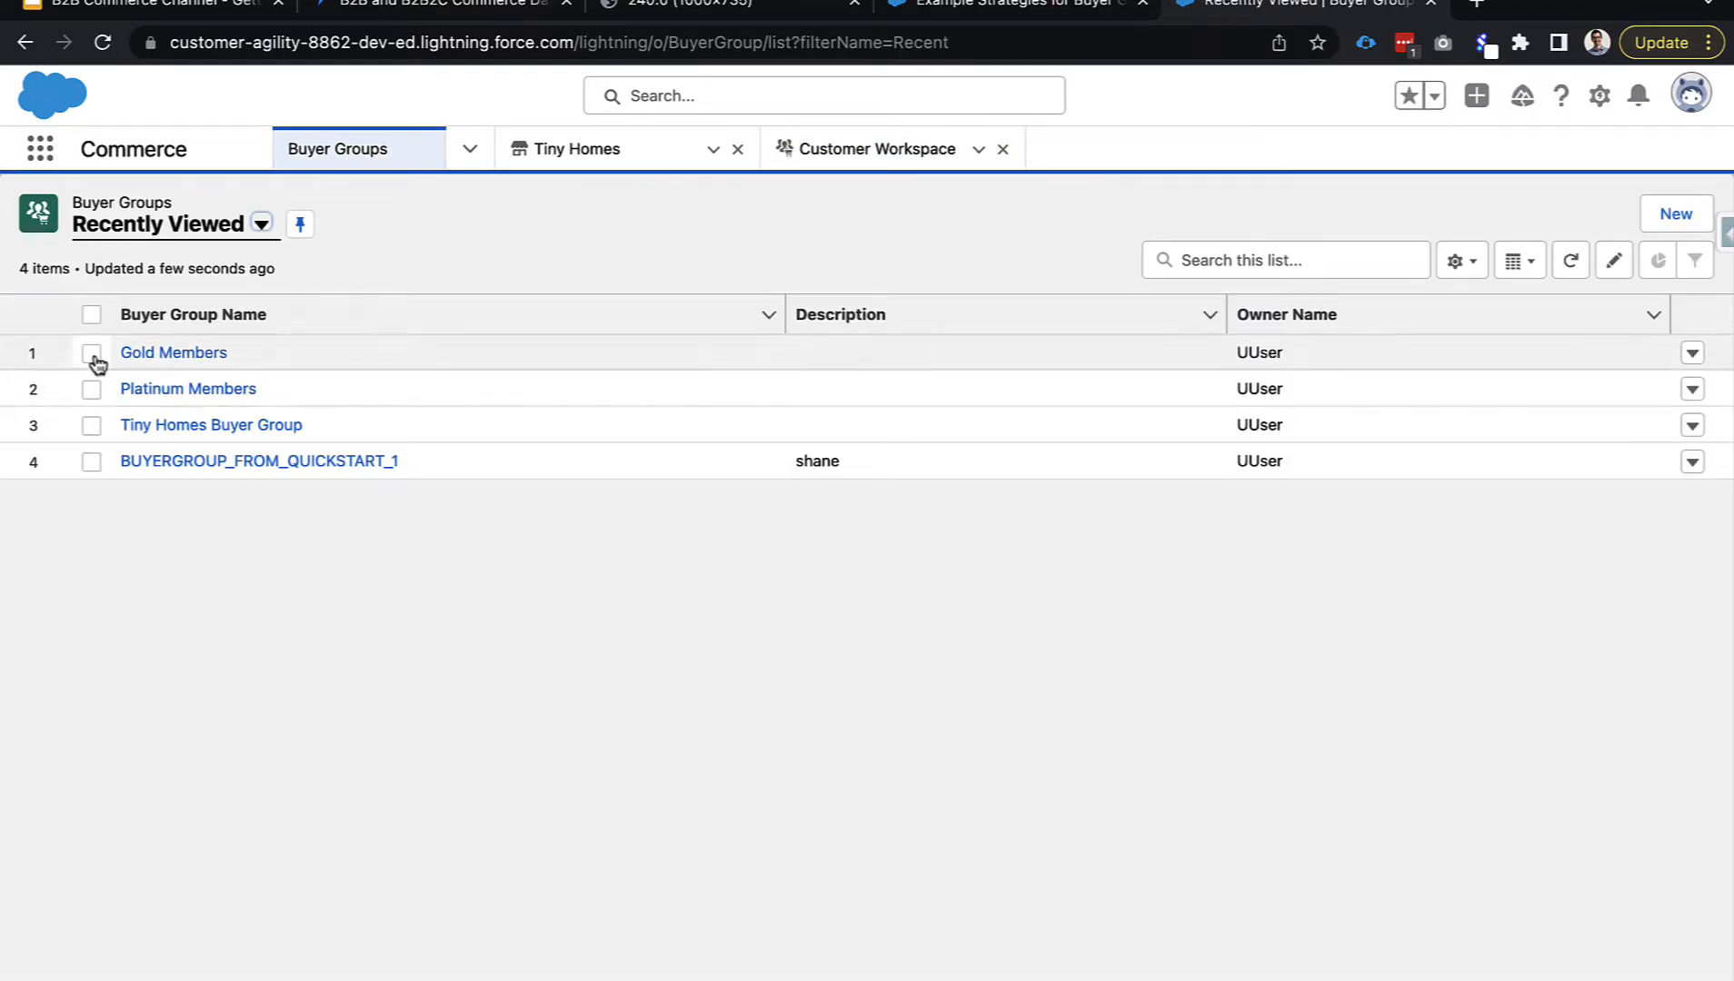
left_click(194, 388)
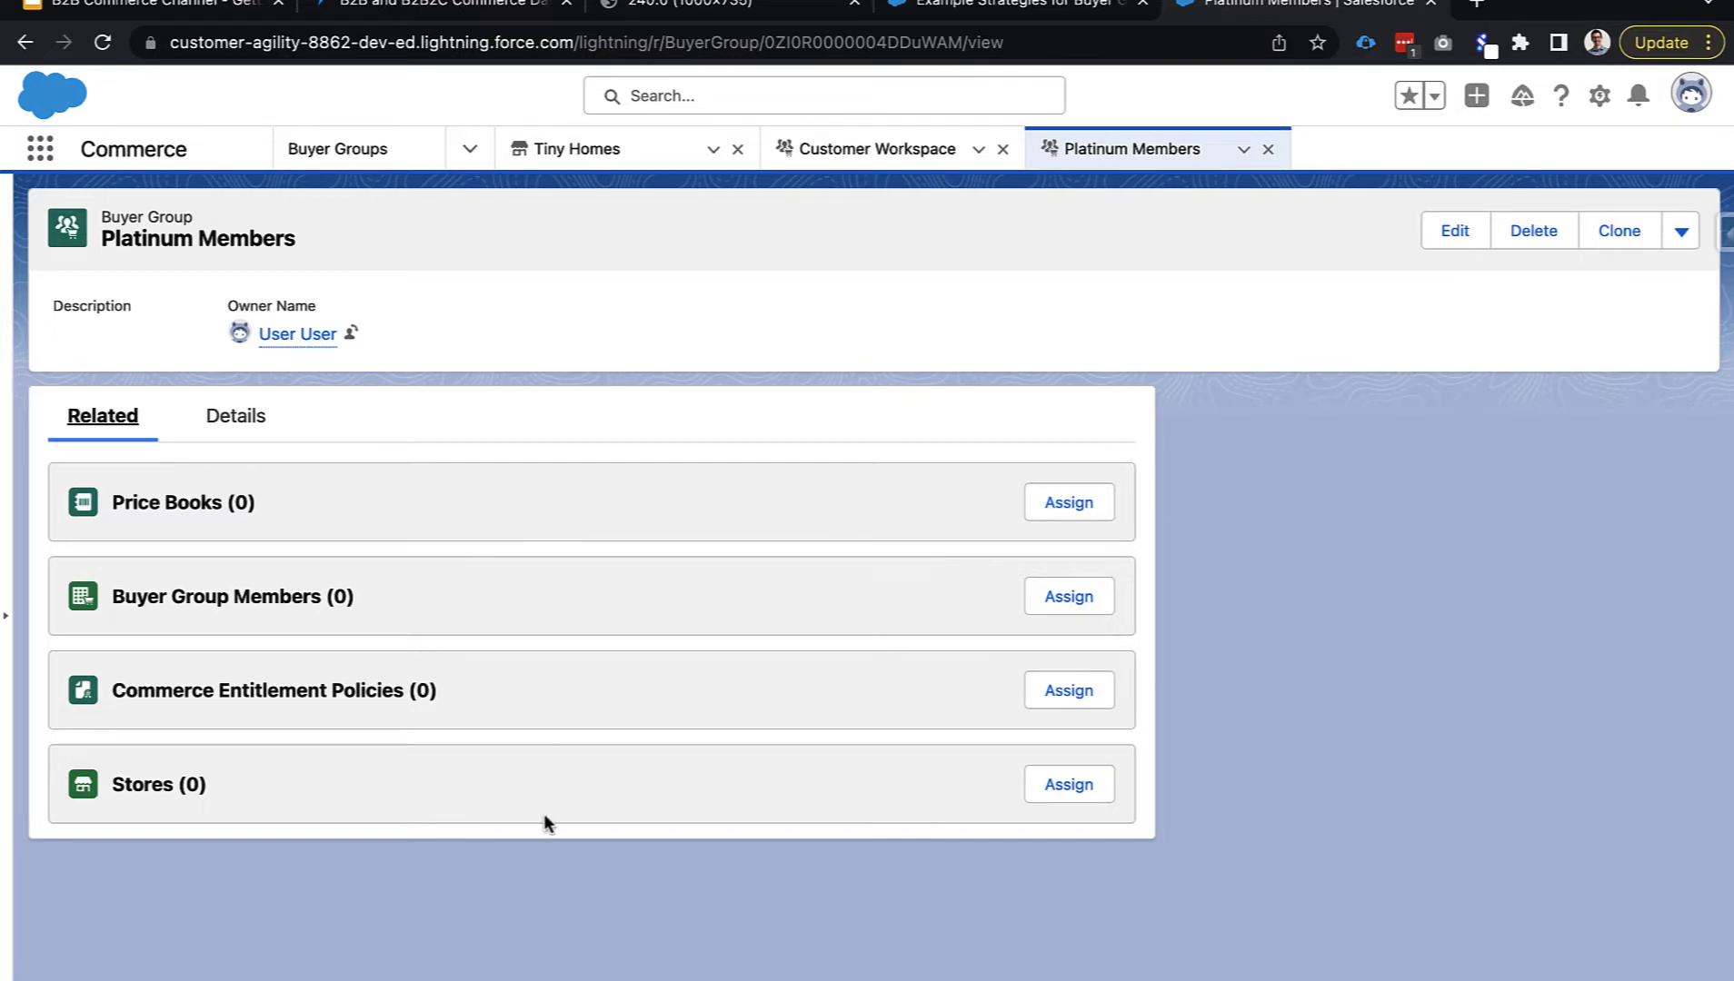
left_click(1050, 789)
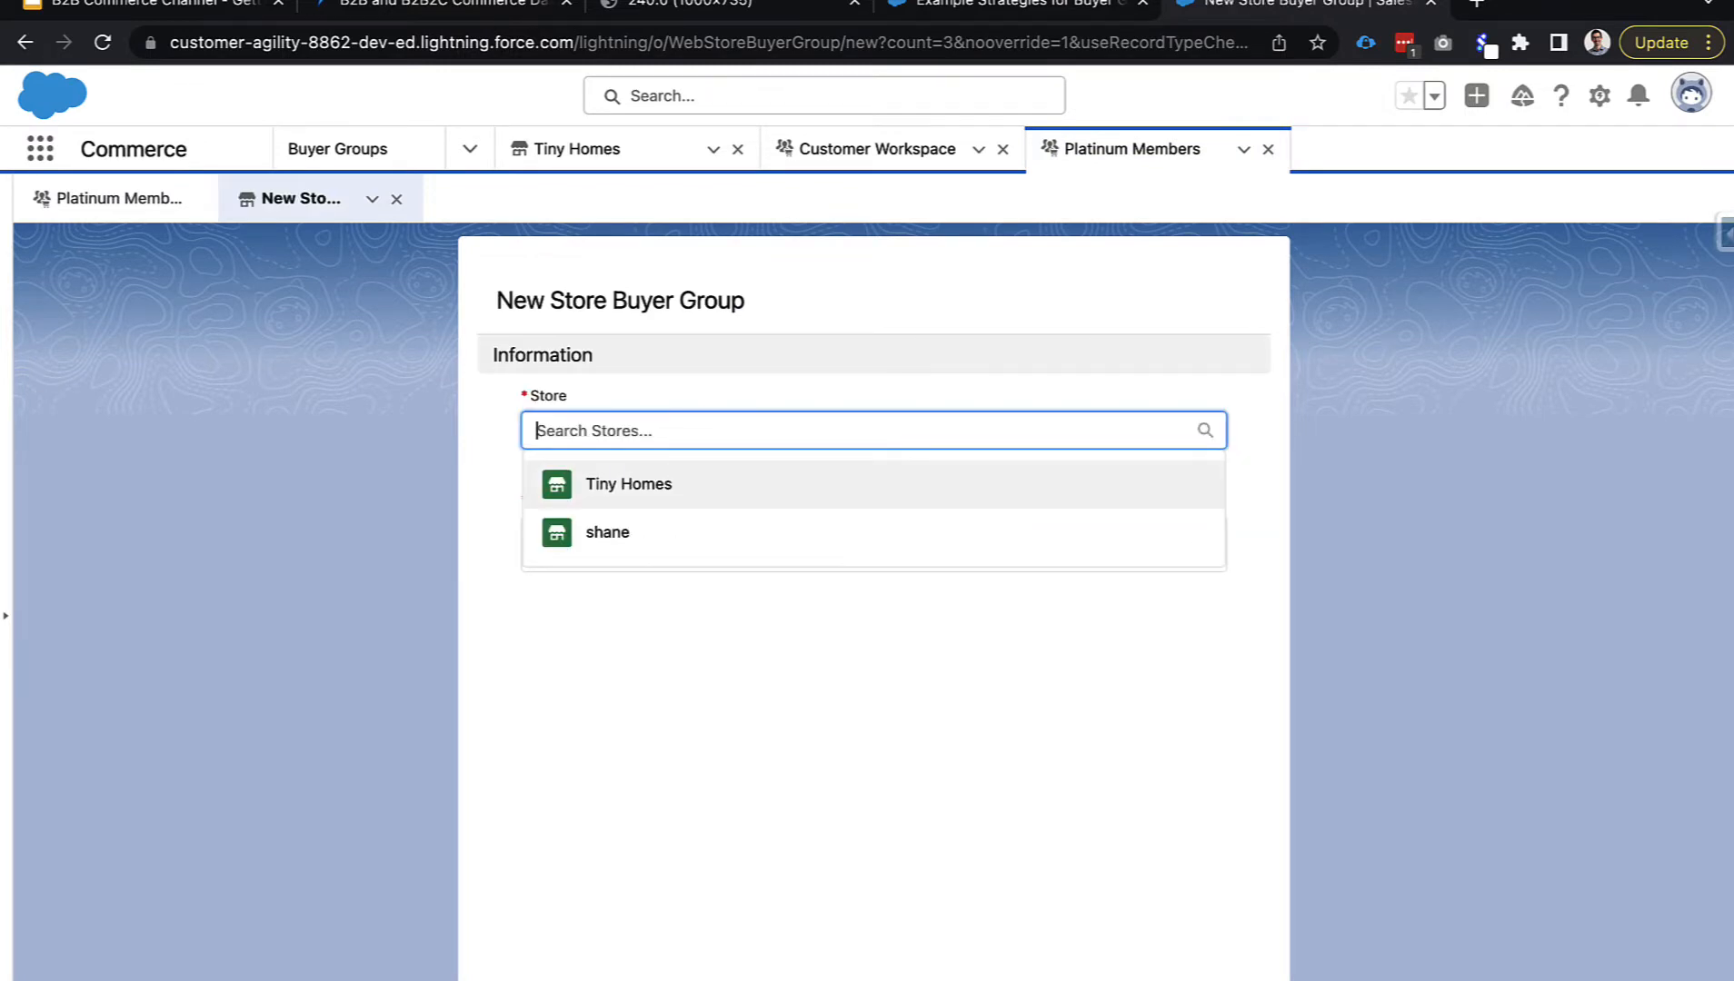
left_click(673, 483)
left_click(994, 979)
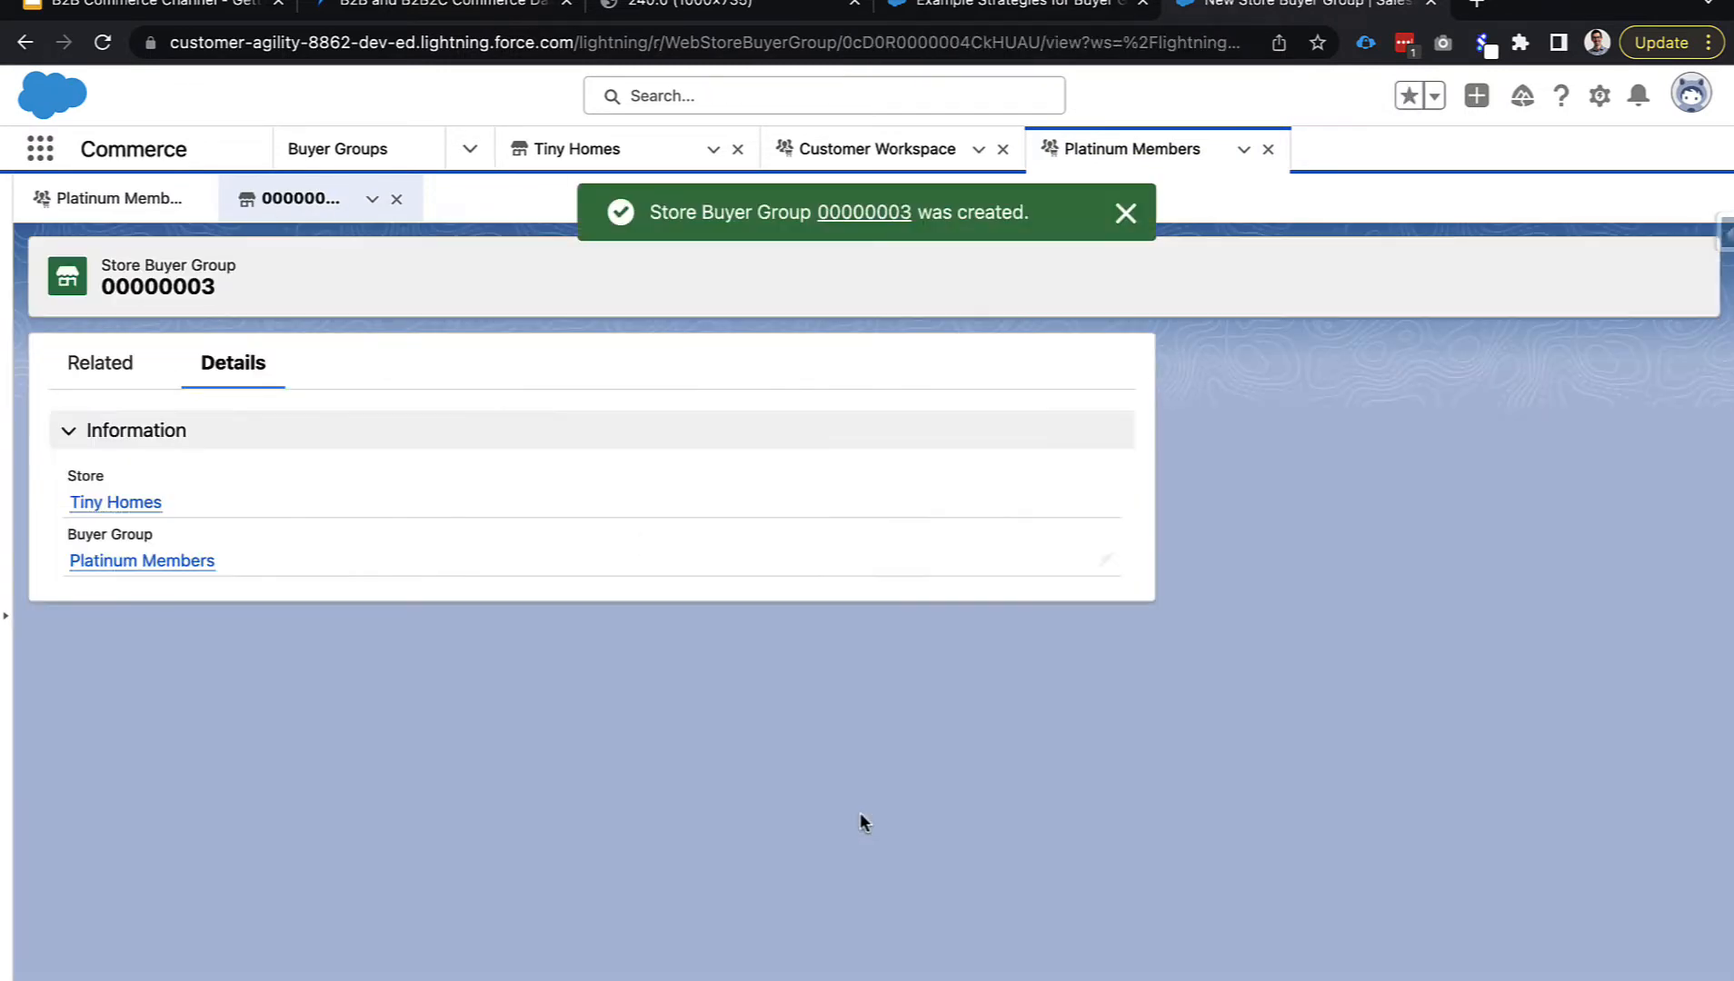
left_click(396, 199)
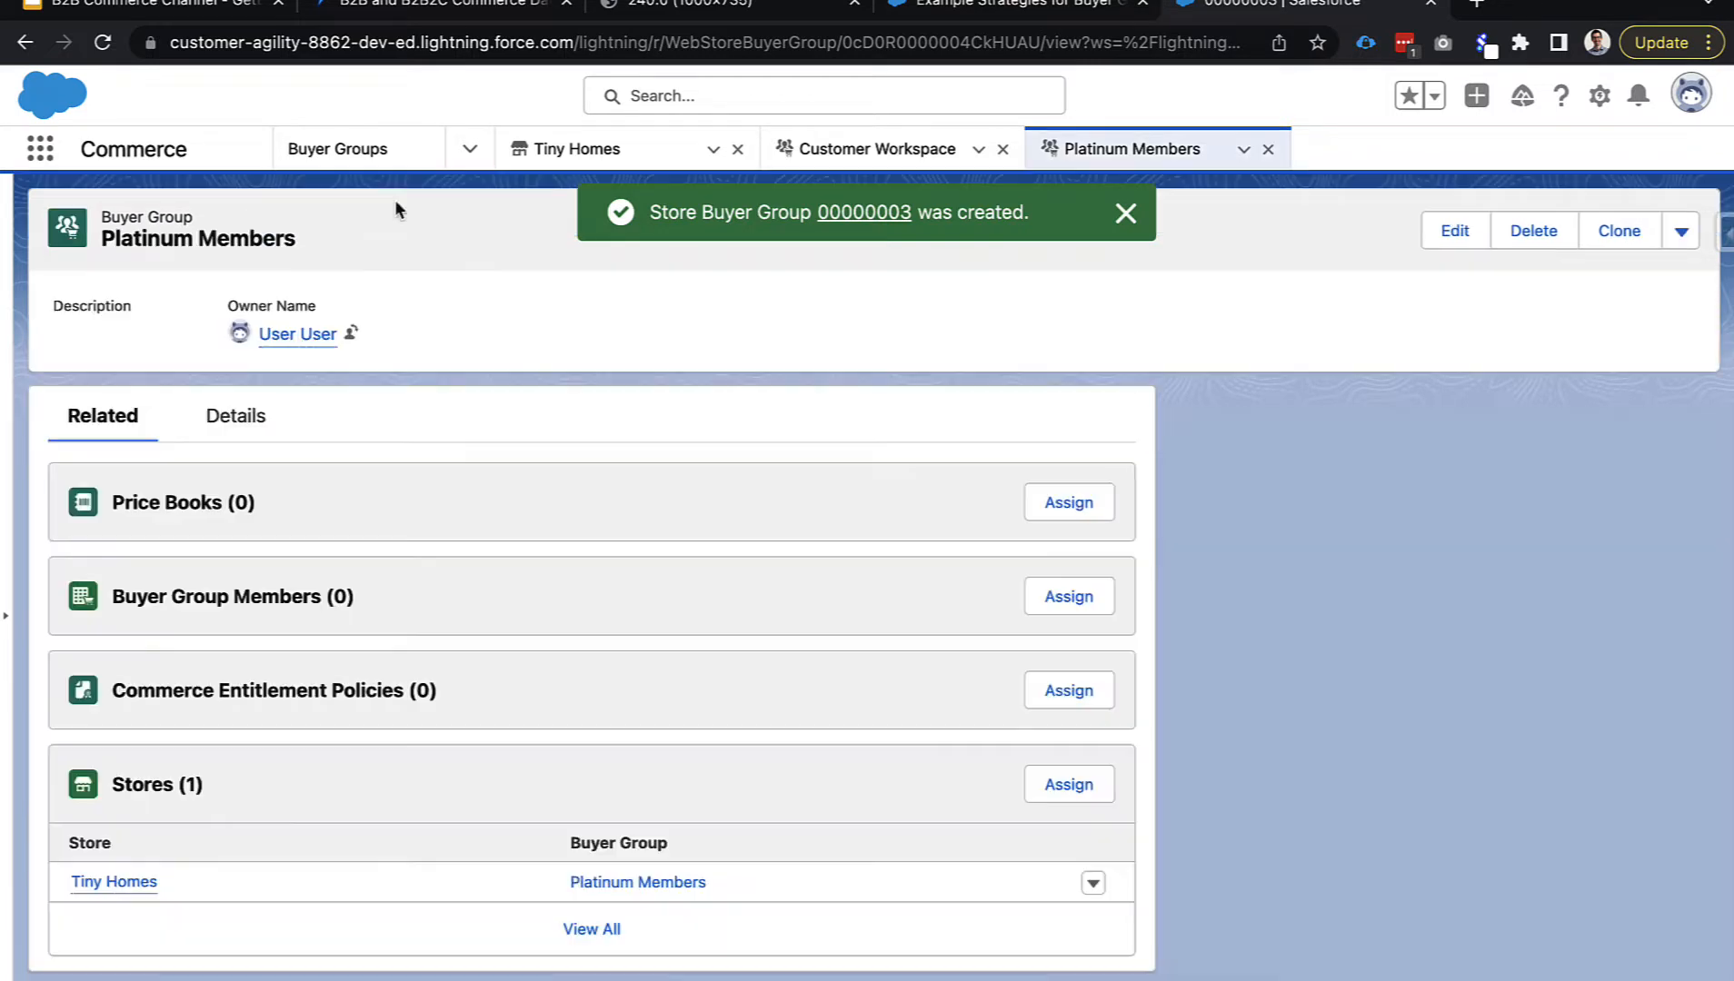
Assign the Tiny Homes store to the Gold Members buyer group and close both buyer group records.
left_click(382, 151)
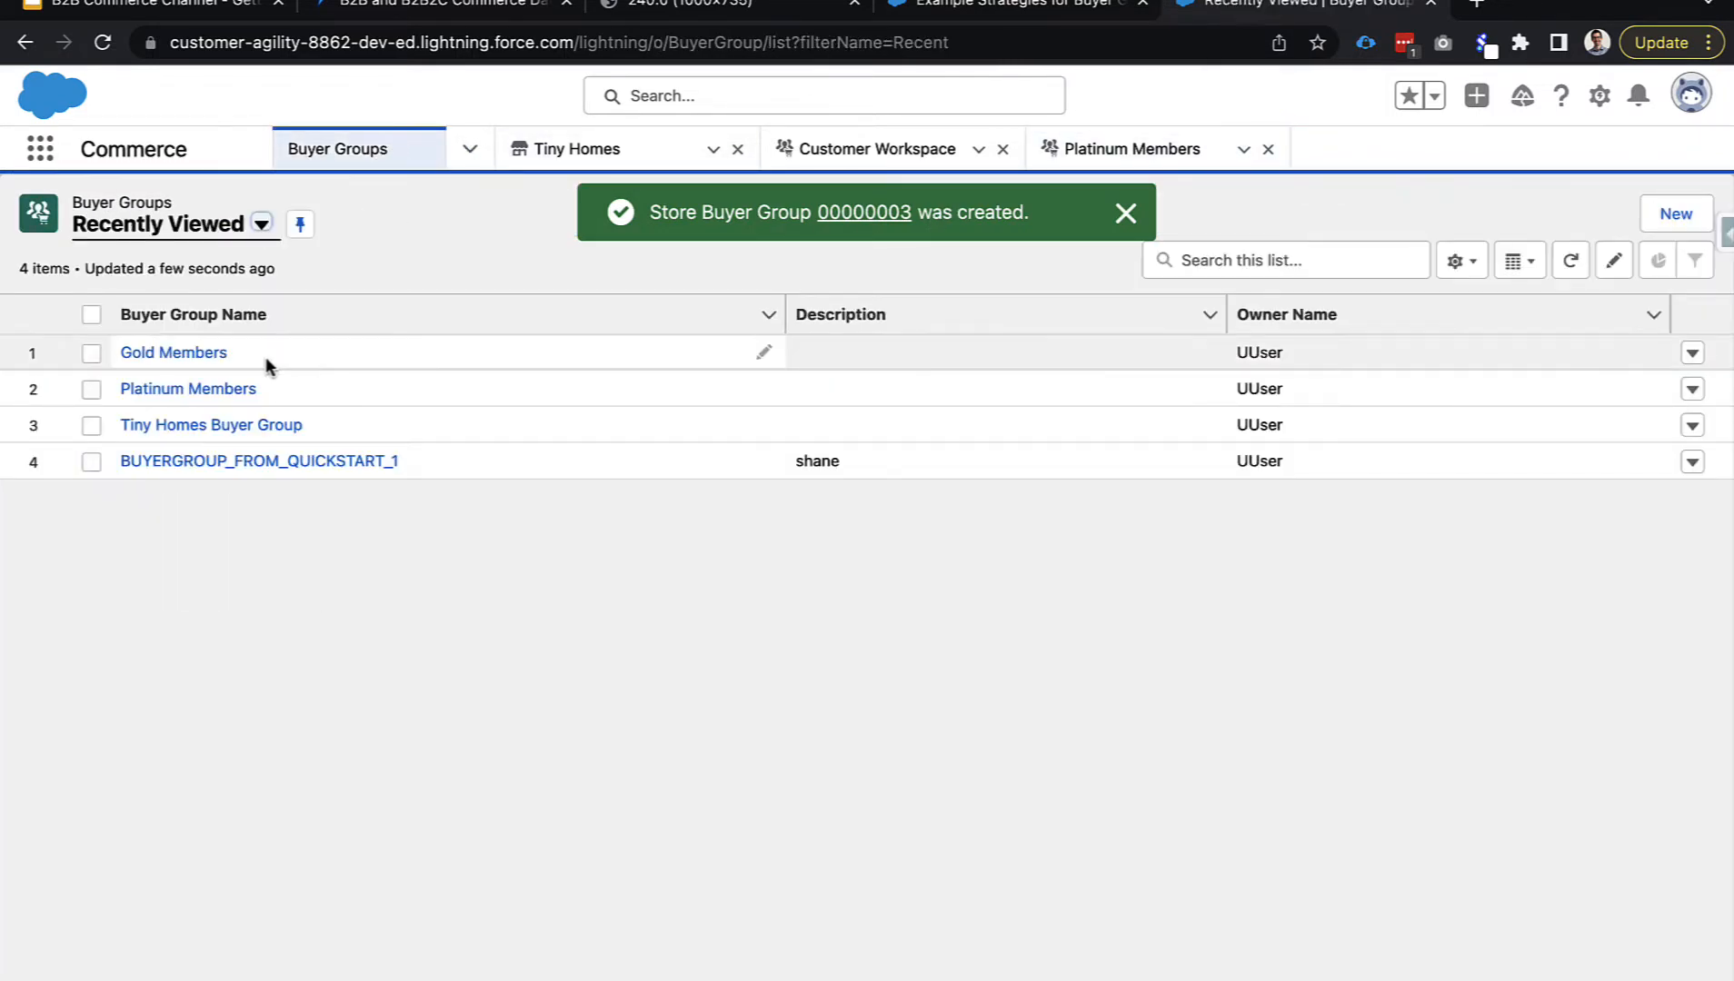
left_click(204, 355)
left_click(100, 427)
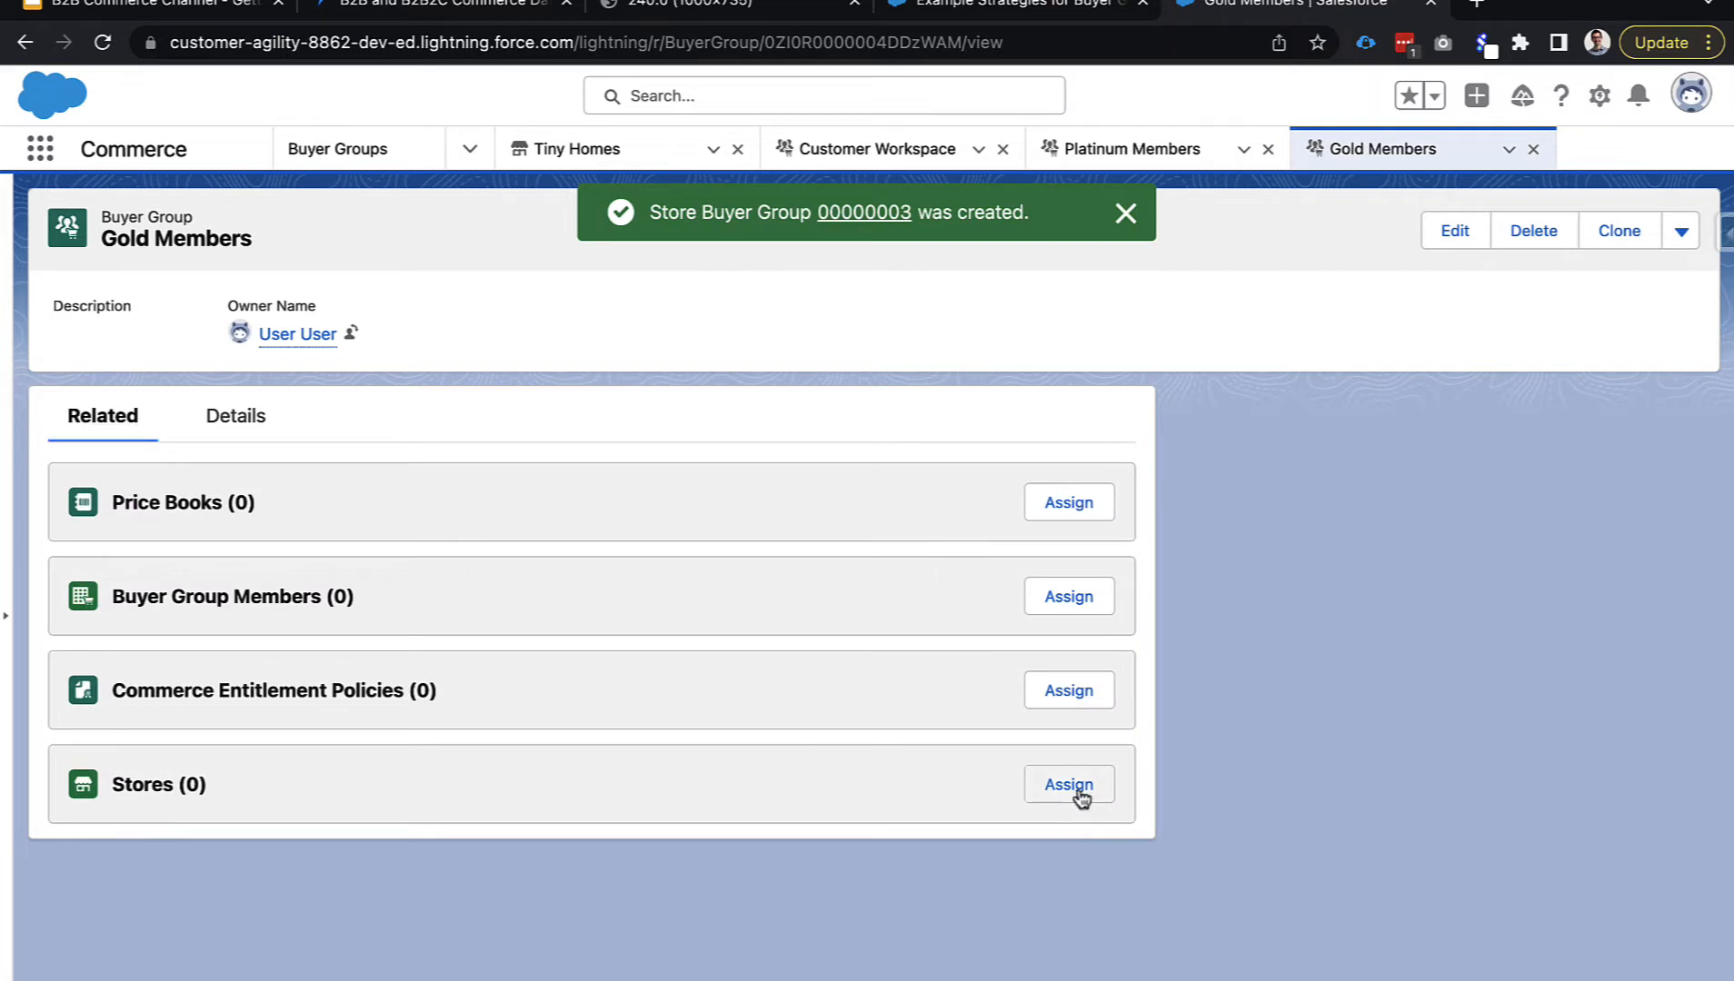
left_click(1068, 784)
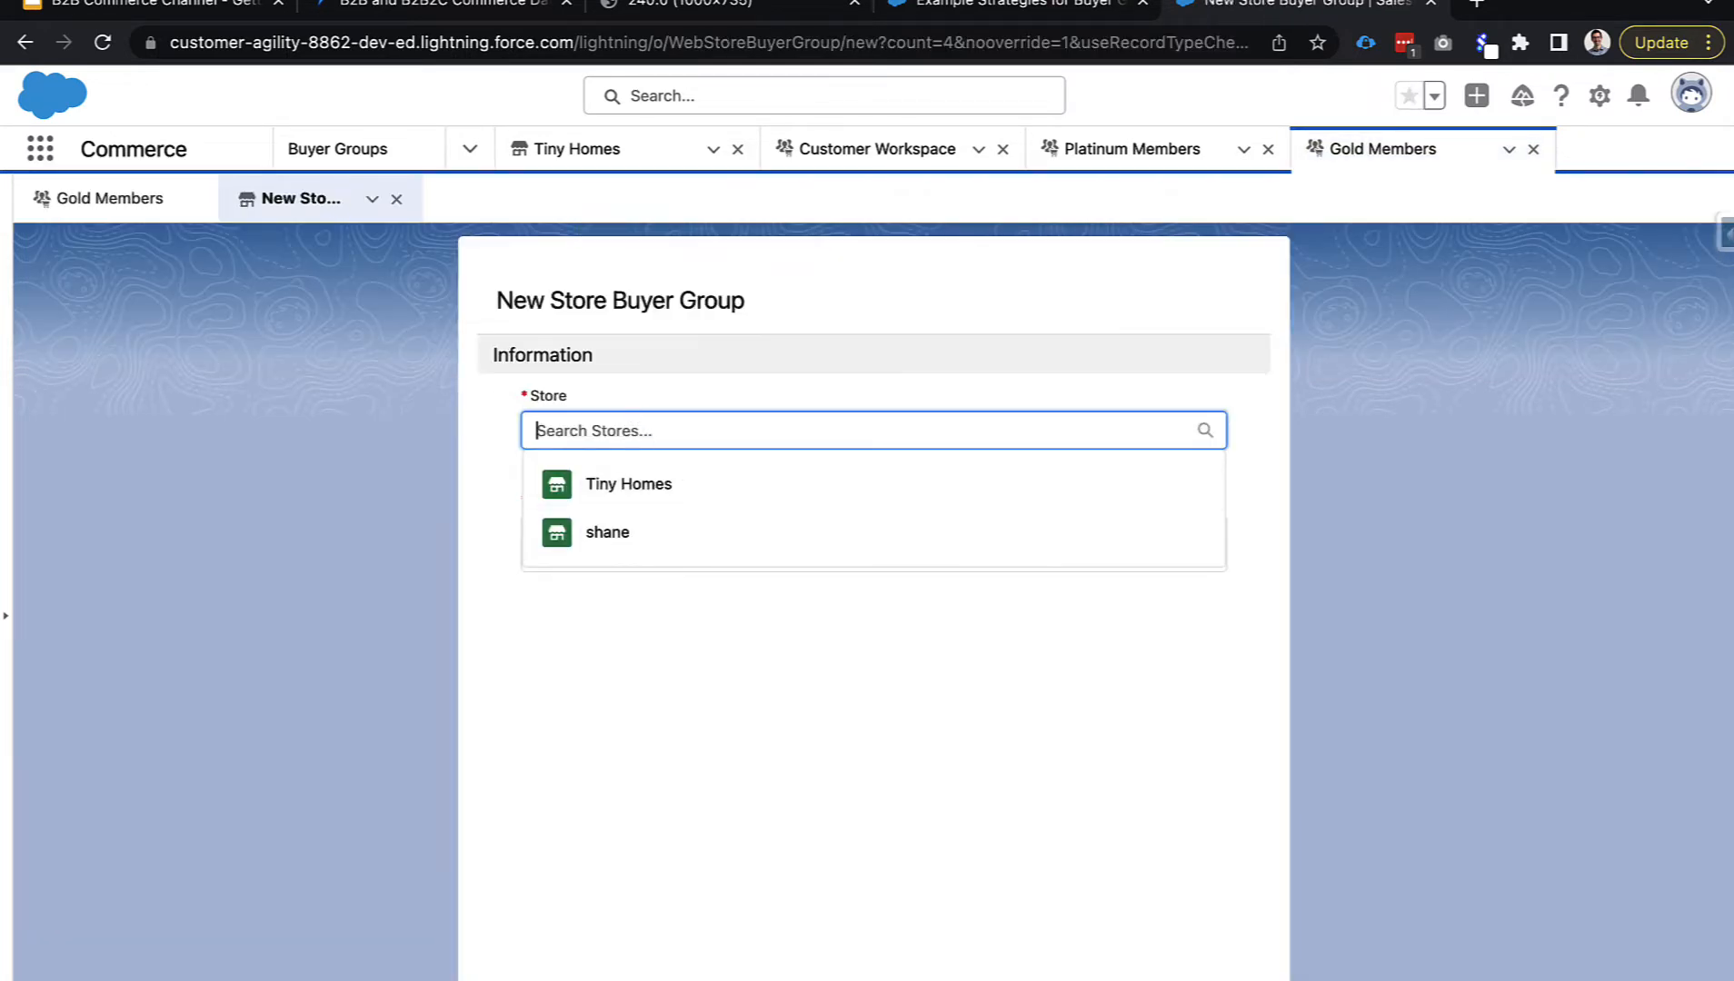
left_click(624, 486)
left_click(952, 948)
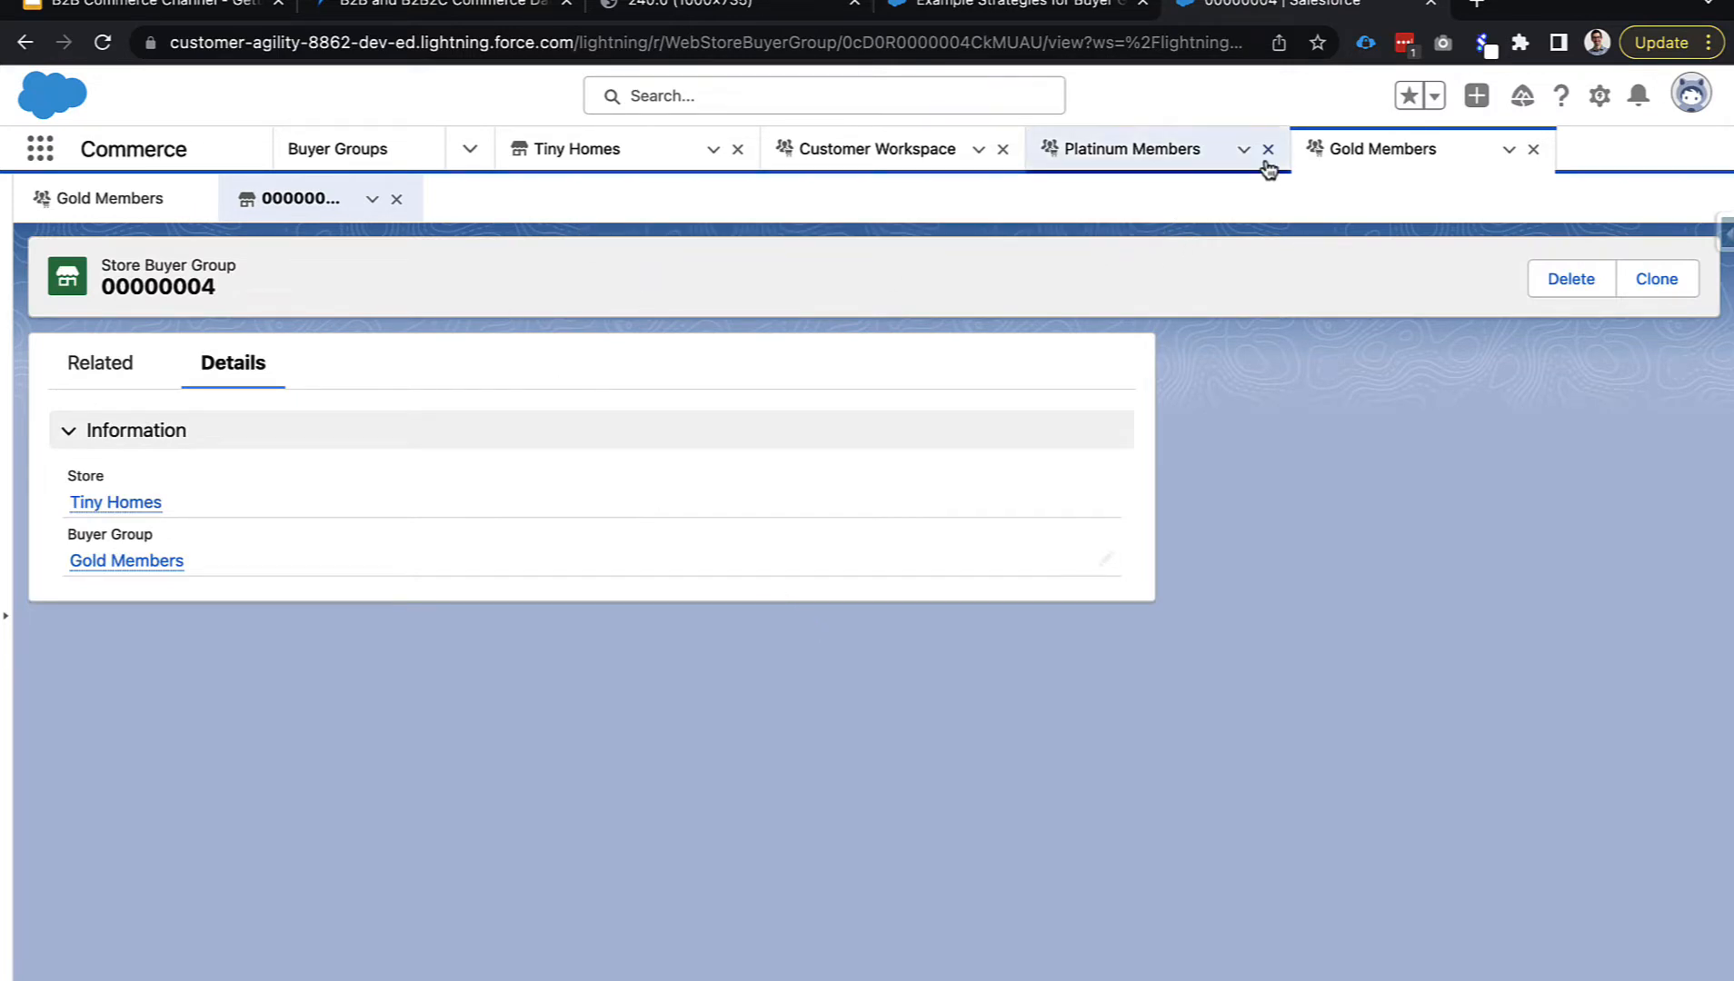
left_click(1268, 149)
left_click(1268, 149)
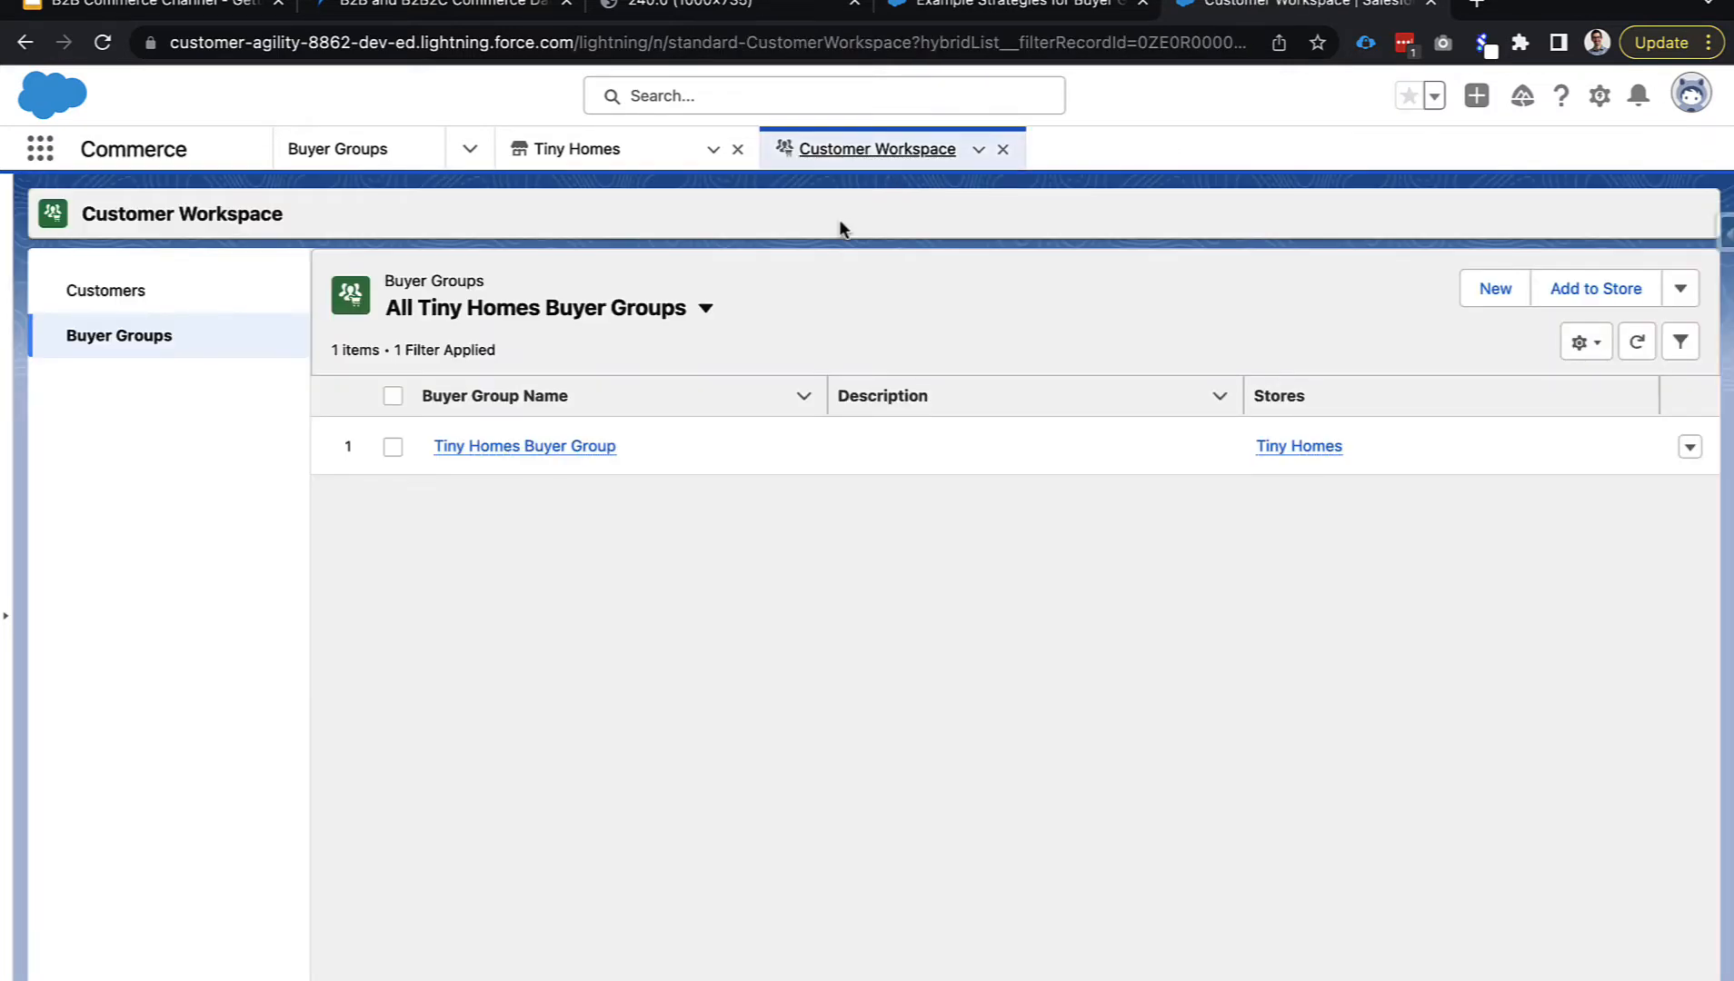
Refresh the Tiny Homes buyer groups list and review the related records of the Gold Members group.
left_click(1637, 343)
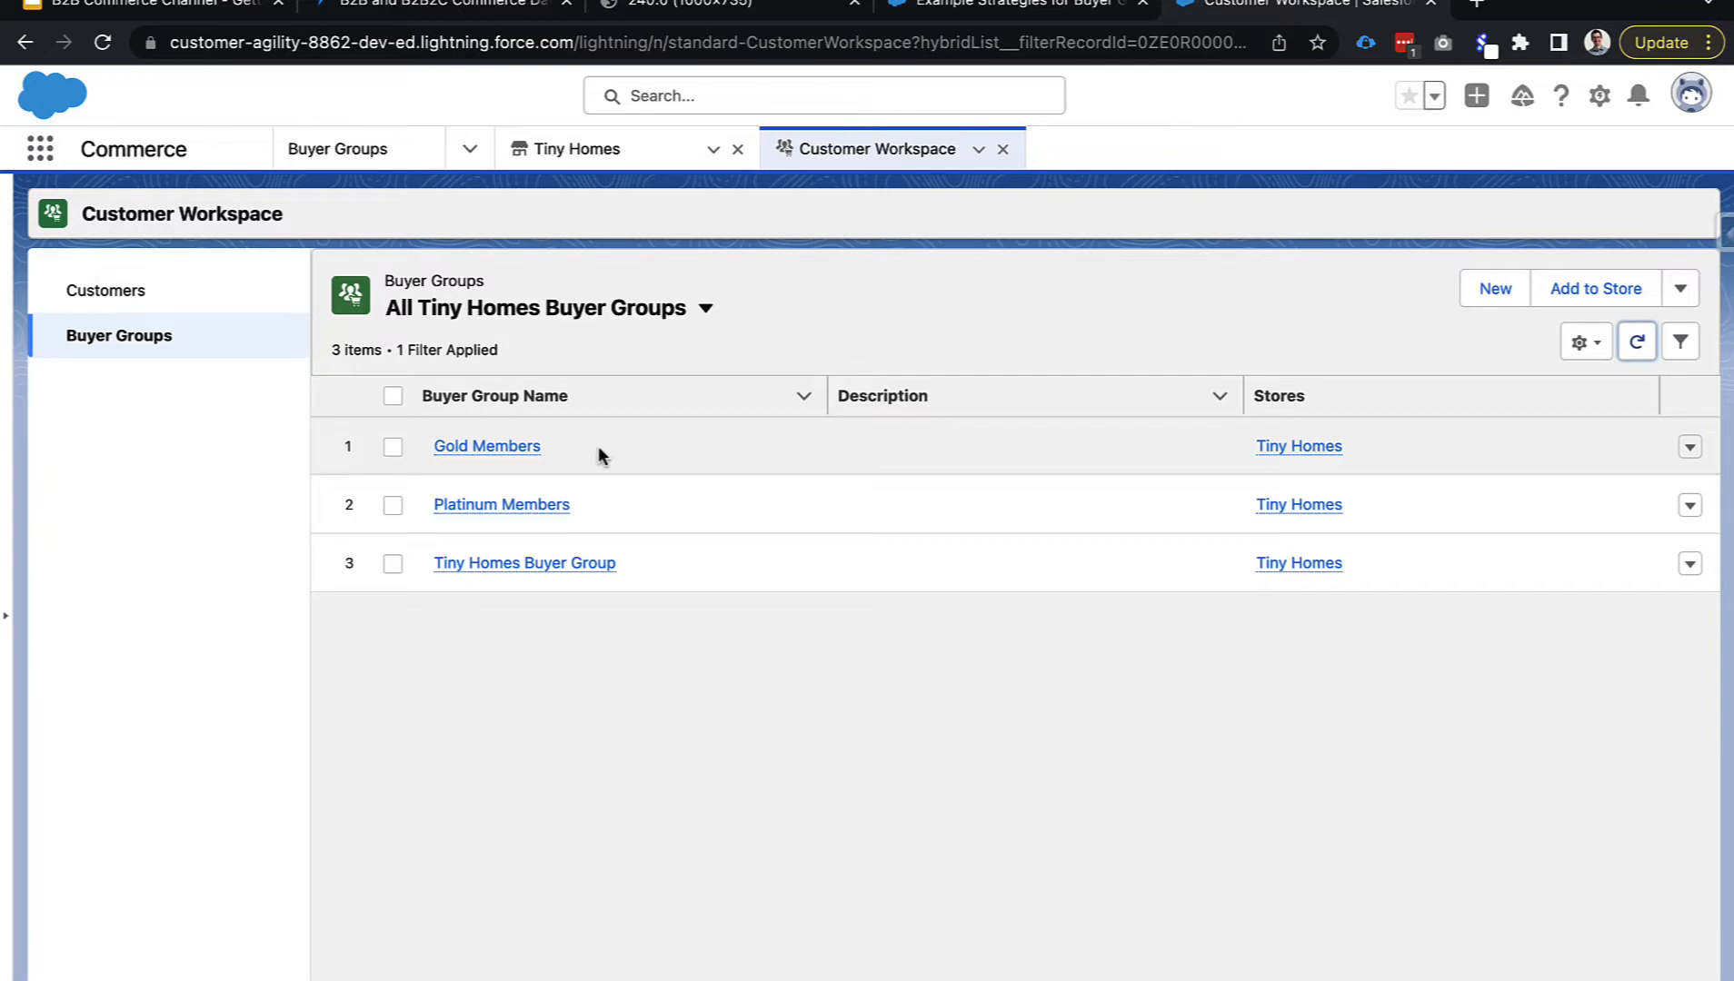
left_click(738, 341)
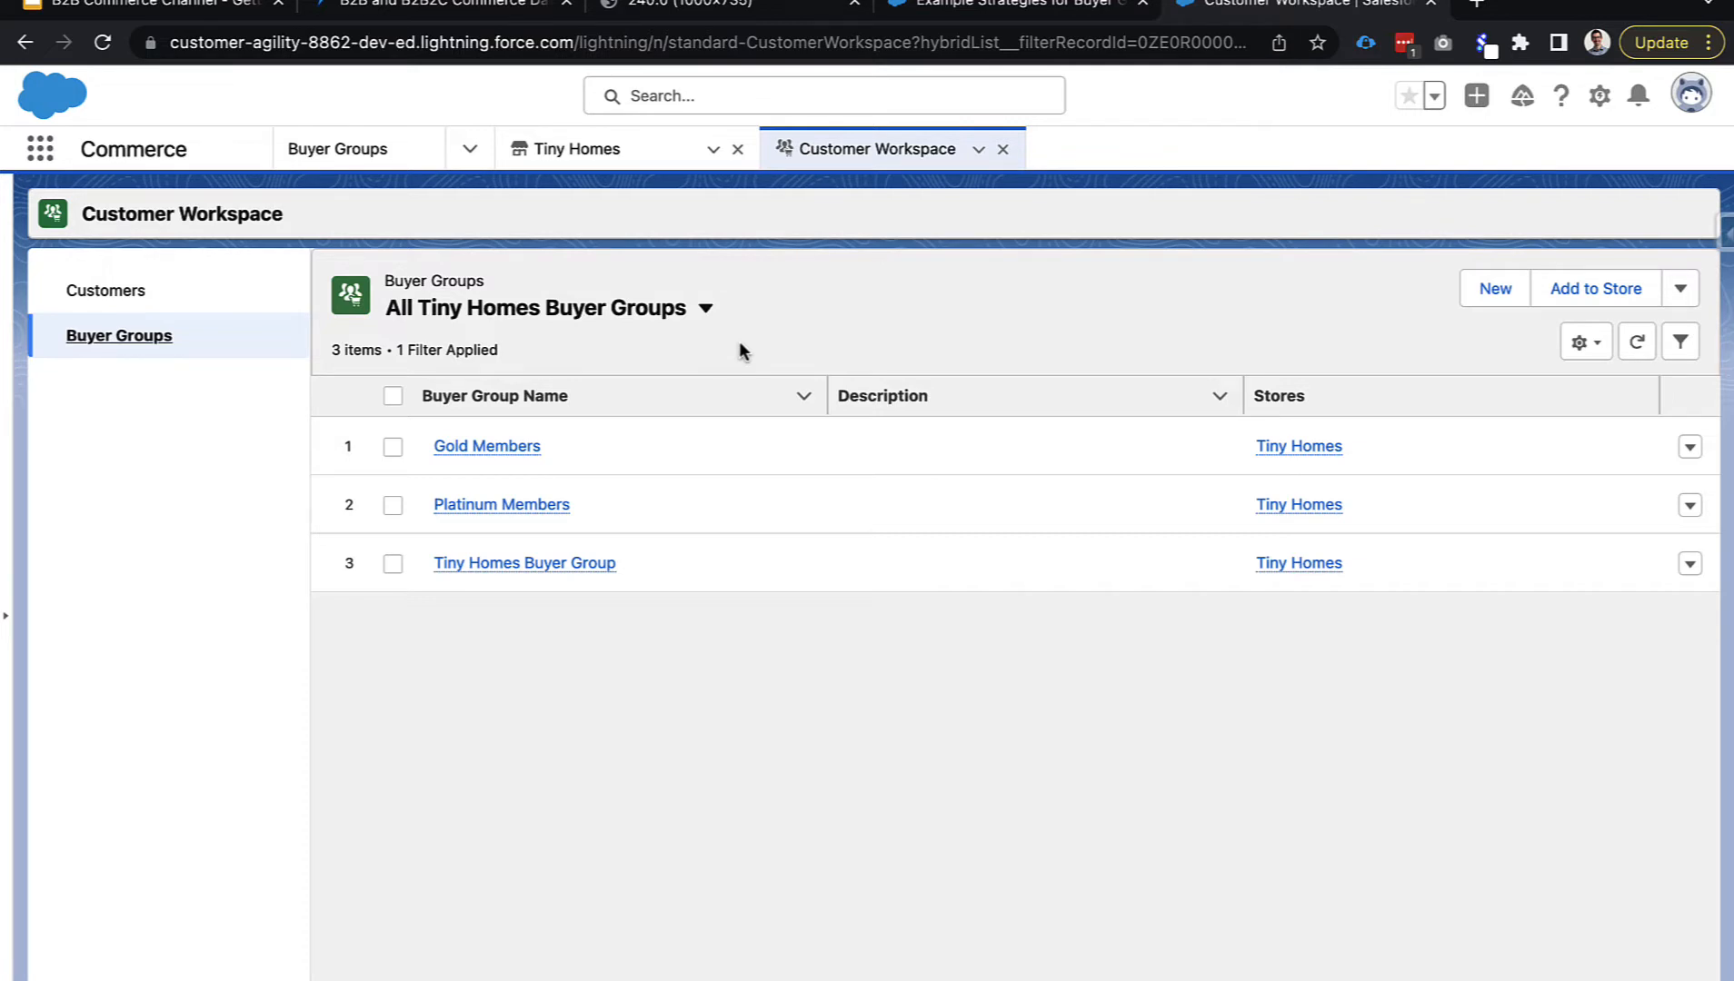
left_click(527, 453)
left_click(109, 417)
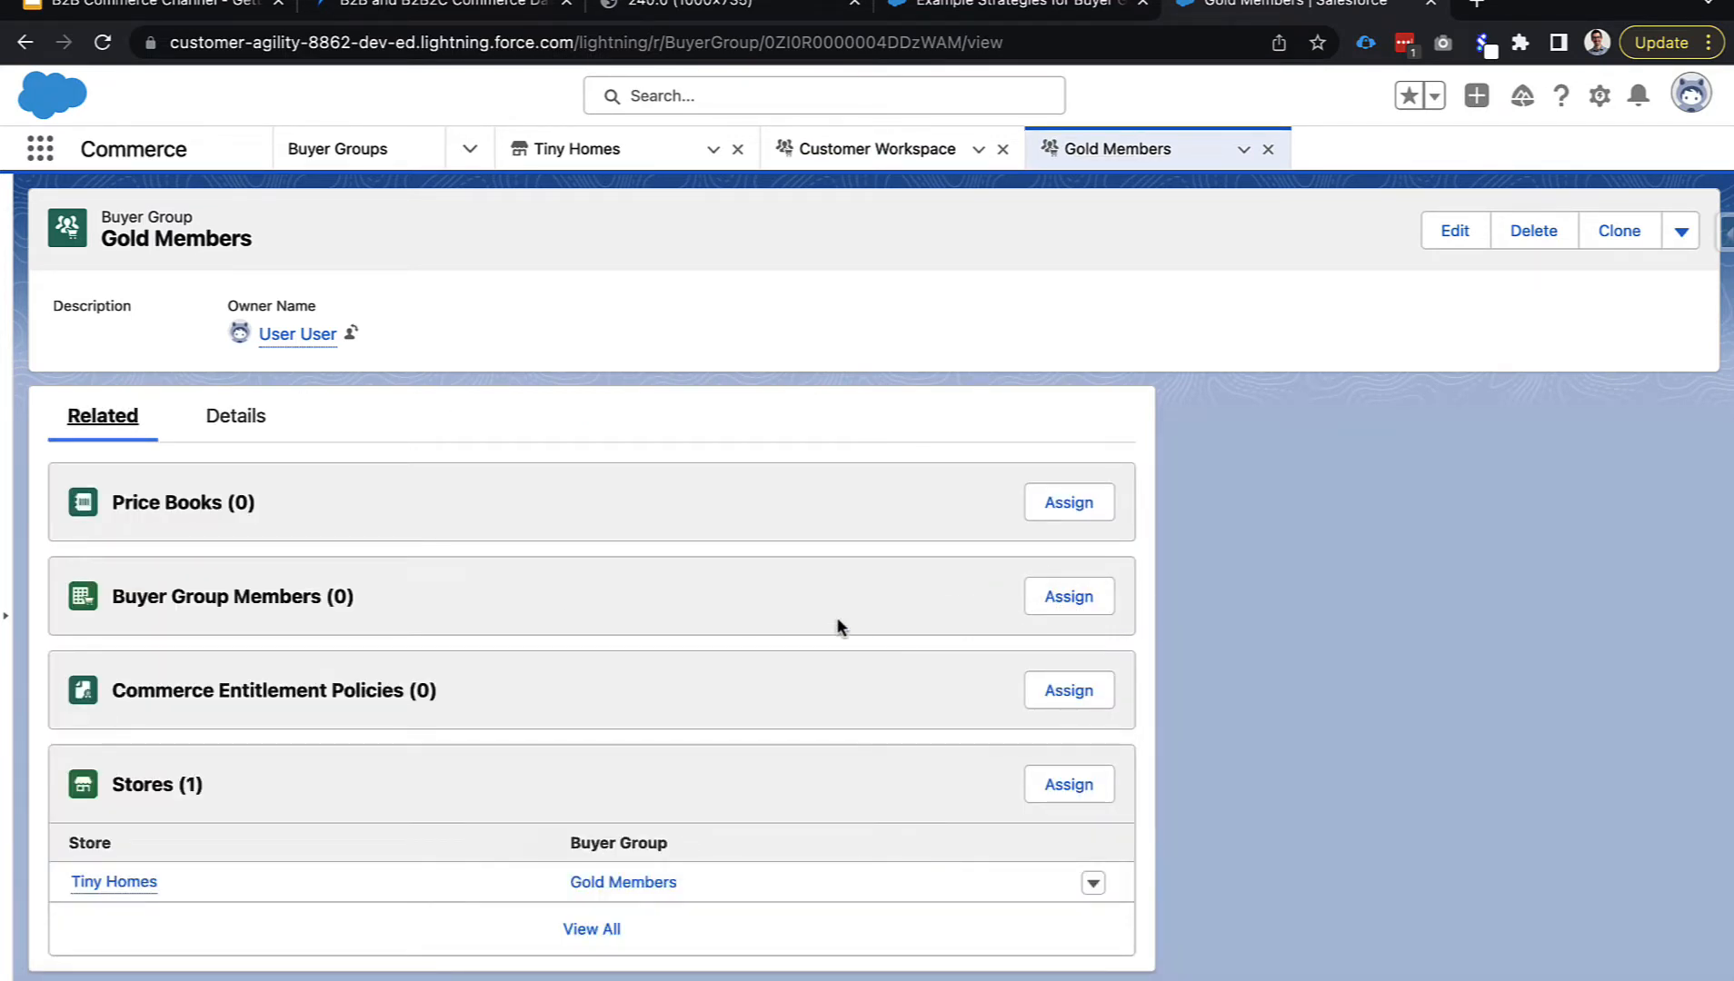
left_click(1268, 149)
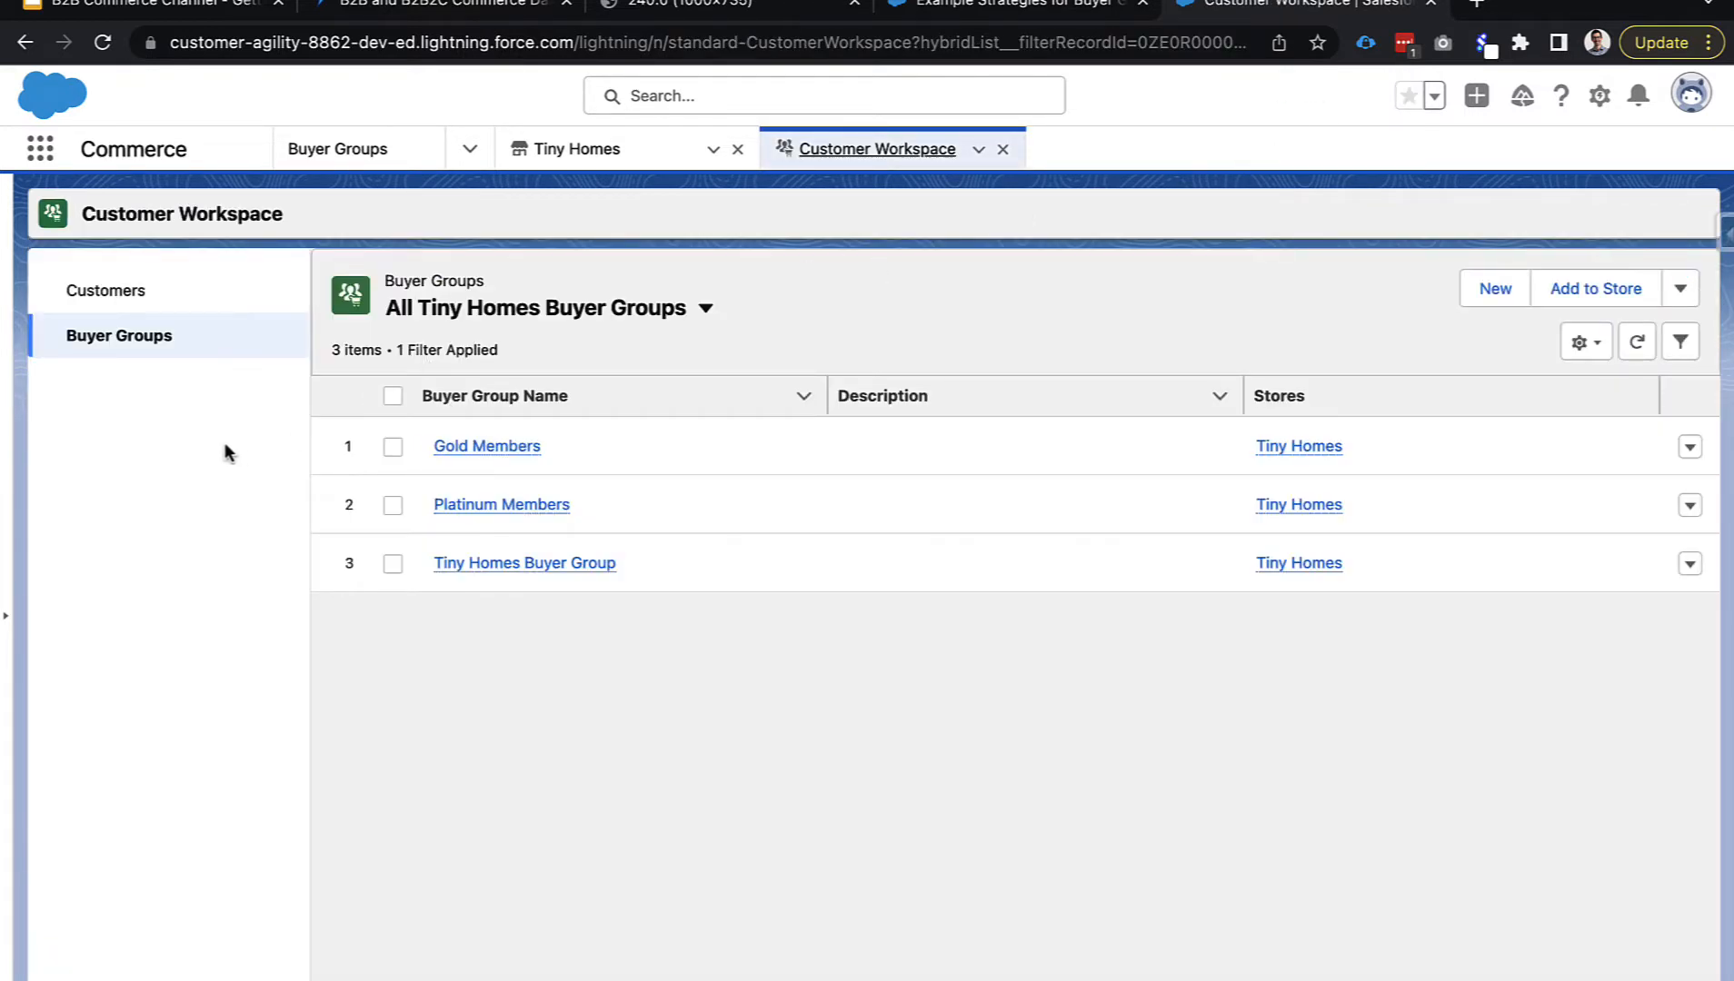
Add the customers Jill's Outdoor Adventure and Reno-Renovation to the Platinum Members buyer group.
left_click(146, 303)
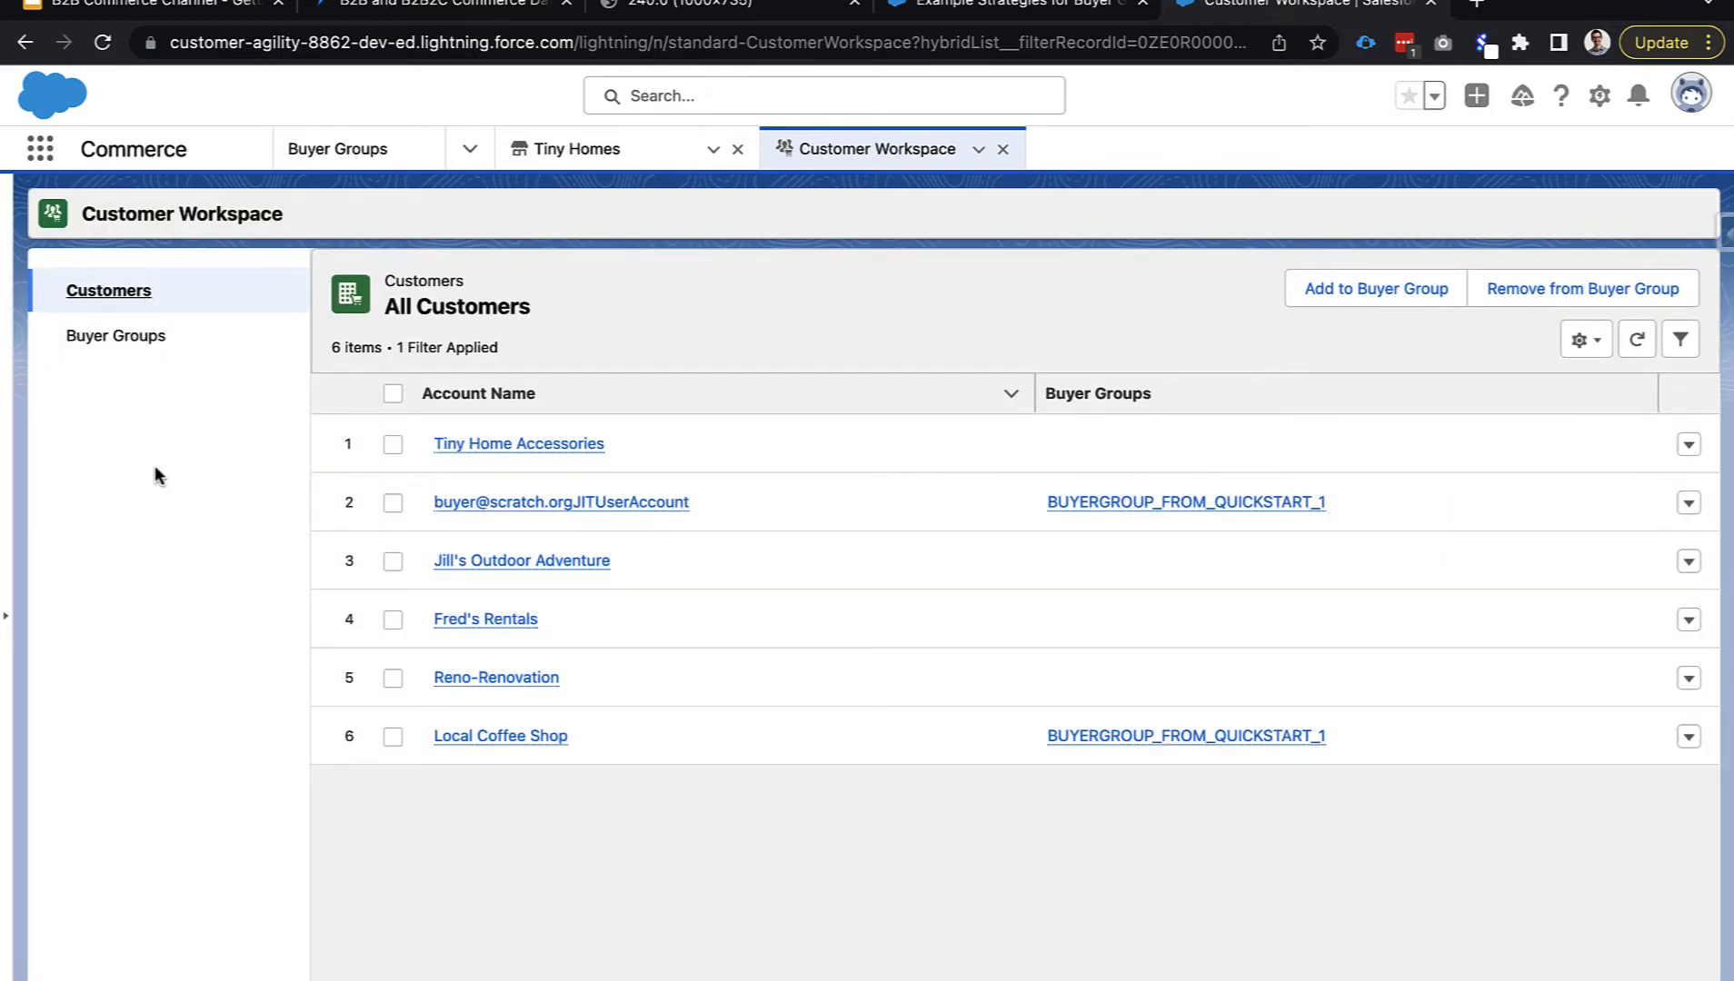
left_click(393, 445)
left_click(393, 562)
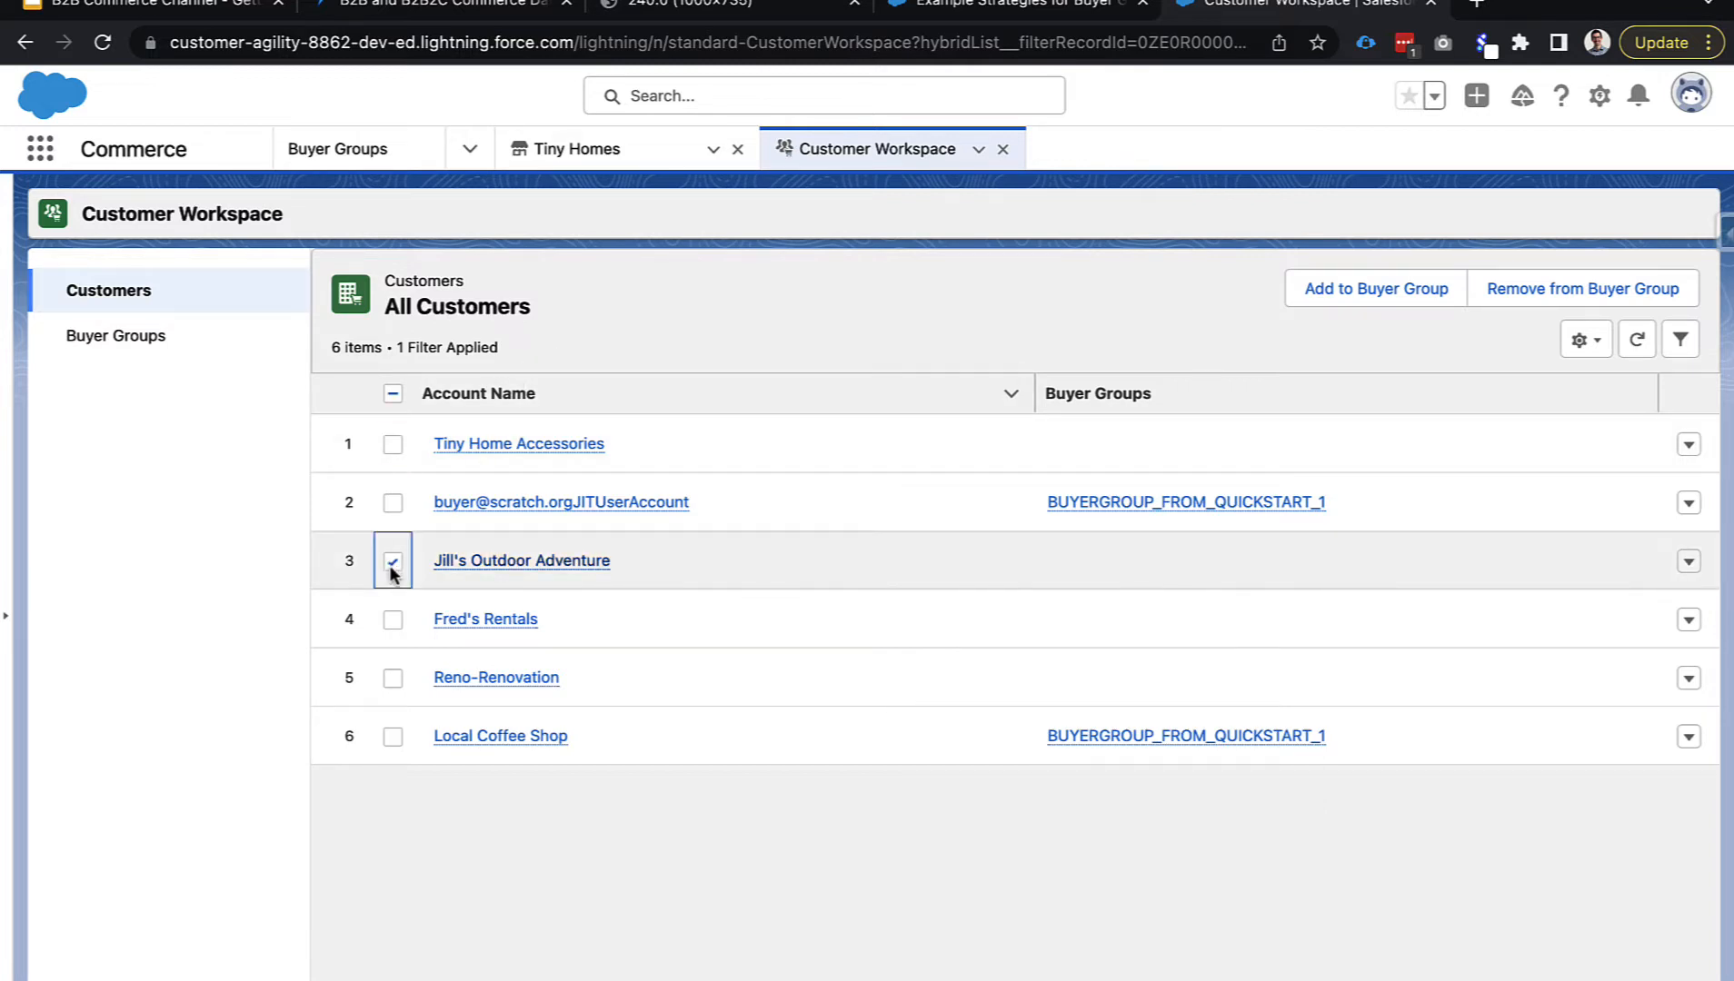
left_click(392, 678)
left_click(1328, 291)
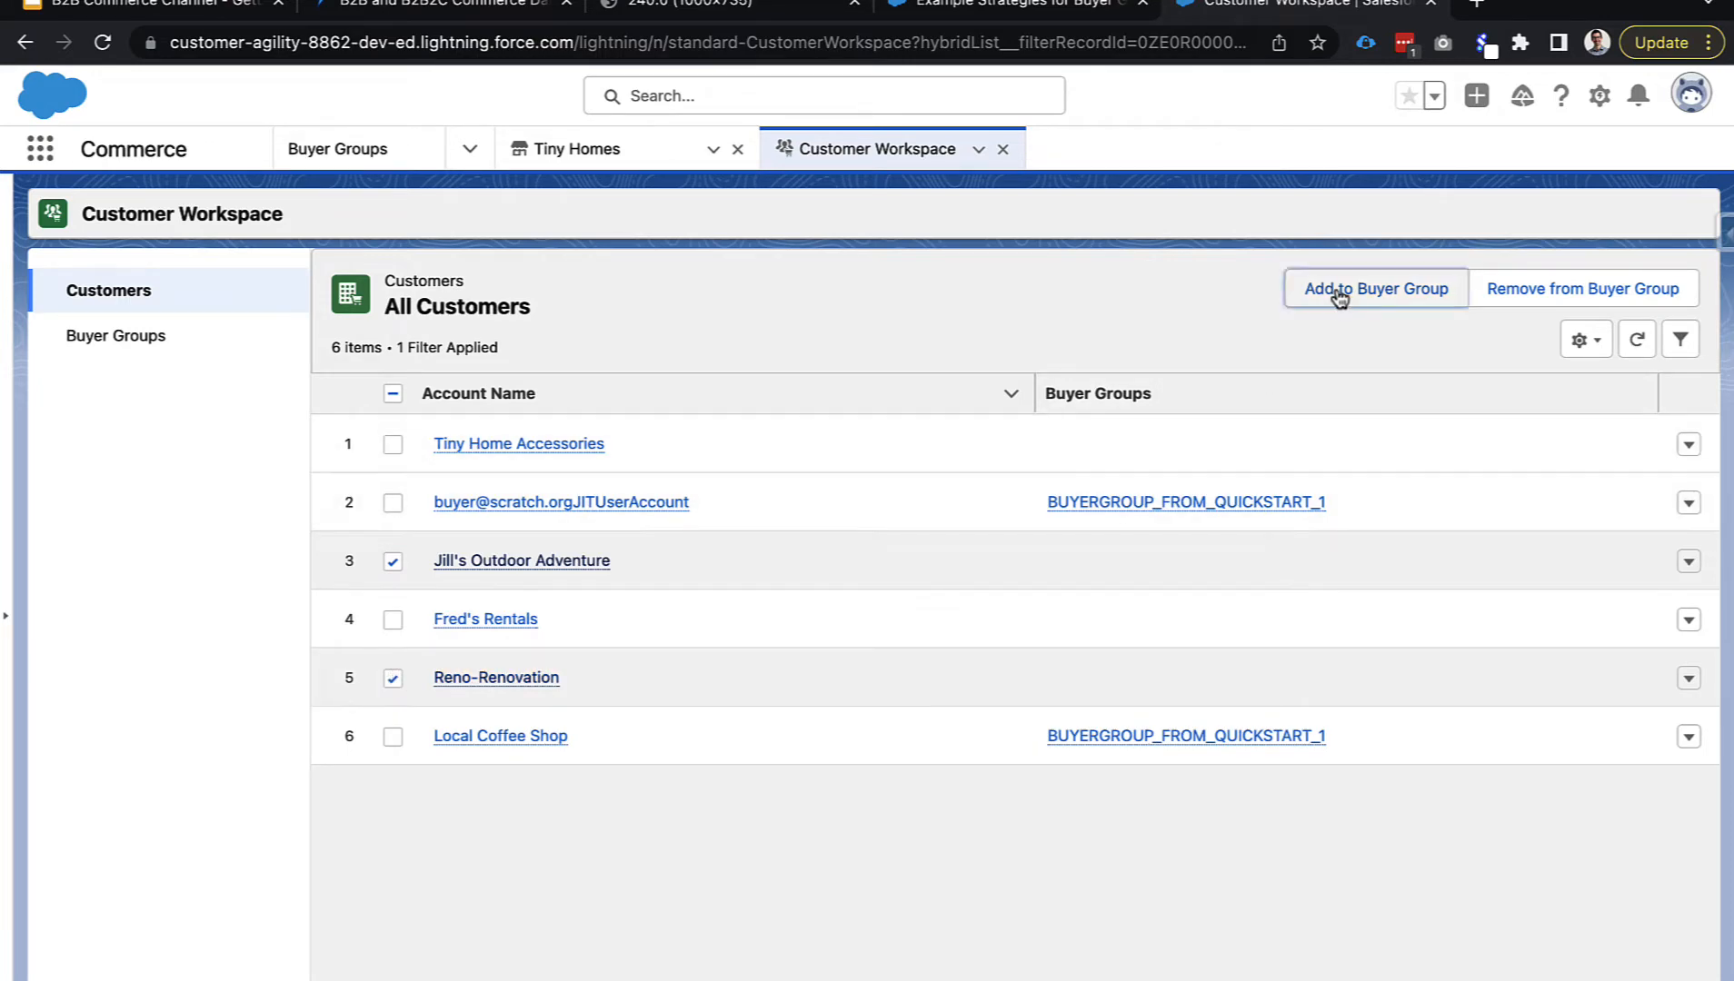
left_click(629, 627)
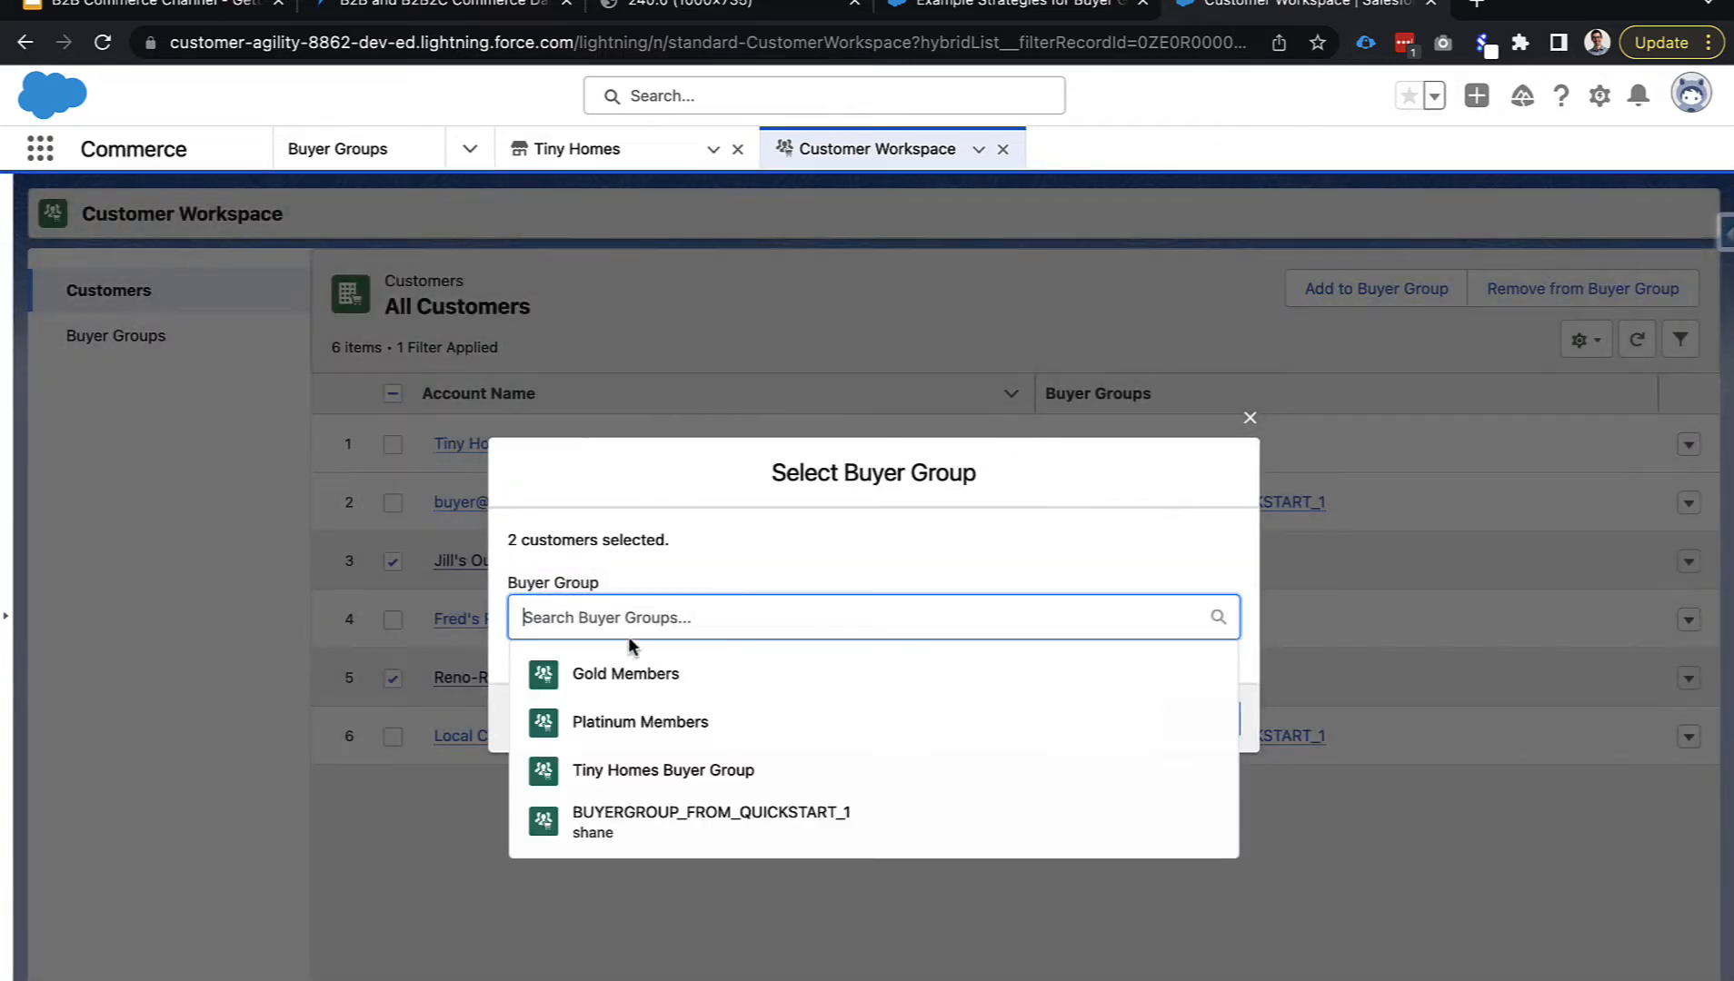
left_click(623, 720)
left_click(1201, 725)
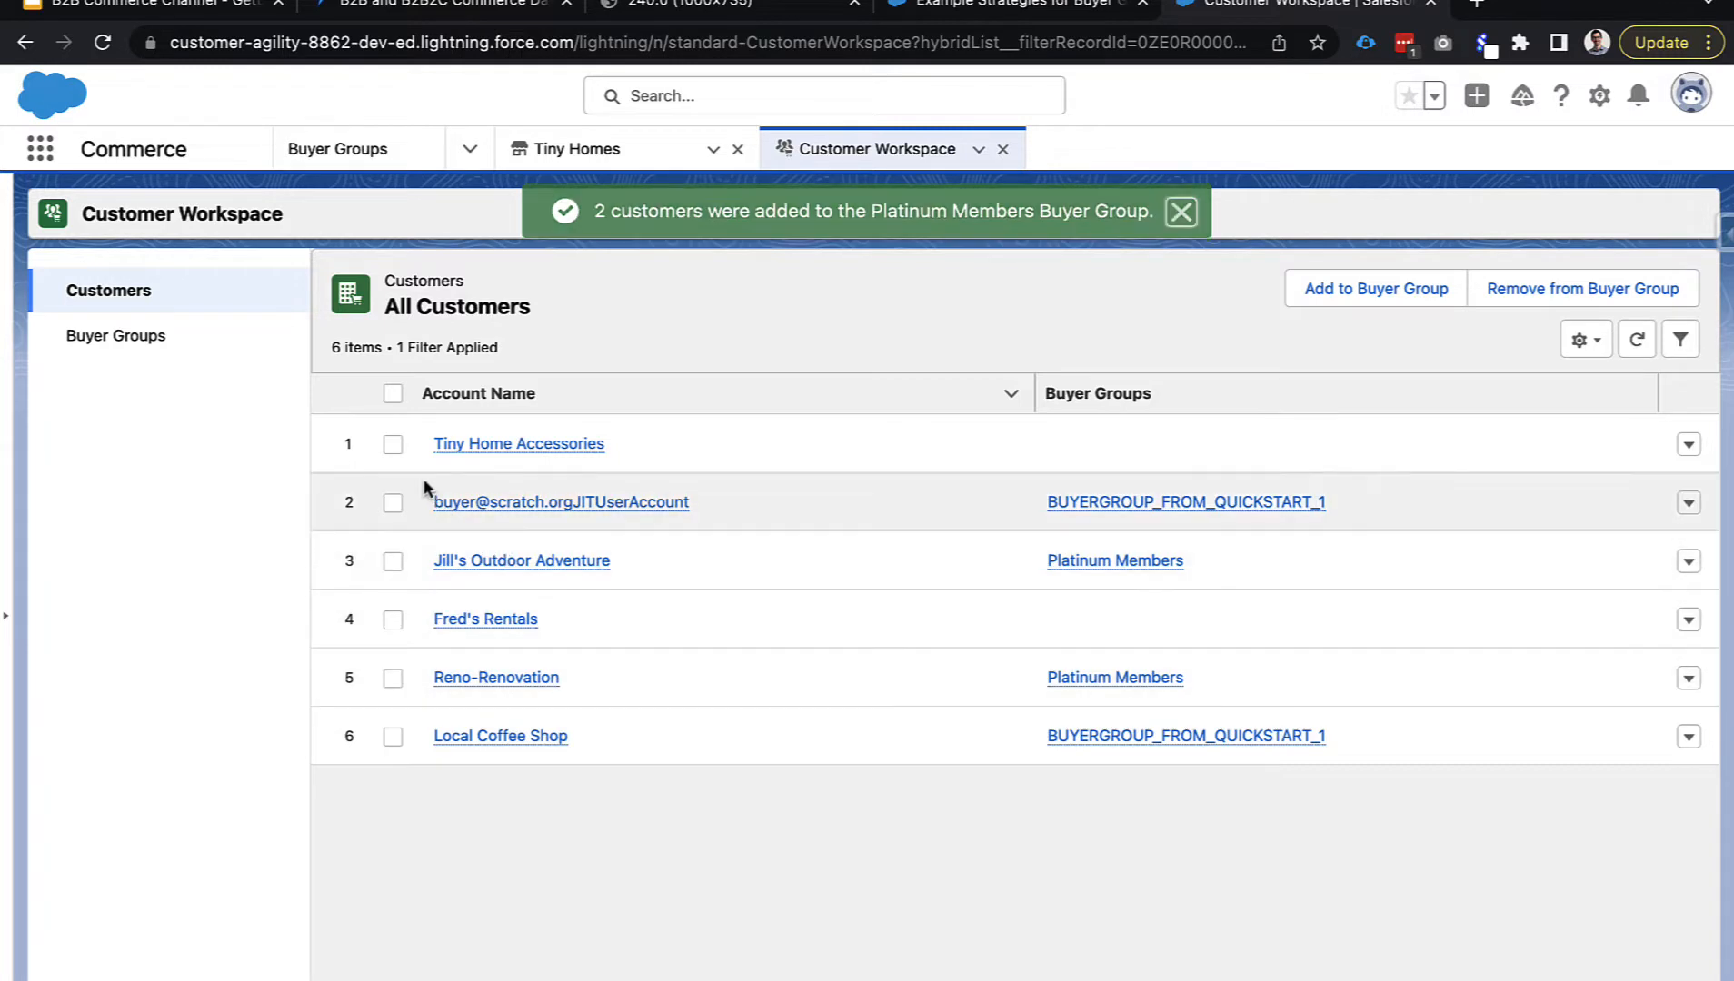
Add the customers Tiny Home Accessories and Fred's Rentals to the Gold Members buyer group.
left_click(391, 443)
left_click(392, 443)
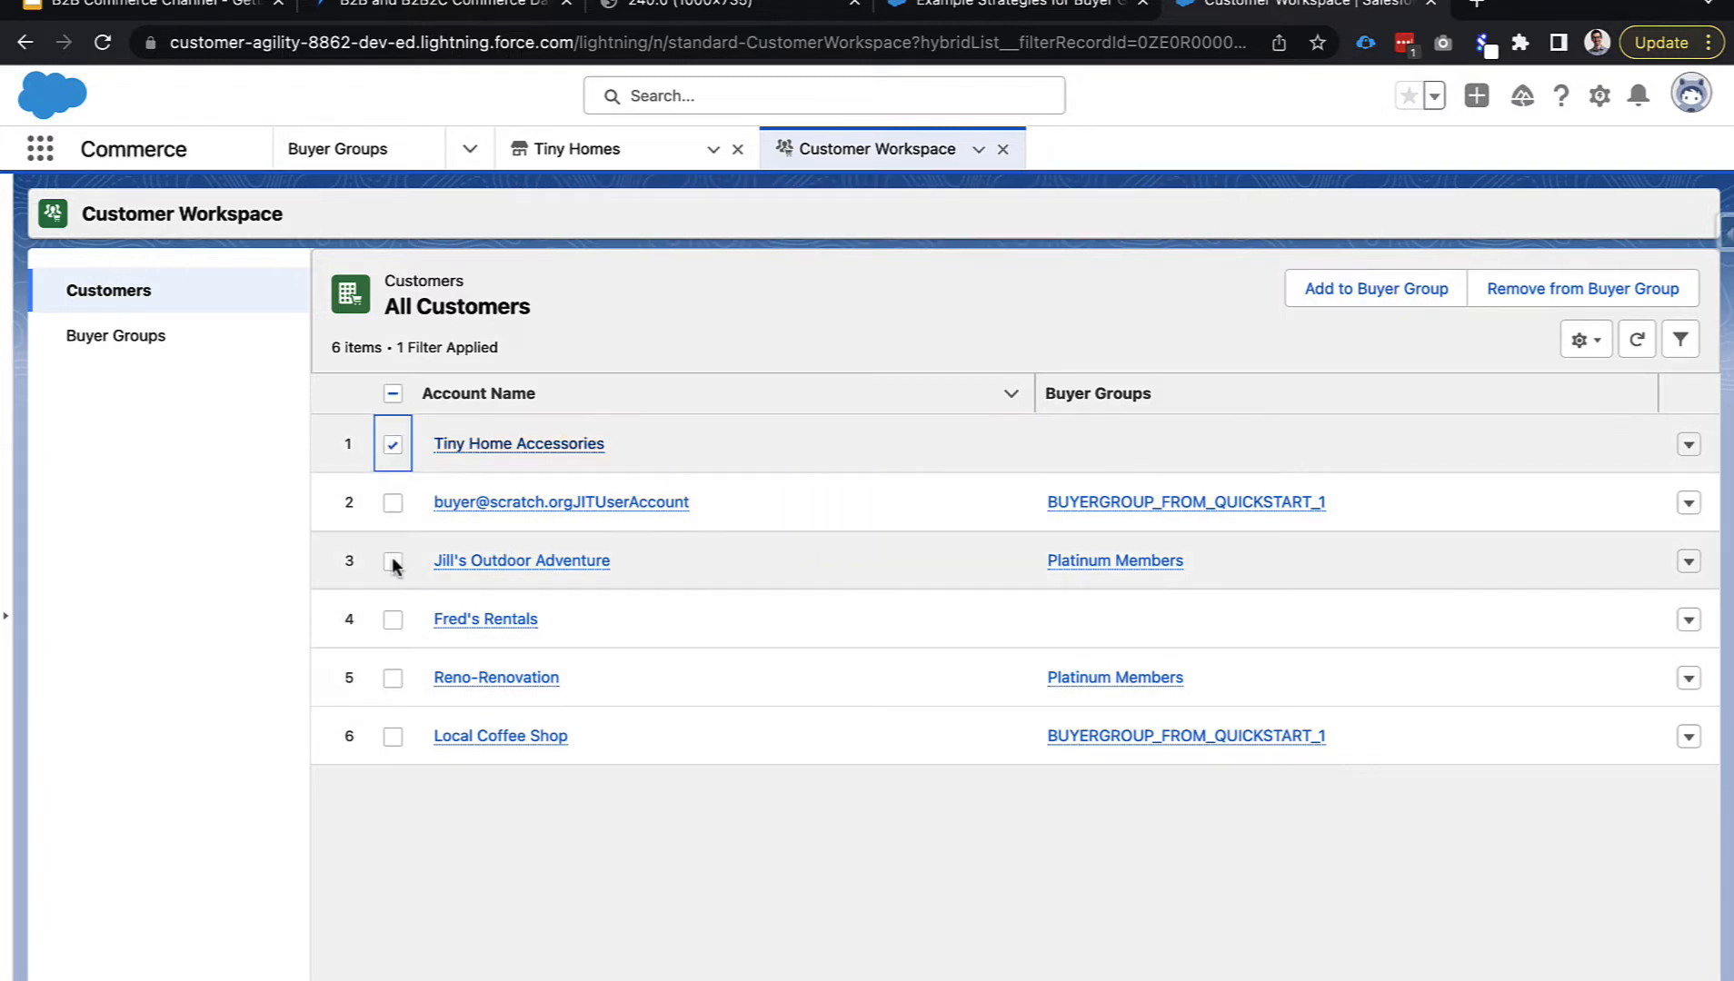
left_click(393, 619)
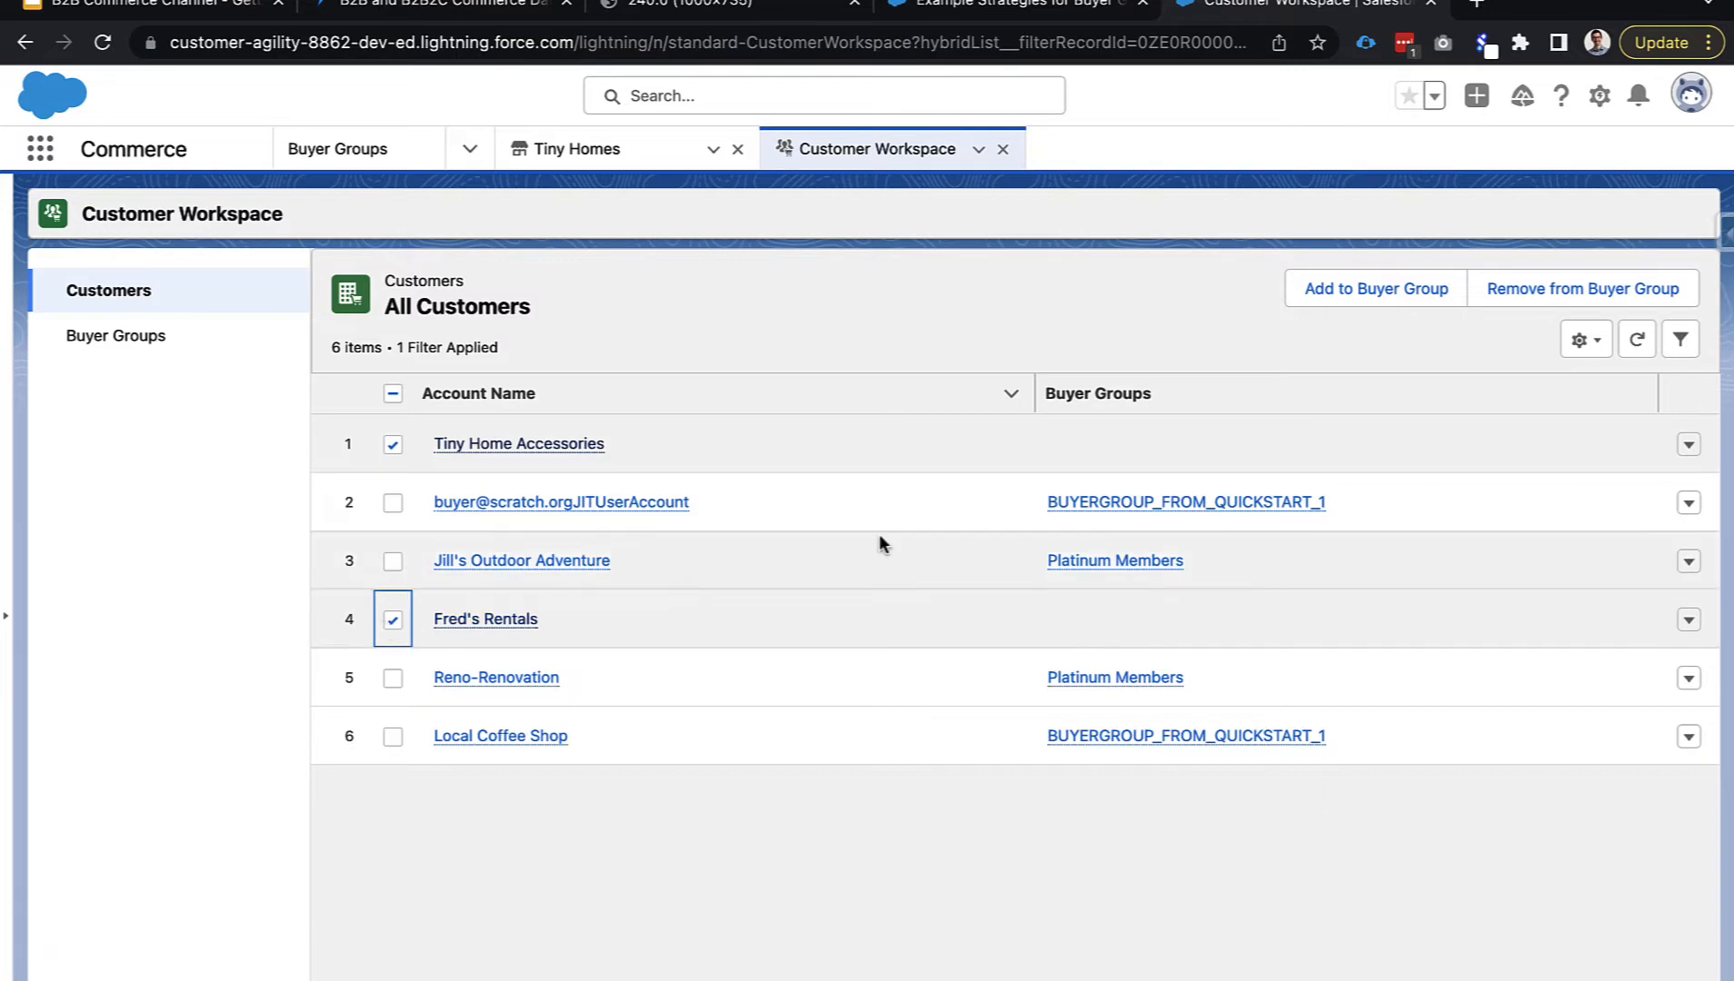
left_click(1335, 304)
left_click(775, 627)
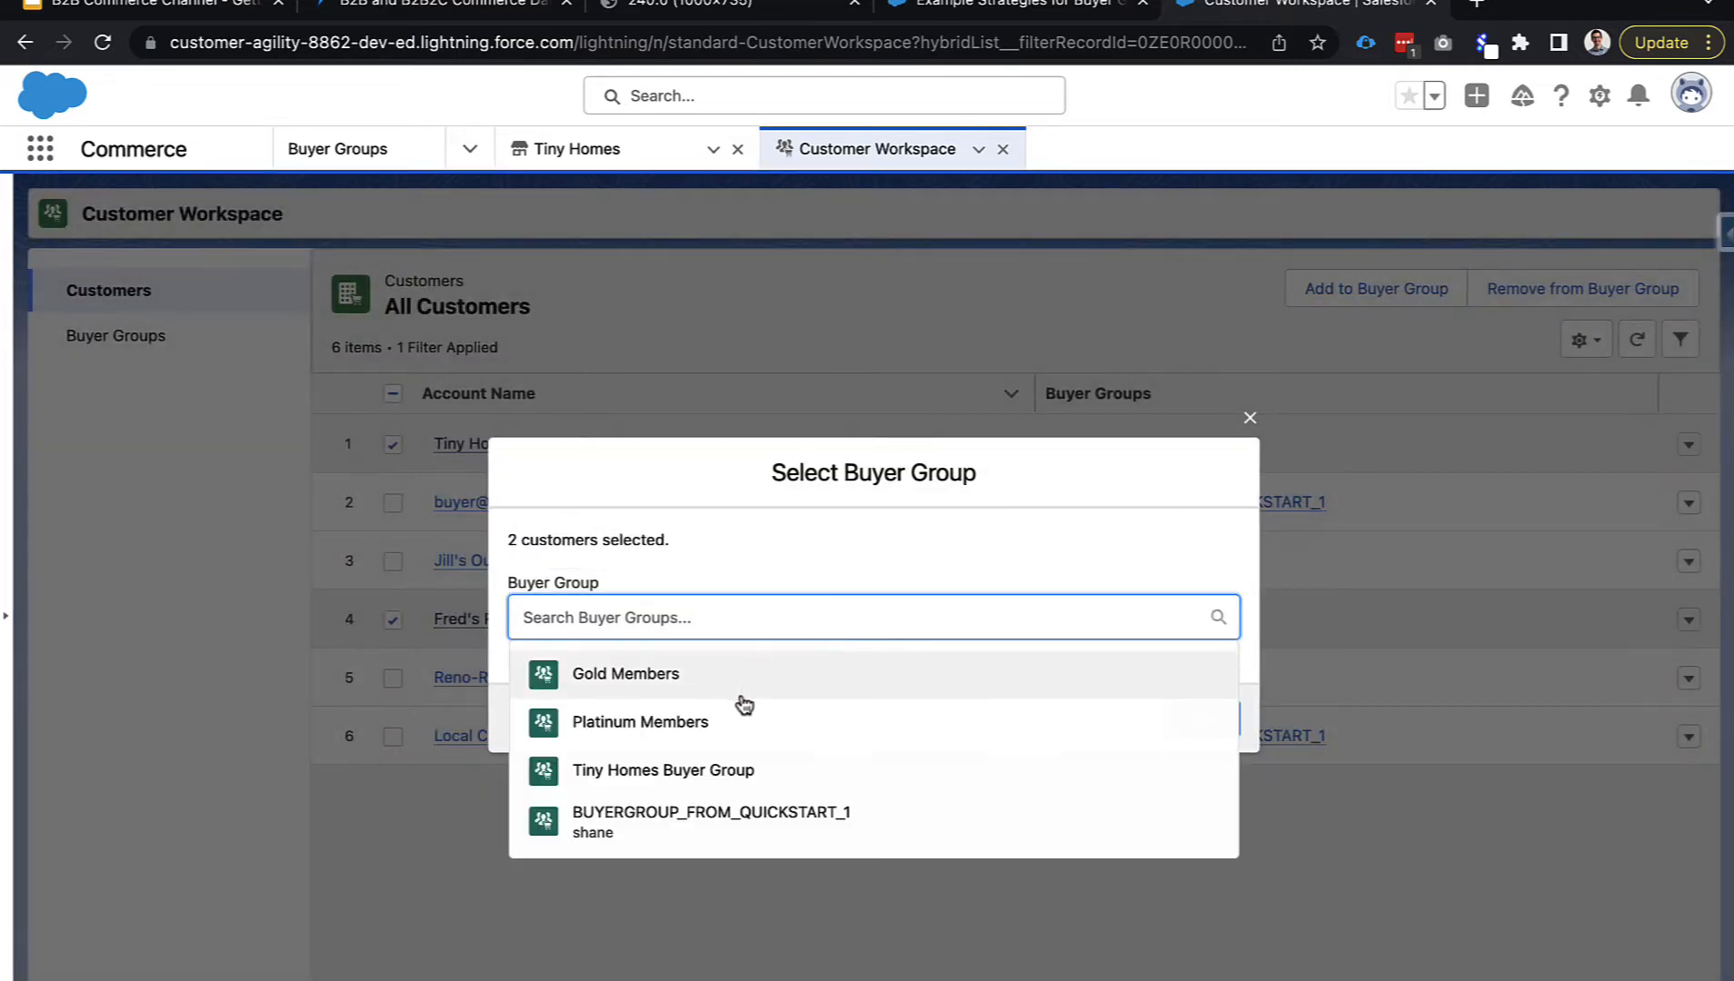
left_click(743, 694)
left_click(1205, 724)
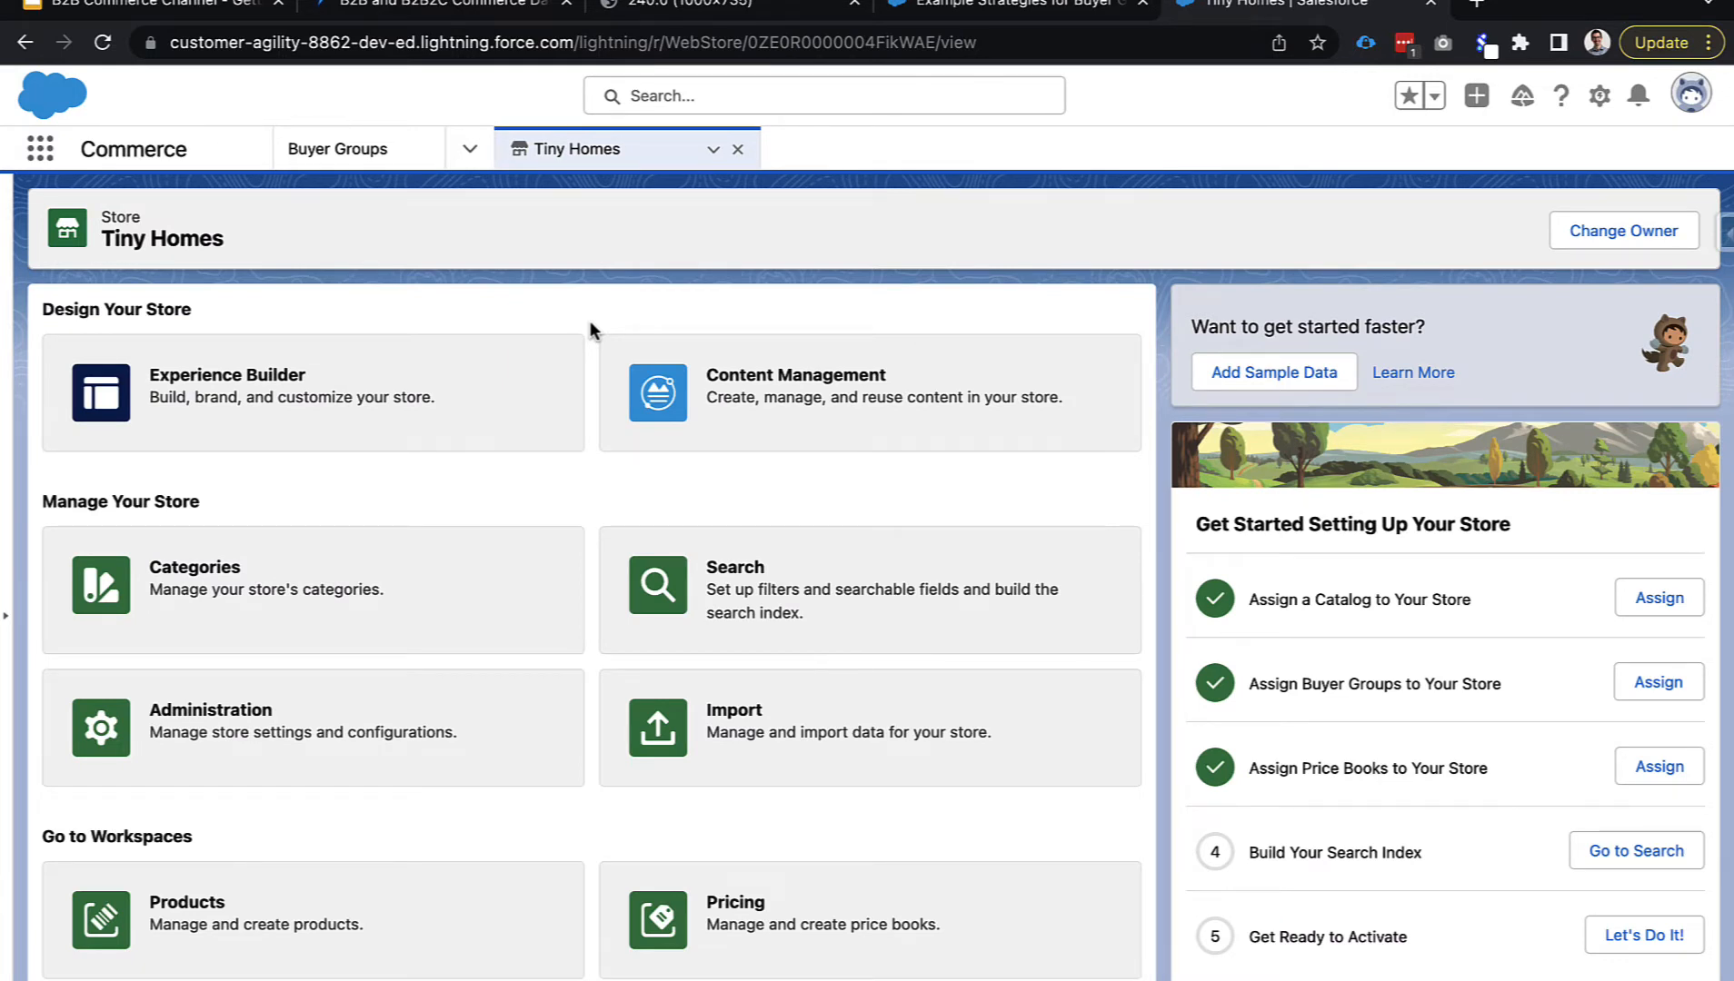
Open Entitlement Policies and show the All Entitlement Policies list view.
left_click(469, 149)
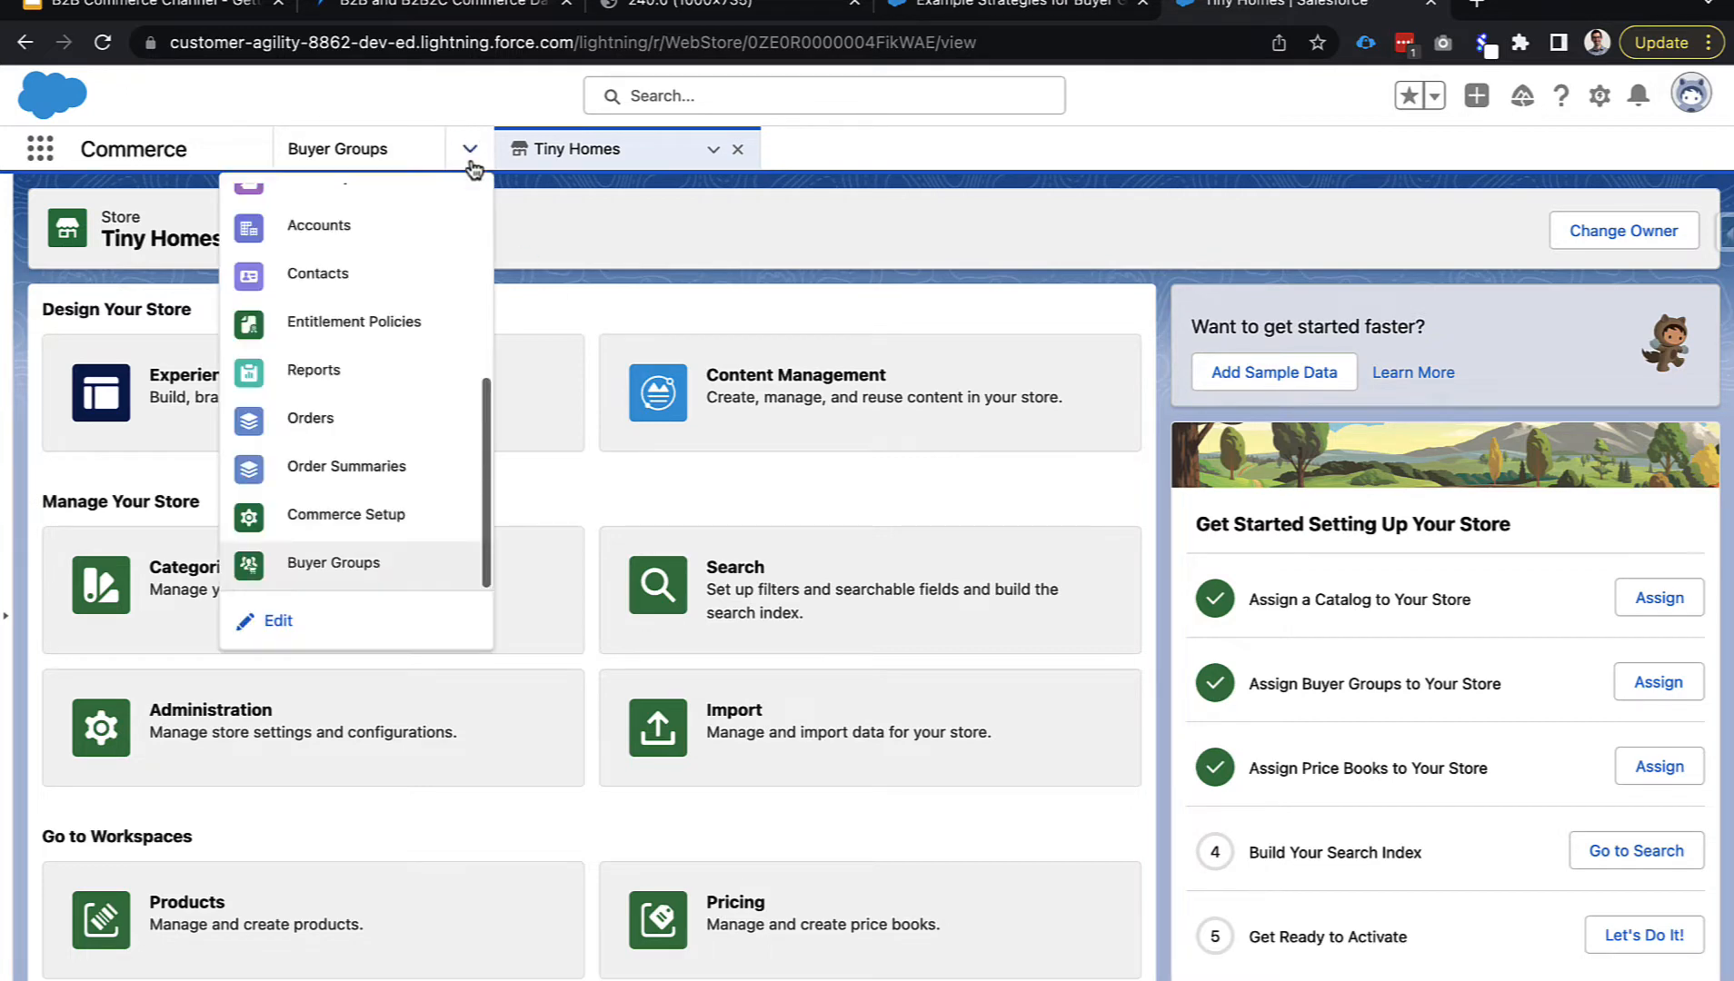
scroll(429, 282, "up", 1)
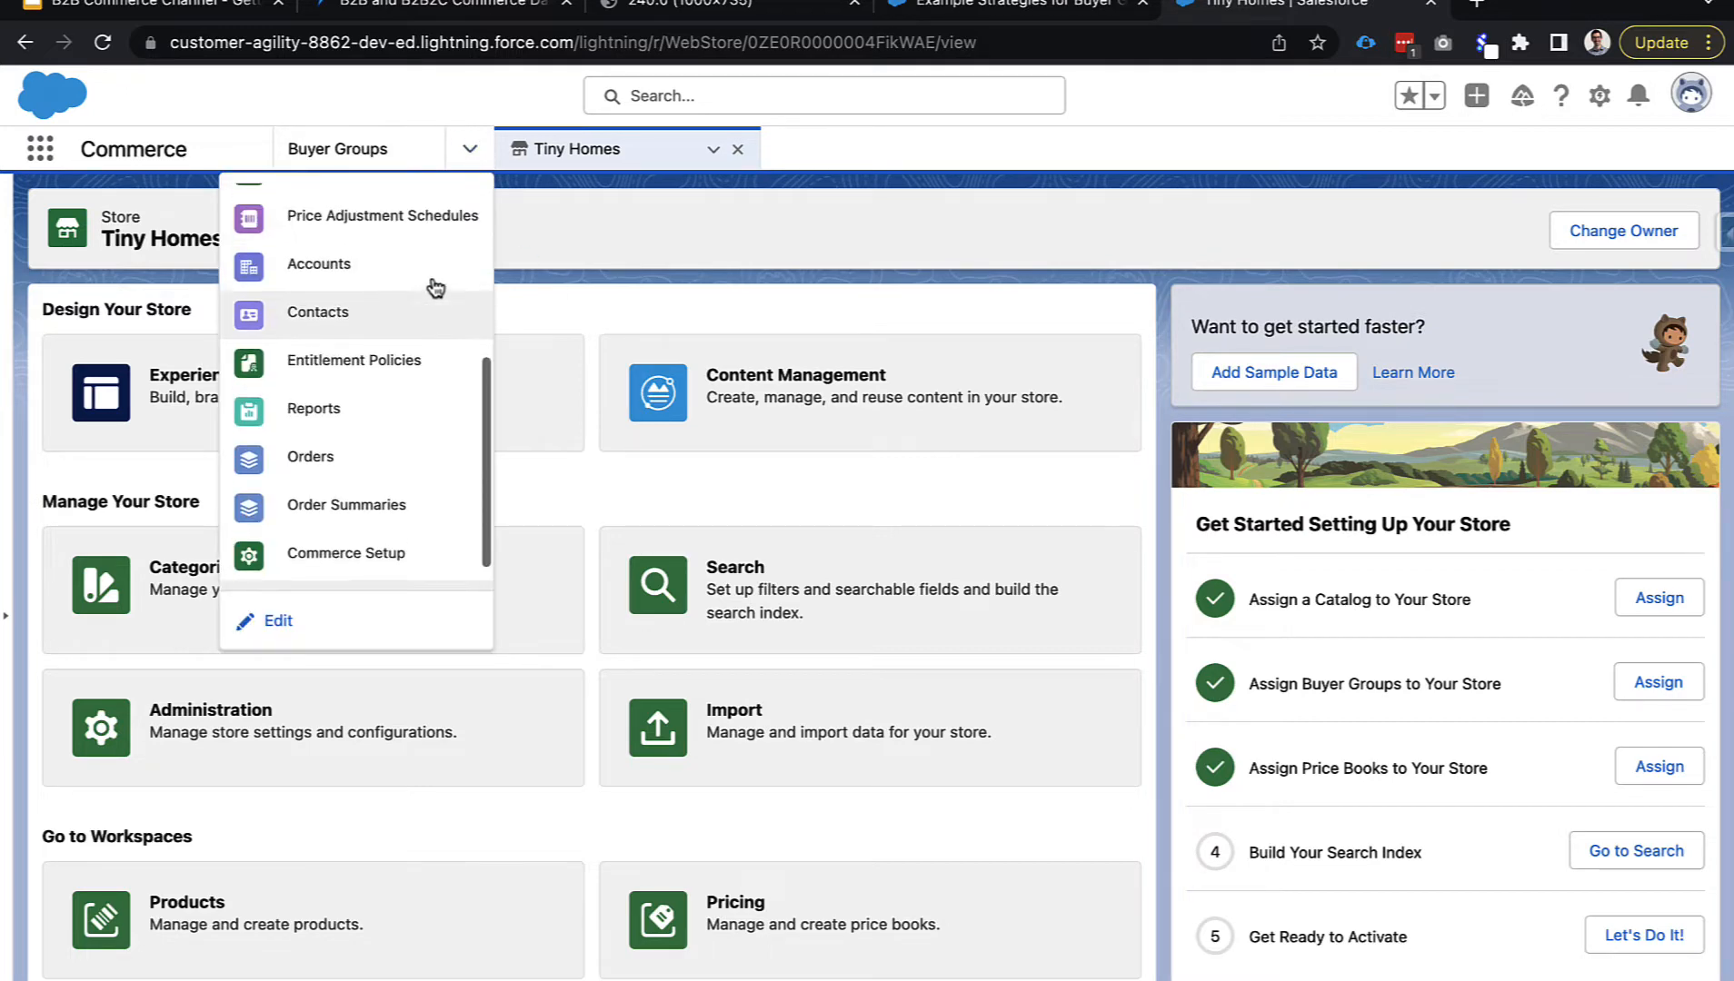
left_click(396, 363)
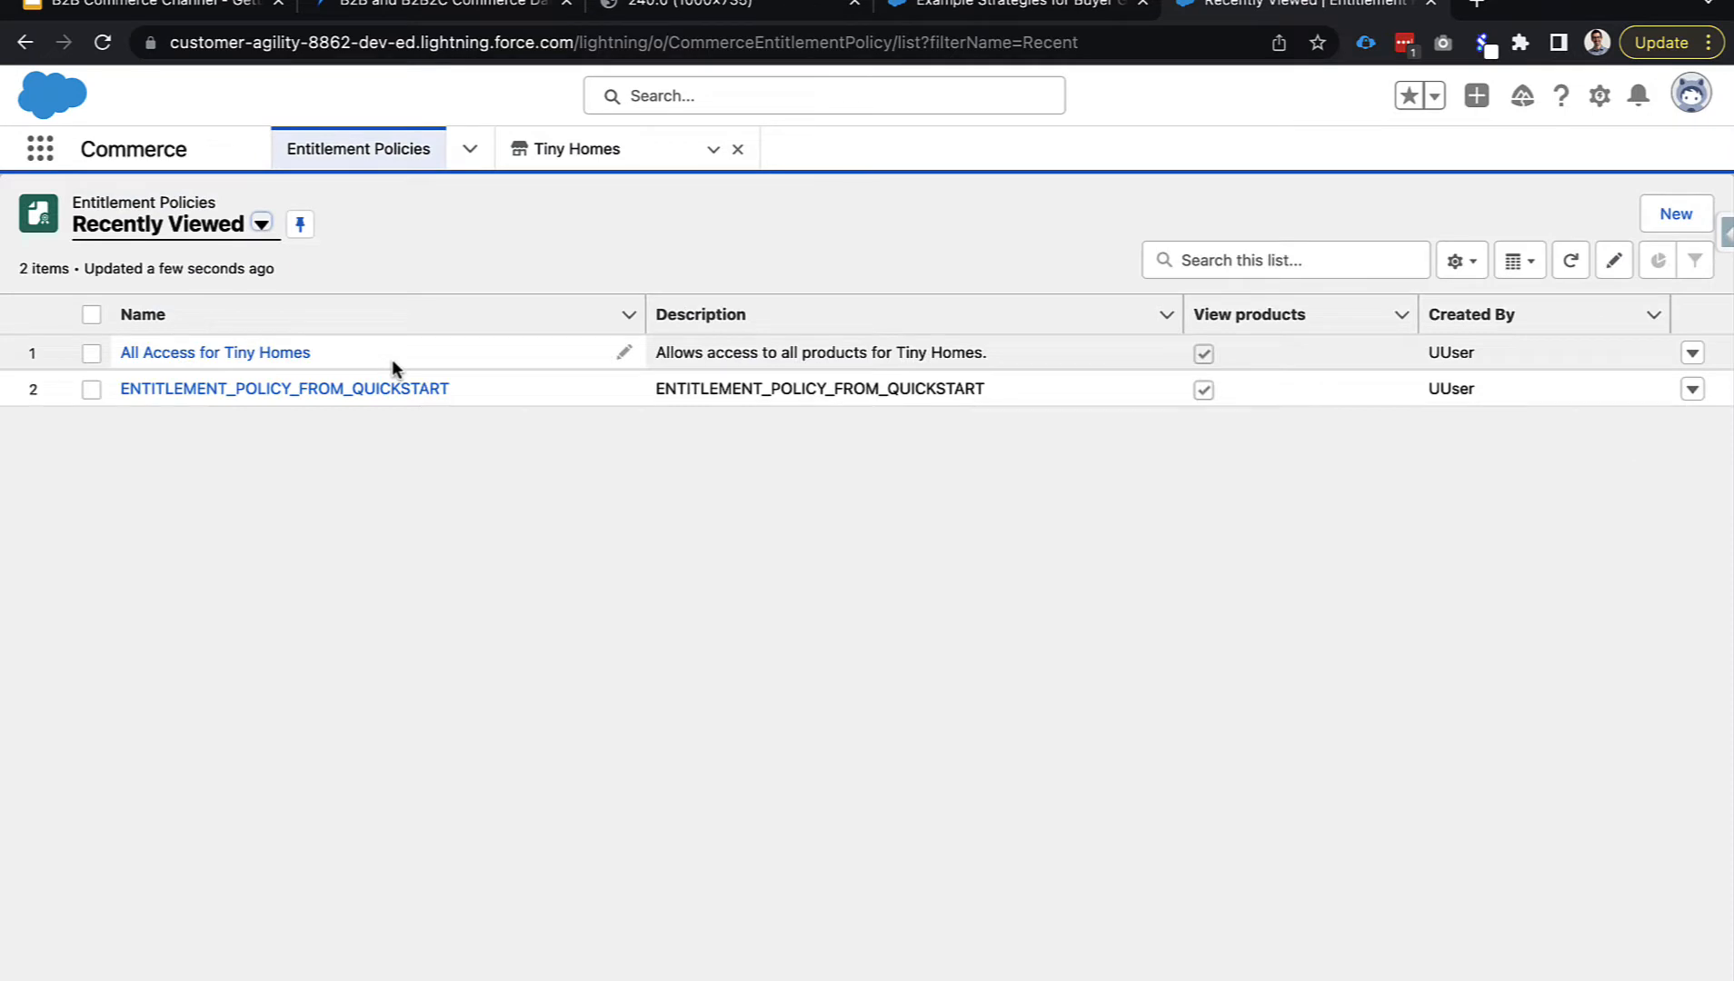
left_click(250, 229)
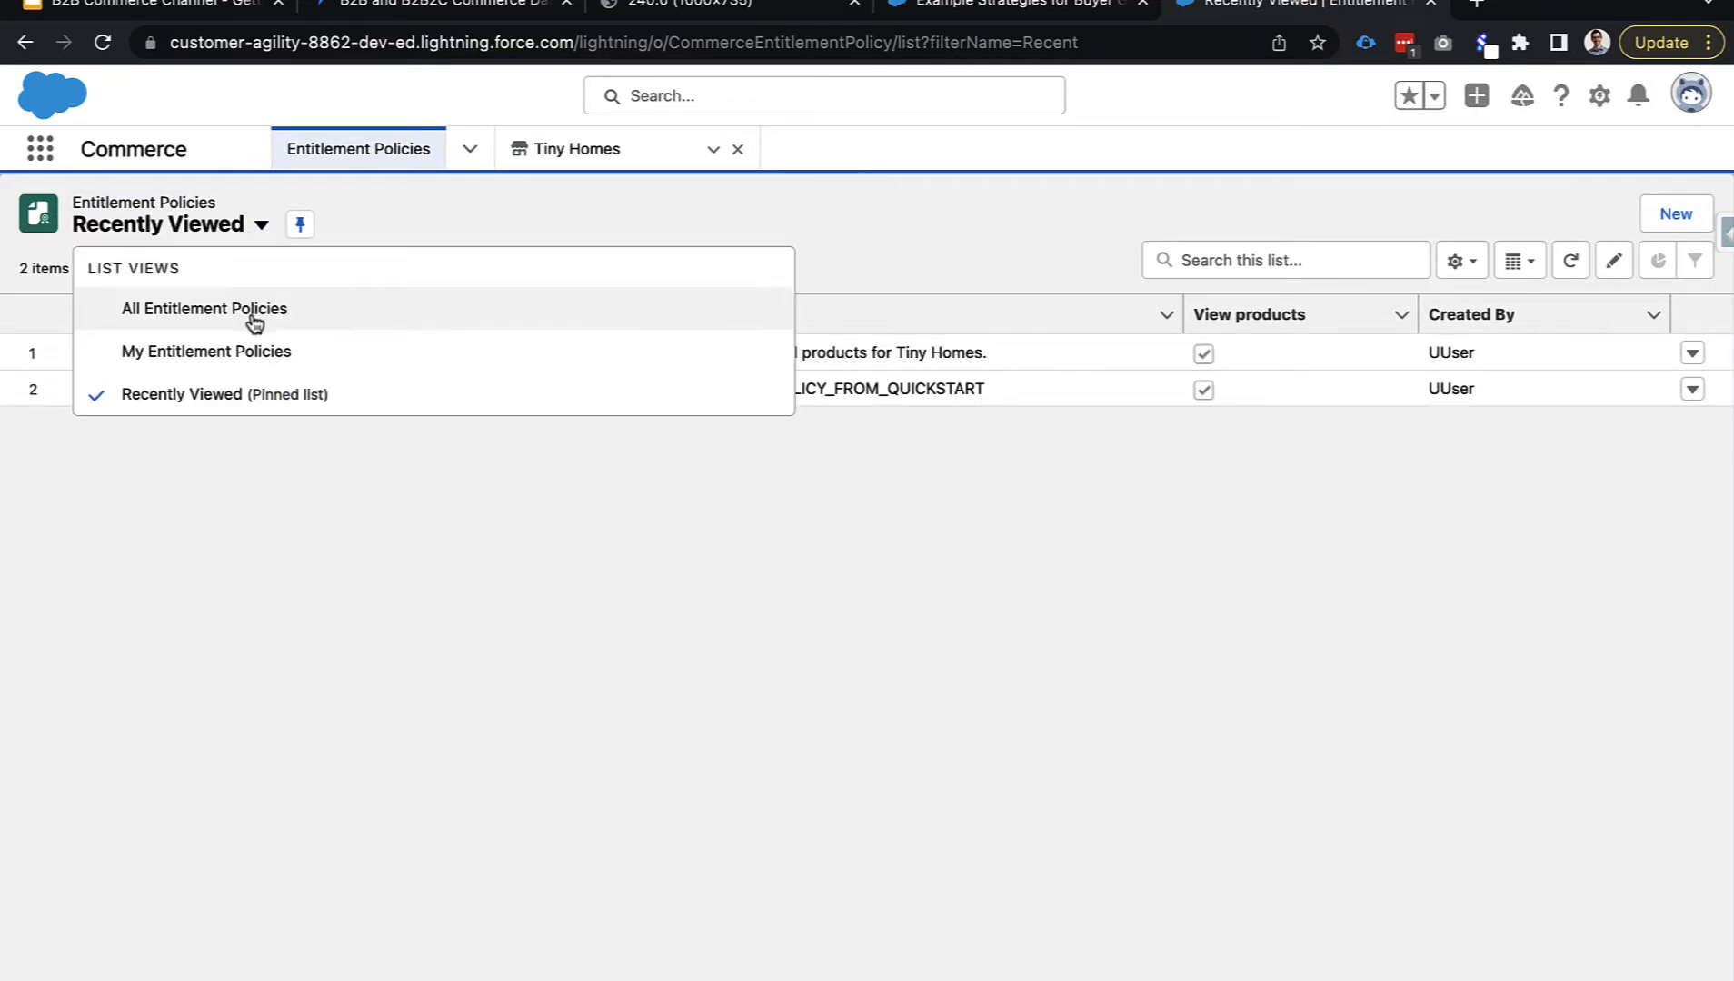
left_click(254, 314)
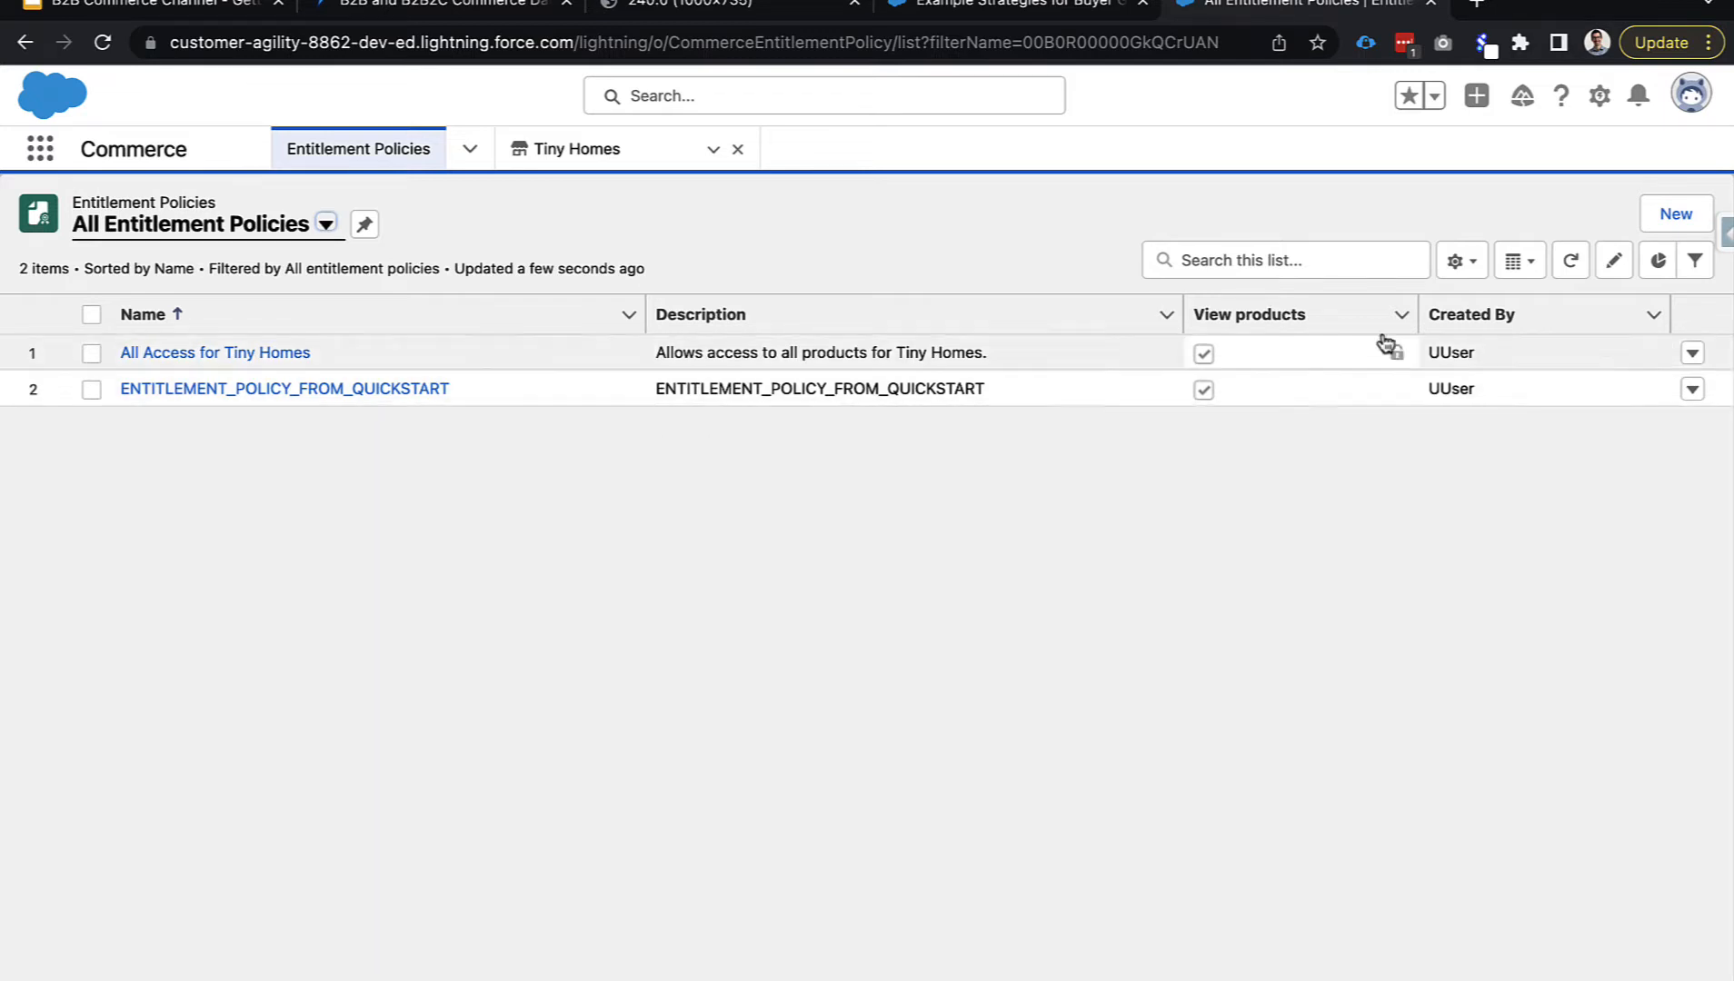
Start a new entitlement policy named "Platinum Policy" with the description "Gives access to products for platinum members".
left_click(1668, 218)
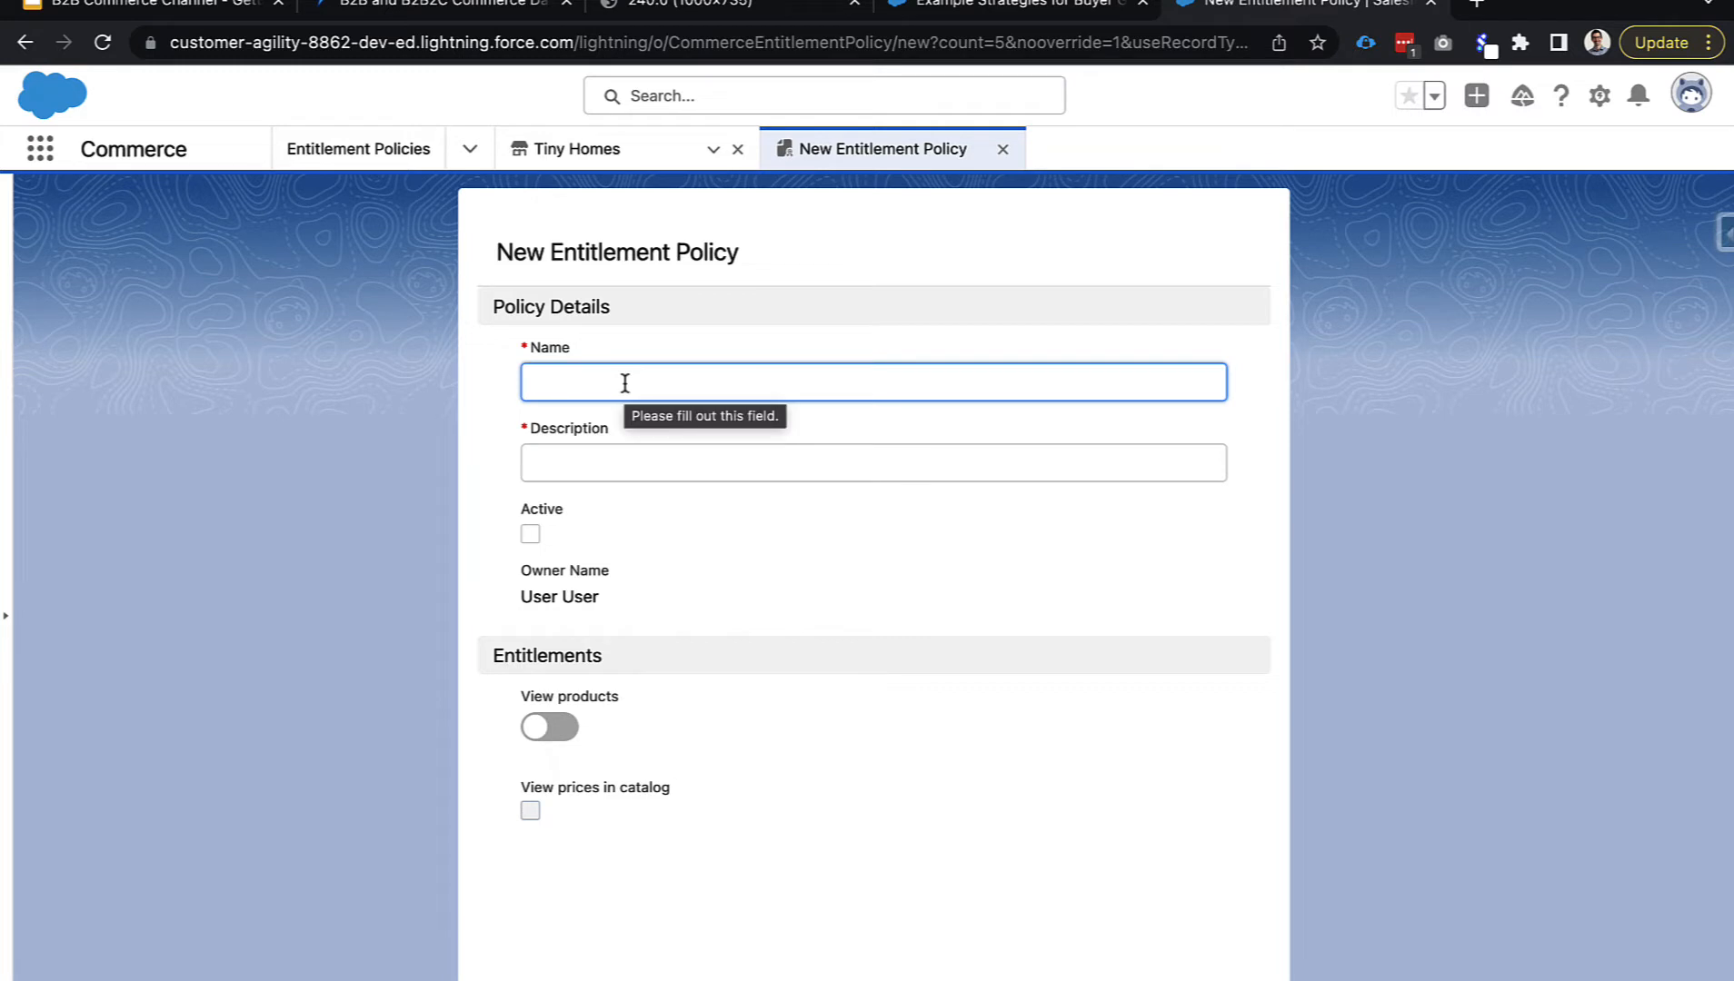
type("Plat")
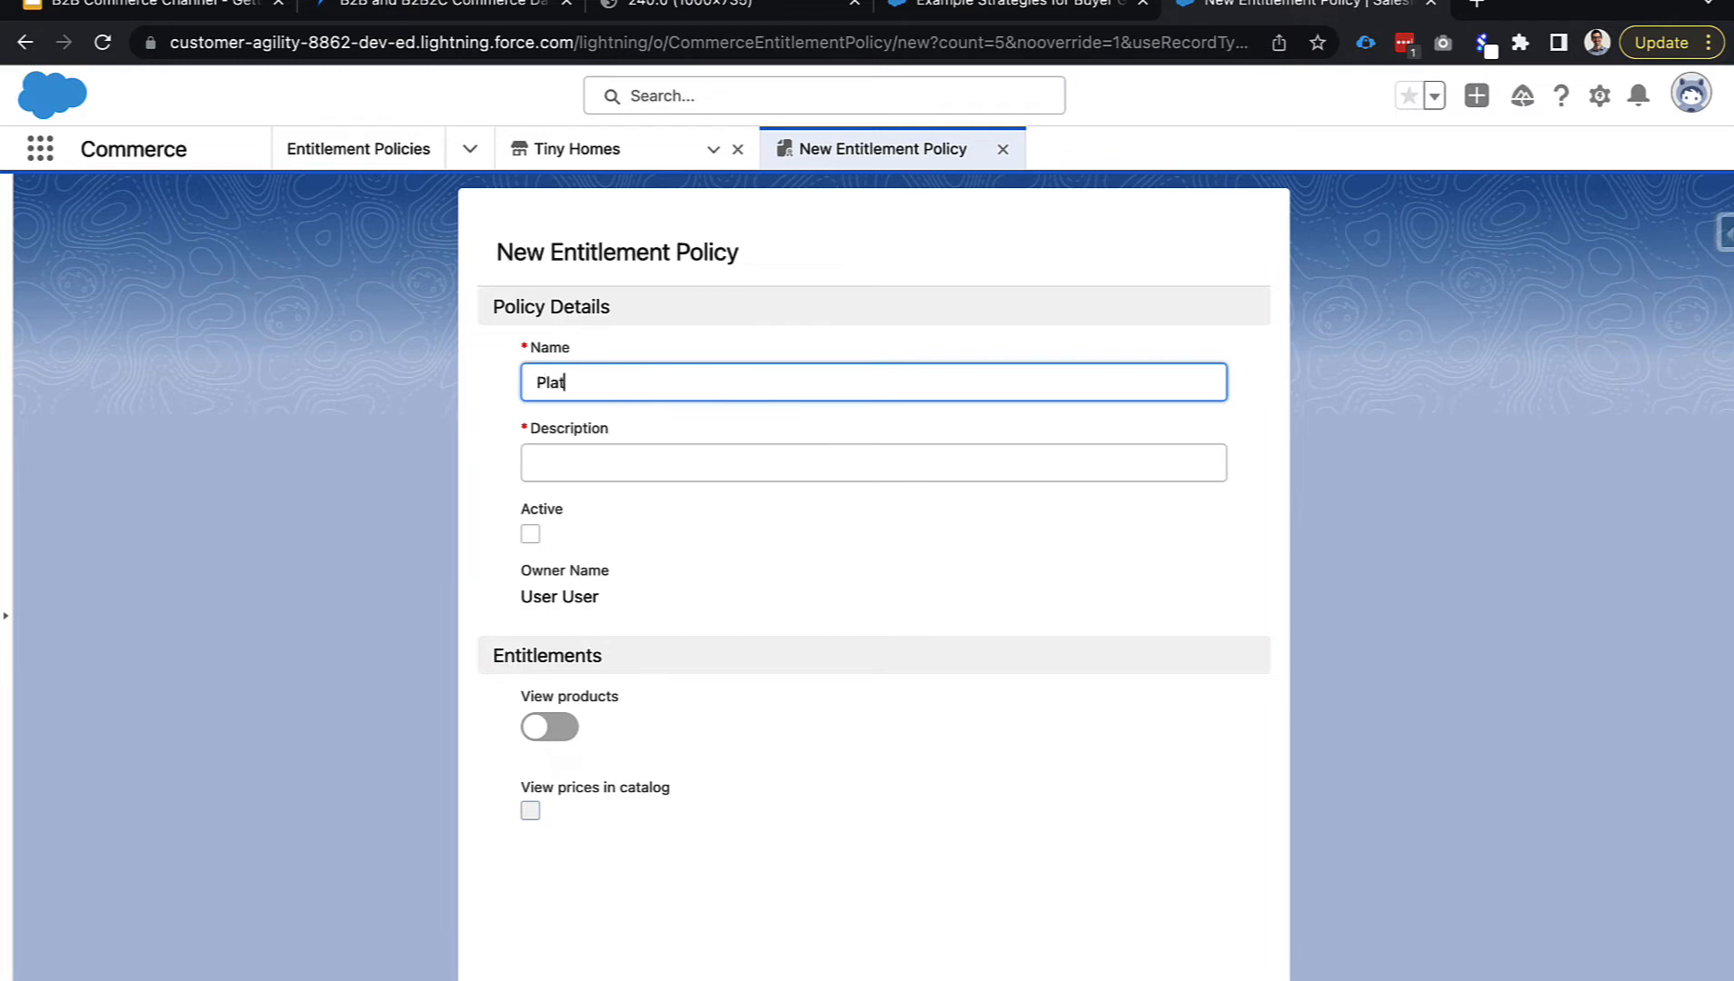
type("inum Policy")
left_click(583, 457)
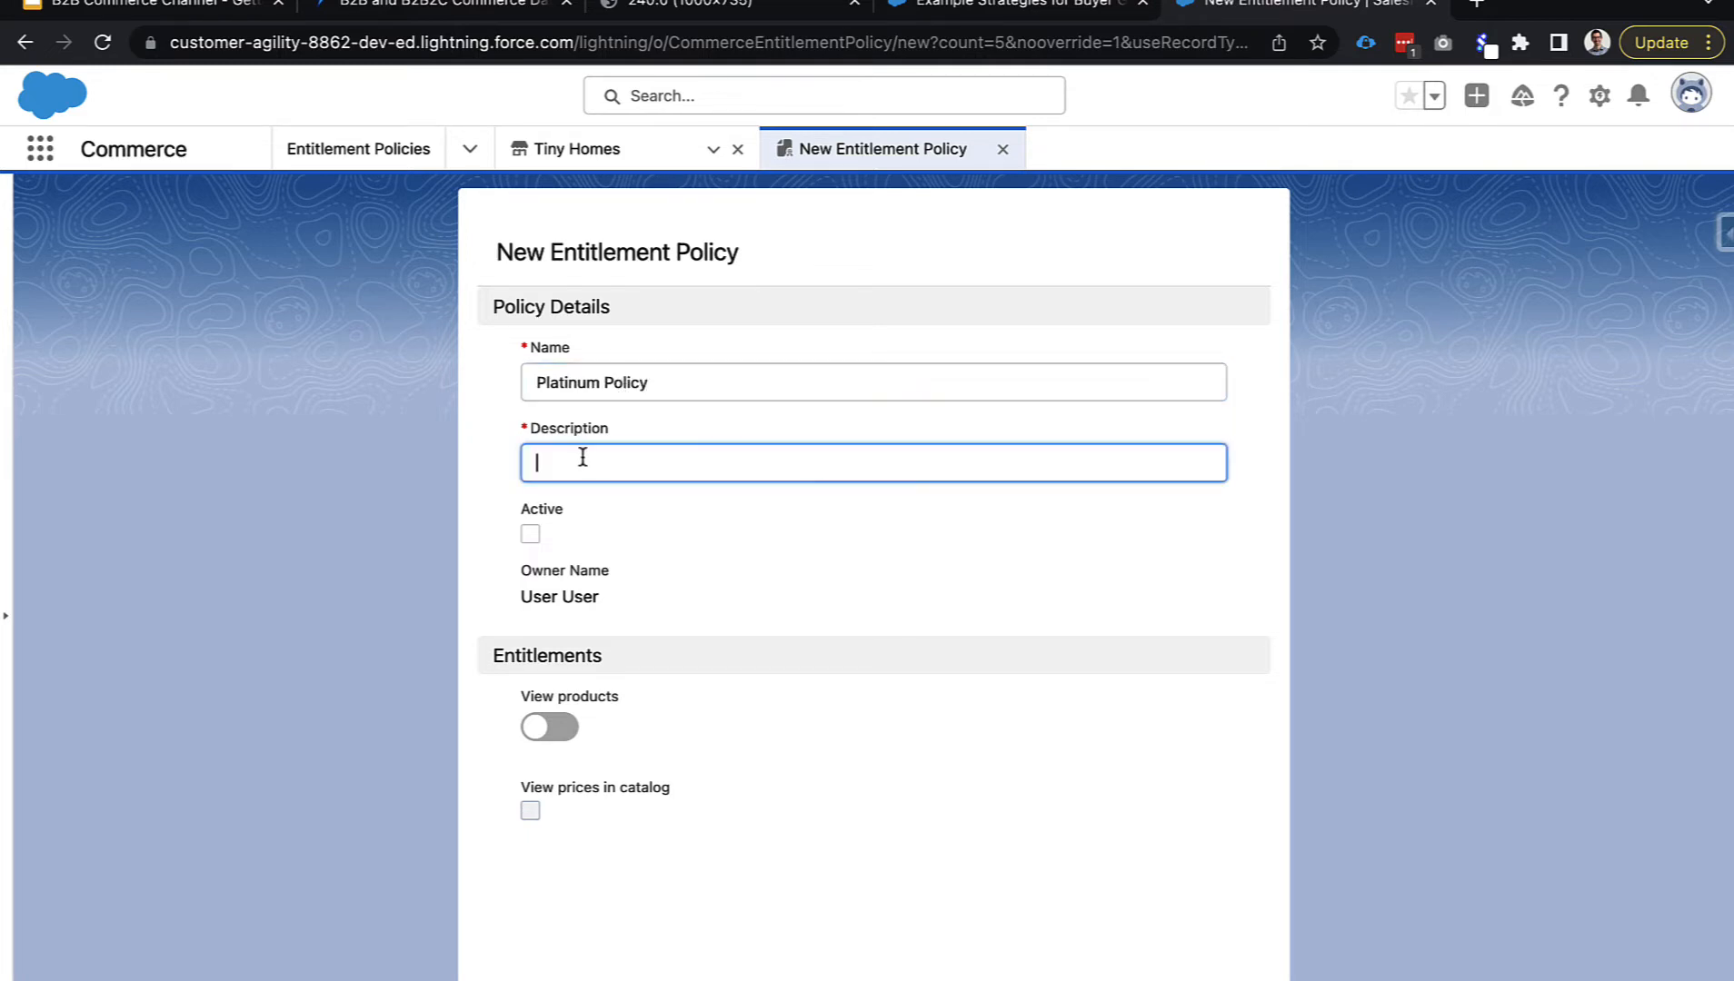
type("Gives access t")
type("o me")
type("roducts for plat")
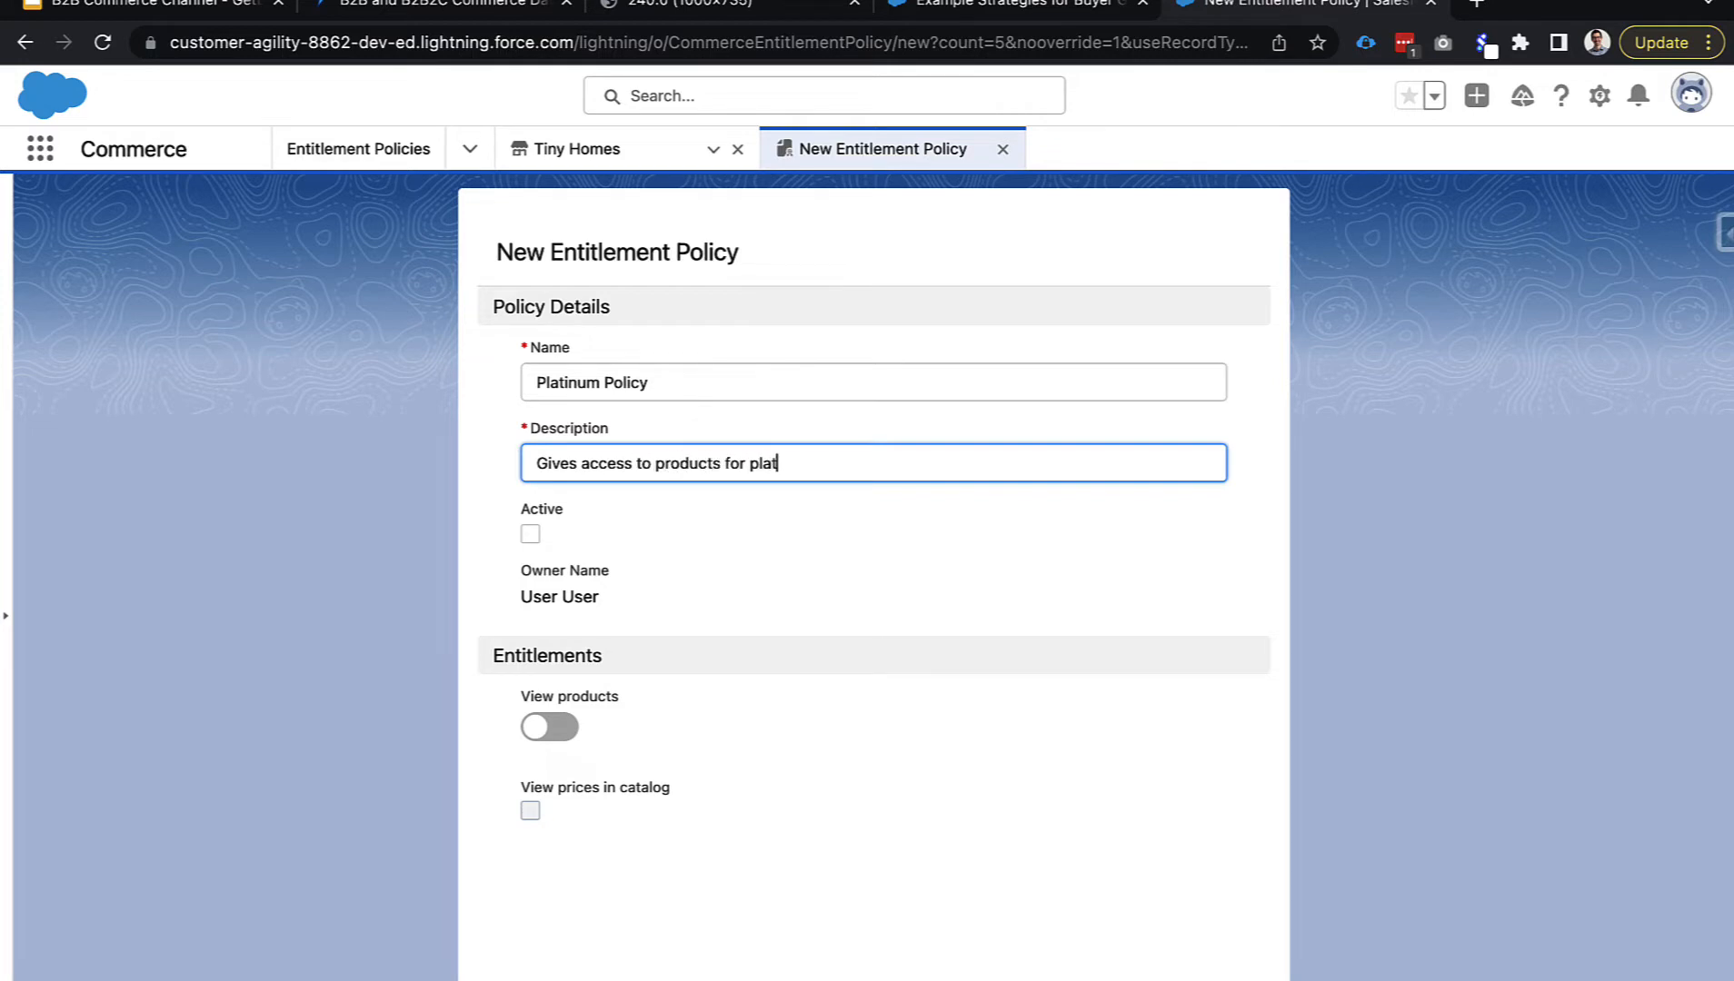
type("inum members")
Make the policy active, enable View products and View prices in catalog, copy its description, and save it while starting another new policy.
left_click(523, 534)
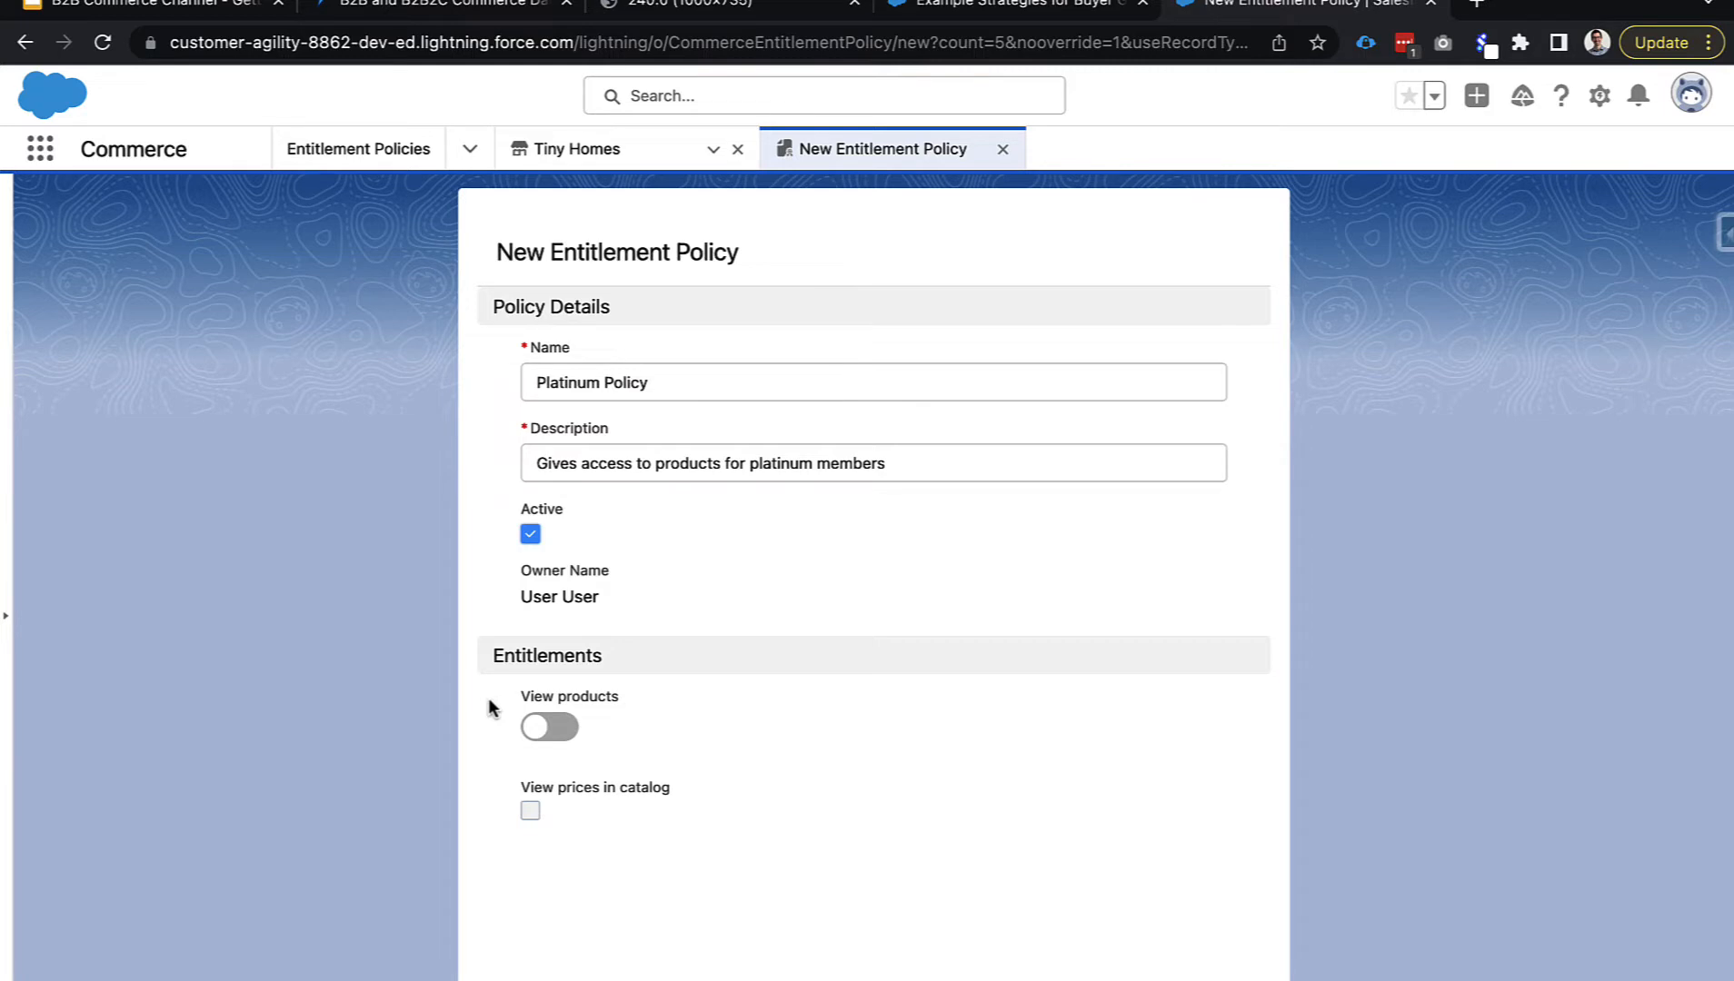
left_click(551, 736)
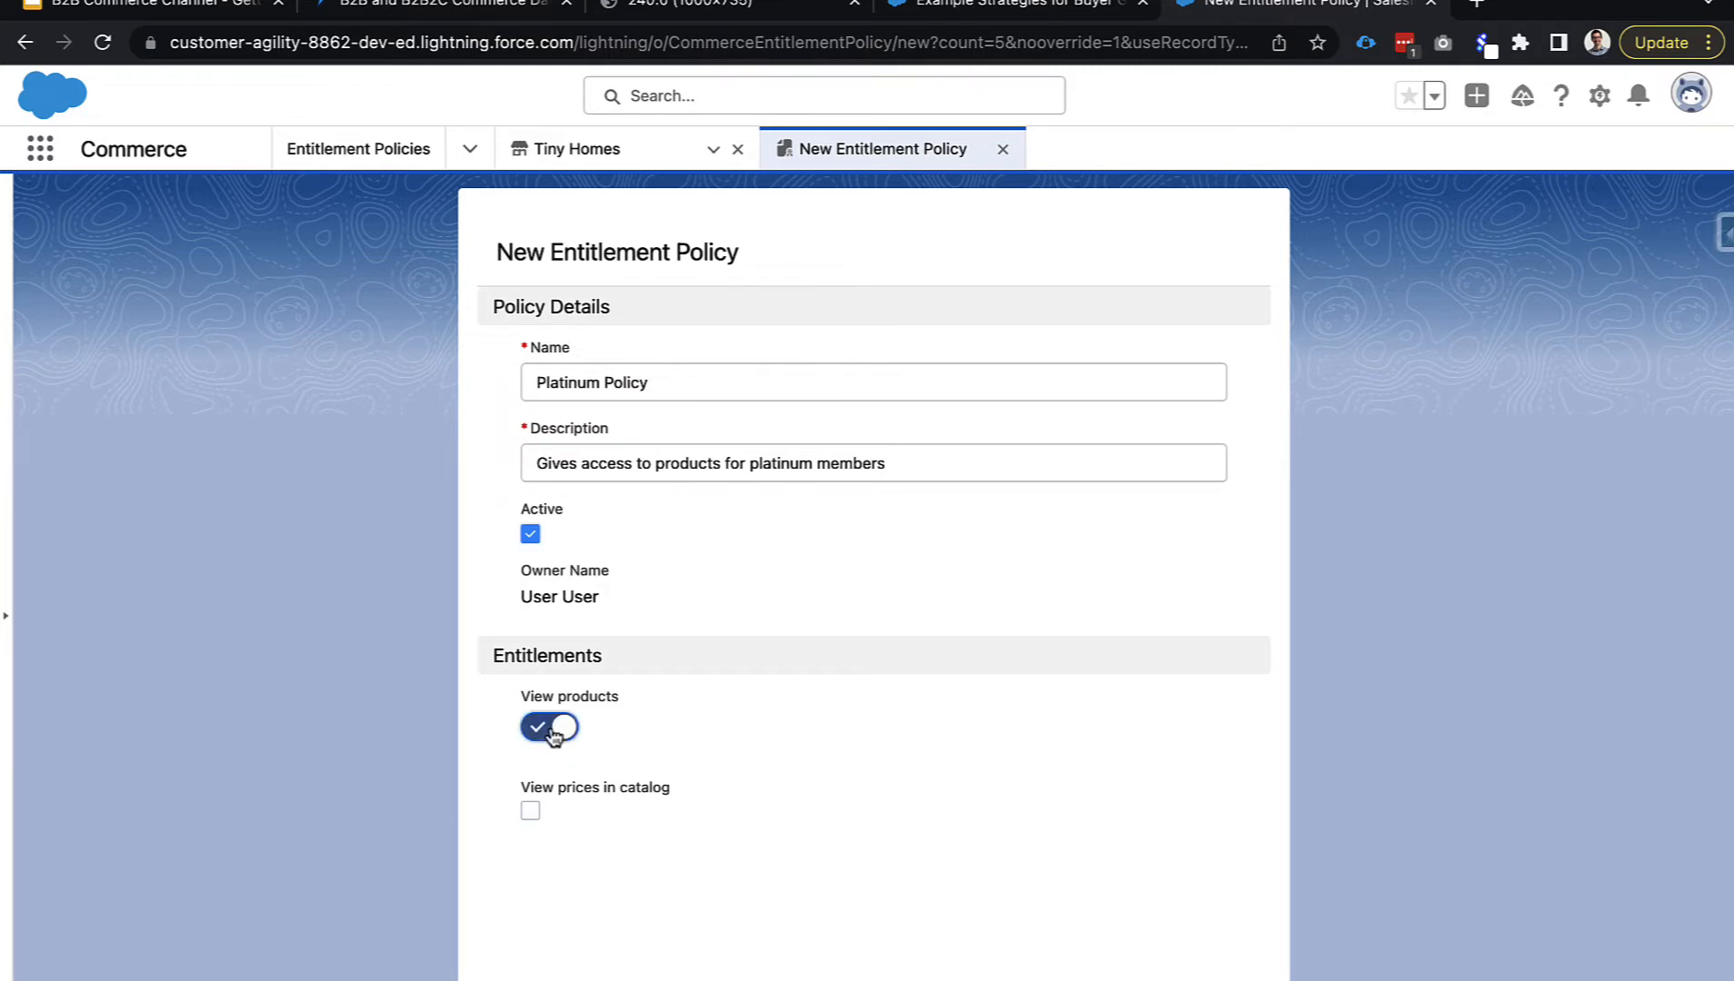
left_click(530, 811)
triple_click(677, 465)
key("ctrl+c")
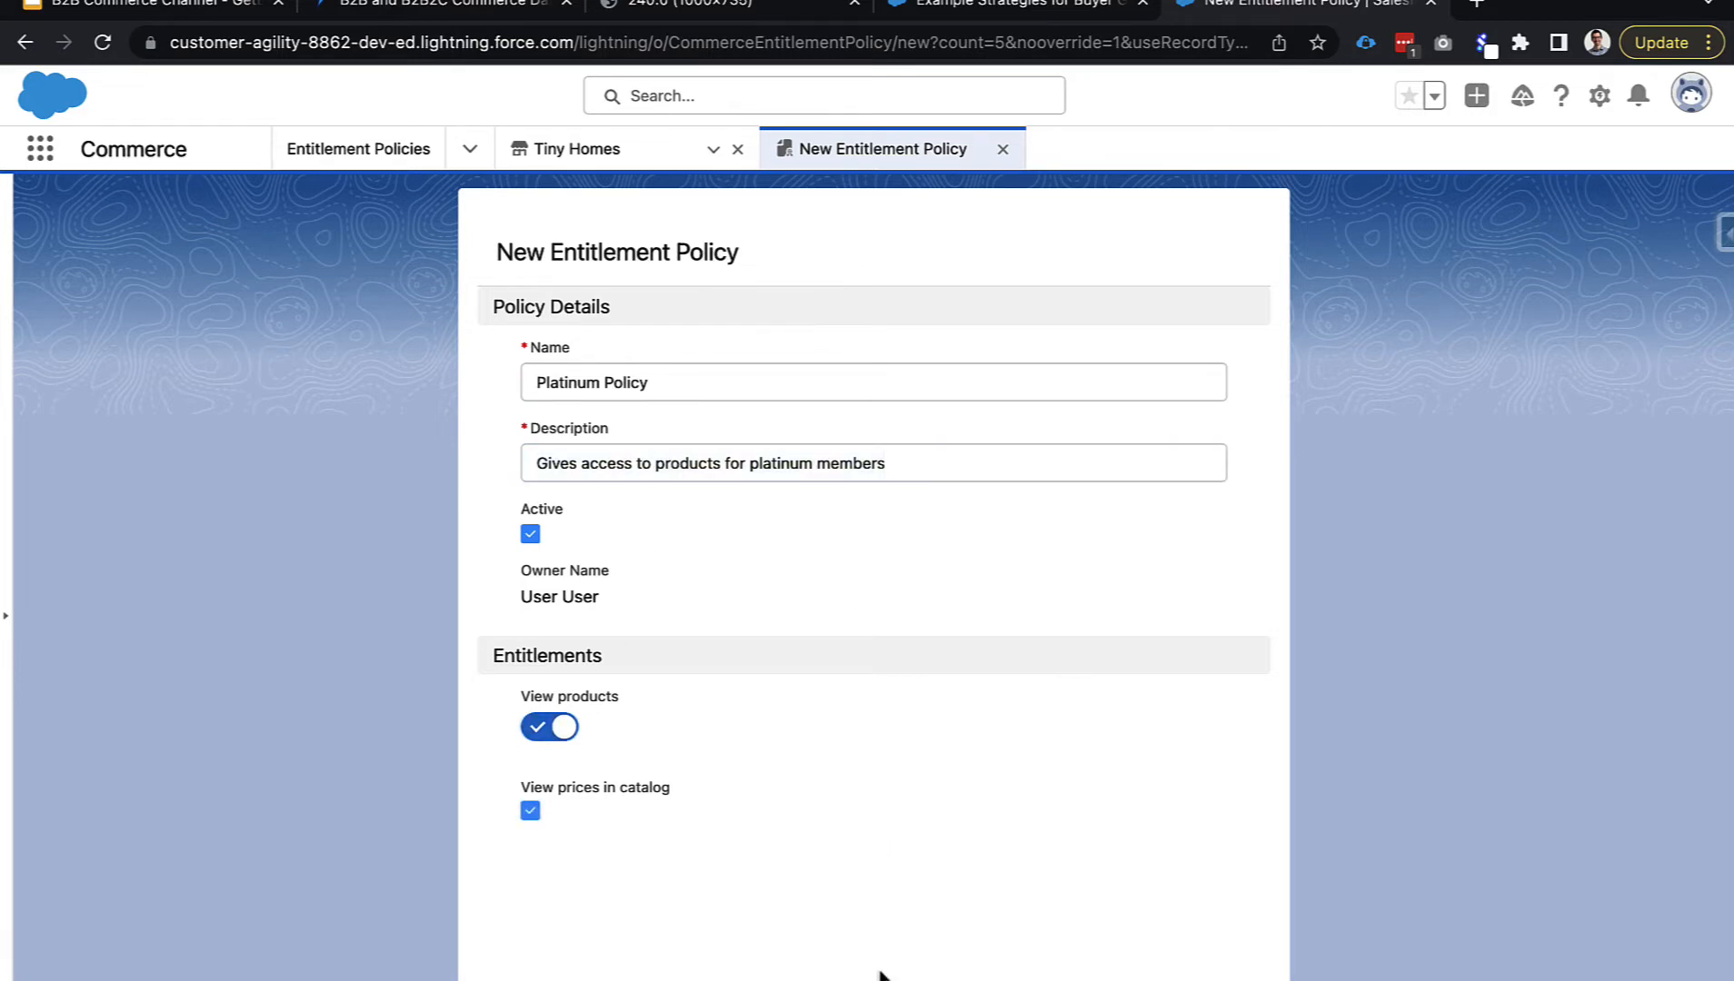
left_click(860, 952)
Name the new entitlement policy "Gold Policy" and reuse the copied description, reworded as "Gives access to products for gold members".
left_click(556, 382)
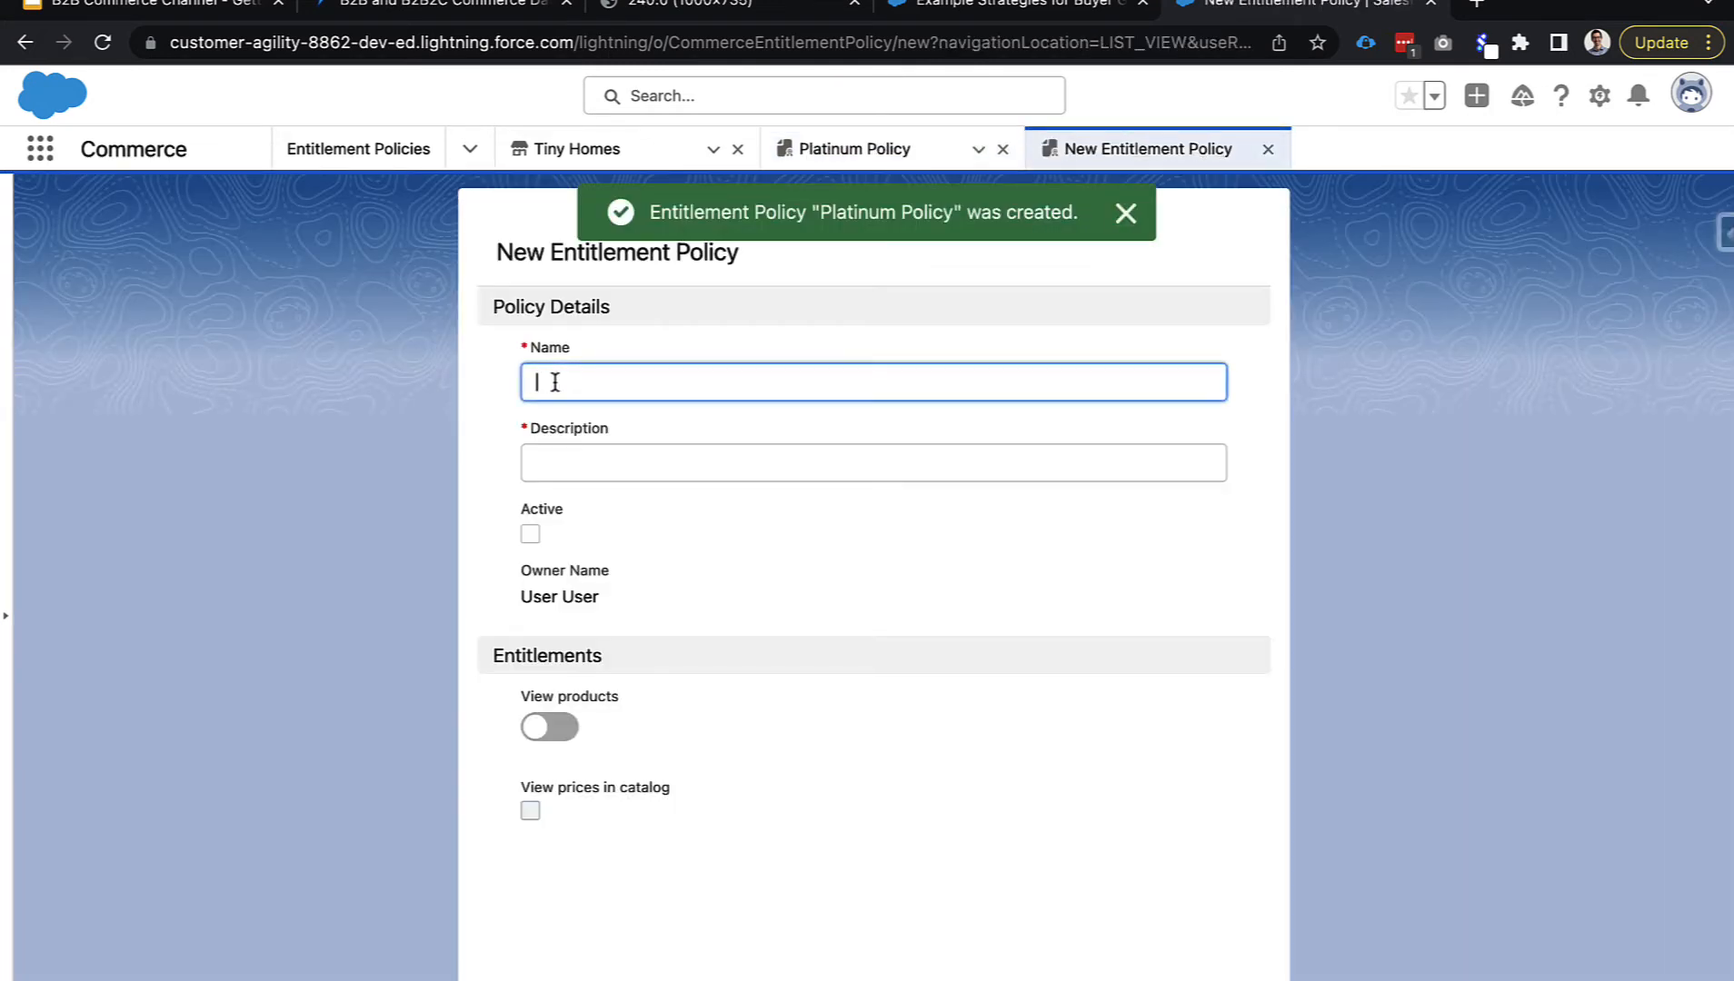
type("Gold Pl")
type("licy")
key("Tab")
key("ctrl+v")
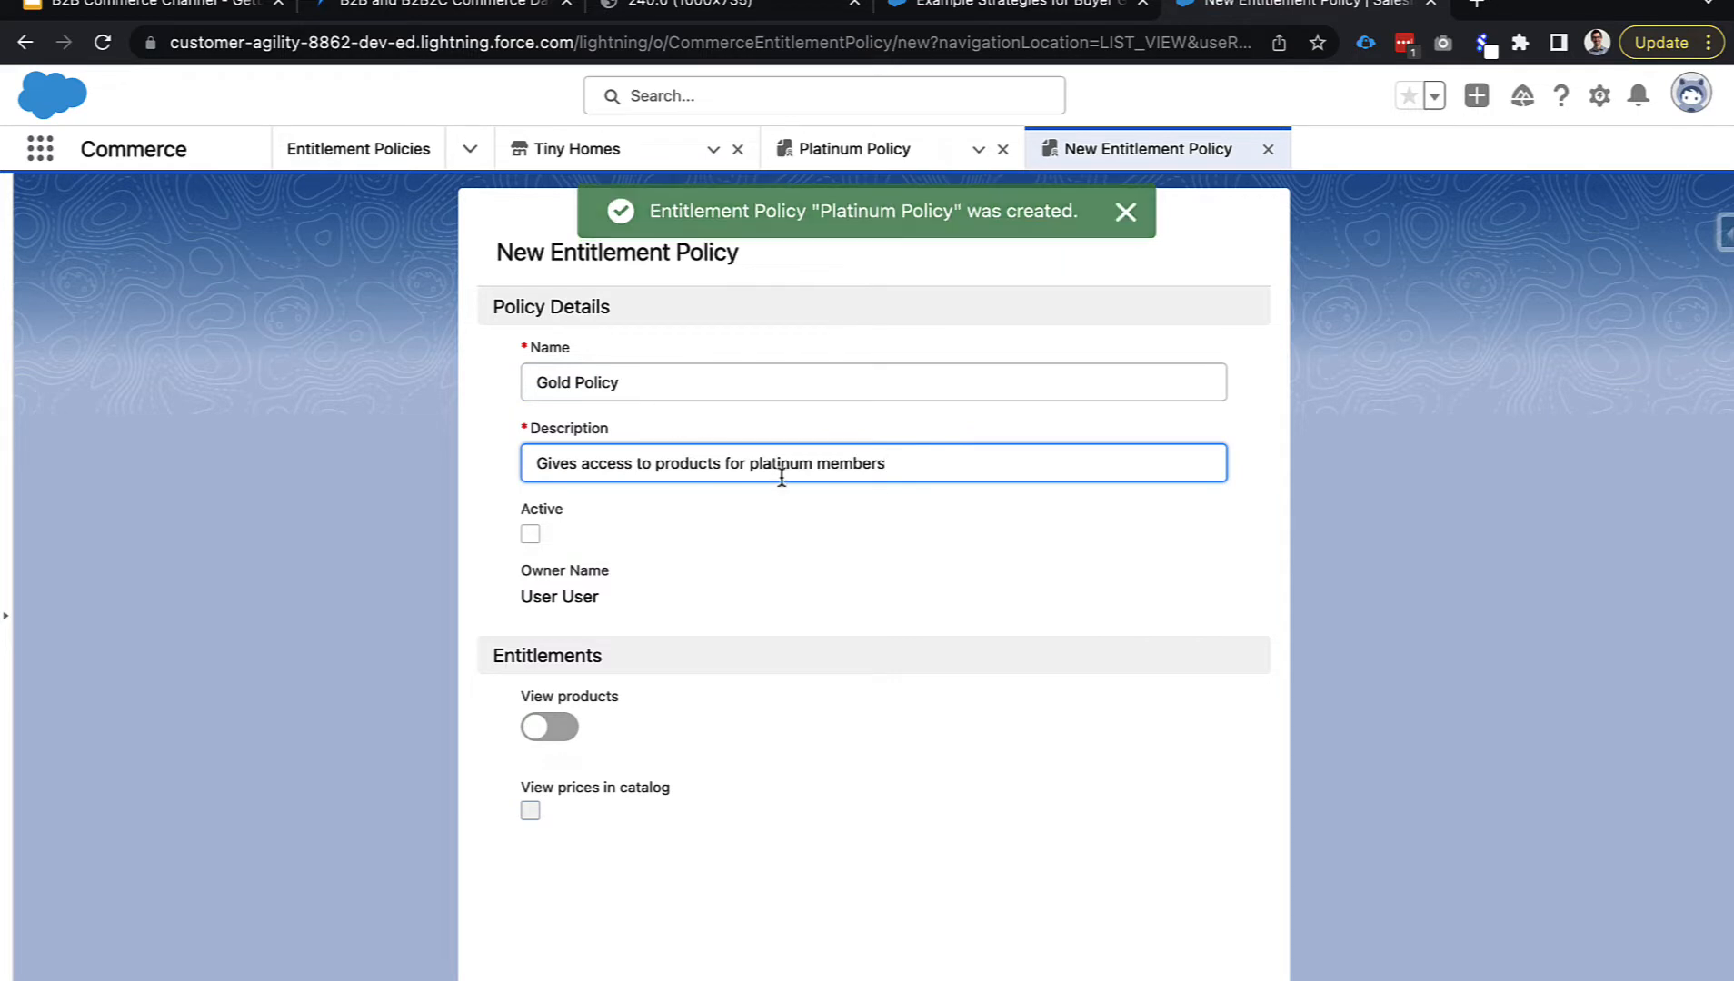
double_click(782, 466)
type("gold")
Make the Gold Policy active with View products and View prices in catalog, save it, and close both policy records.
left_click(529, 534)
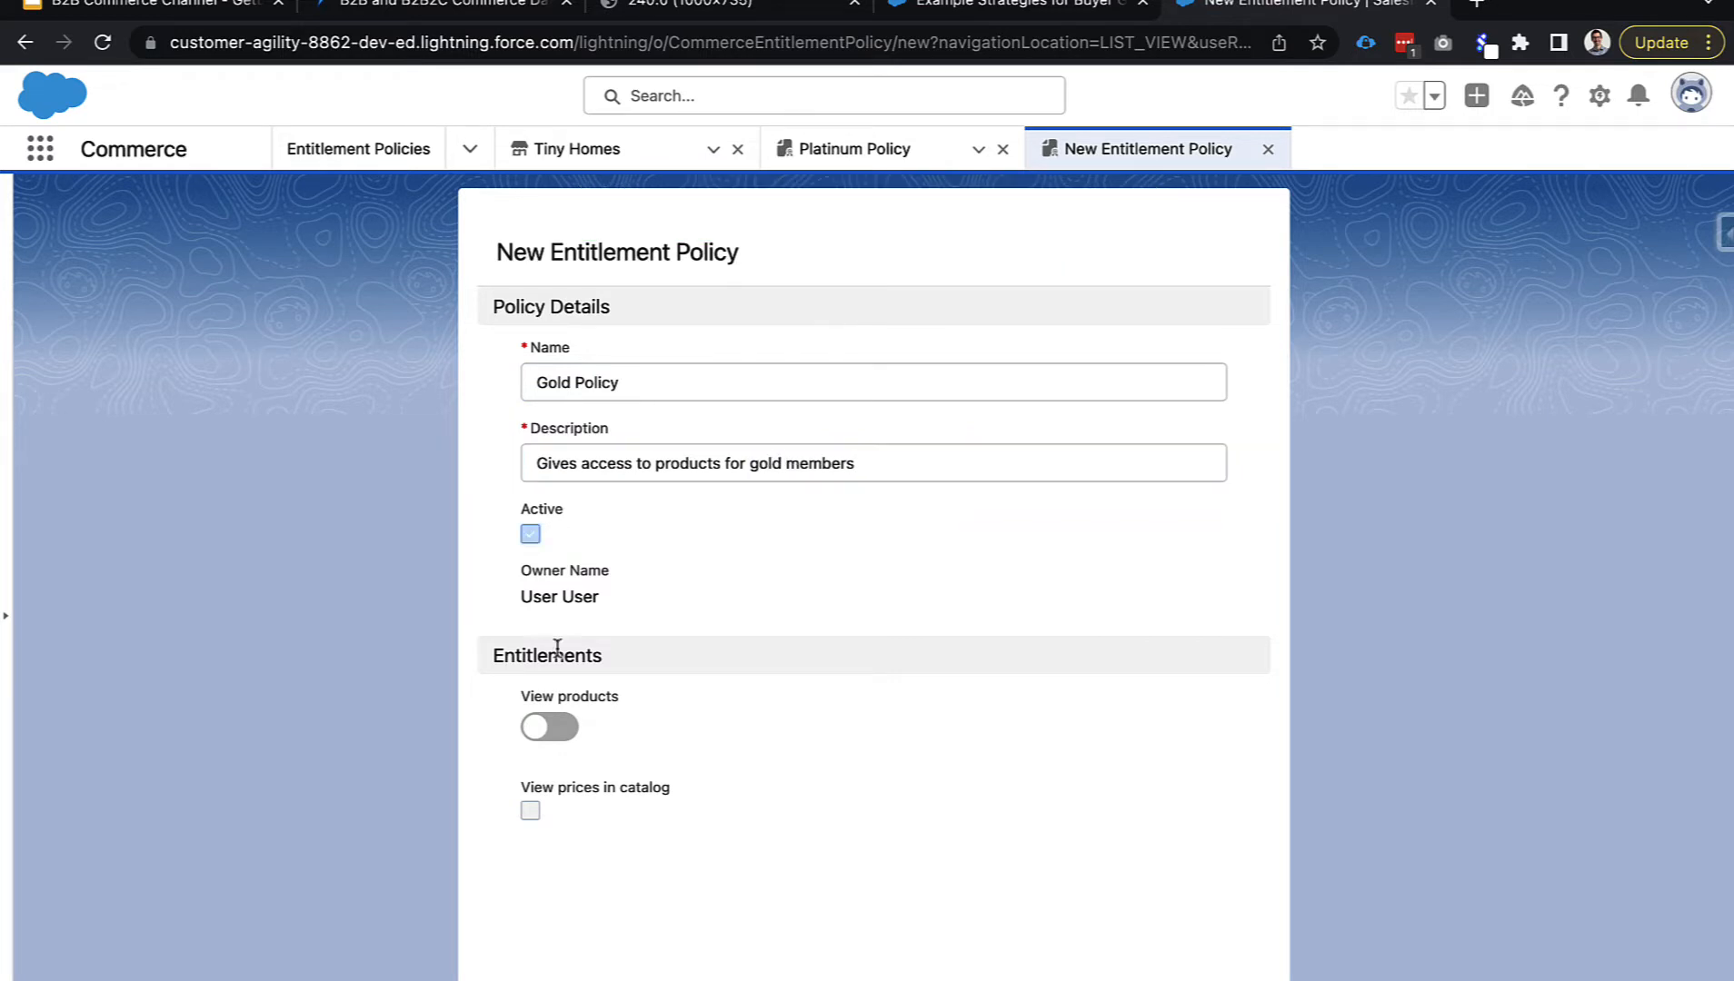
left_click(550, 727)
left_click(530, 811)
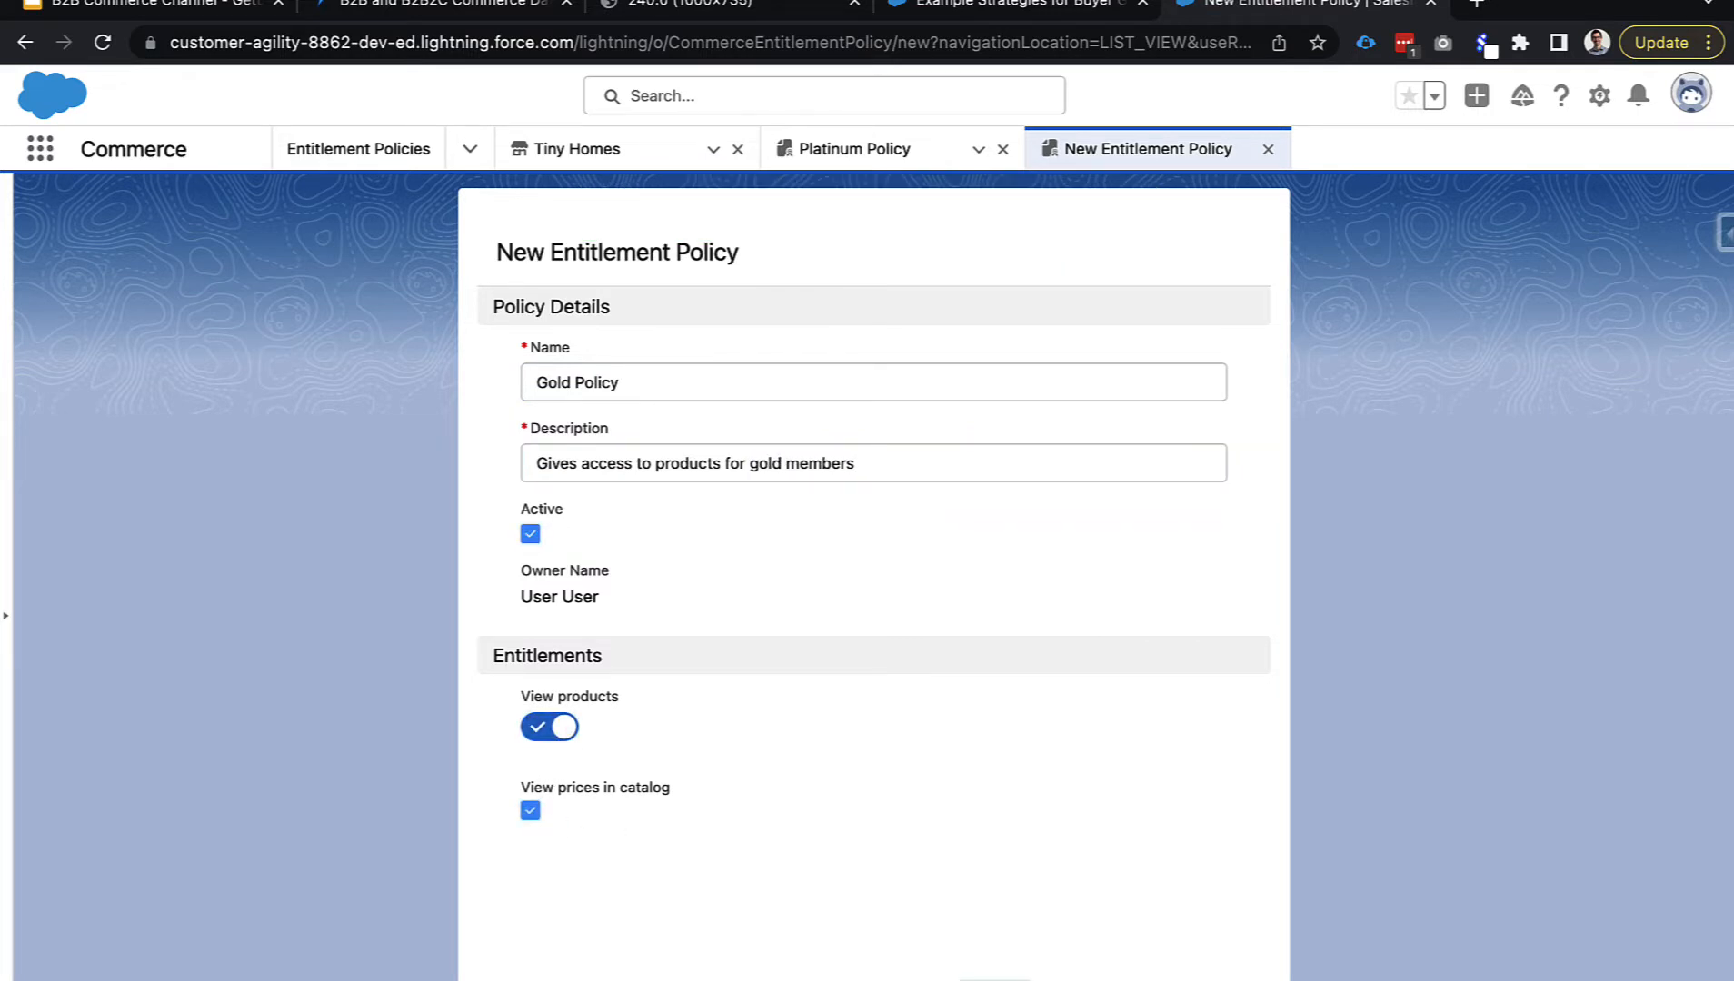
left_click(995, 980)
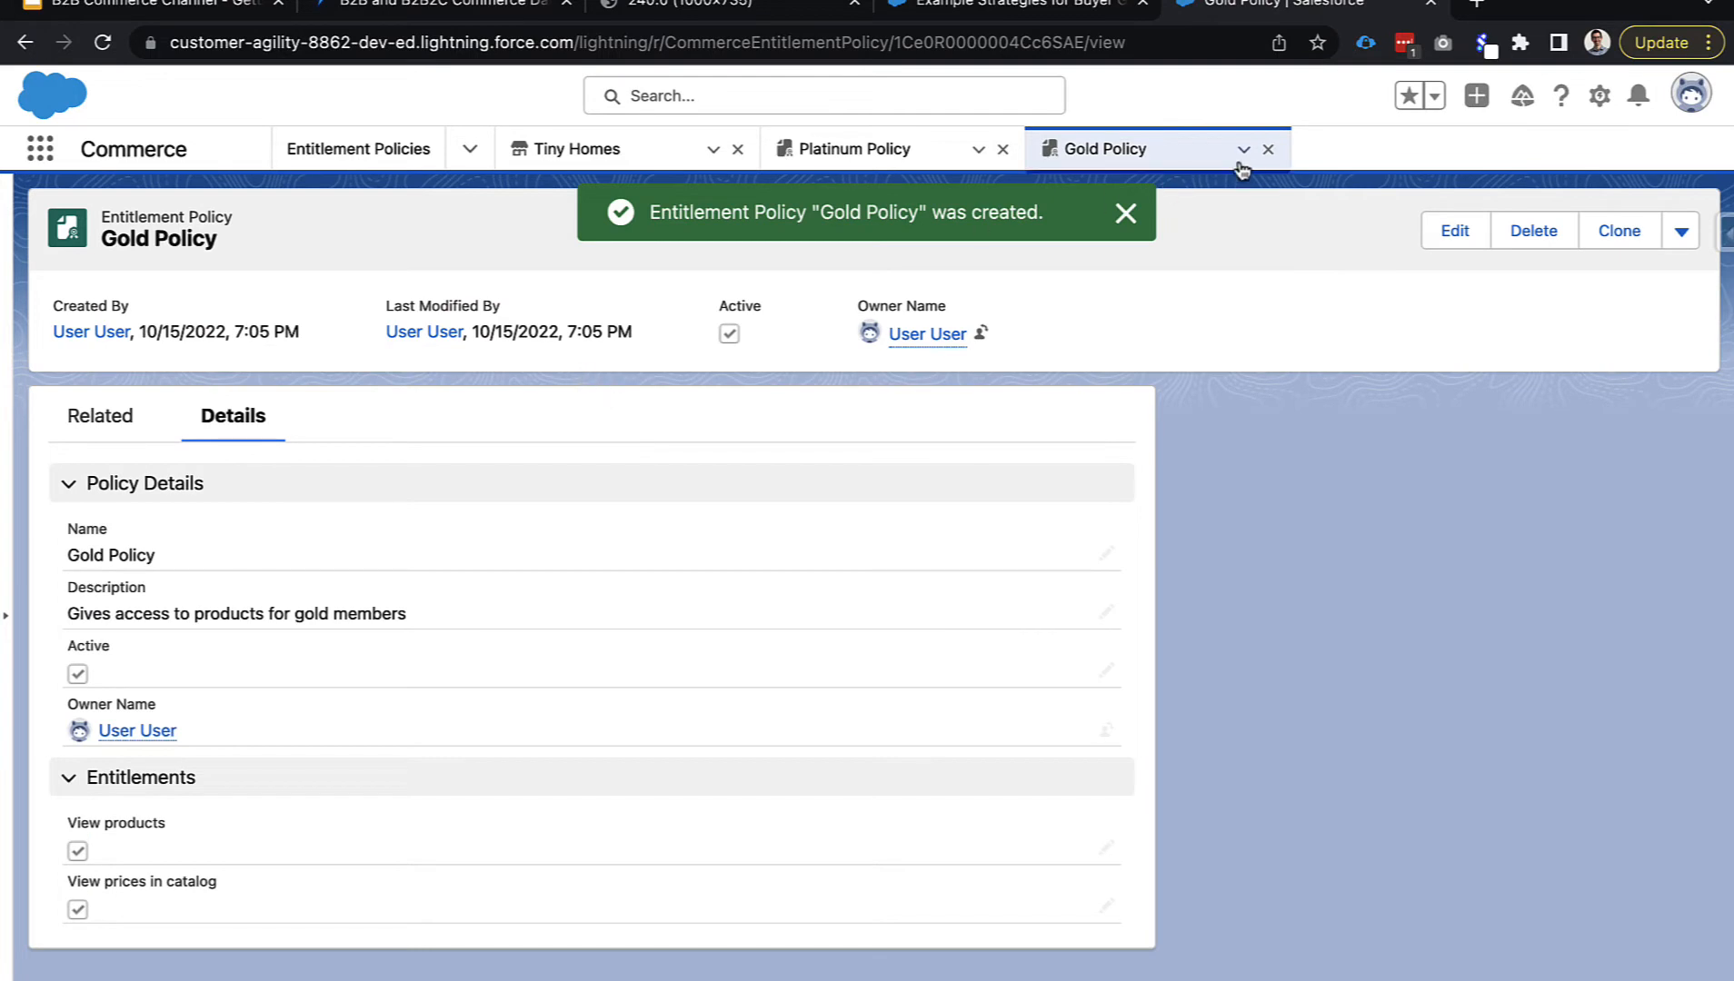
left_click(1269, 149)
left_click(1002, 149)
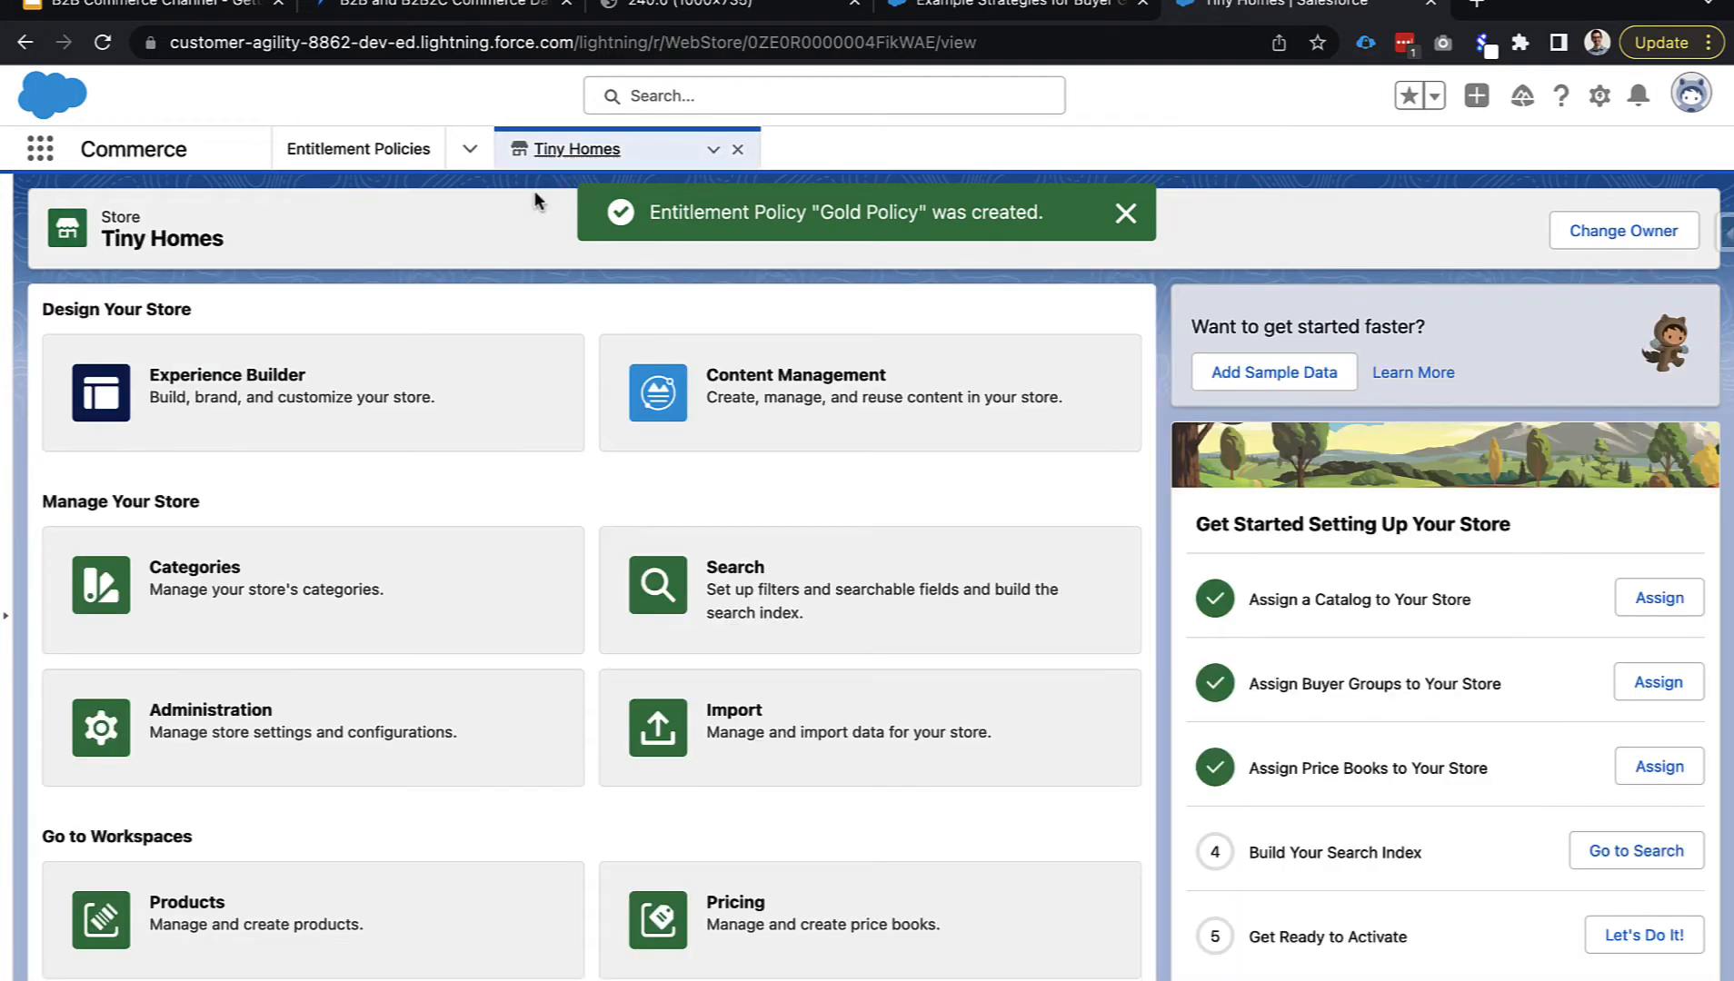
Add Price Books to the Commerce app's navigation items and save the navigation bar.
left_click(463, 155)
scroll(406, 386, "down", 2)
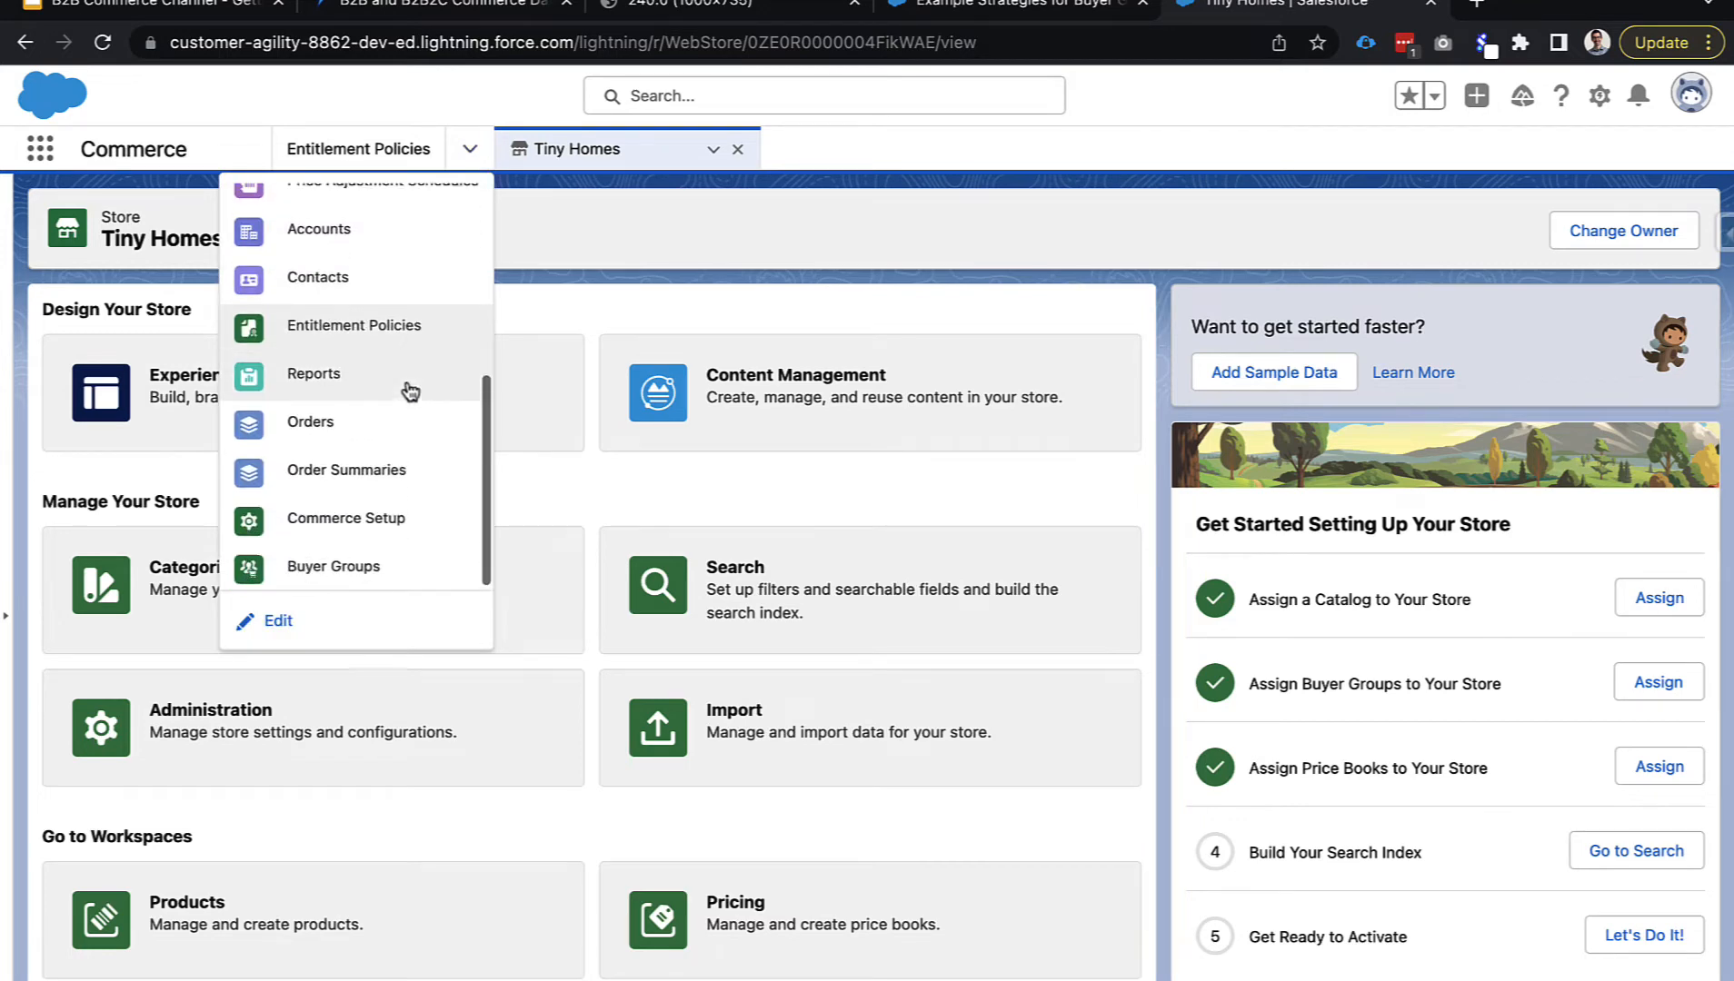
scroll(406, 386, "up", 6)
scroll(407, 391, "down", 3)
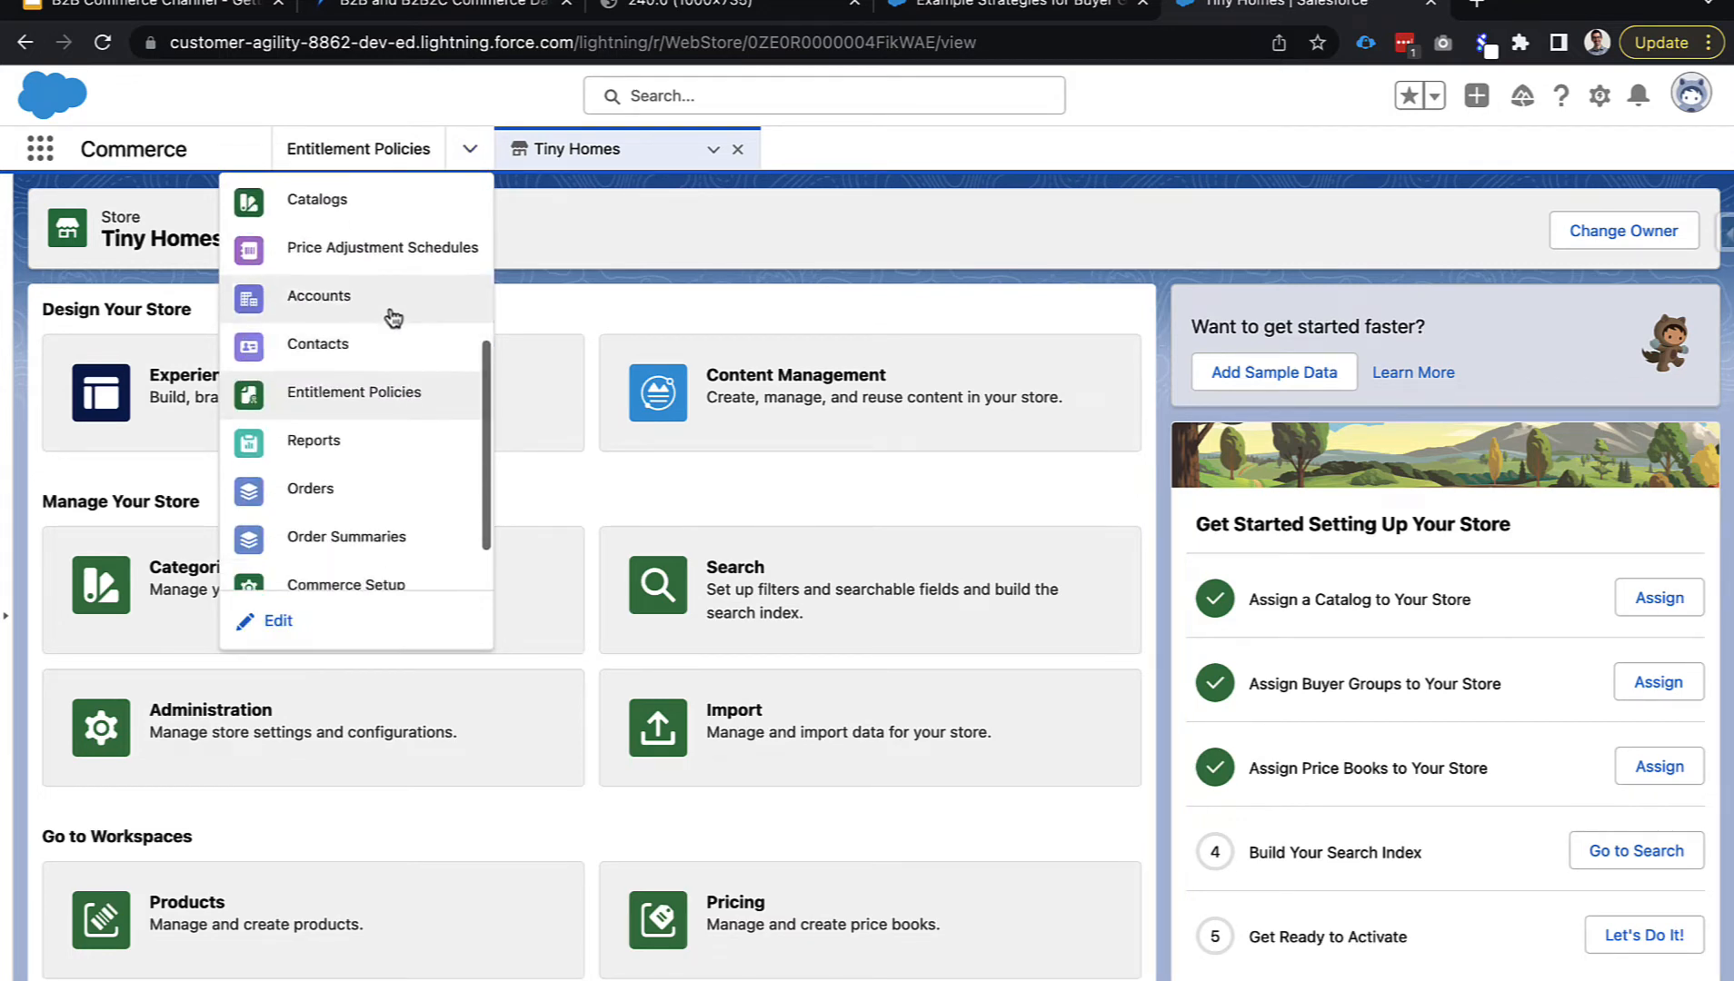
left_click(328, 627)
left_click(1160, 302)
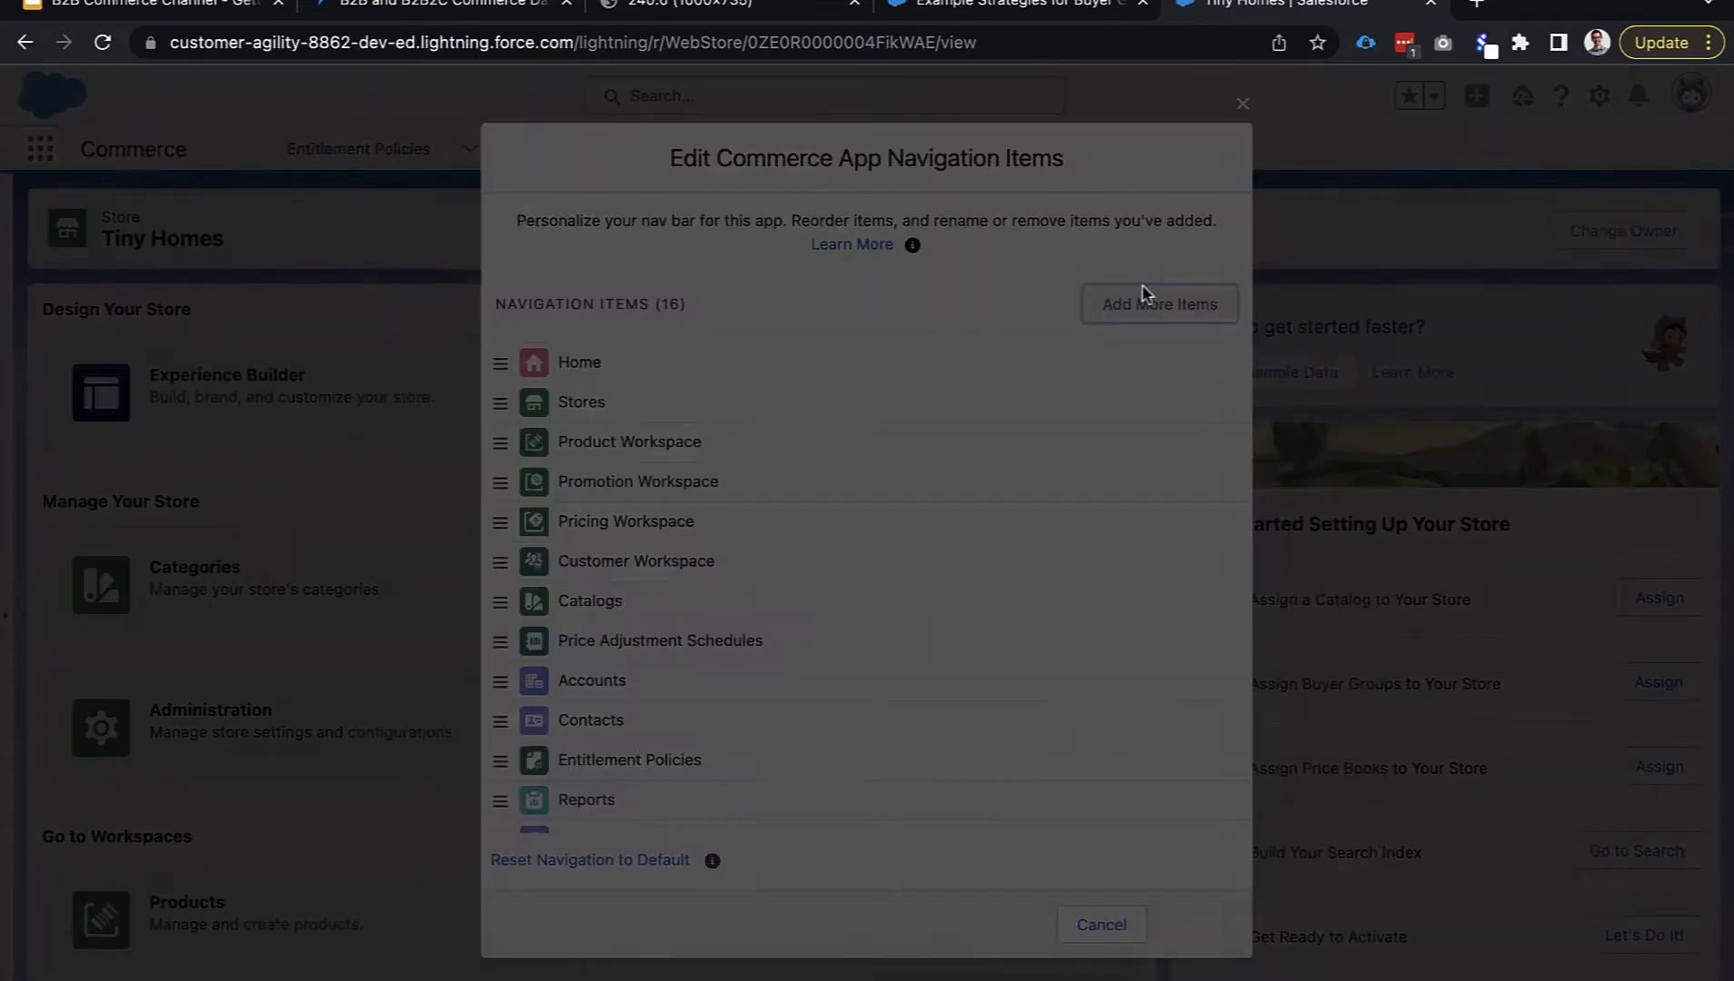
left_click(648, 224)
type("price")
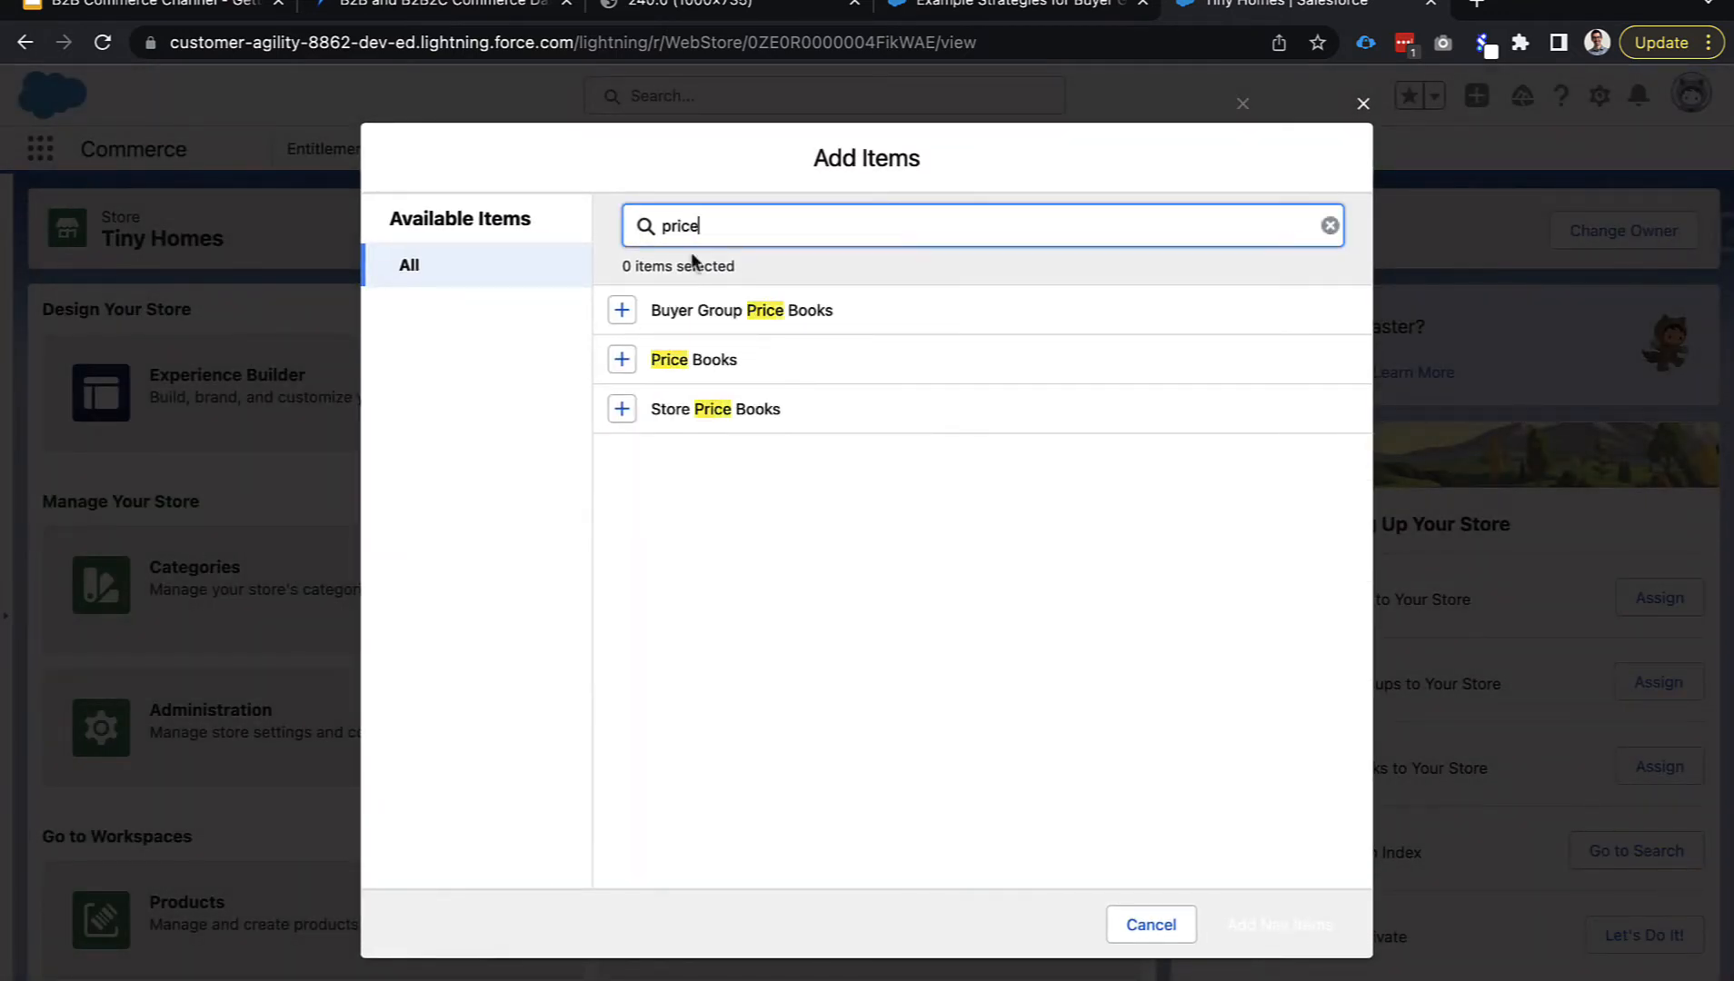
left_click(622, 361)
left_click(1243, 923)
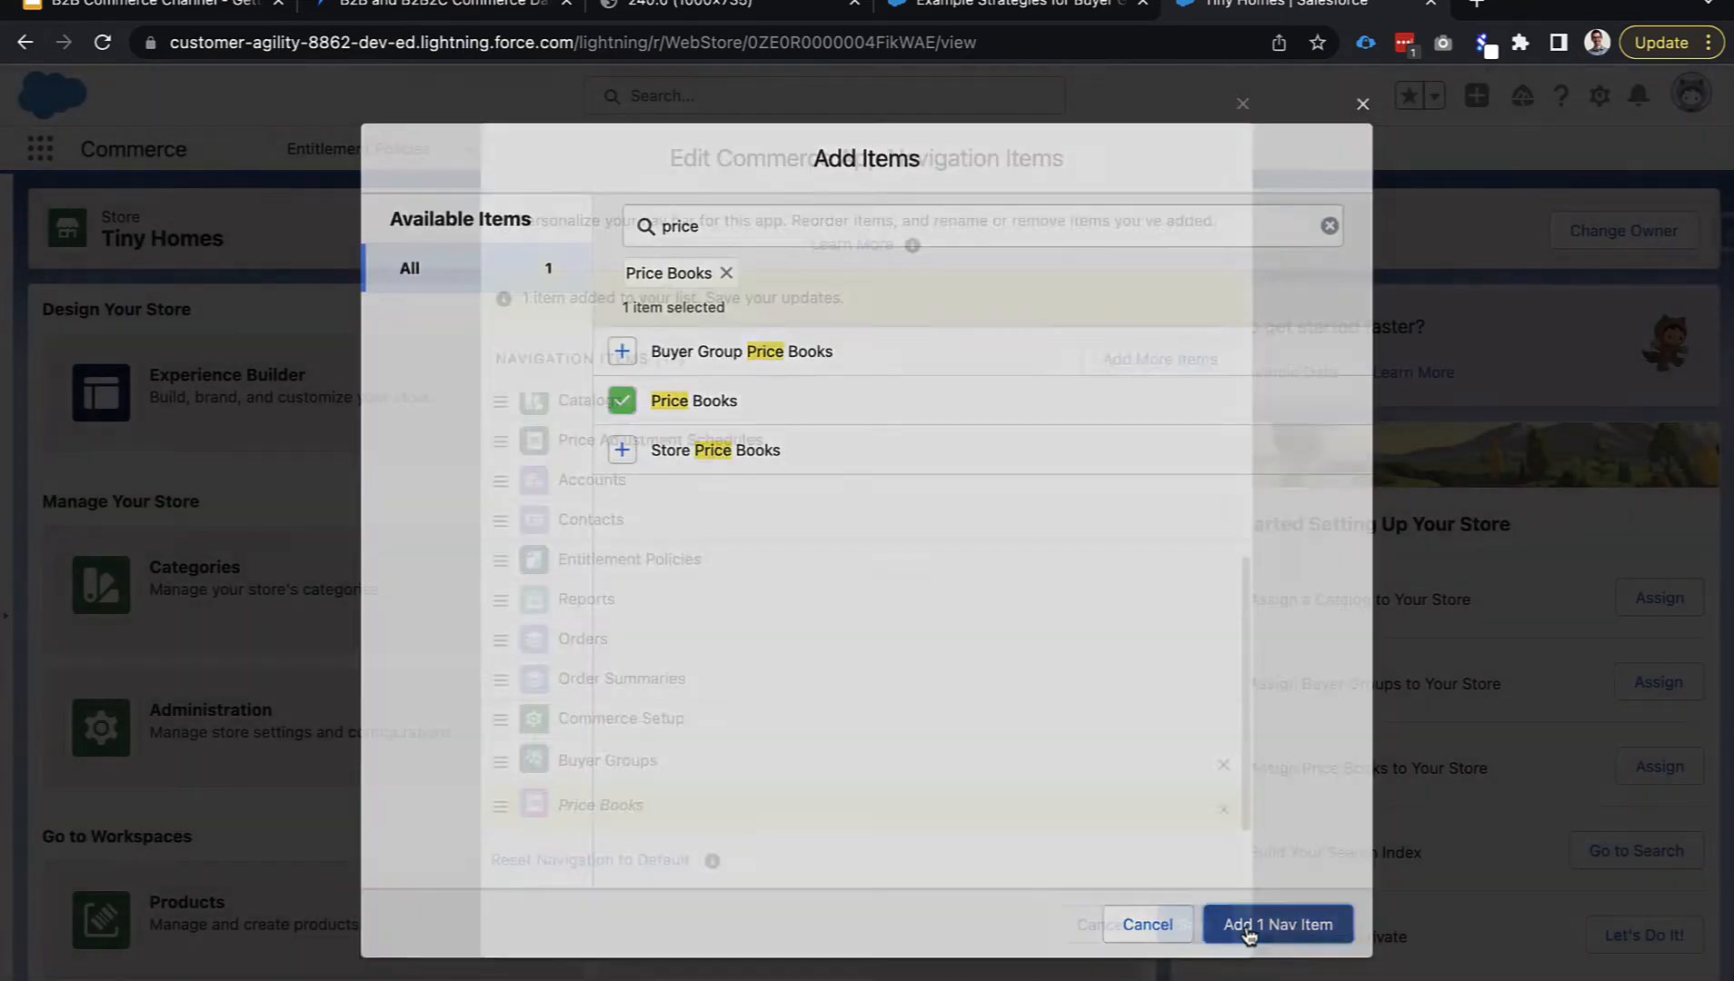
left_click(1186, 922)
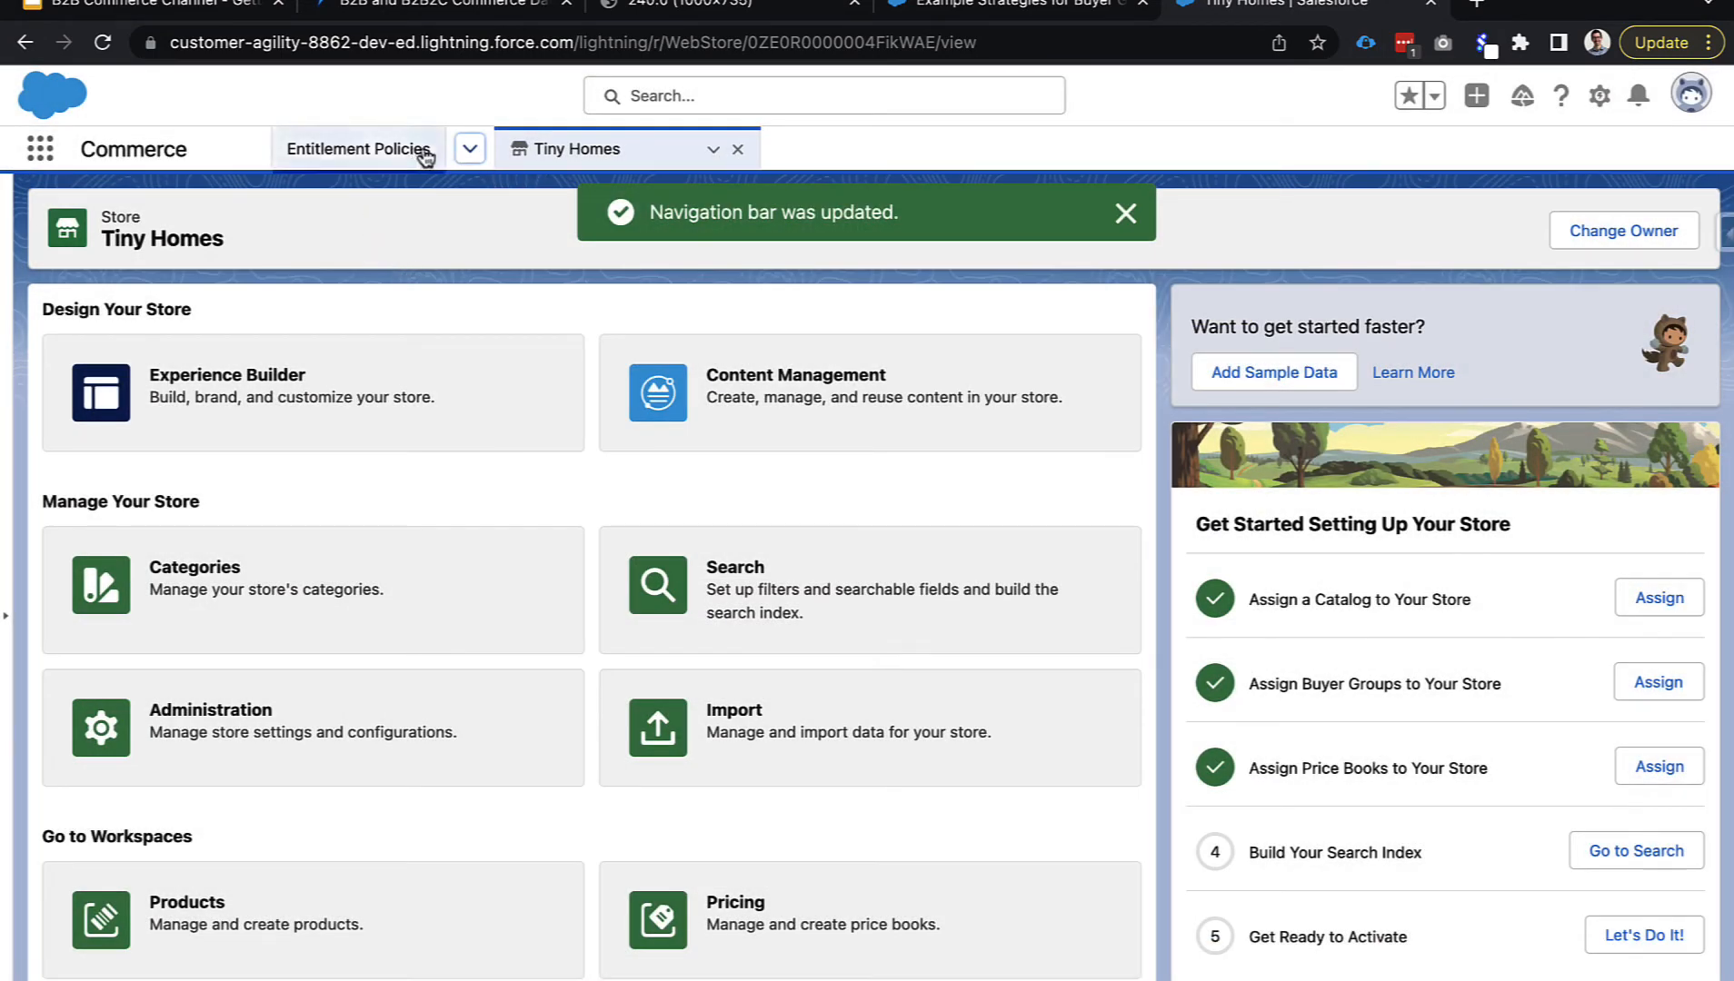
Open Price Books from the app navigation, and open the Pricing workspace from the Tiny Homes store.
left_click(469, 148)
scroll(447, 391, "down", 3)
left_click(341, 563)
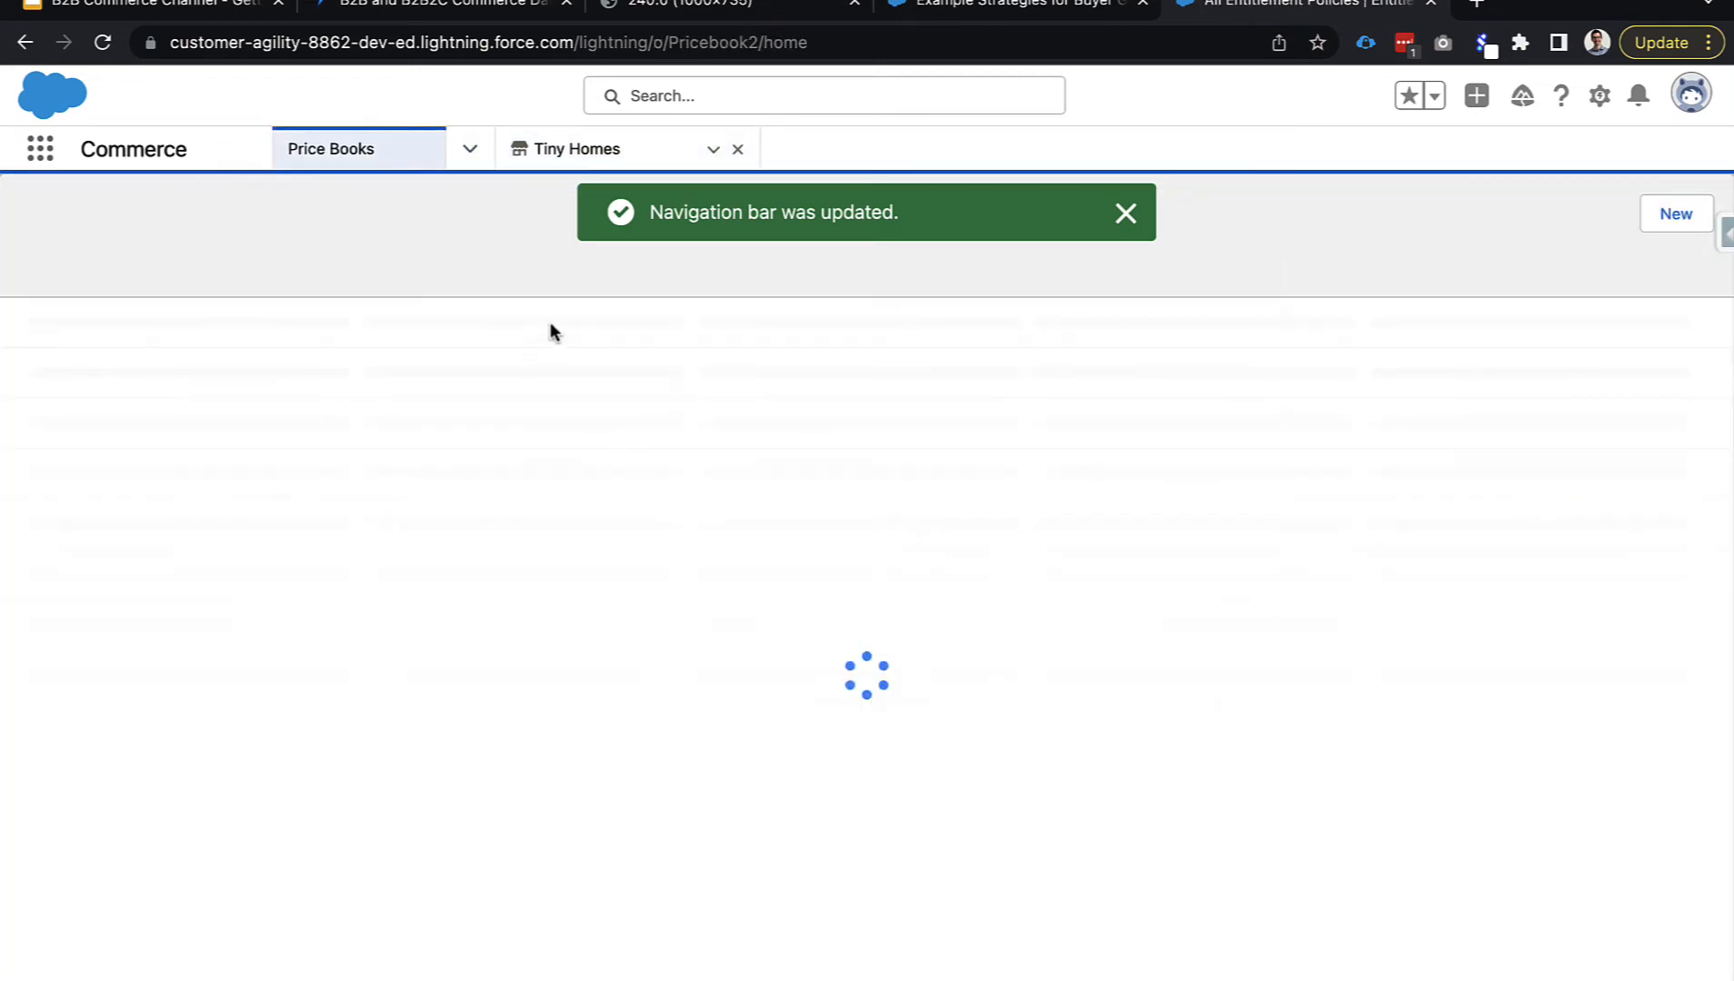
left_click(541, 153)
scroll(786, 747, "down", 2)
left_click(786, 747)
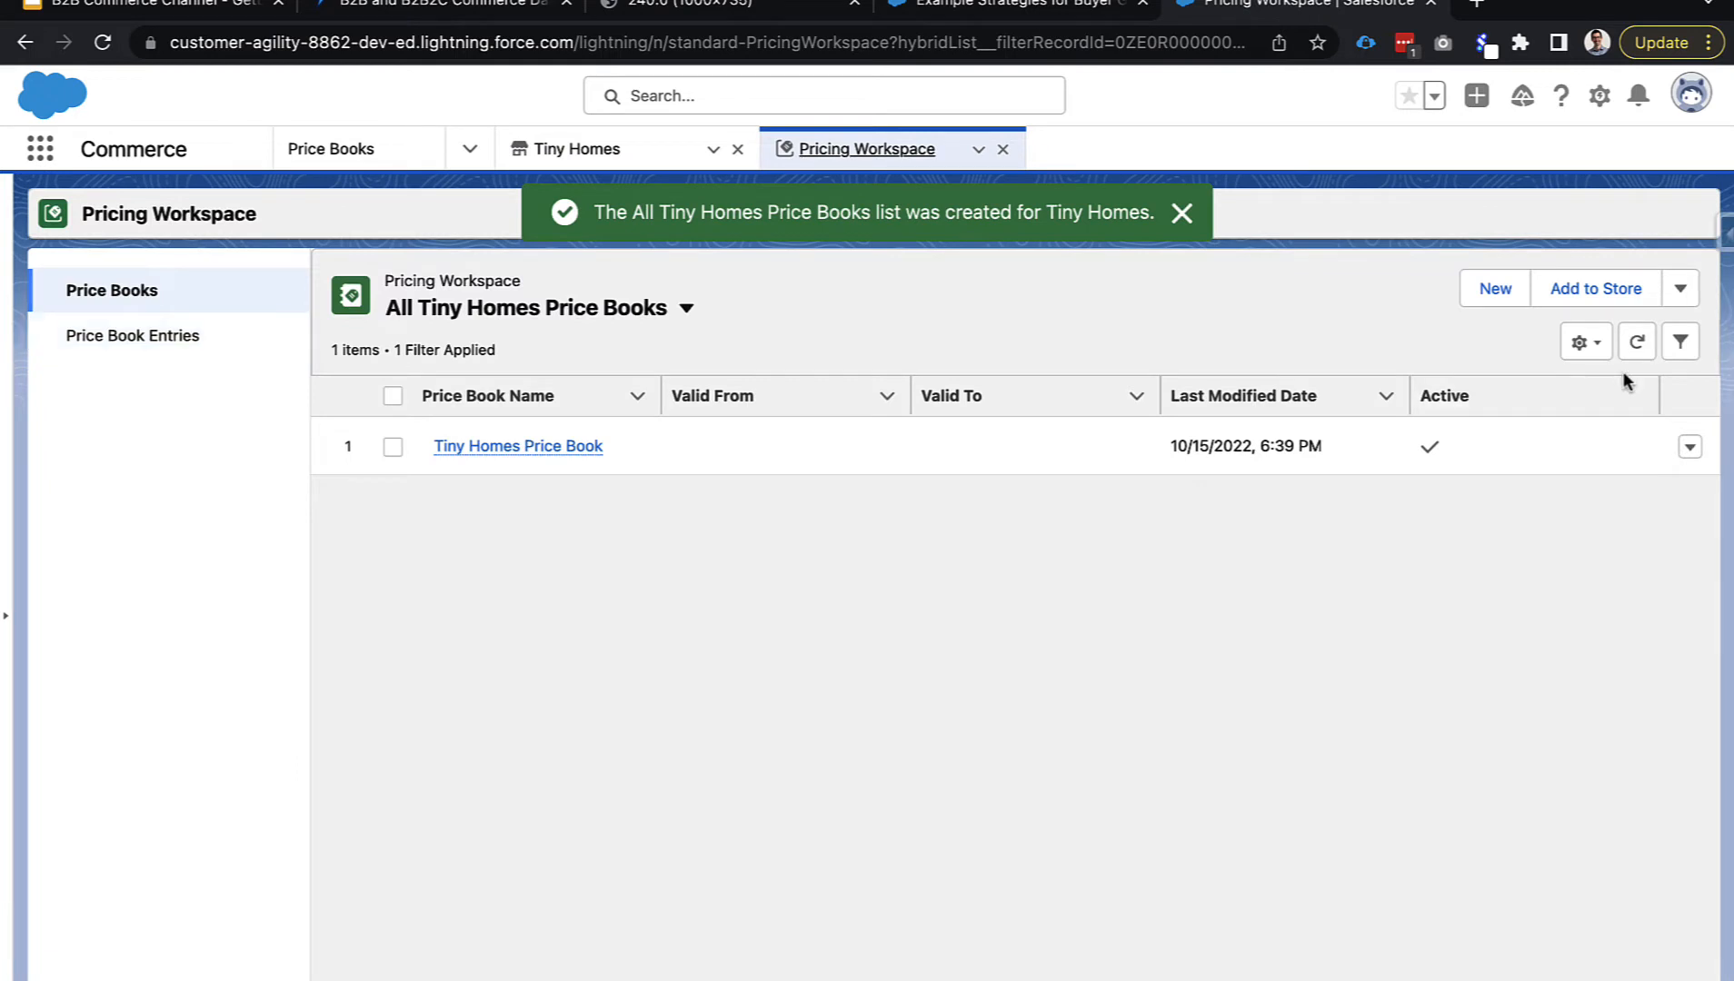
Create an active price book named "Platinum Pricebook" and save it, continuing with a new price book.
left_click(1494, 290)
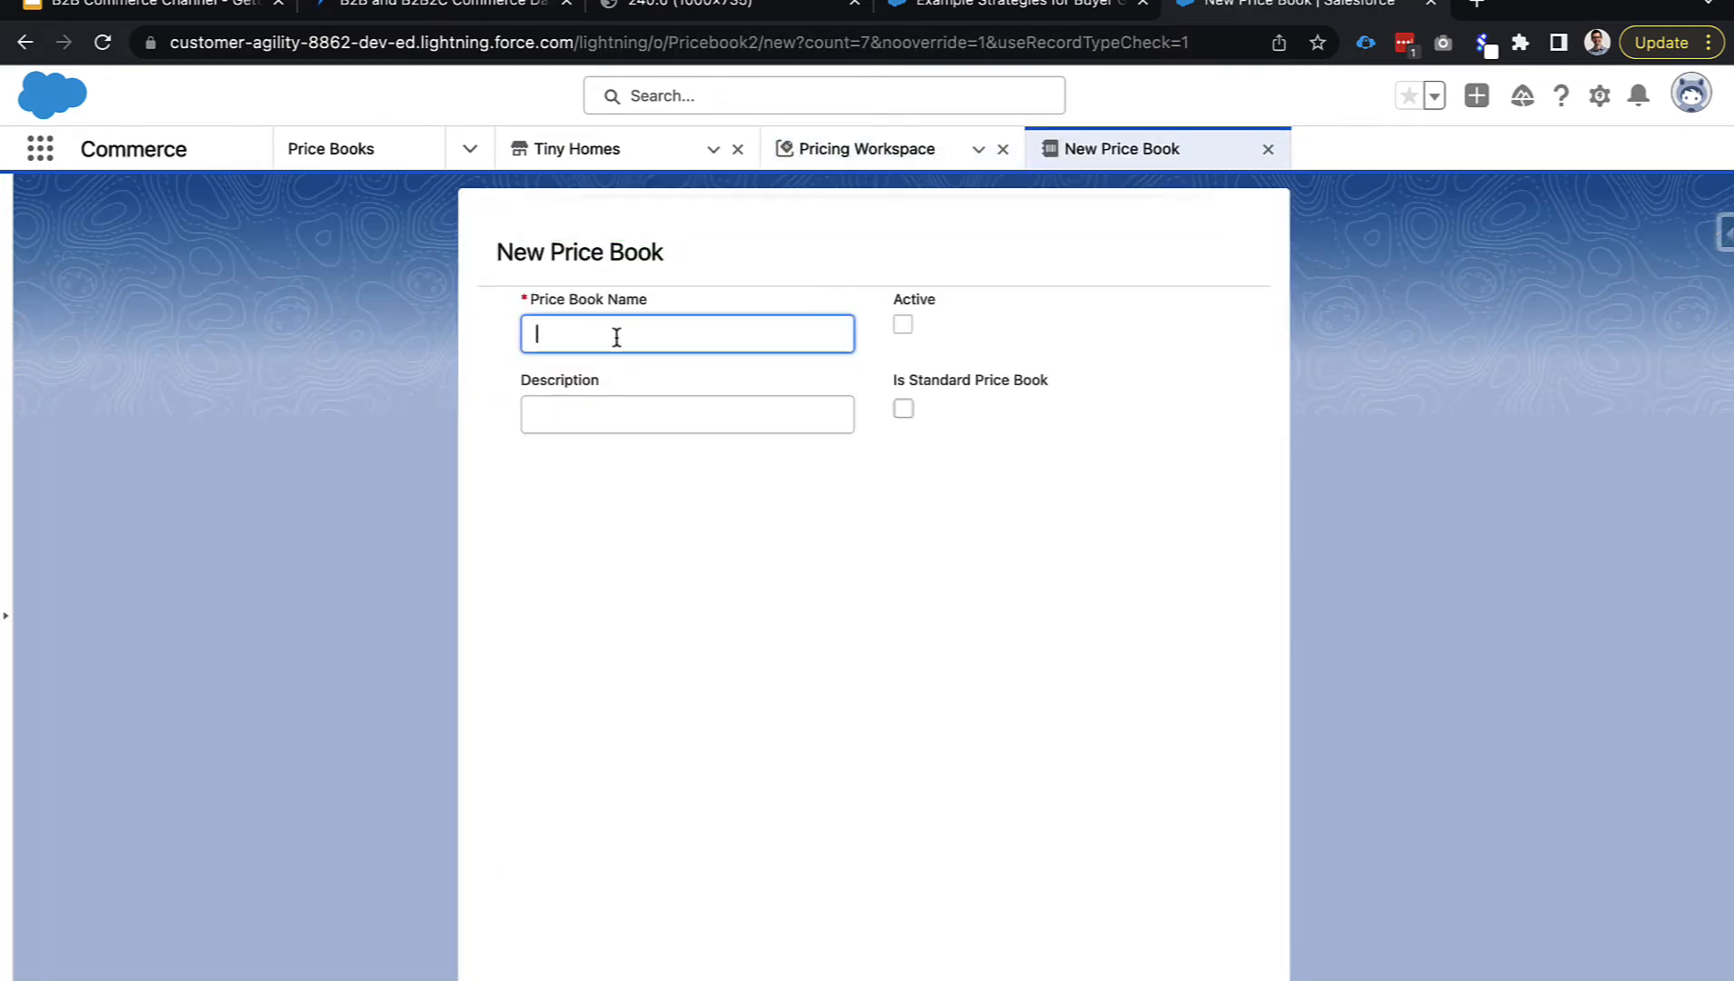
type("Platinum Pricebook")
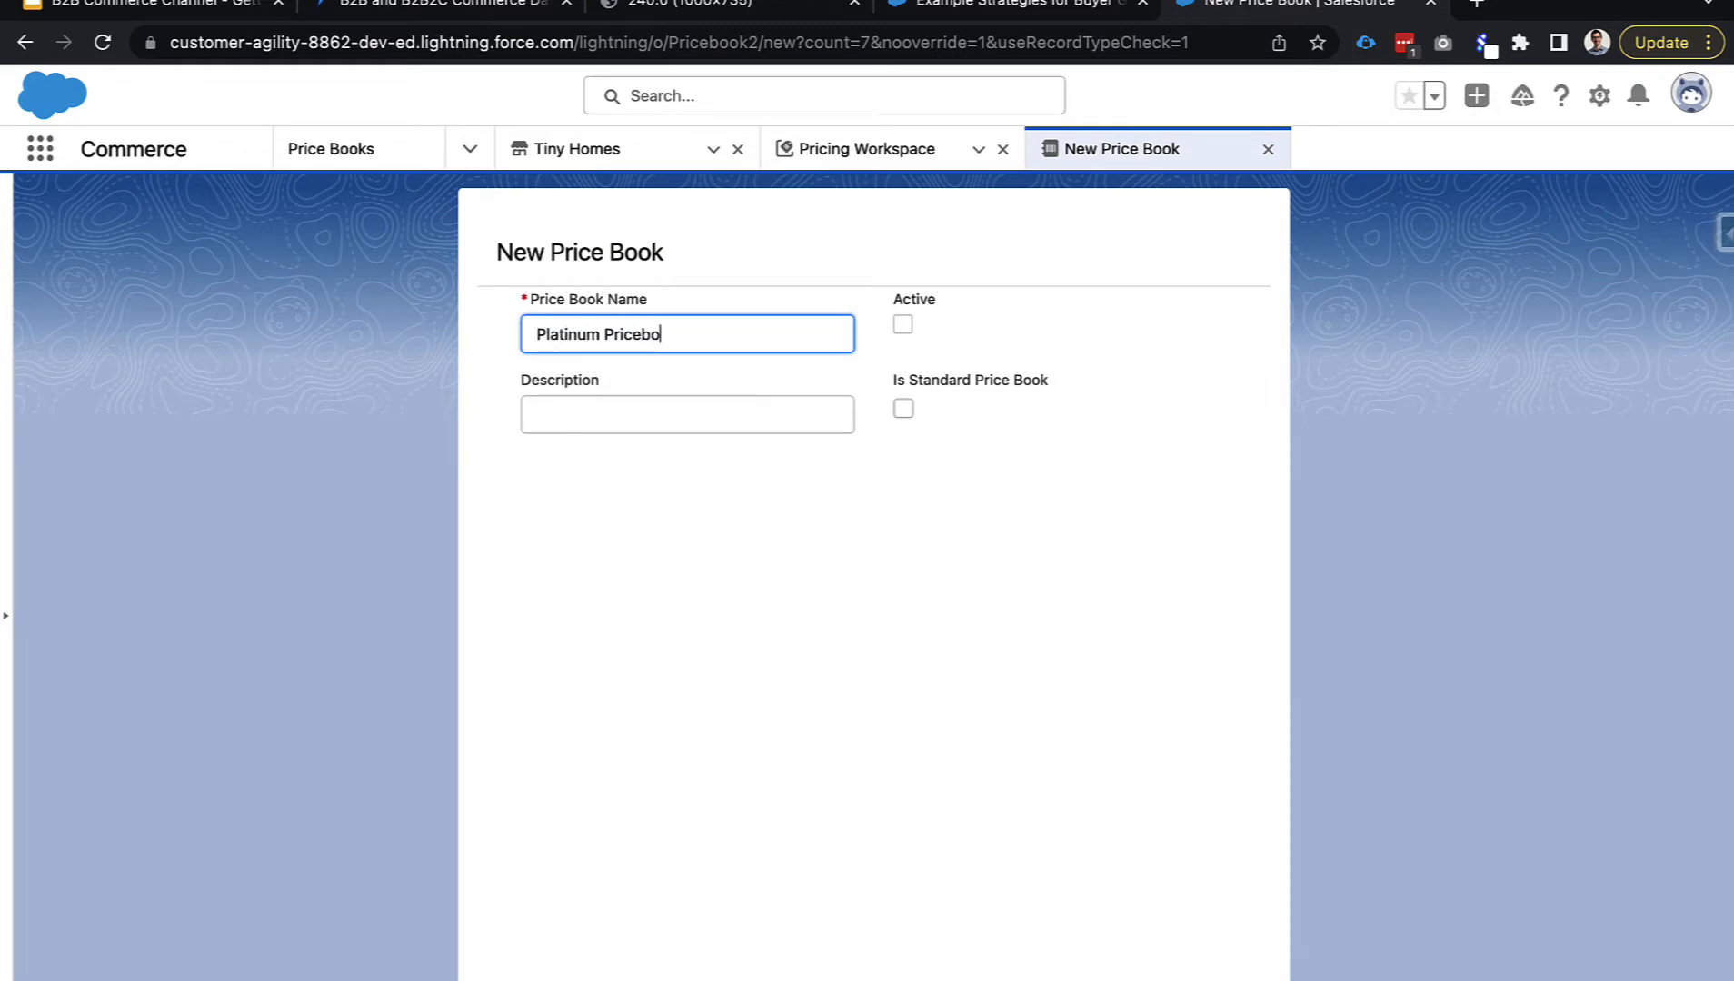
left_click(901, 324)
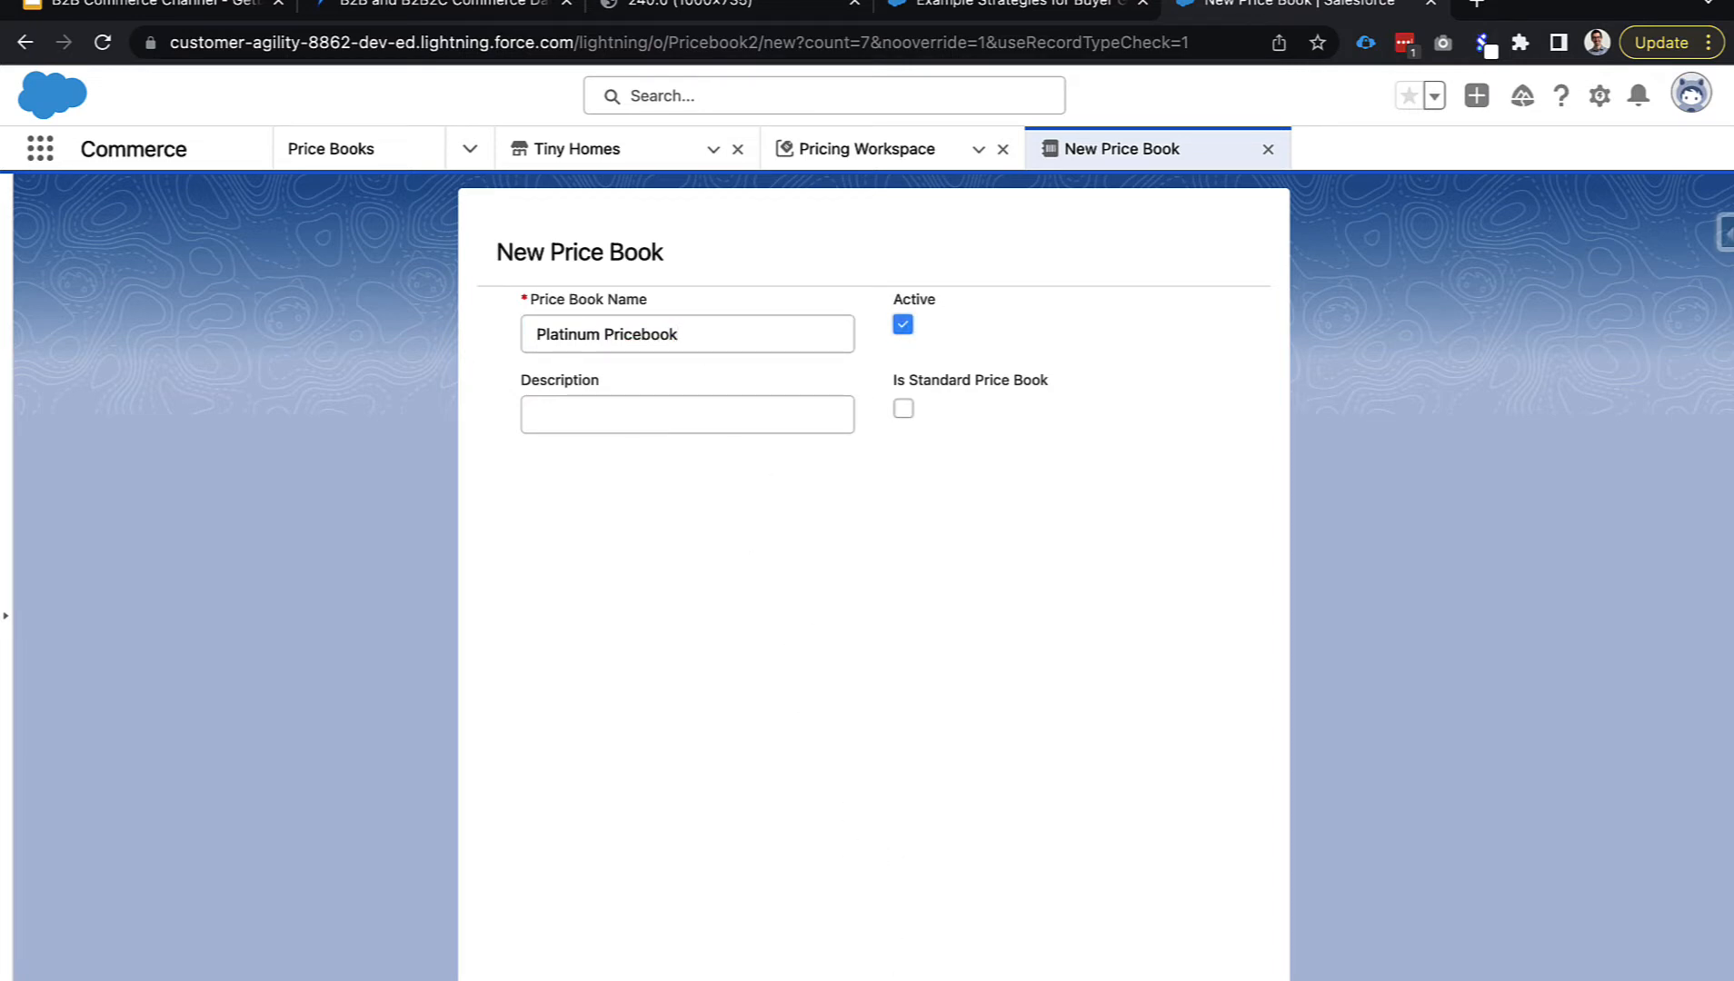
left_click(882, 980)
Create an active price book named "Gold Pricebook", save it, and close both new price book records.
left_click(612, 336)
type("Go")
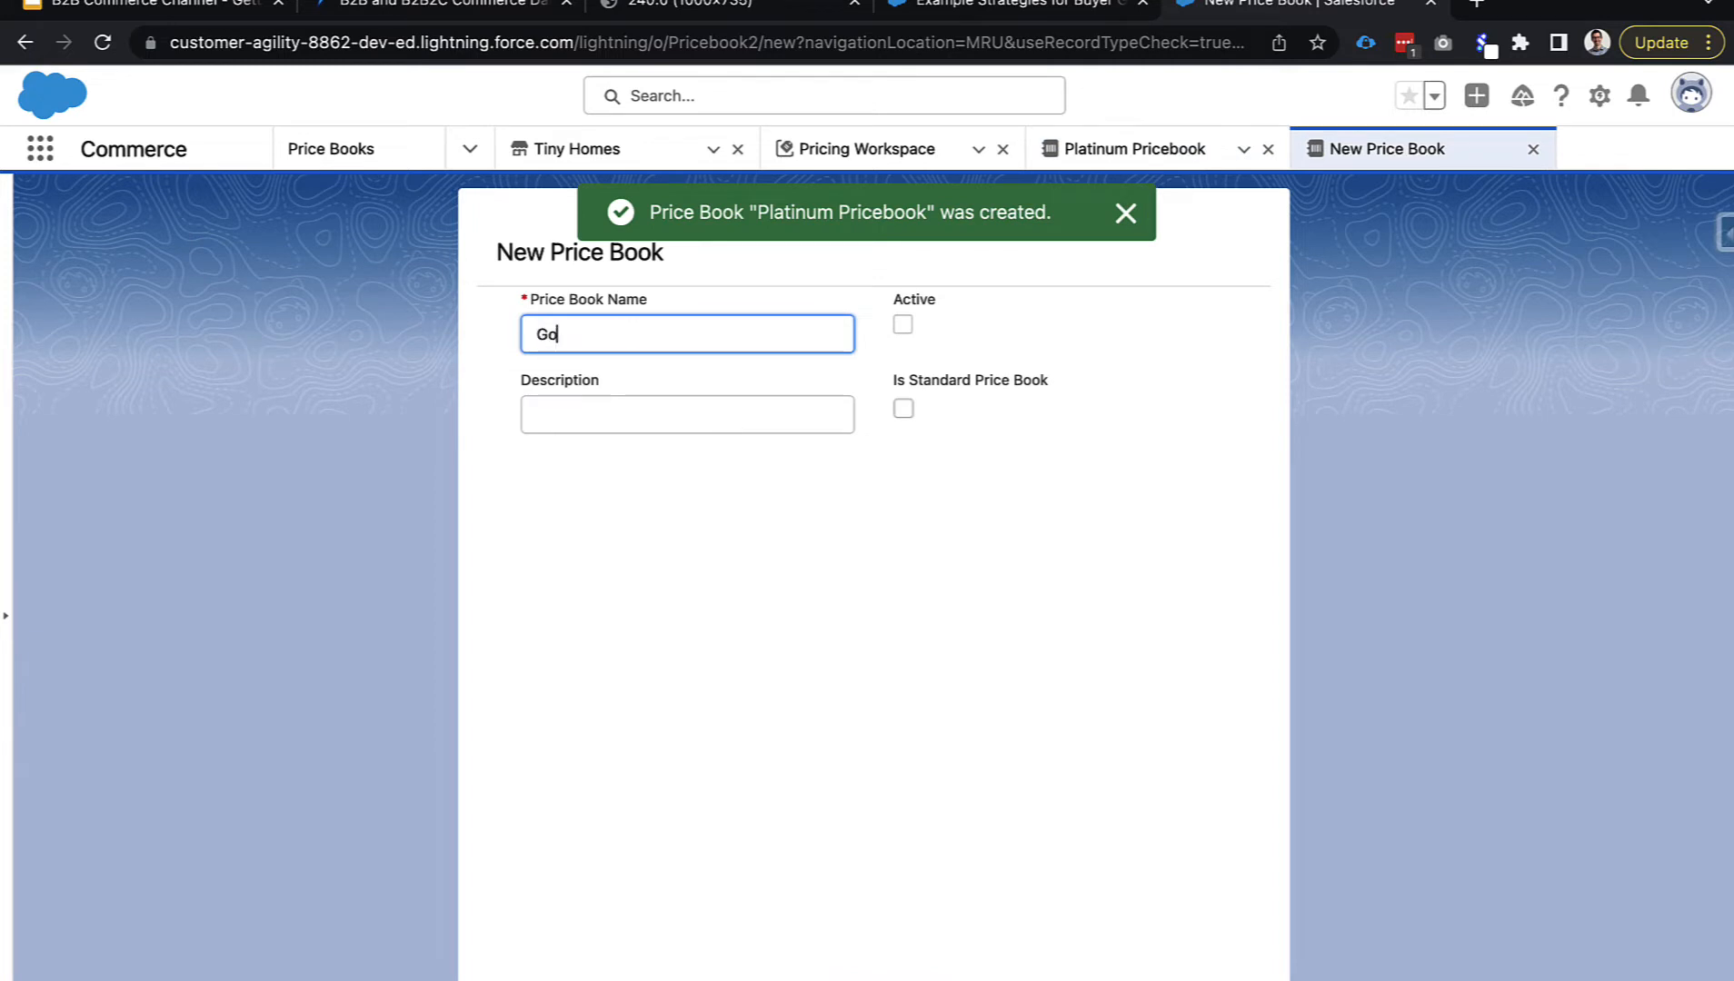
type("ld Pricebook")
left_click(902, 324)
left_click(994, 978)
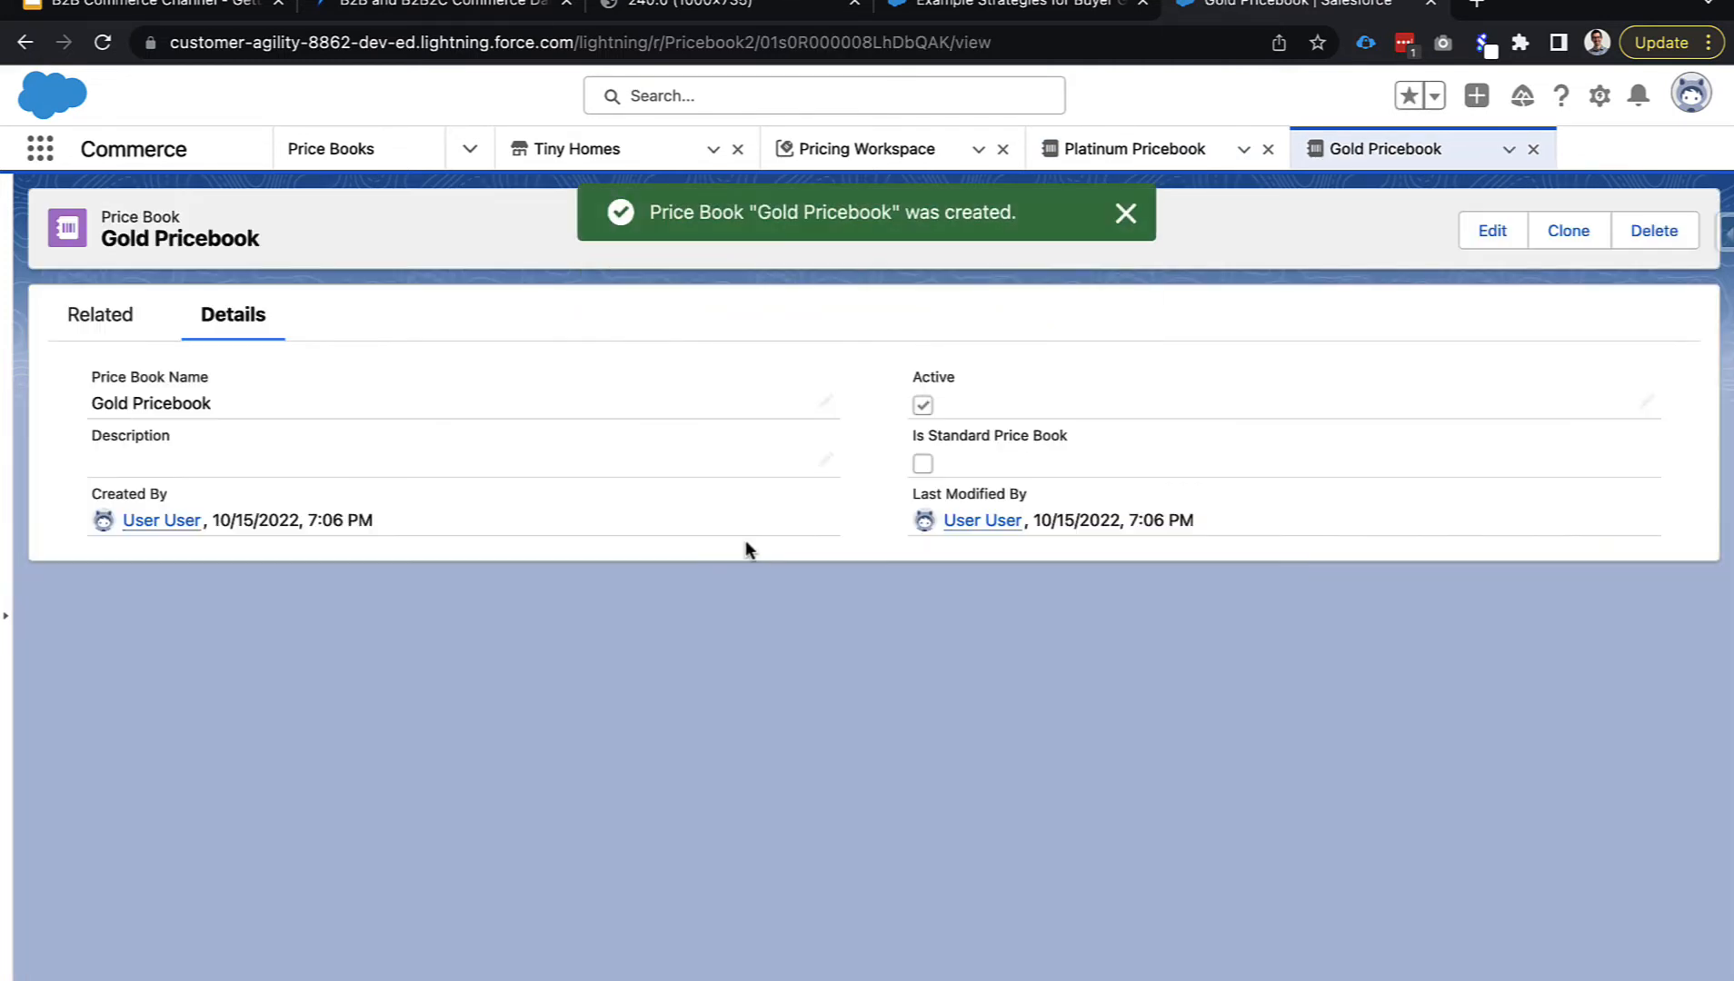
left_click(1533, 150)
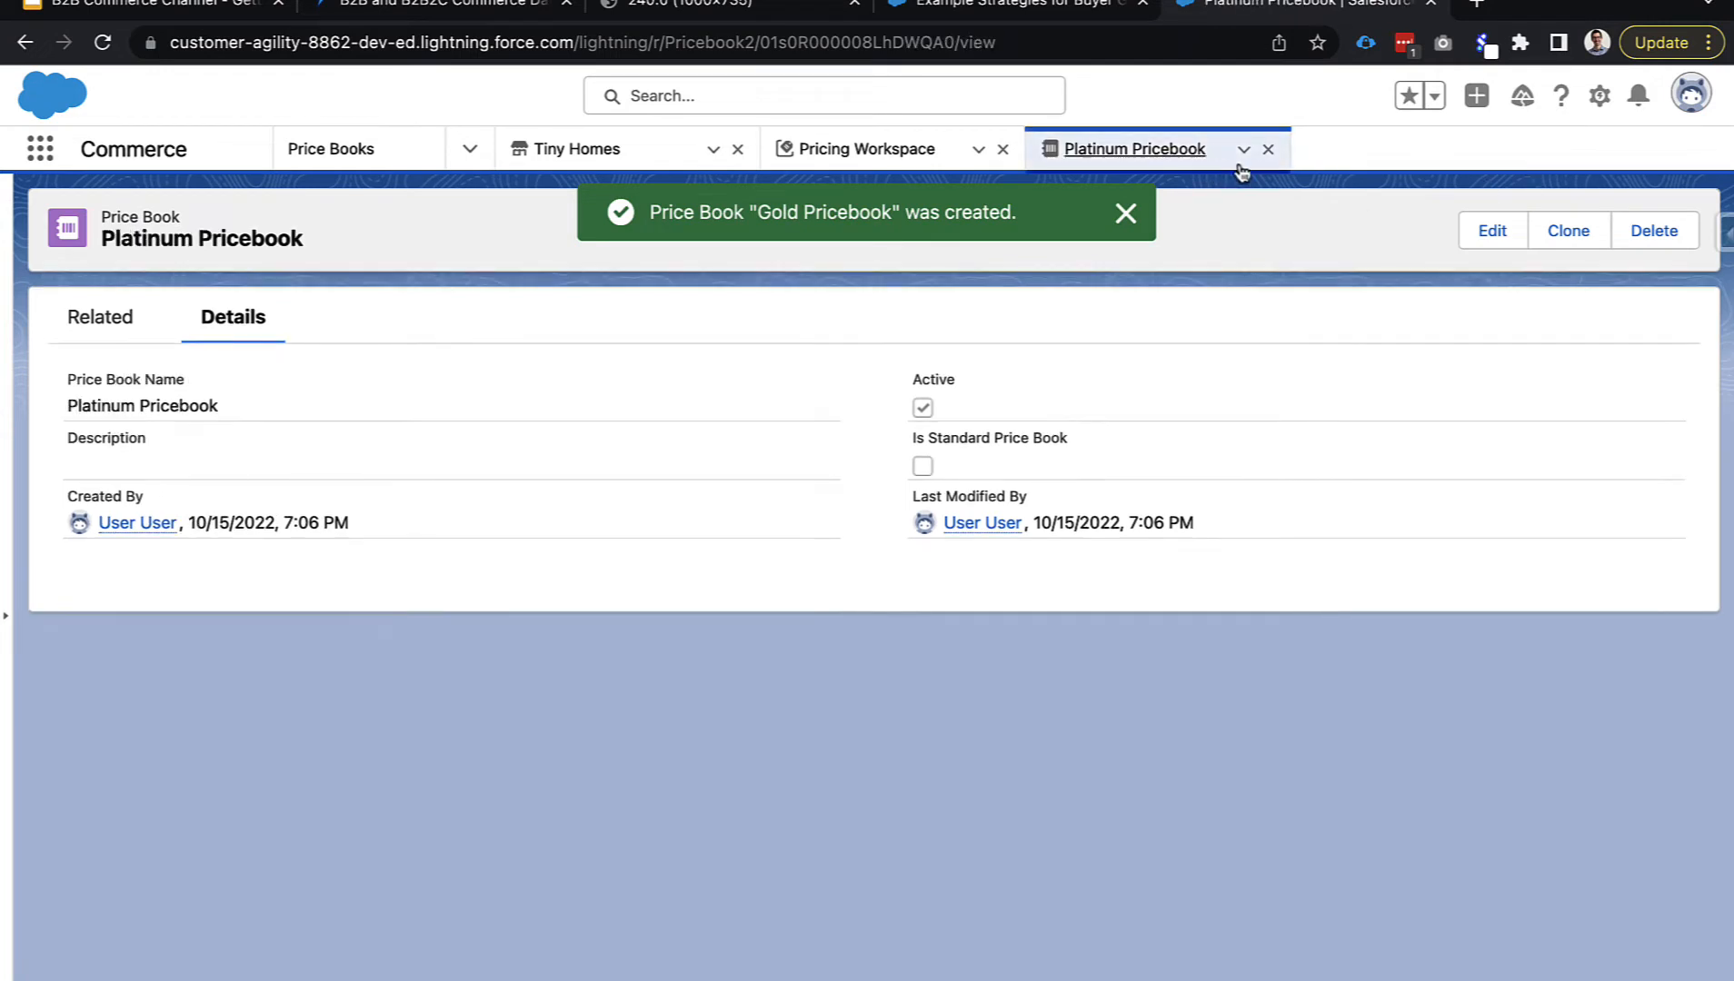
left_click(1269, 150)
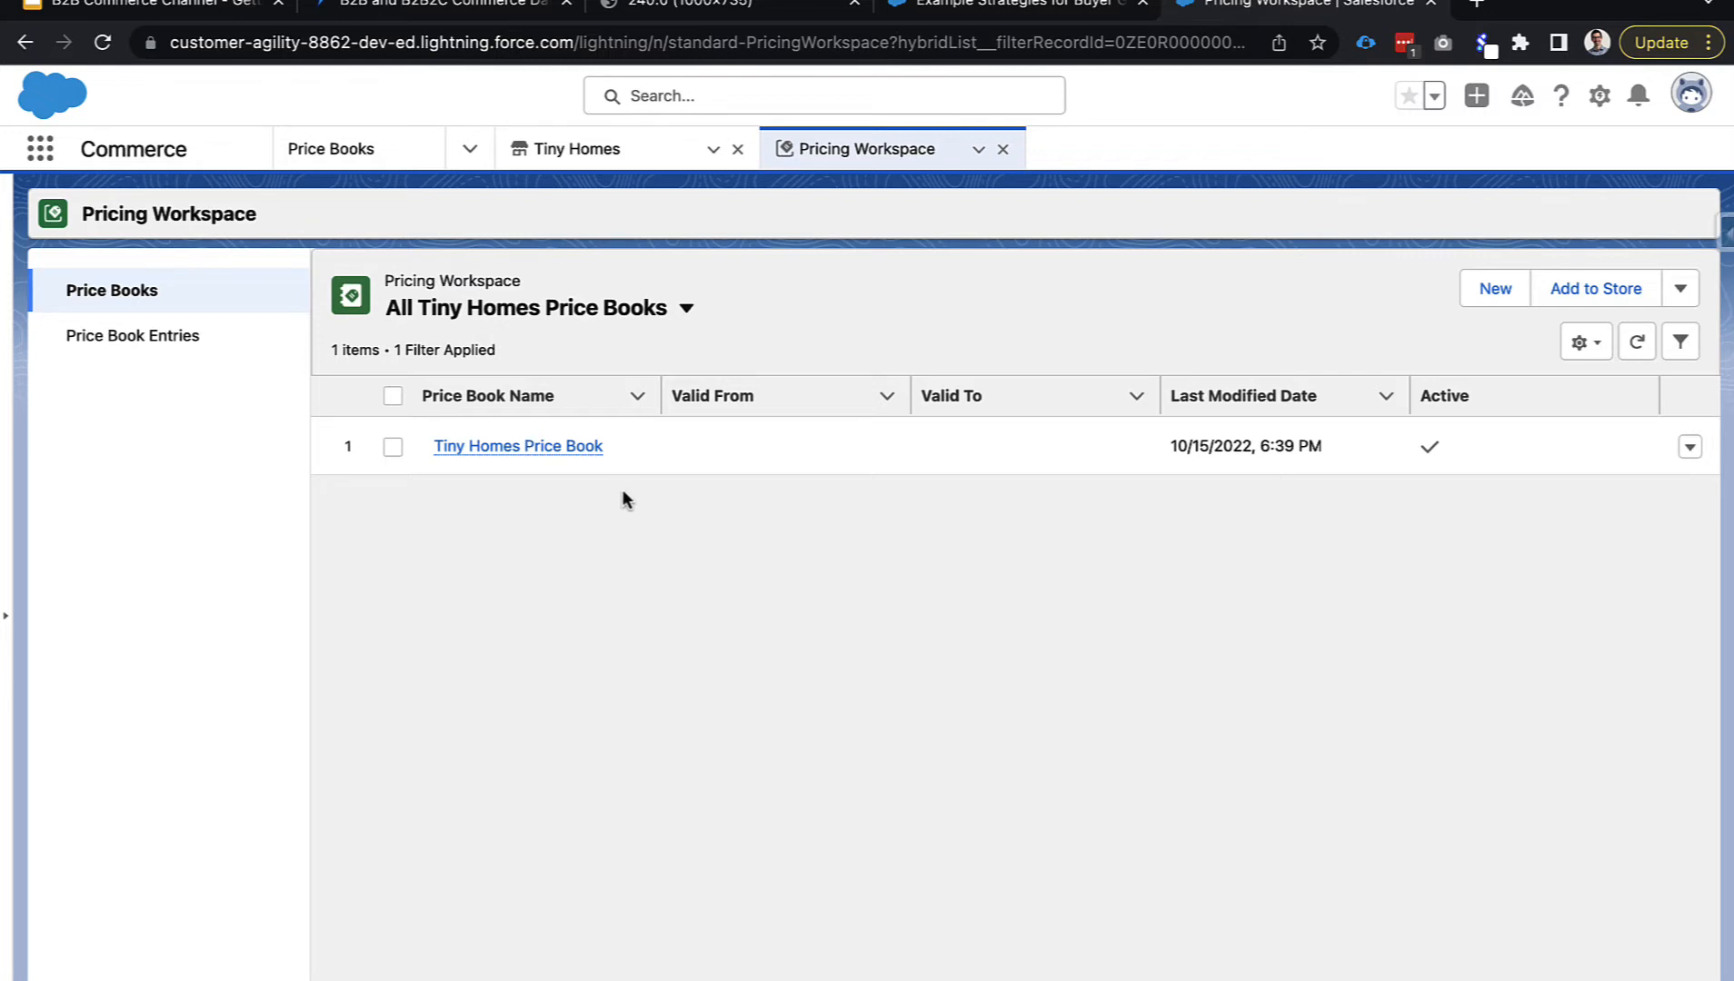
Close the Pricing workspace and open the Platinum Members buyer group's related records from the Customer workspace.
left_click(1003, 148)
left_click(677, 936)
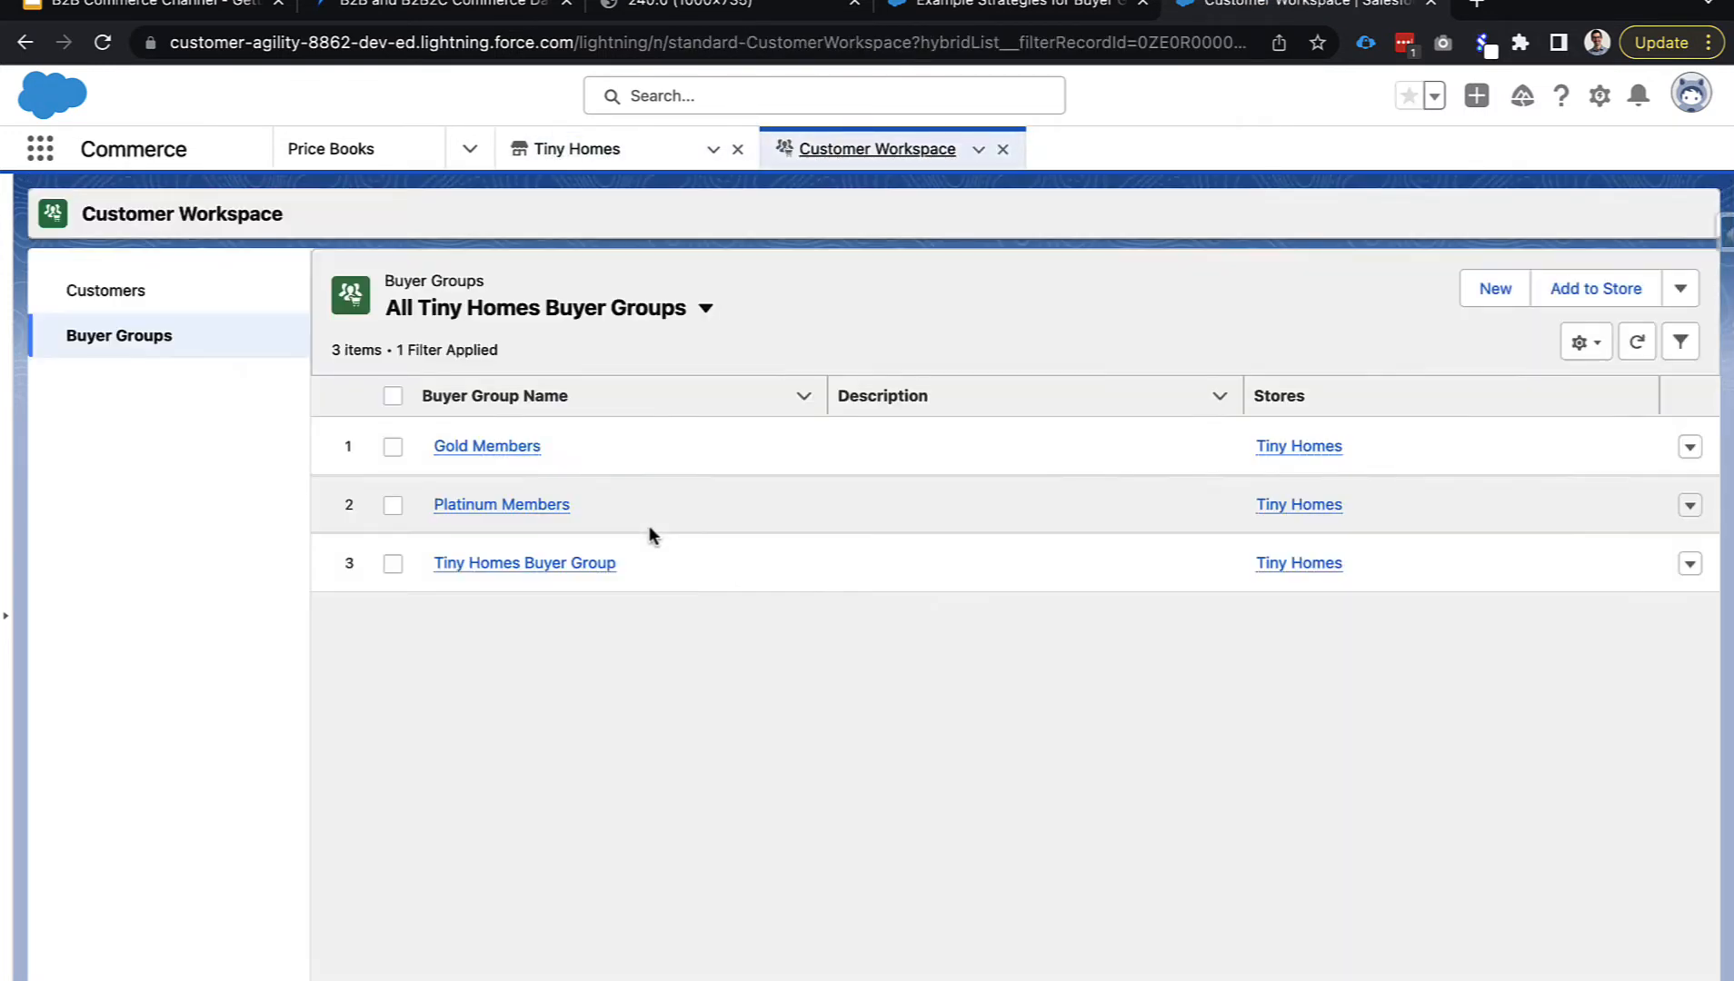
left_click(502, 505)
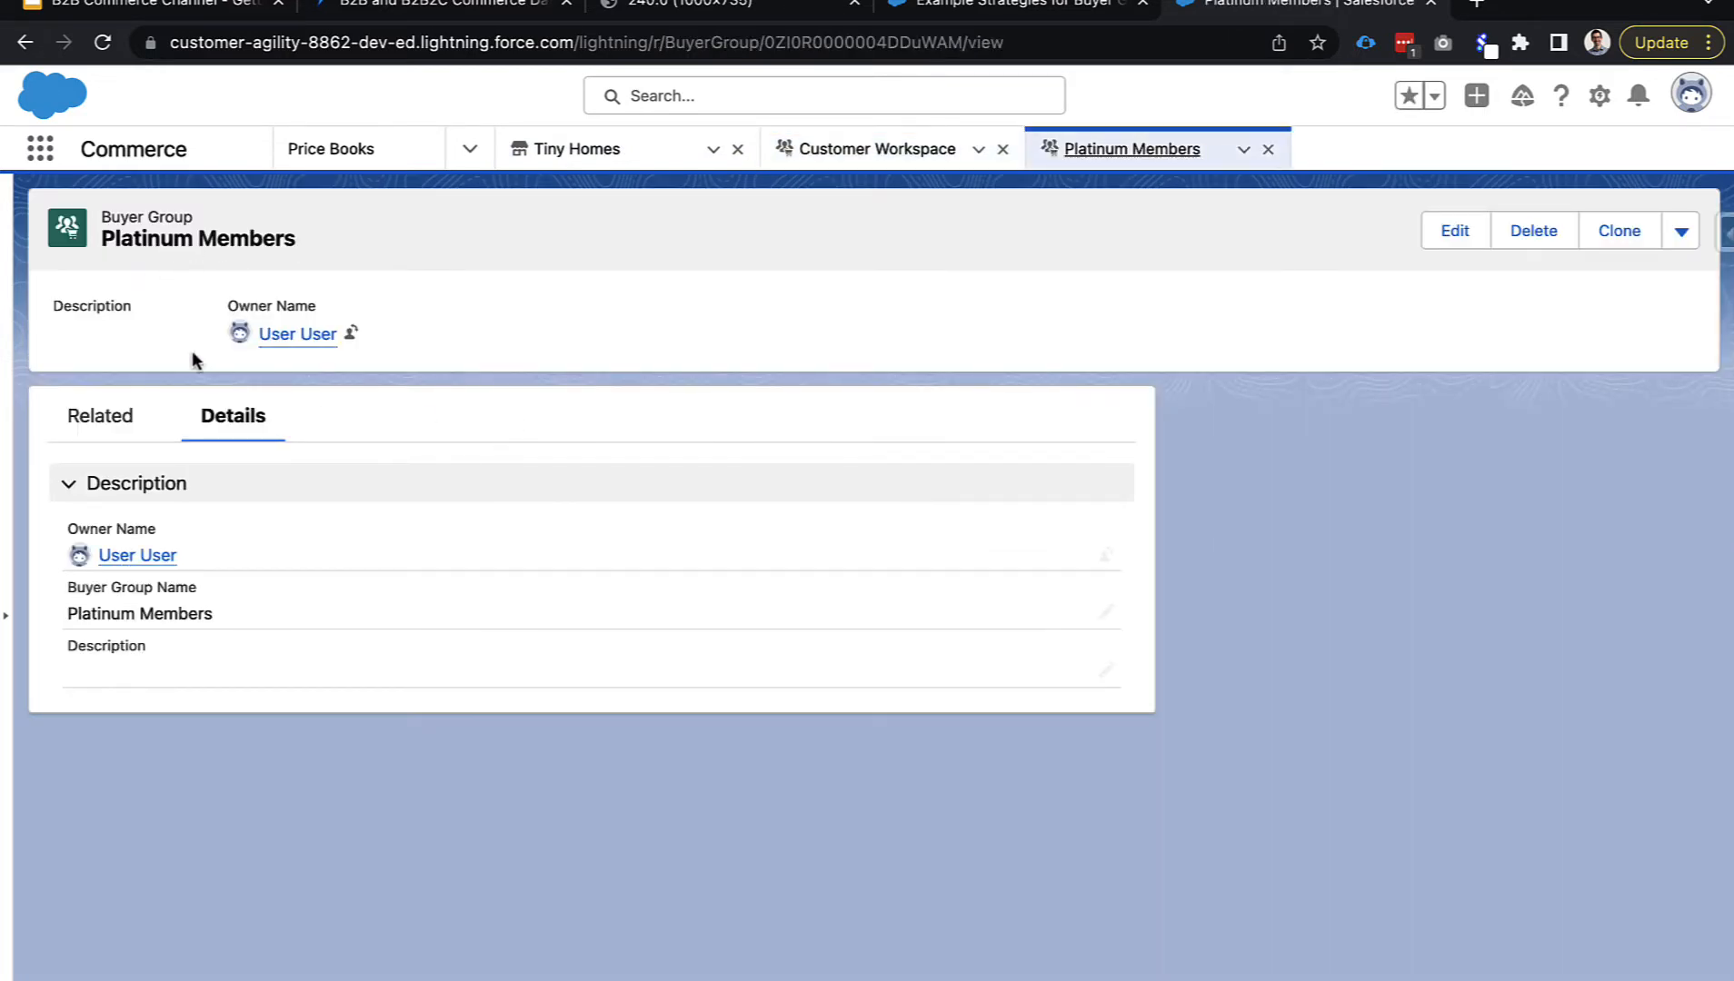
left_click(114, 416)
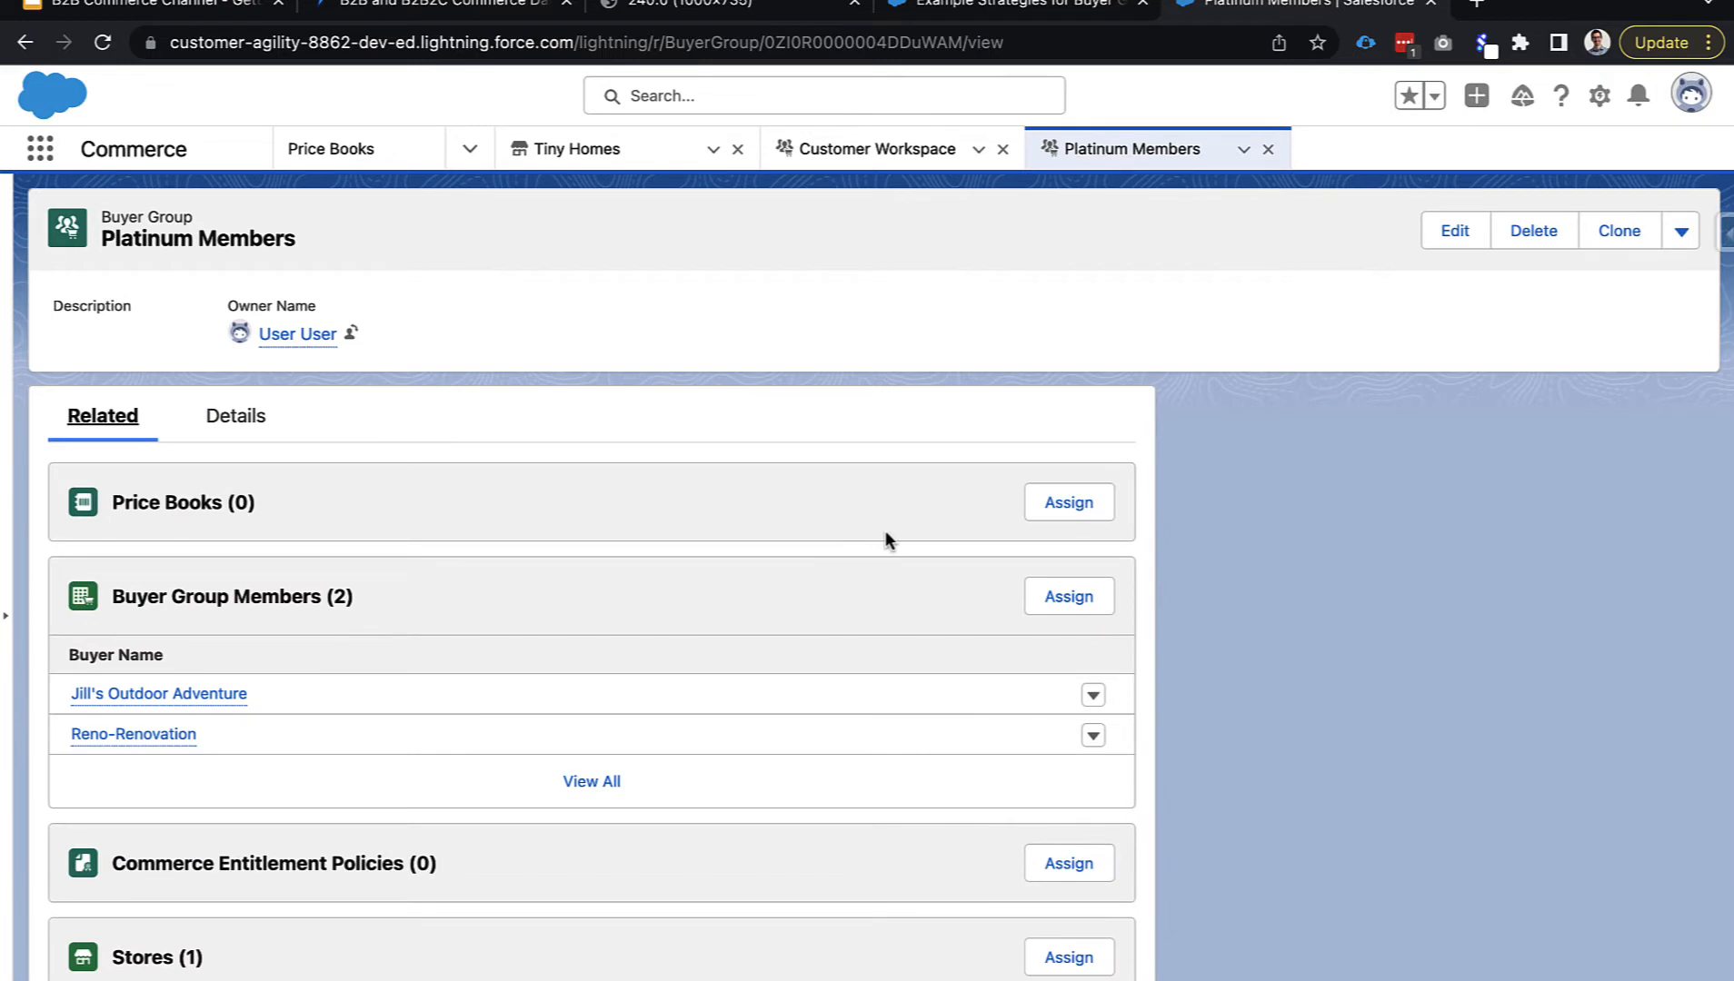
scroll(886, 539, "down", 1)
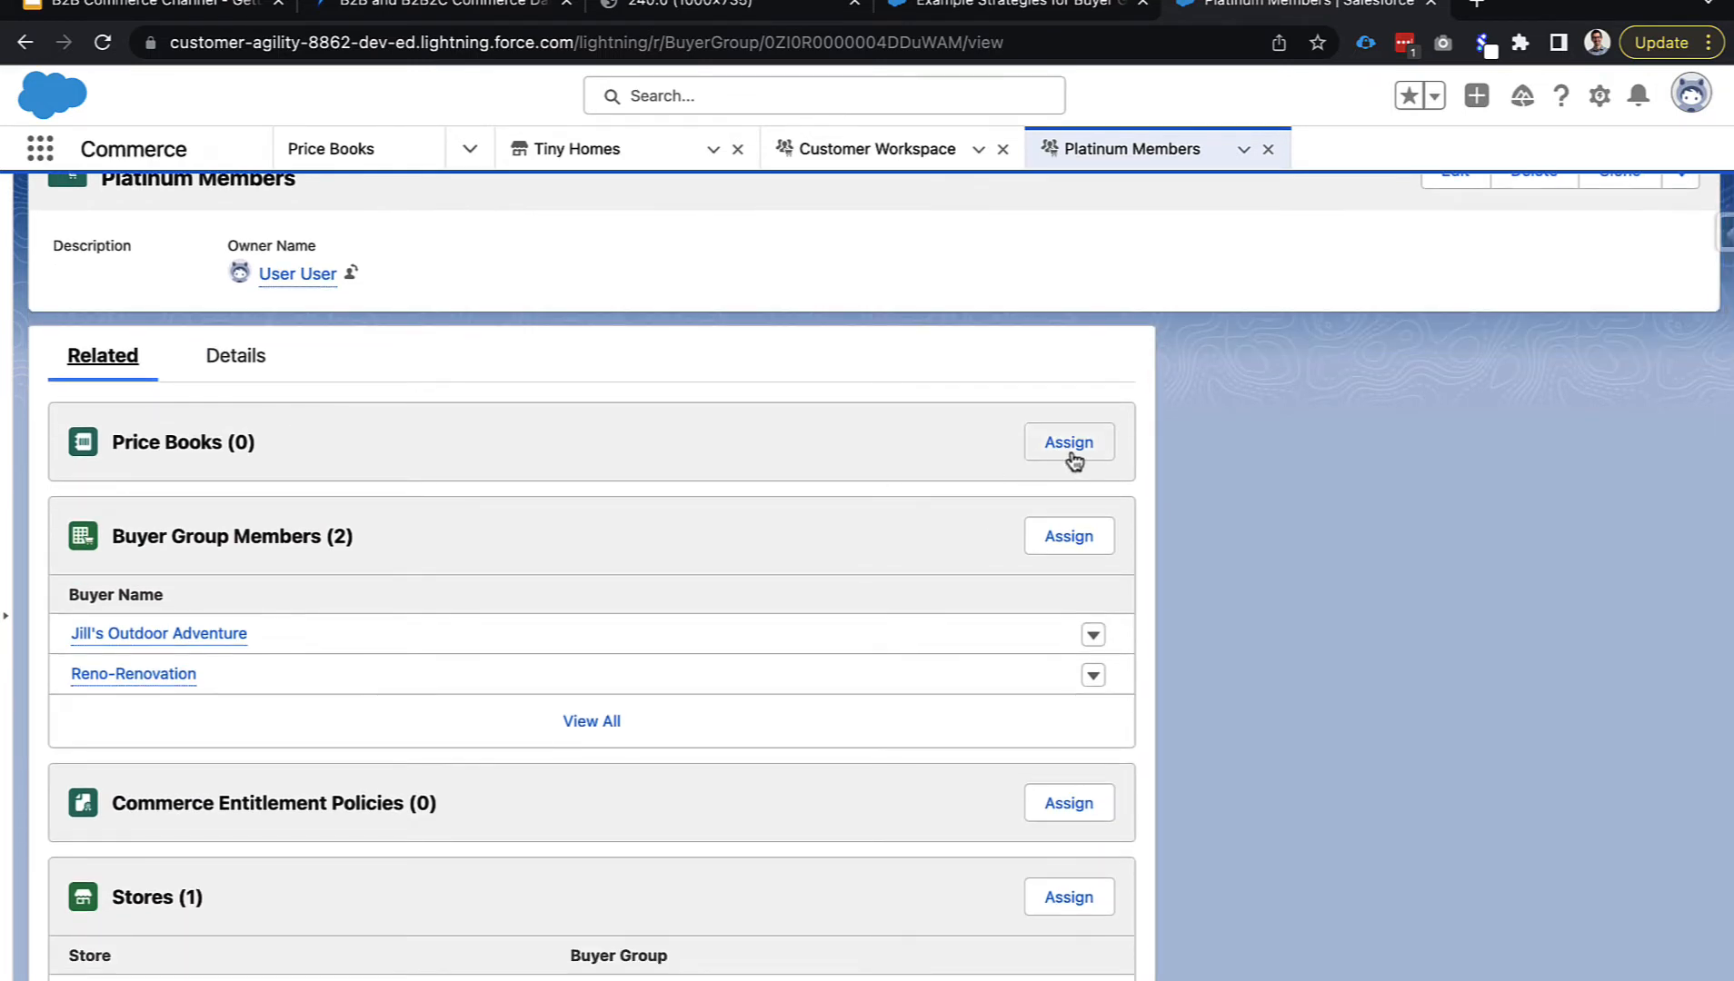
Assign the Platinum Pricebook to the Platinum Members buyer group, mark the assignment active, and save it.
left_click(1073, 456)
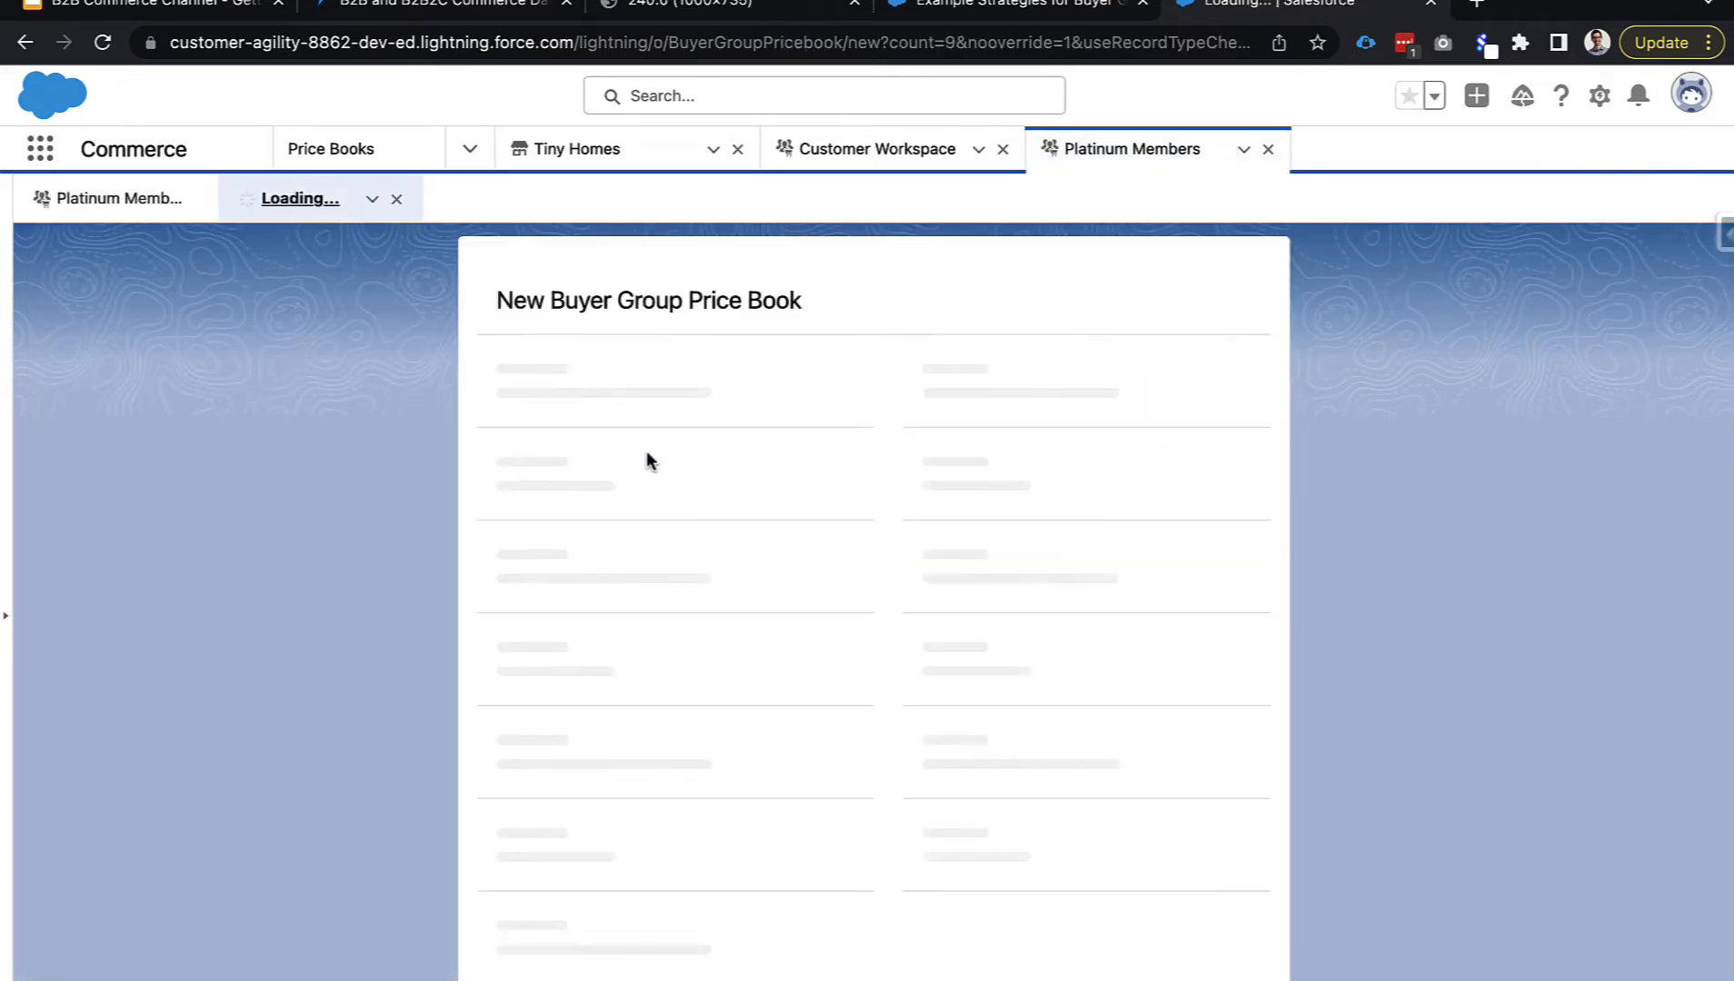
left_click(647, 618)
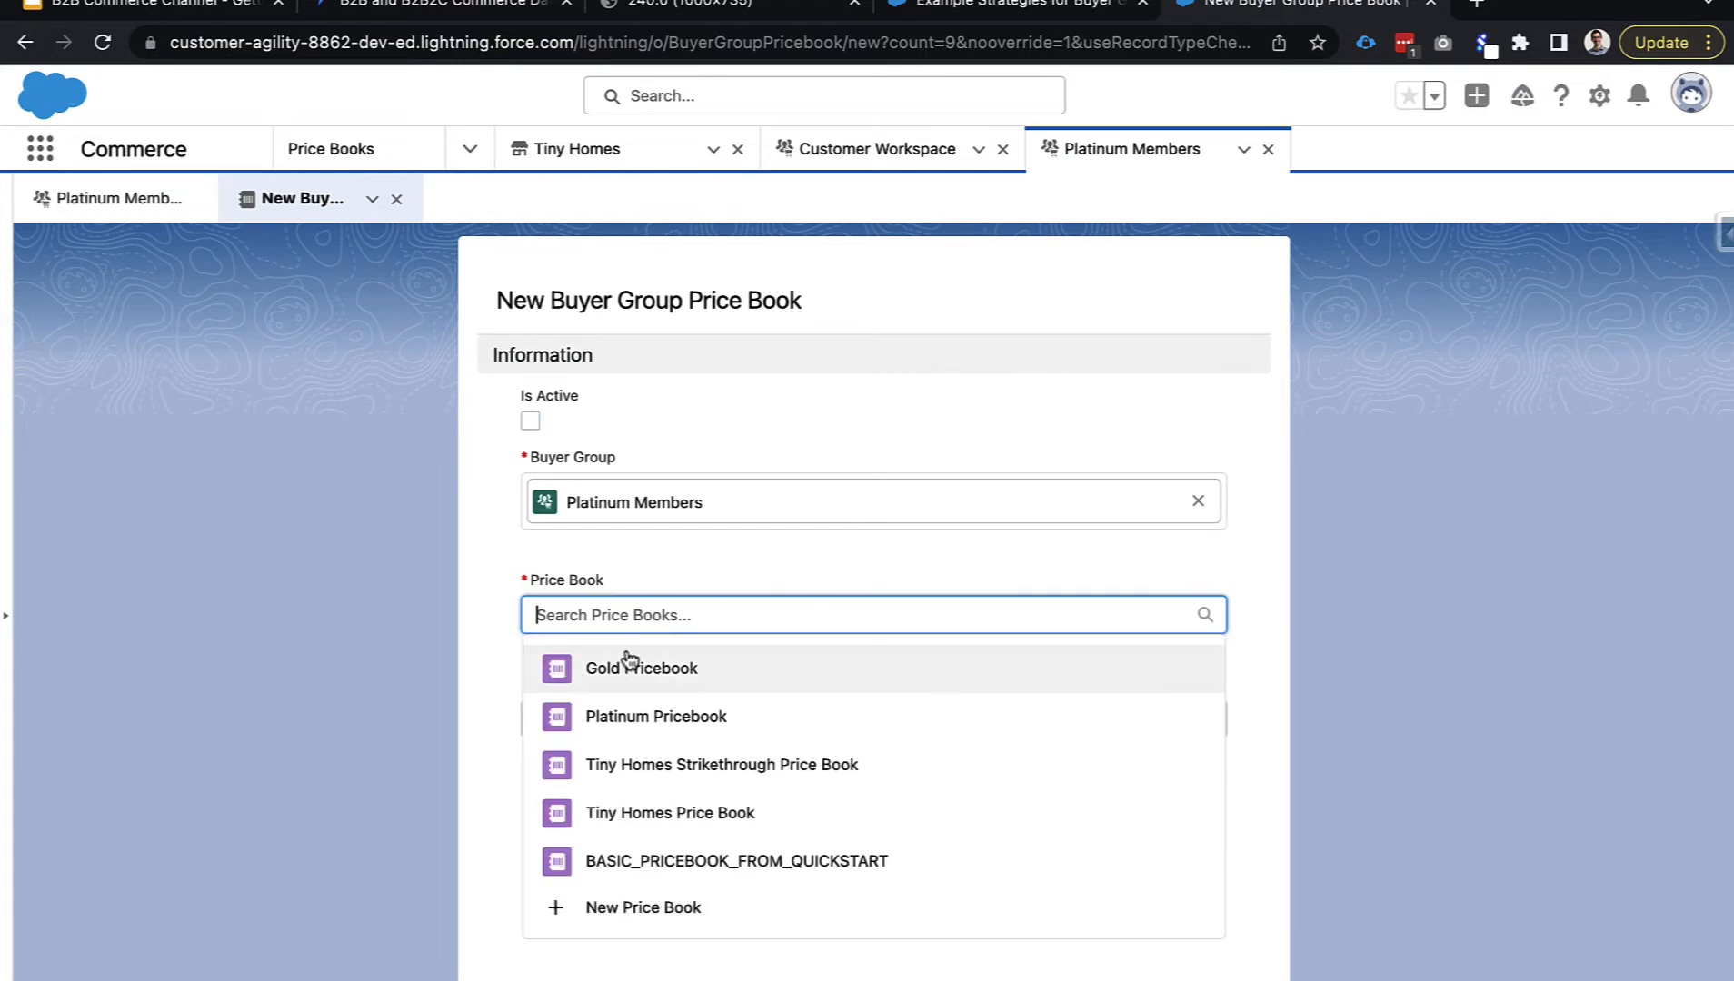
left_click(656, 718)
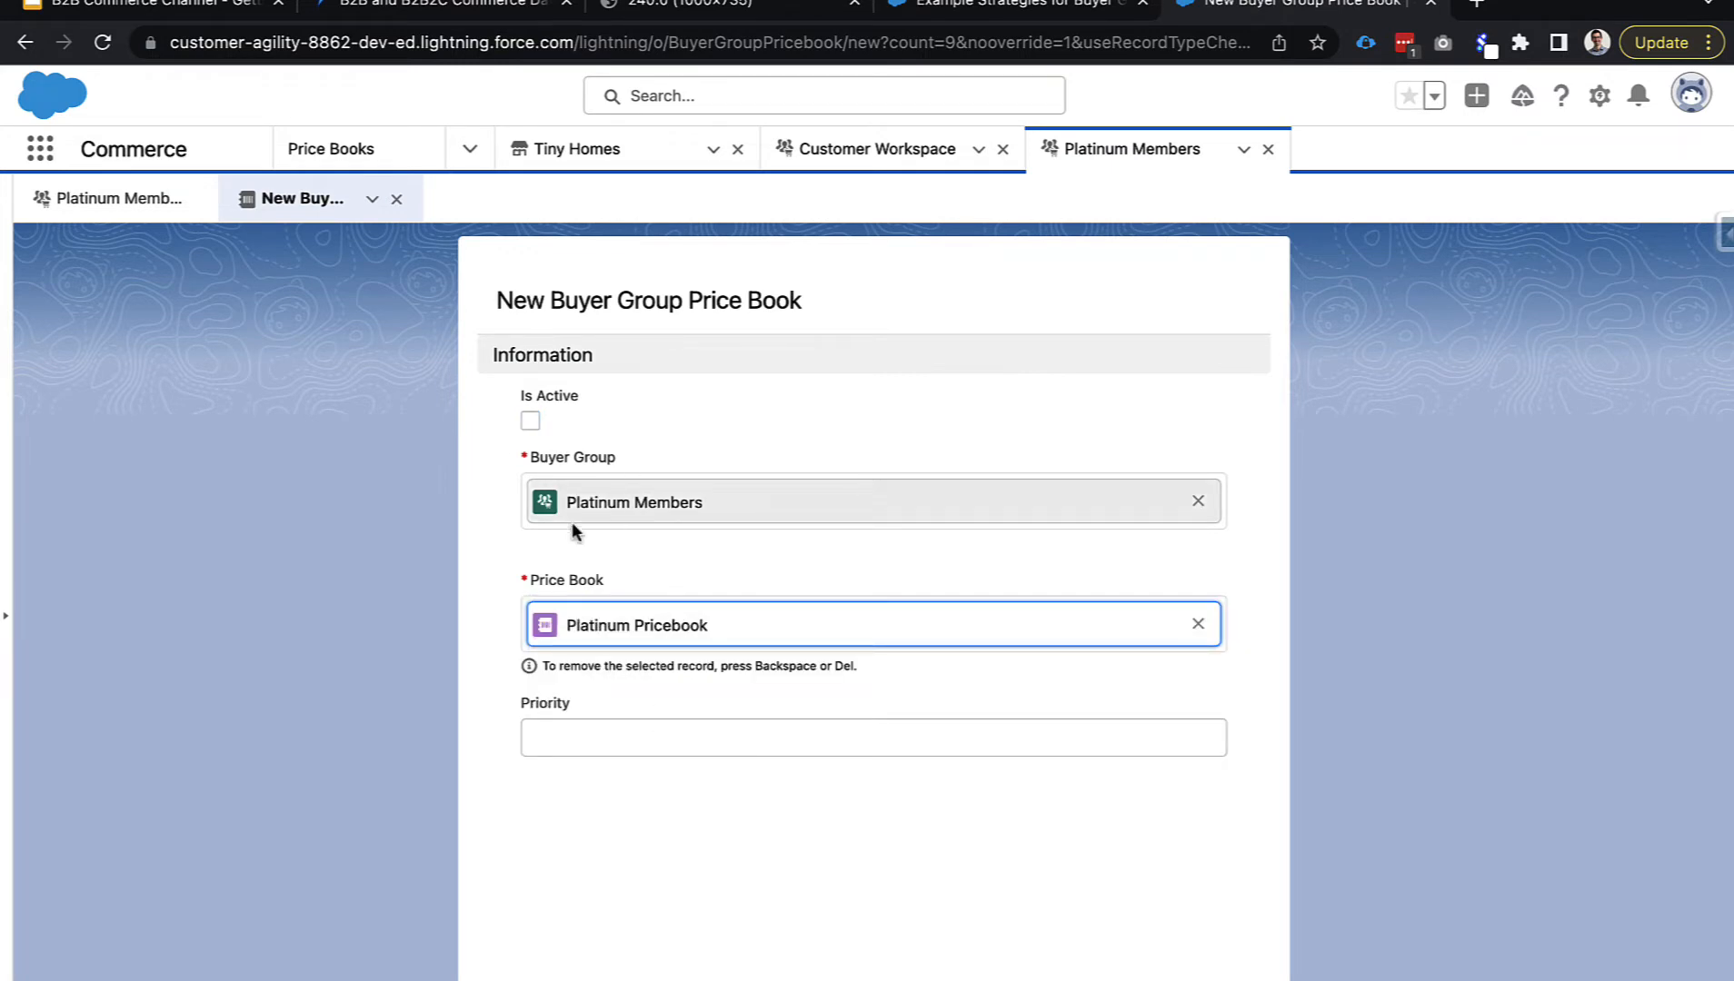
left_click(530, 422)
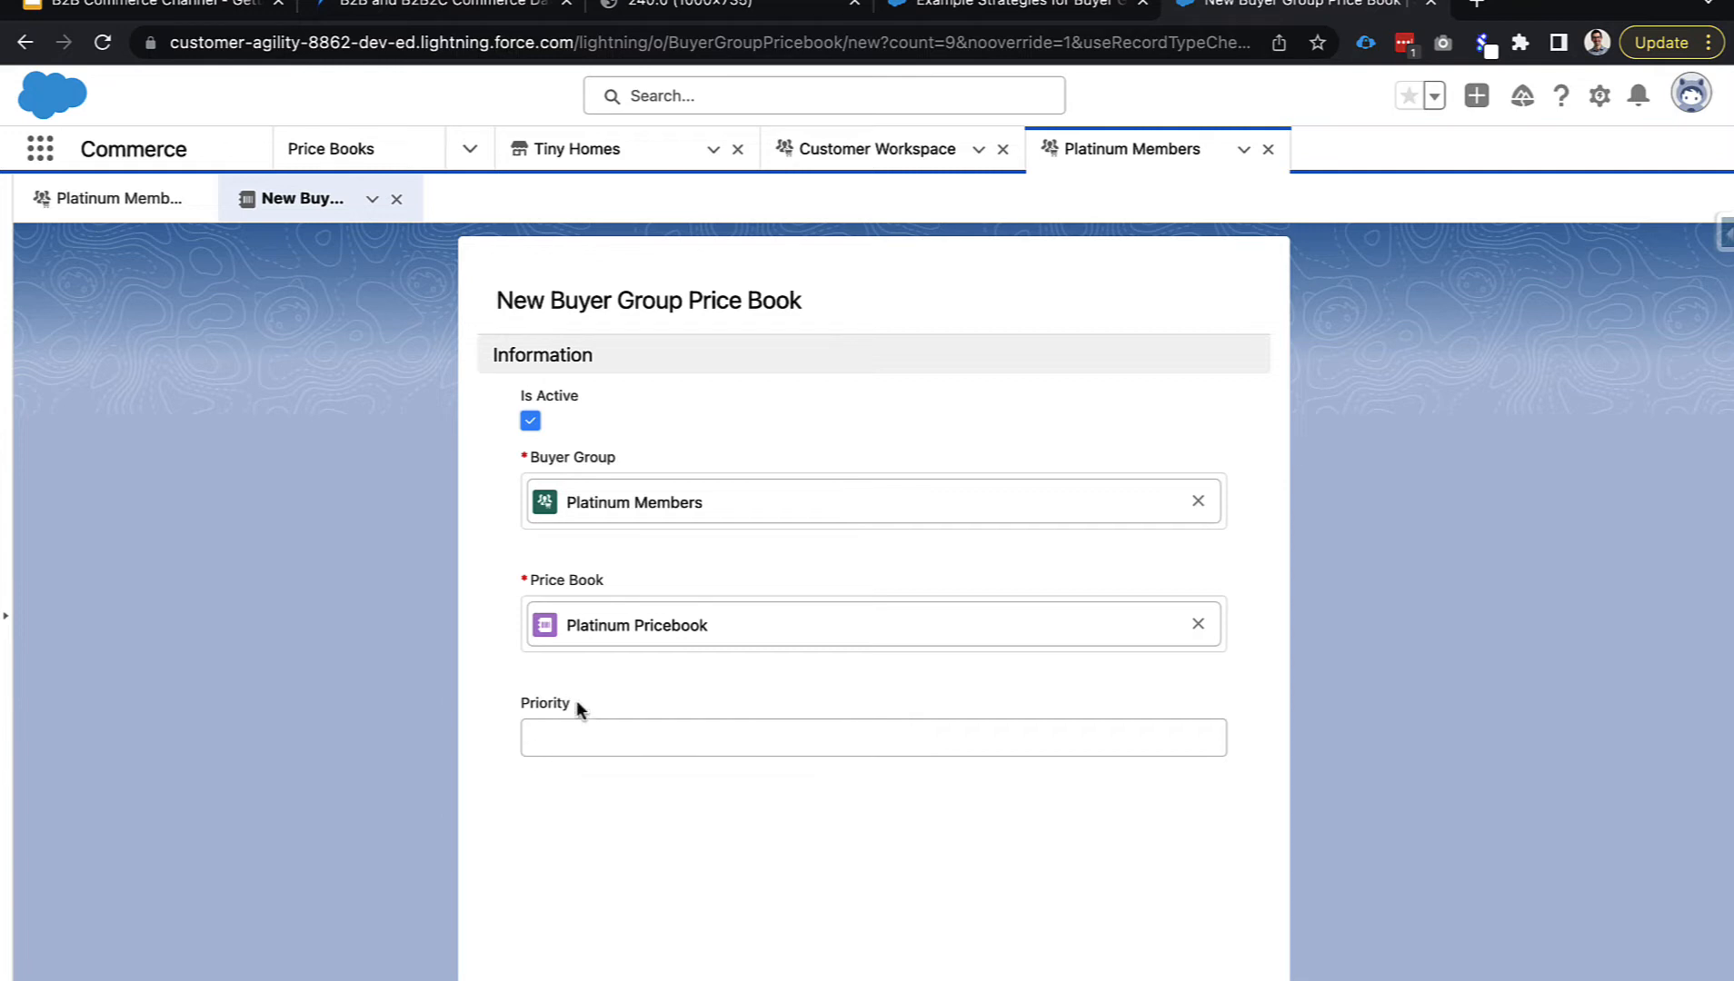
left_click(998, 980)
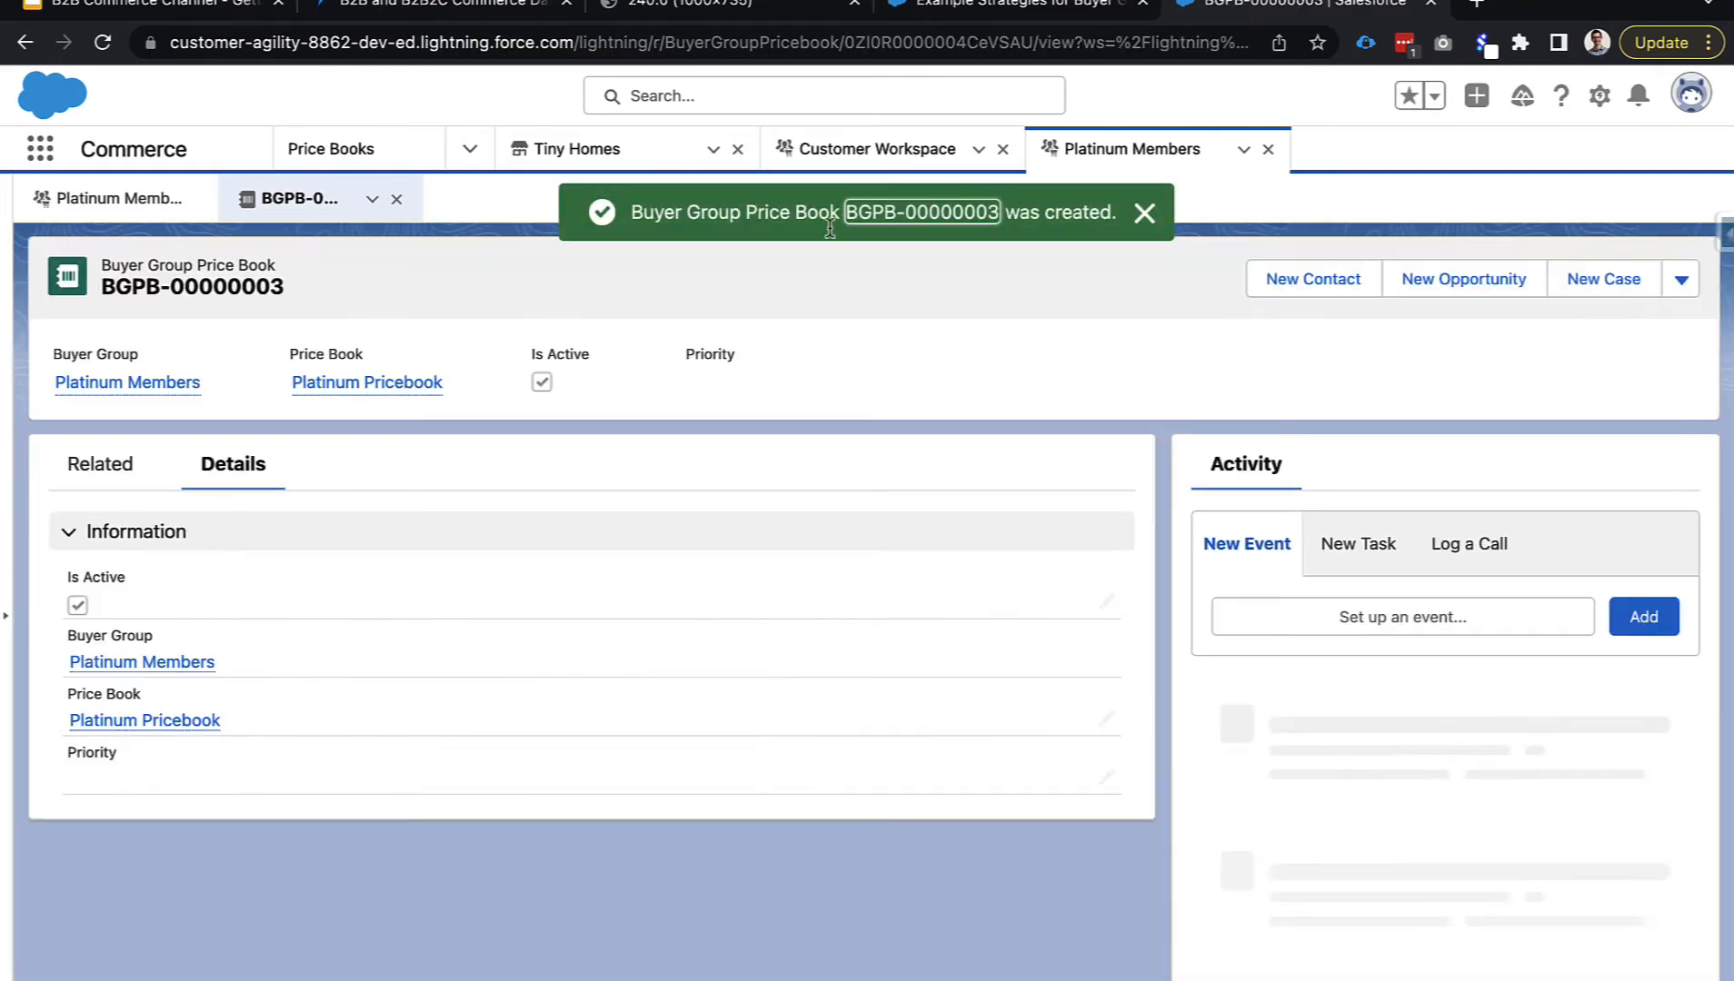
Examine the Pricing Strategy setting and its help text in the Tiny Homes store's administration general settings.
left_click(574, 151)
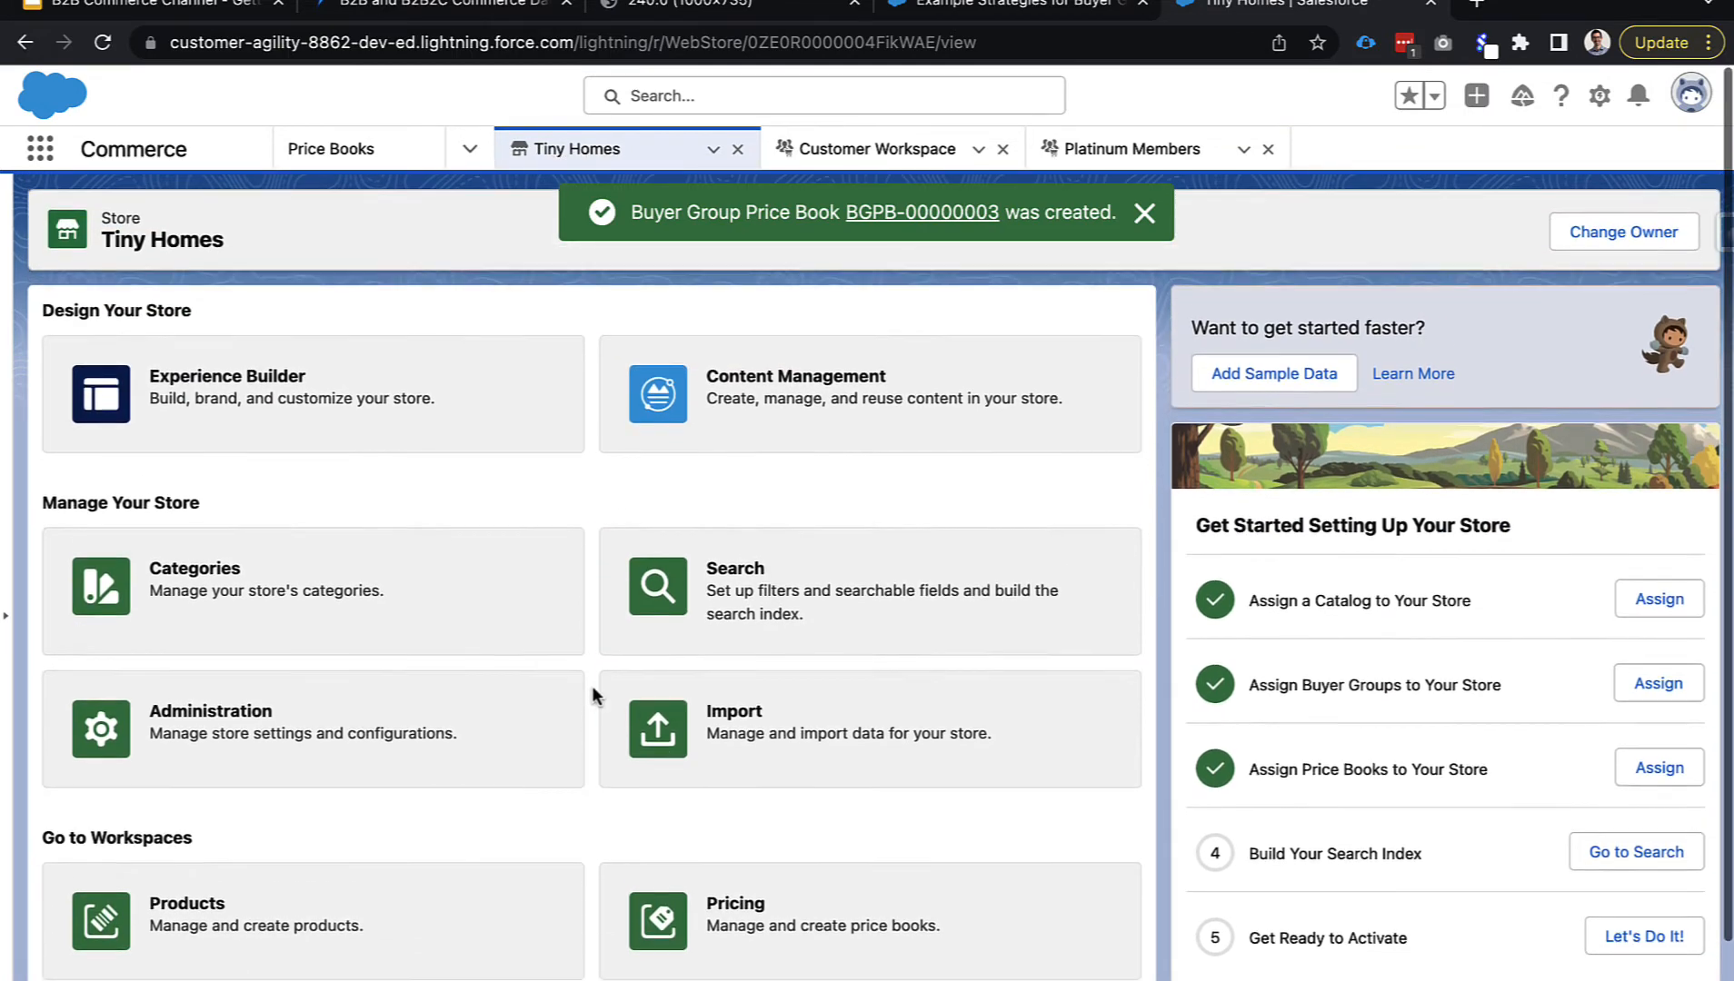
left_click(480, 722)
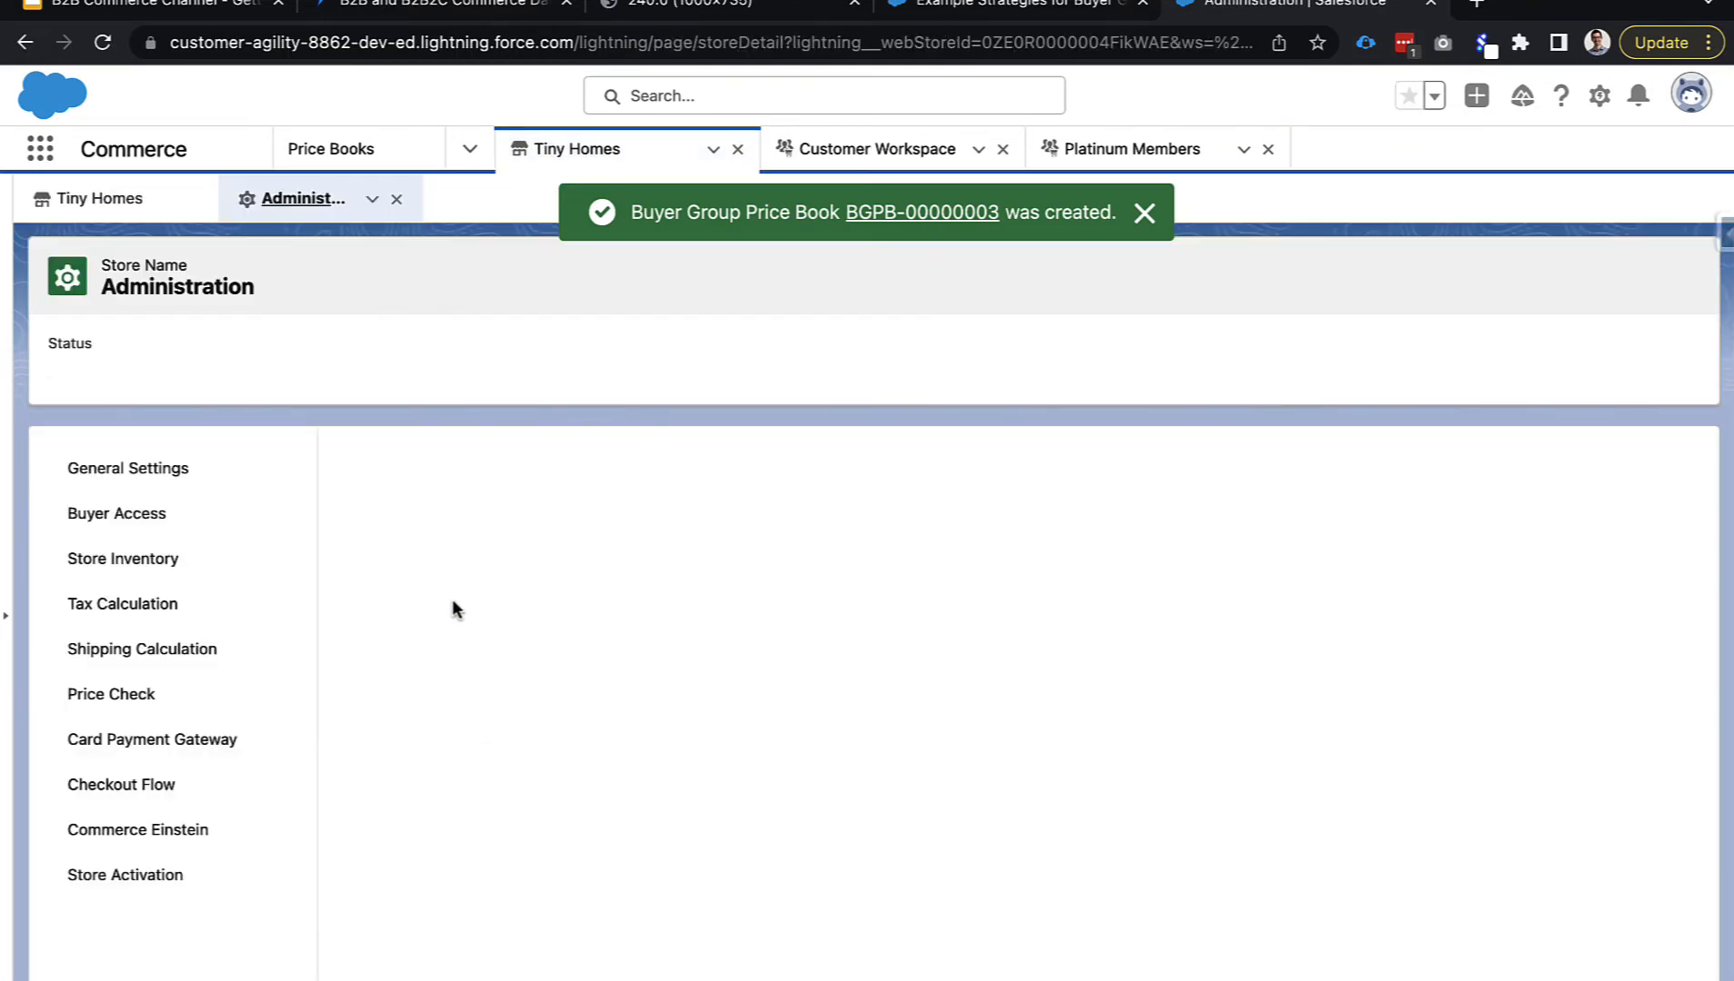
scroll(666, 541, "down", 3)
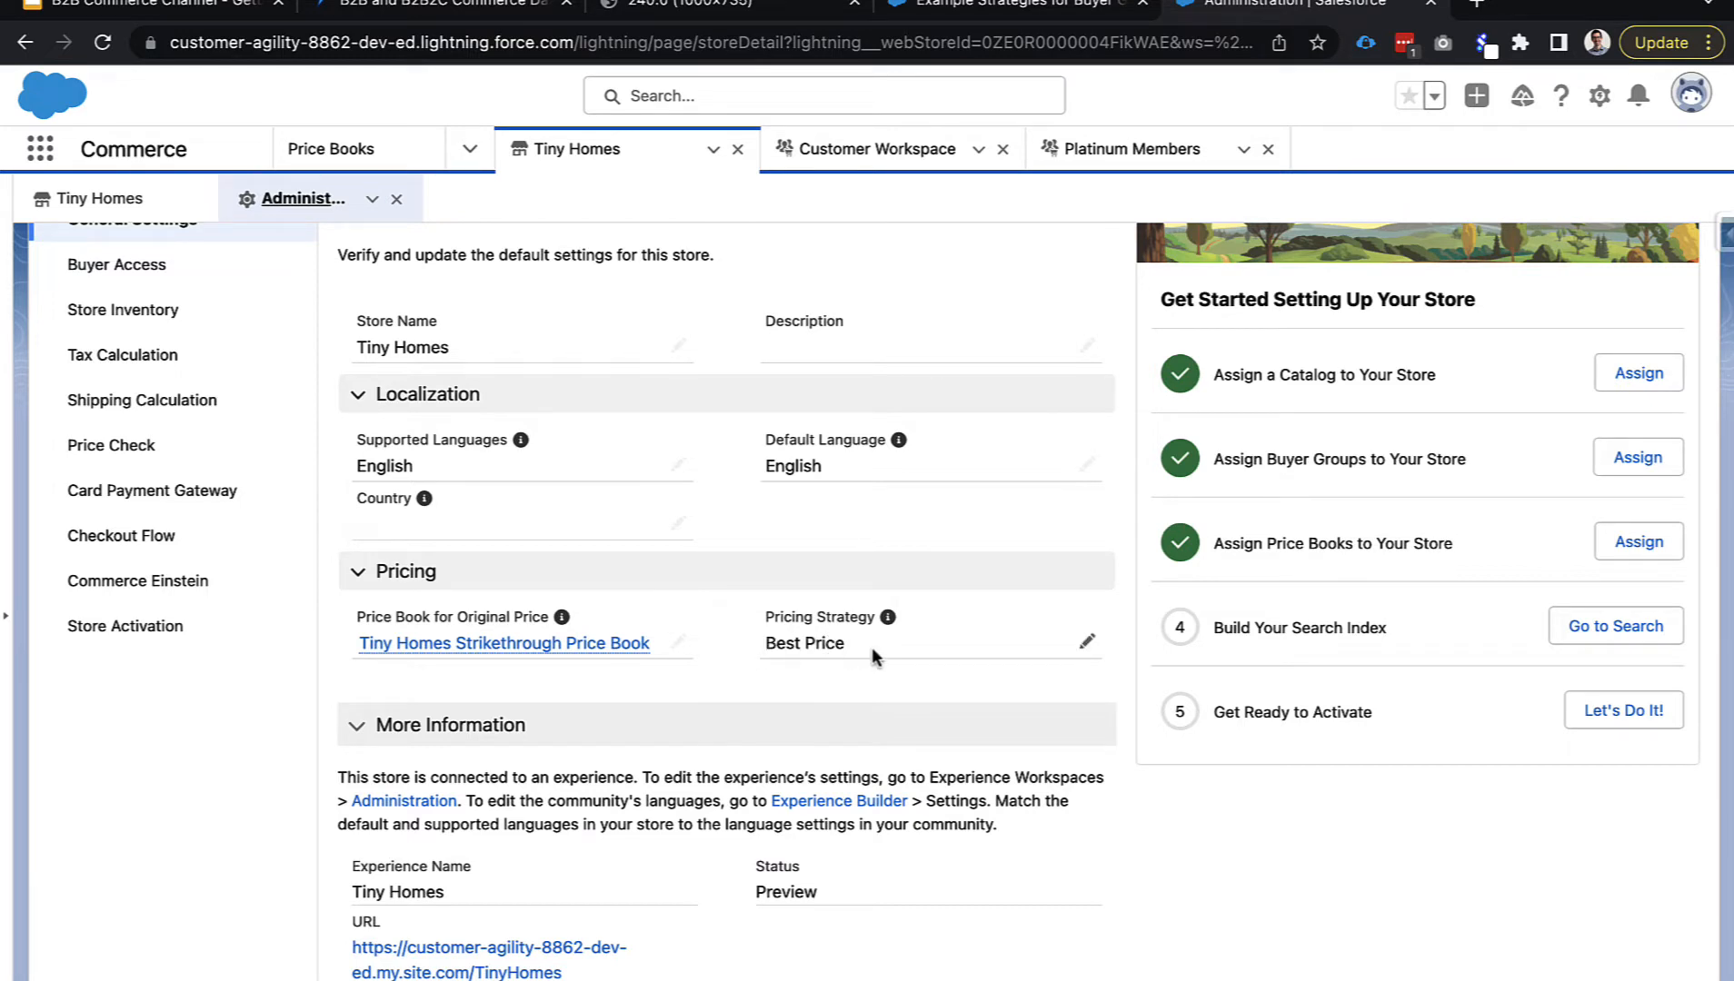
mouse_move(887, 621)
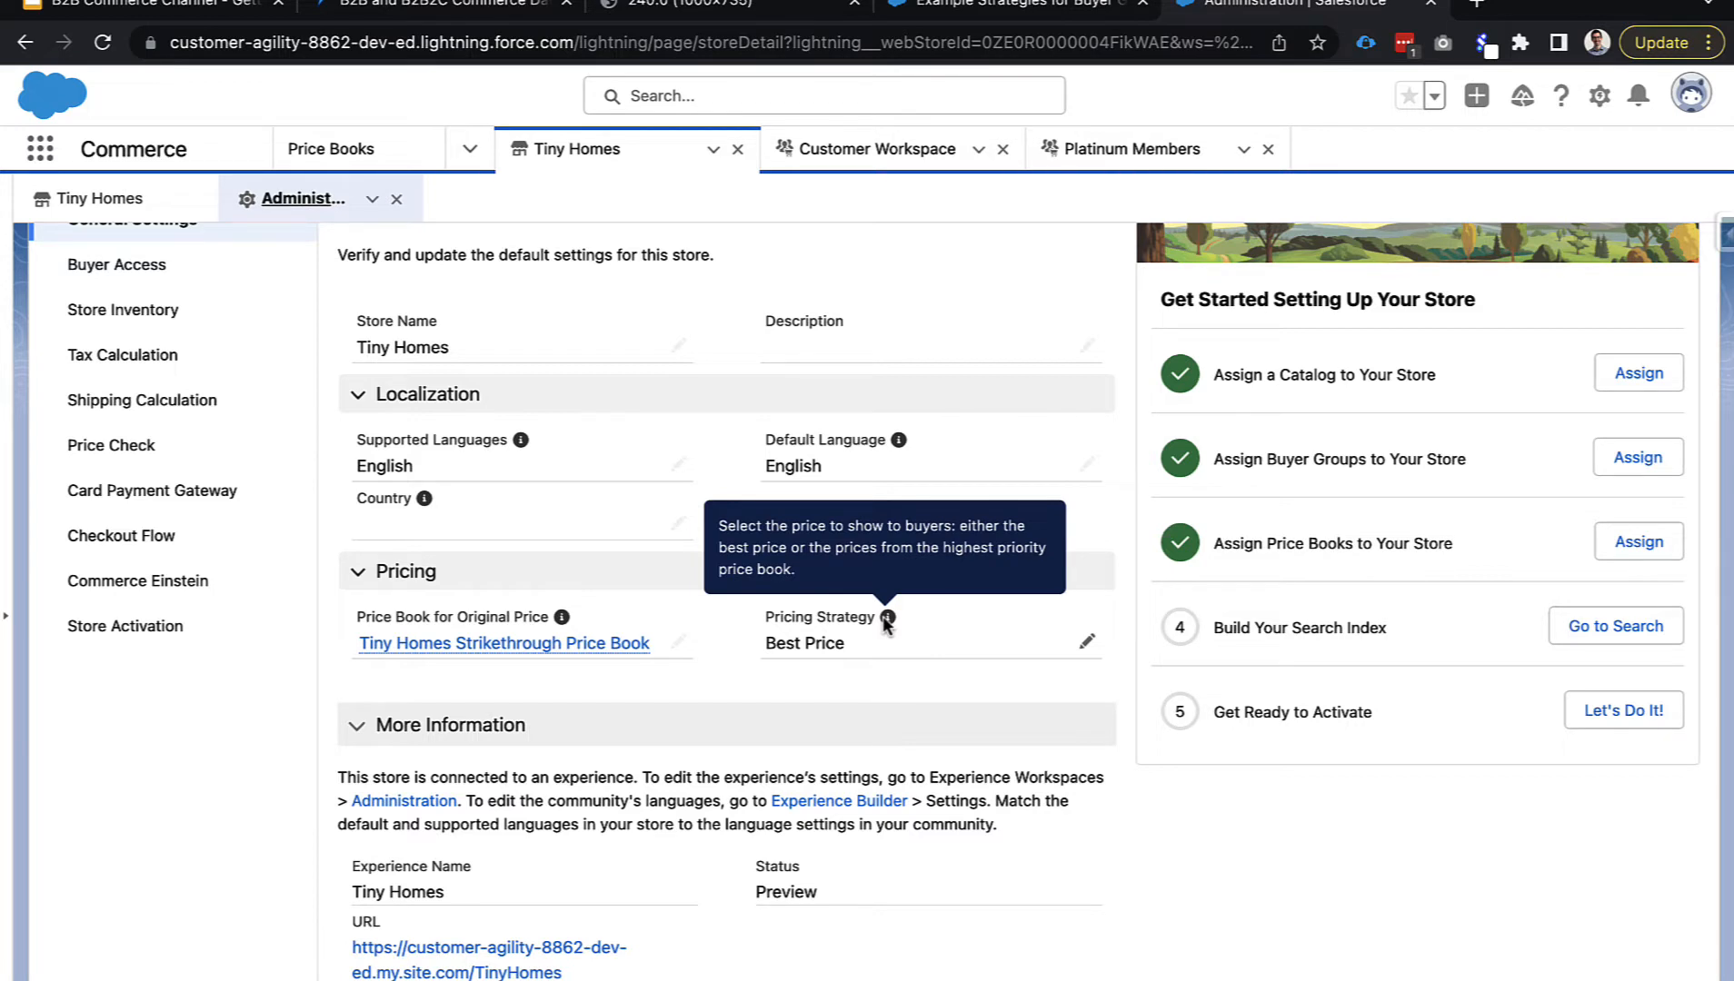
left_click(1012, 689)
Review the selectable Pricing Strategy options for the store and cancel the edit without changing the setting.
left_click(1087, 643)
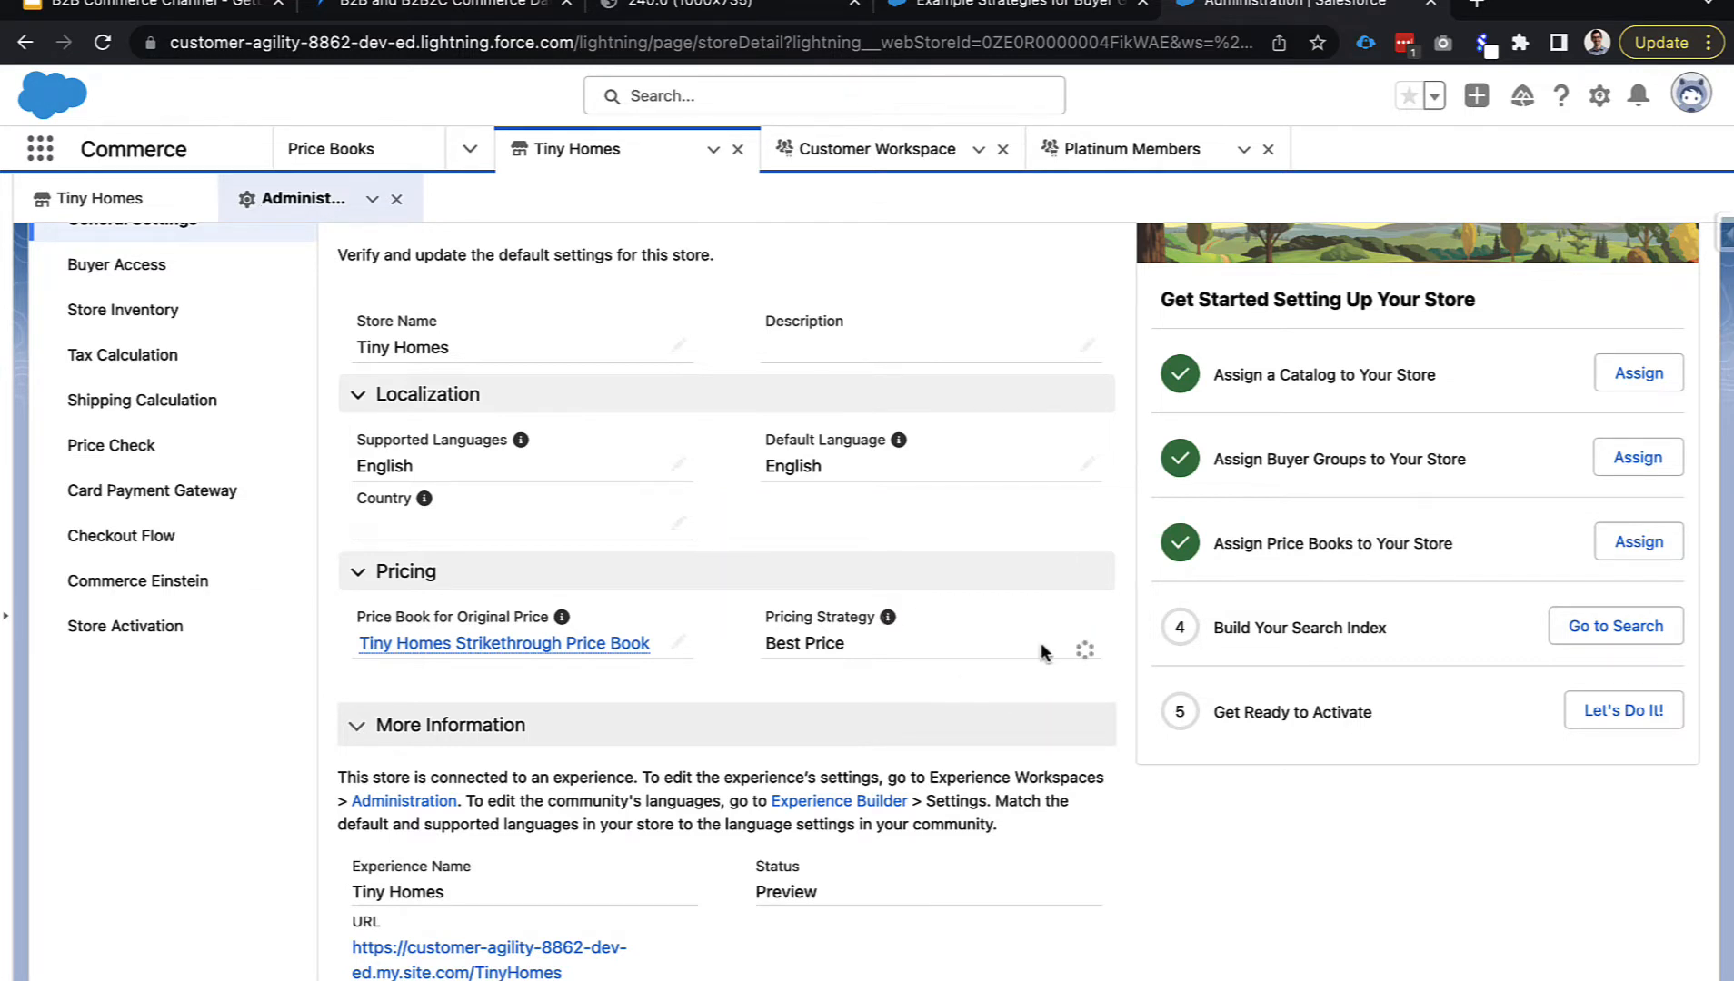
left_click(874, 658)
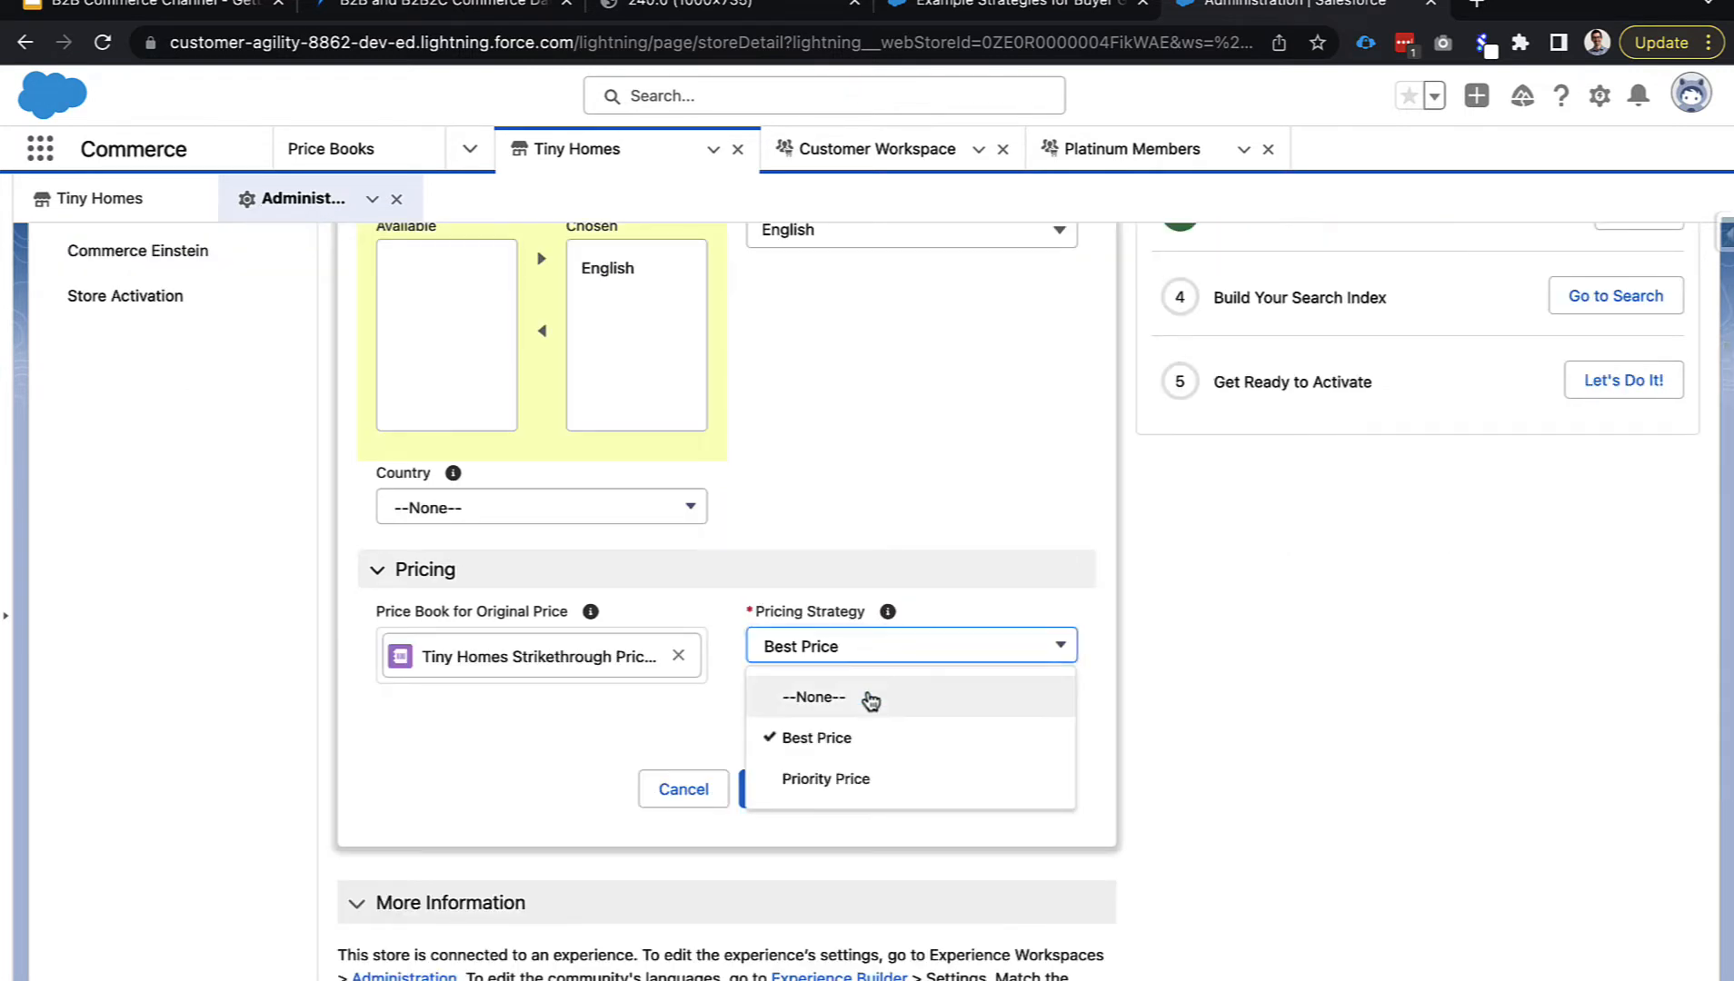
left_click(738, 641)
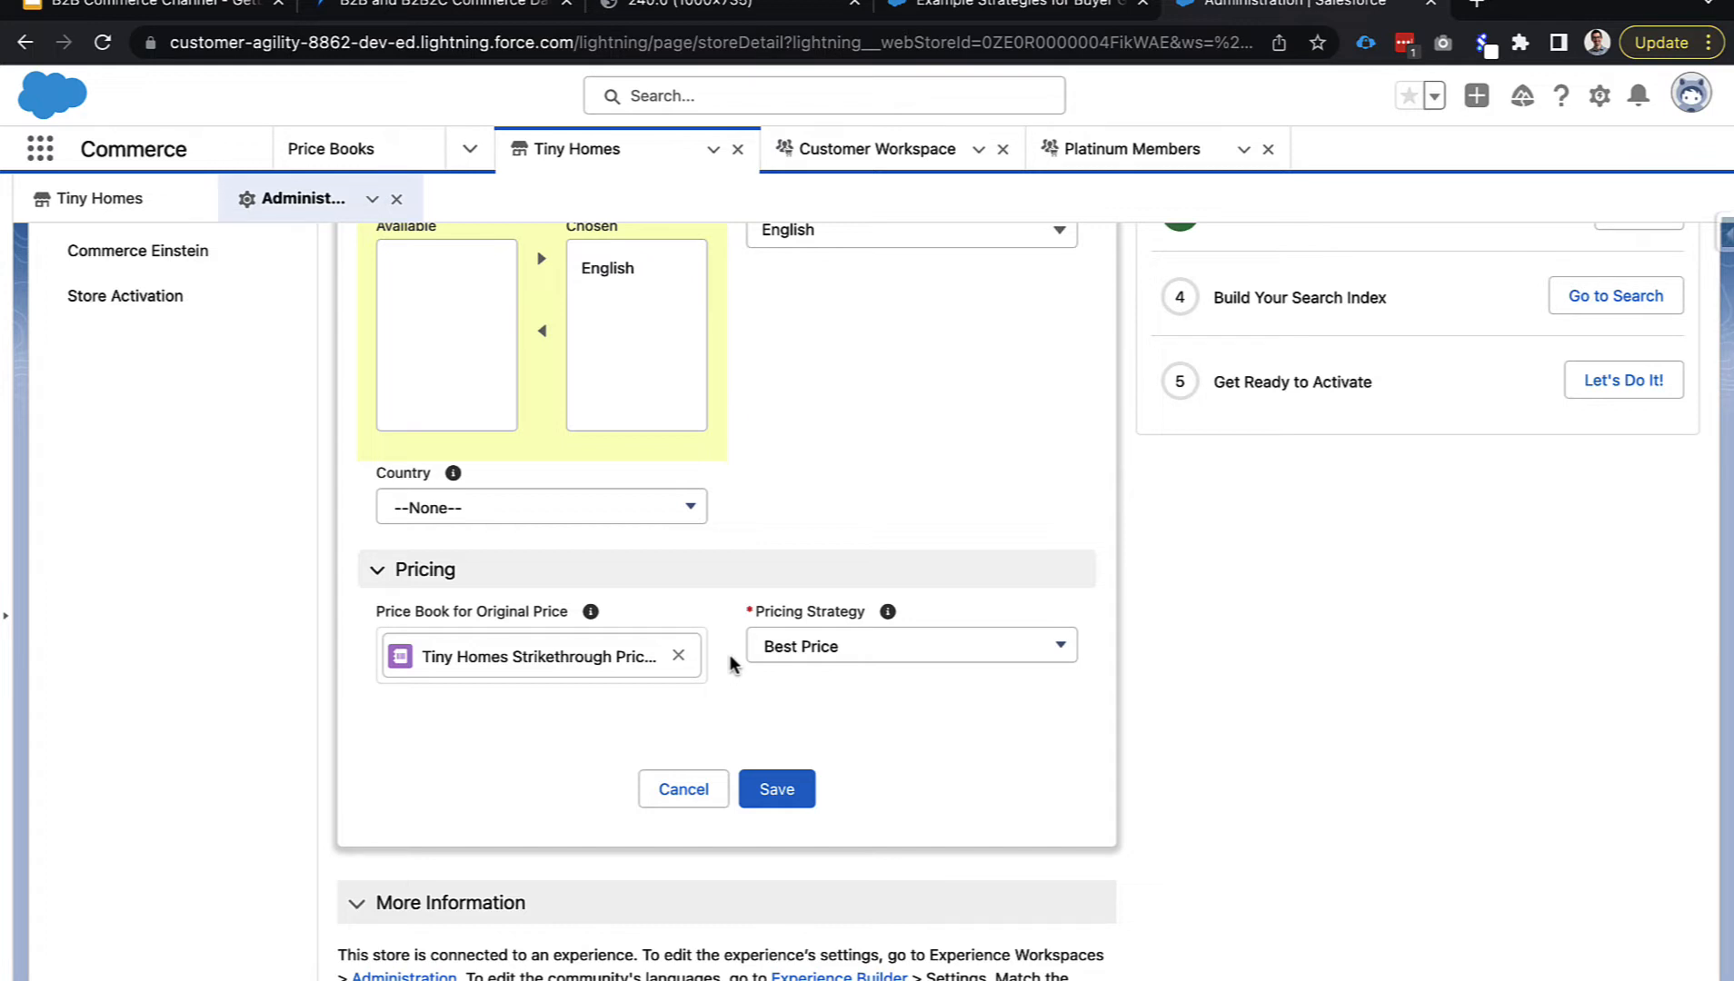
left_click(906, 651)
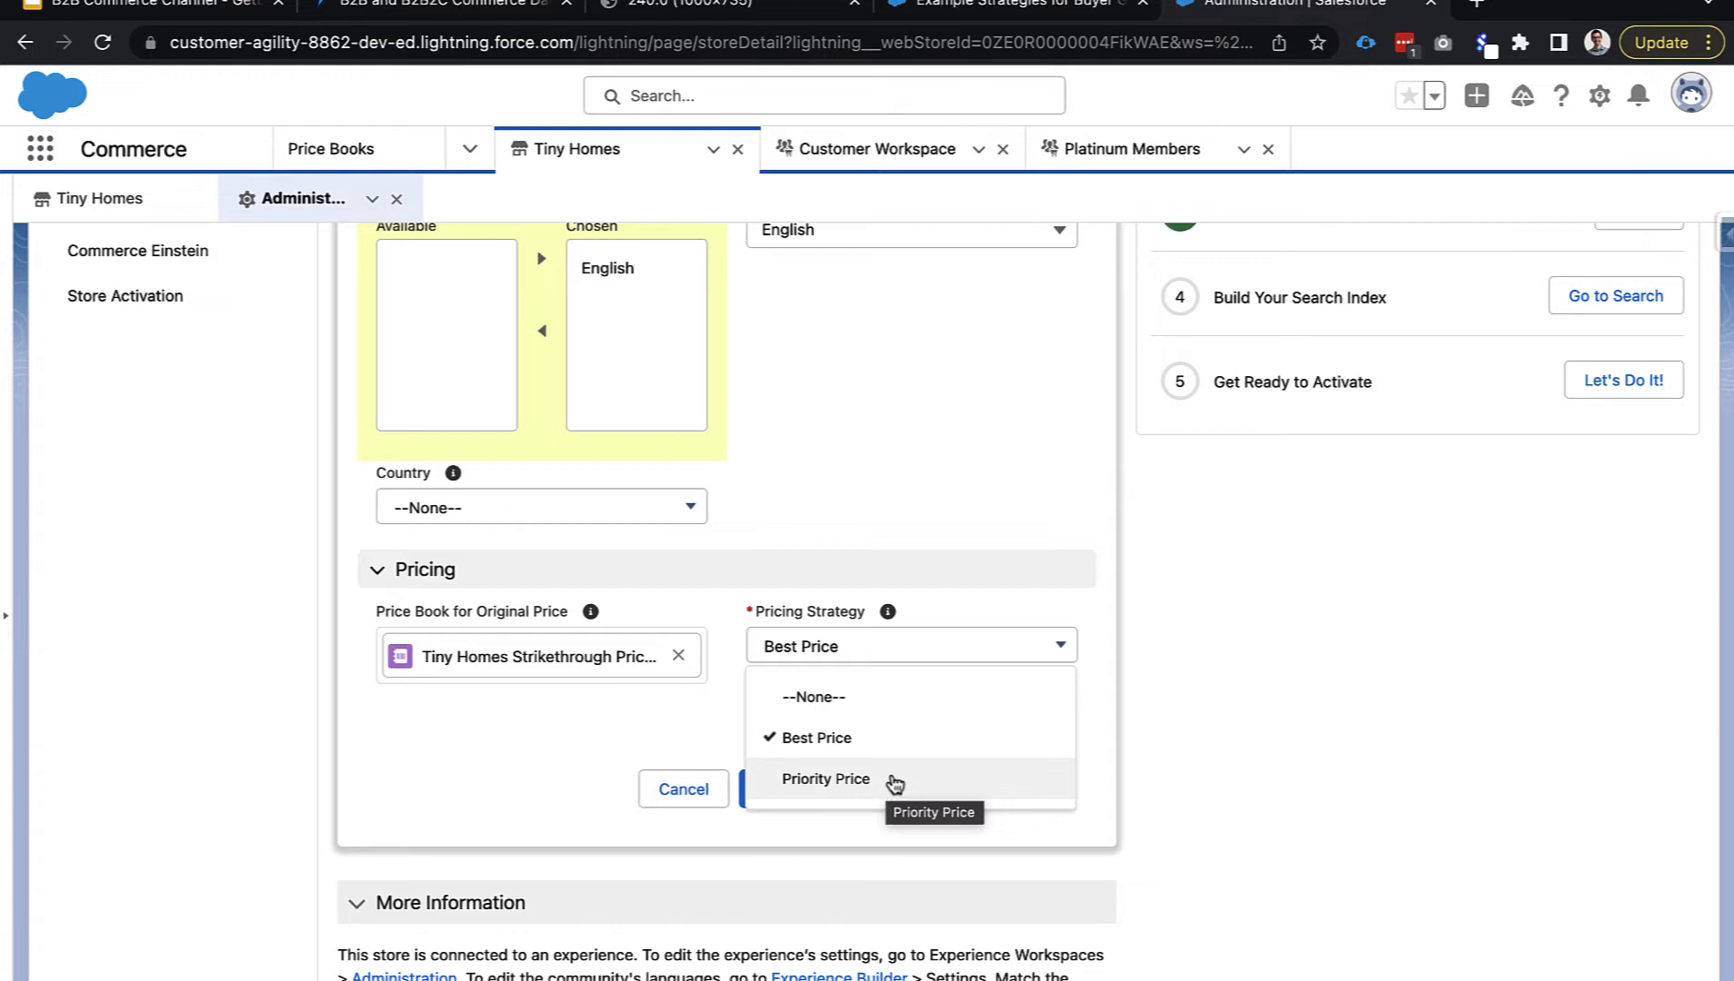
left_click(729, 718)
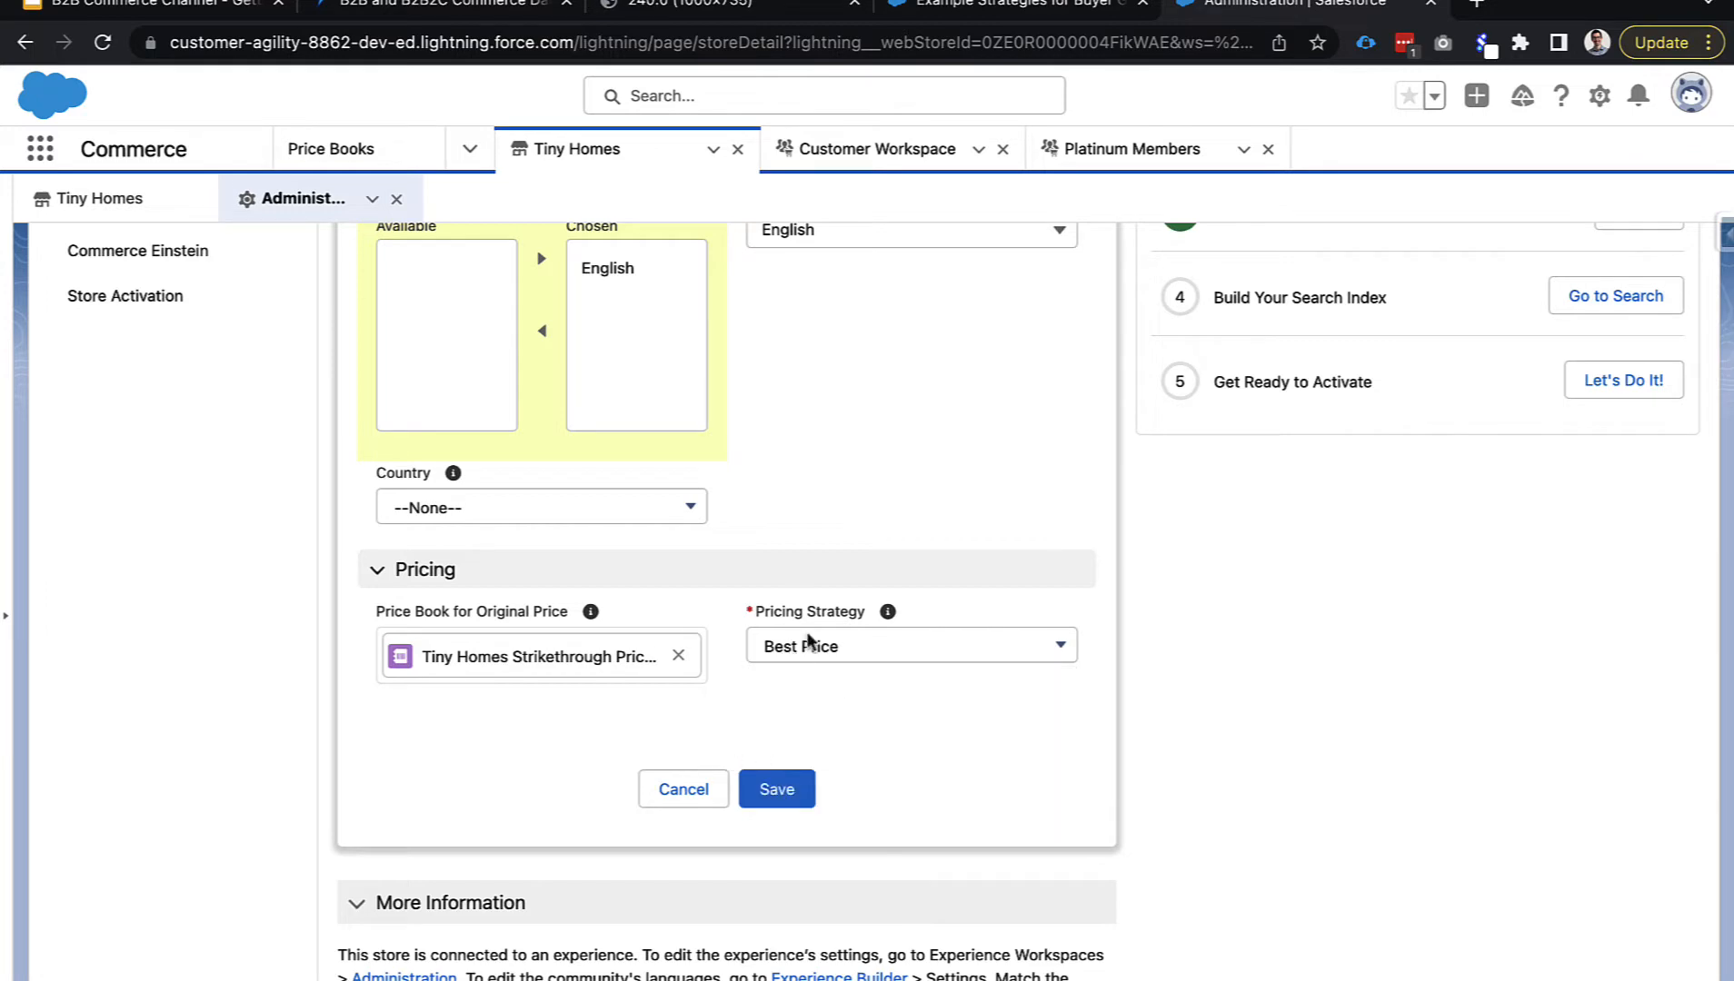
left_click(683, 788)
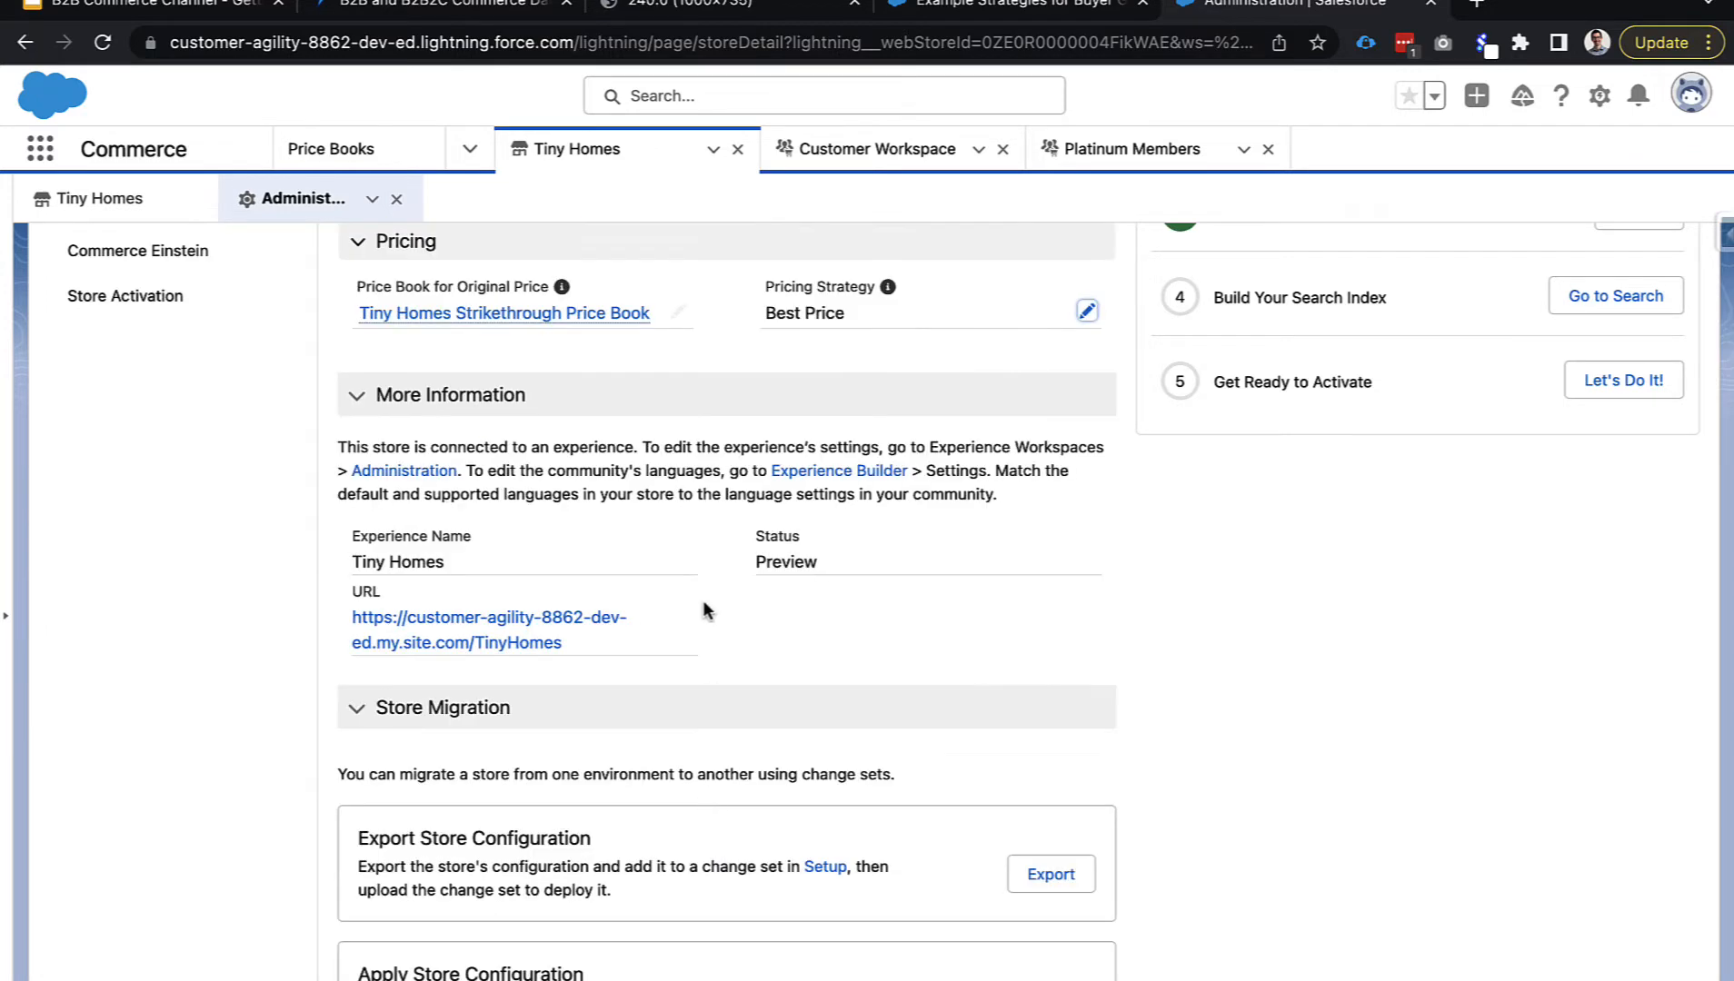
scroll(703, 605, "up", 4)
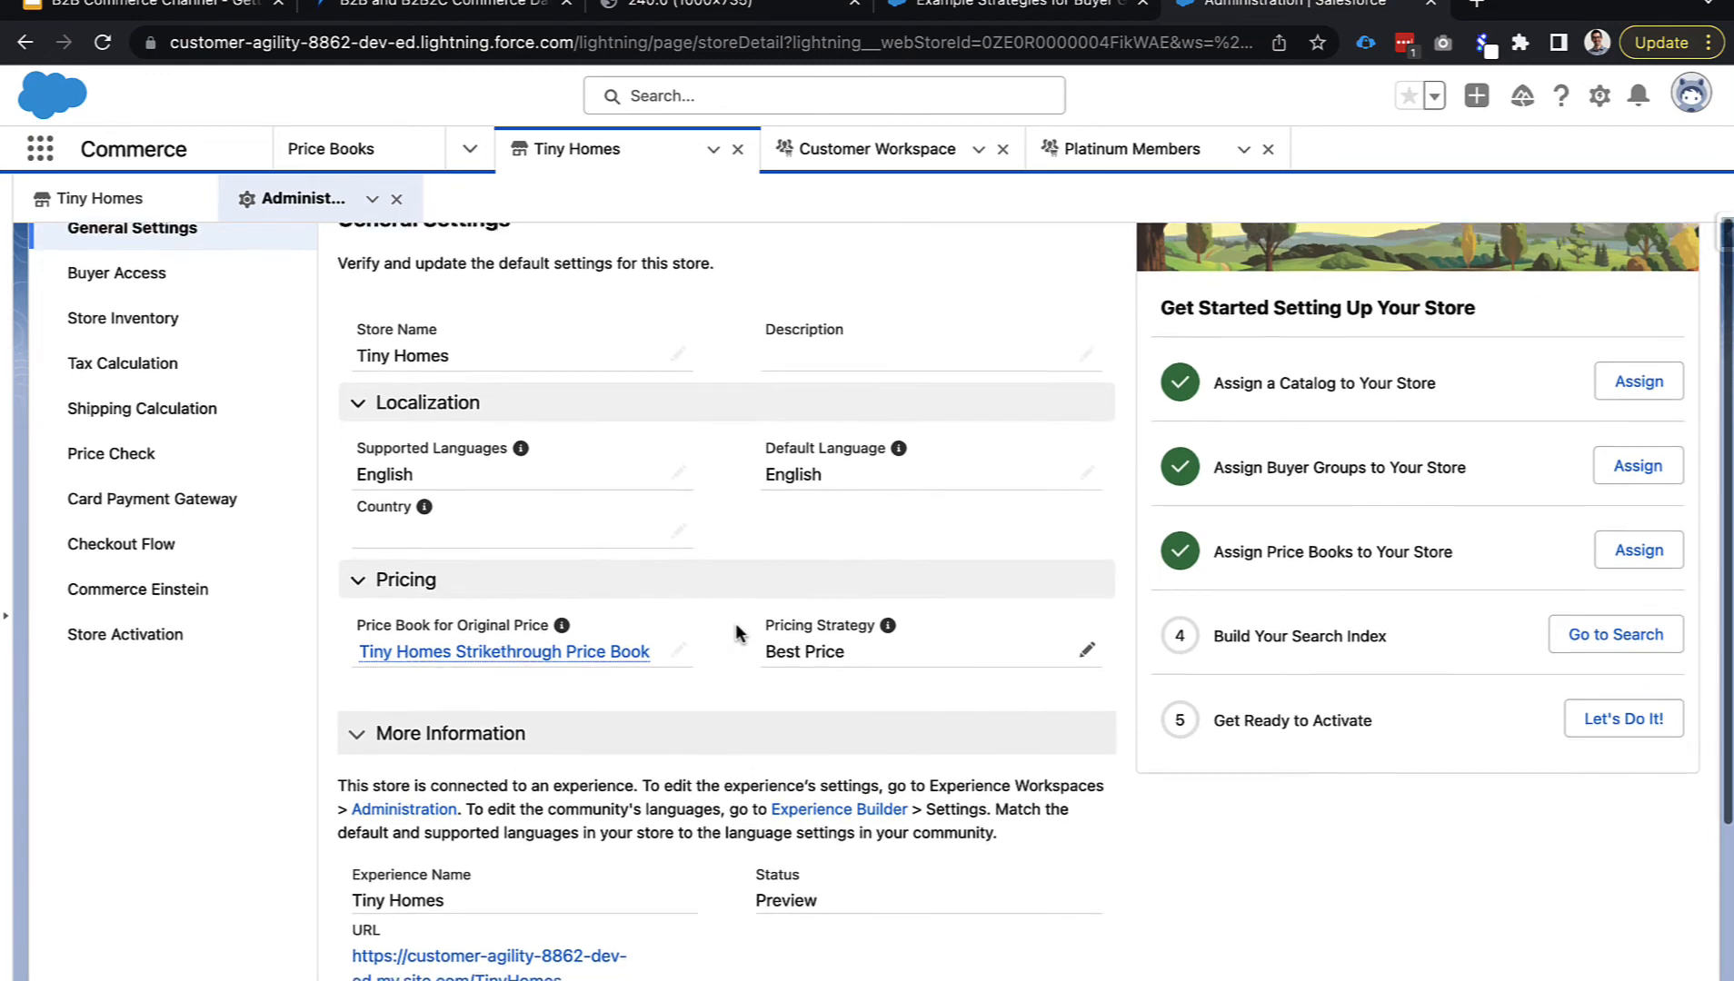
scroll(735, 624, "up", 2)
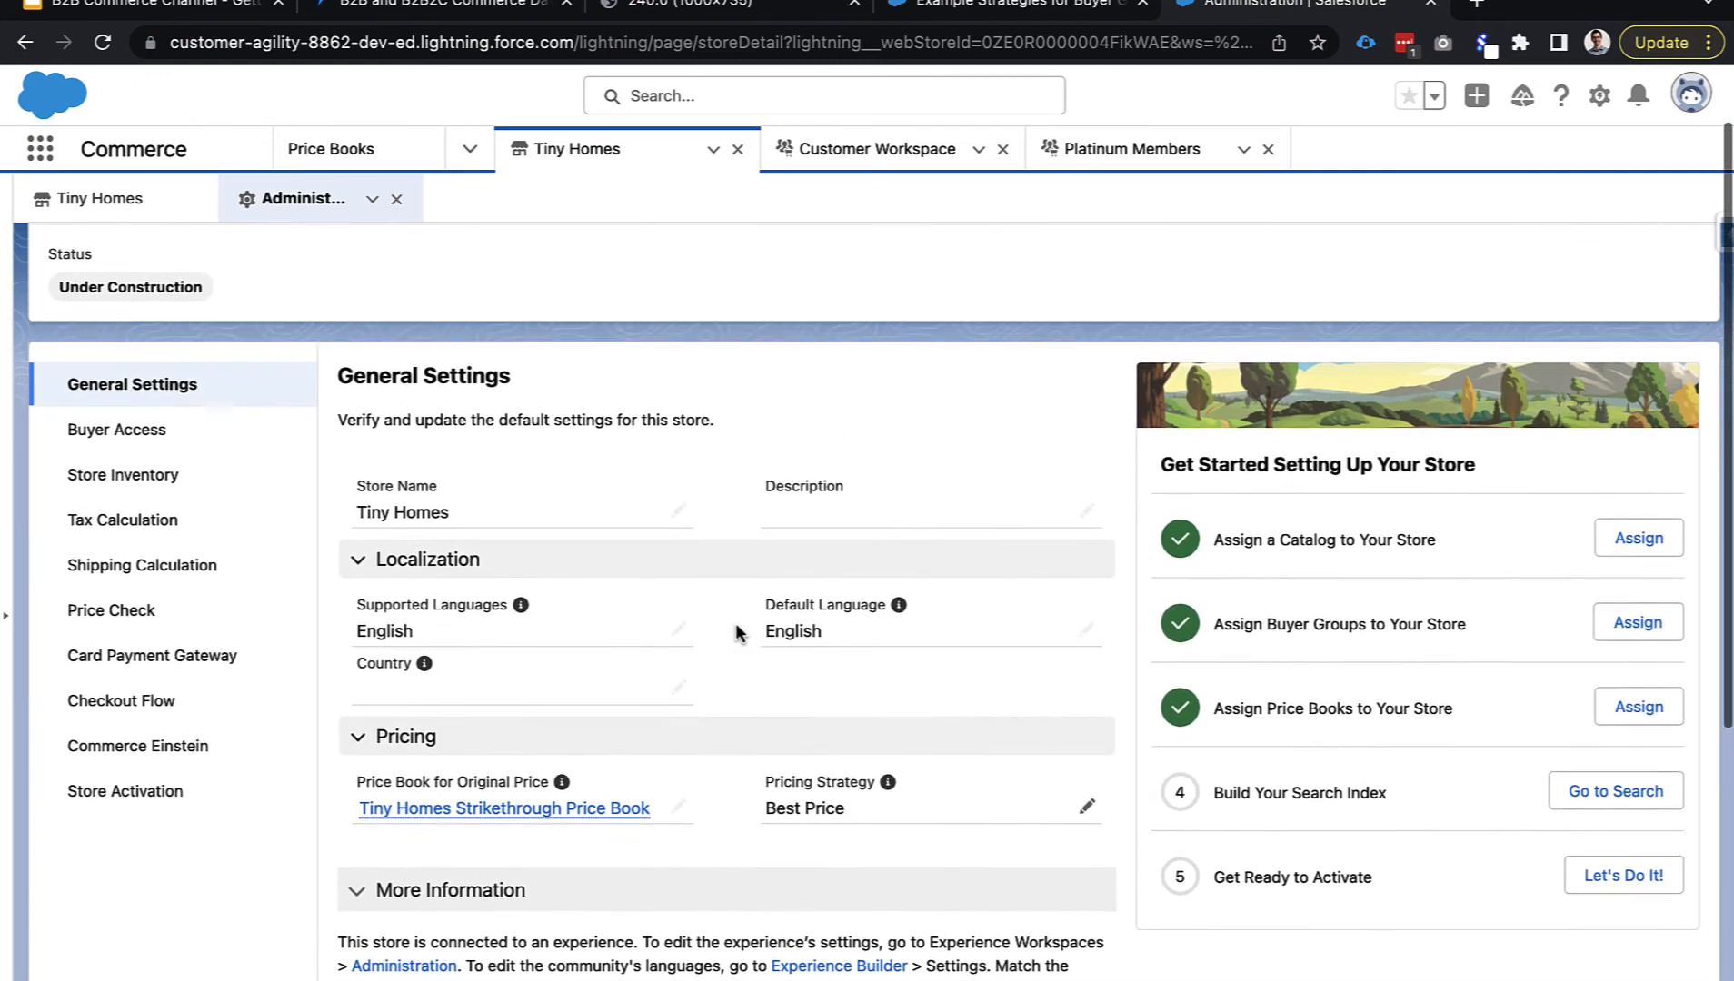
scroll(736, 623, "up", 2)
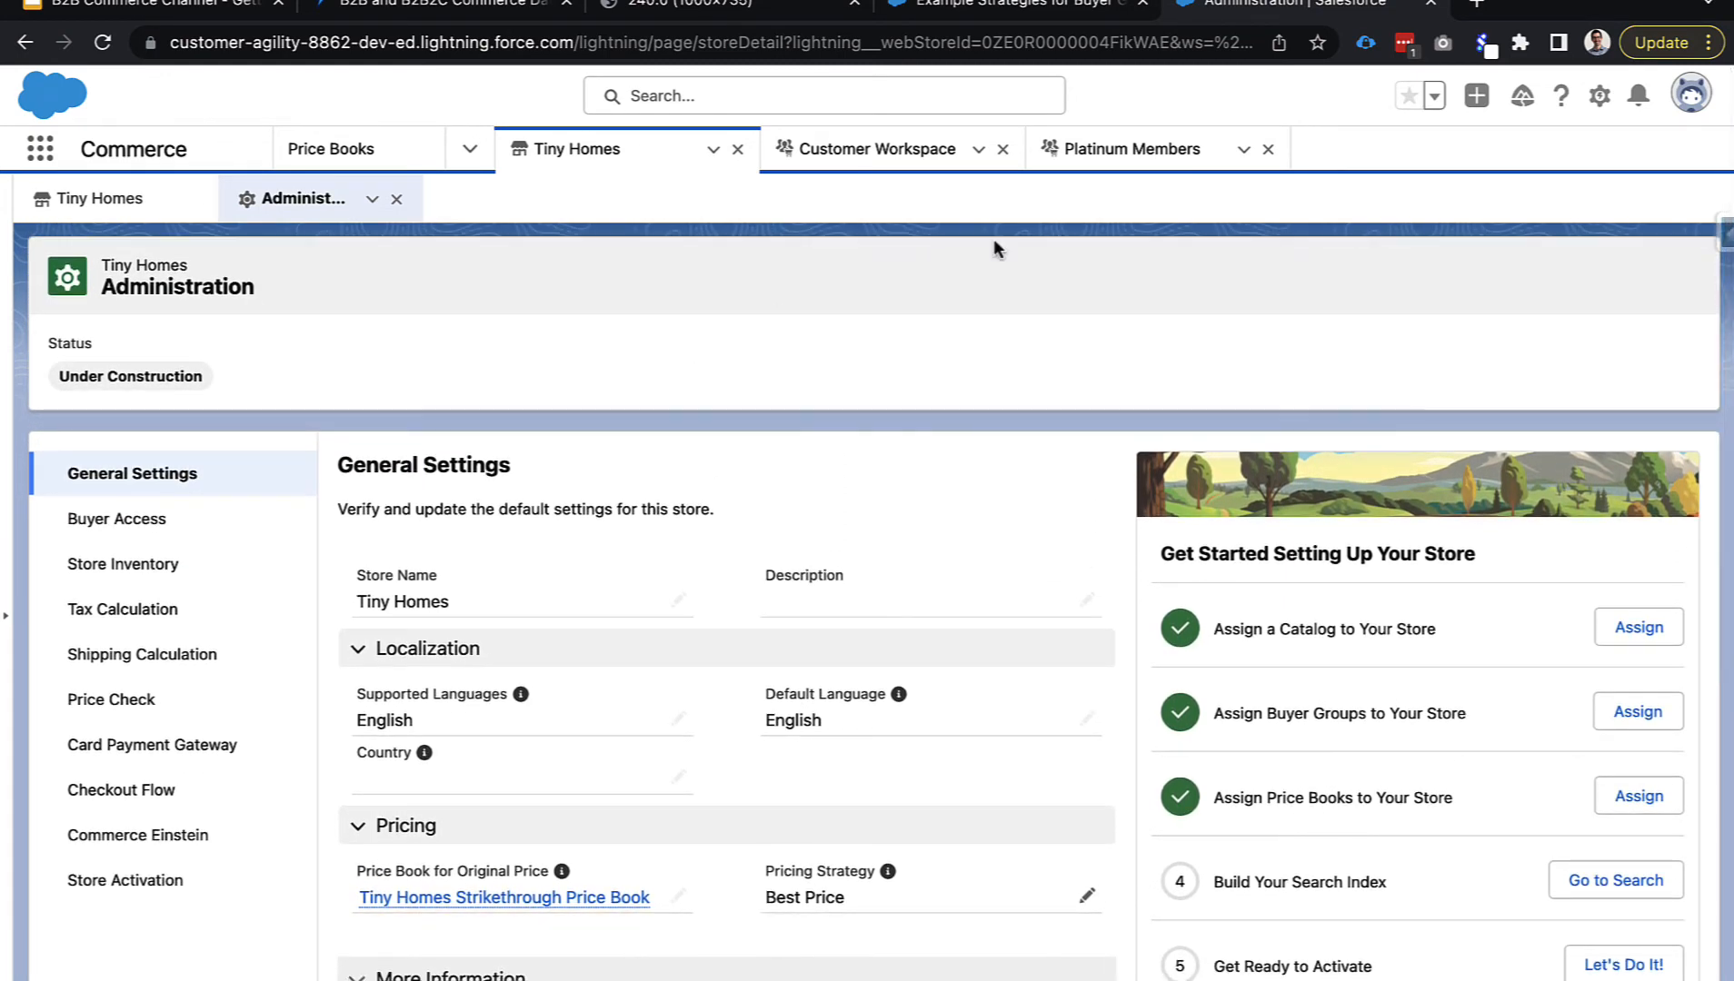
Return to the Platinum Members buyer group, assign the Platinum Policy entitlement to it, save, and close the assignment record.
left_click(1132, 149)
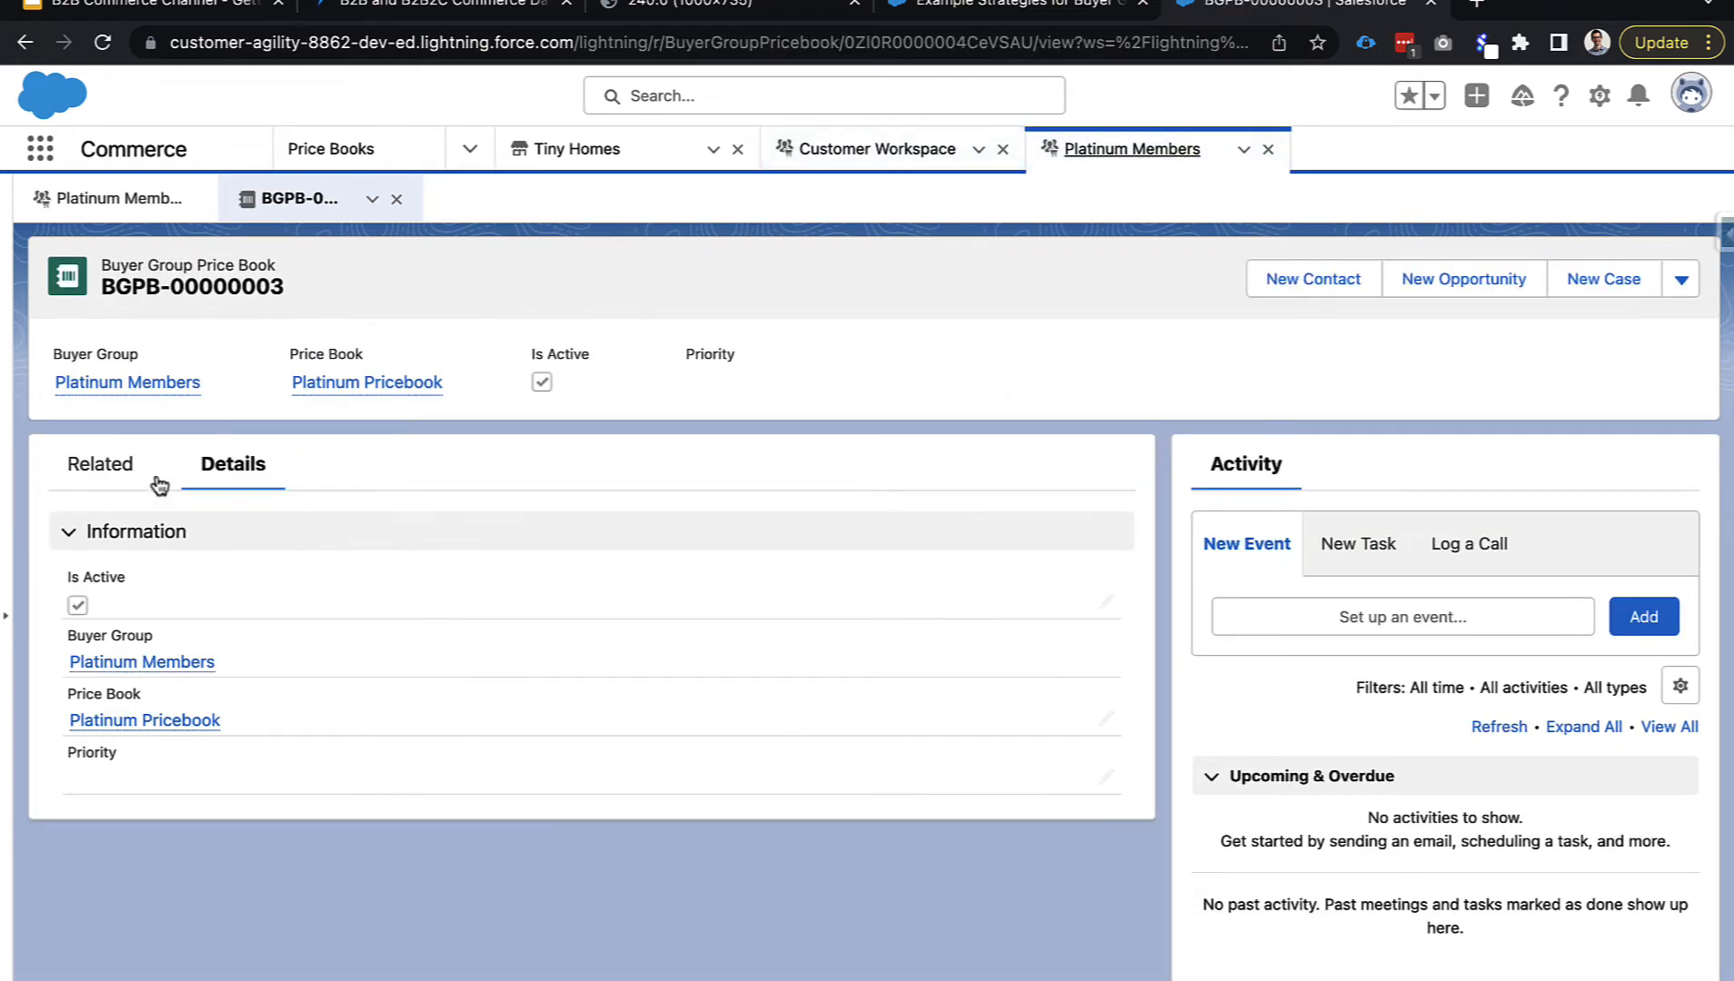
left_click(396, 199)
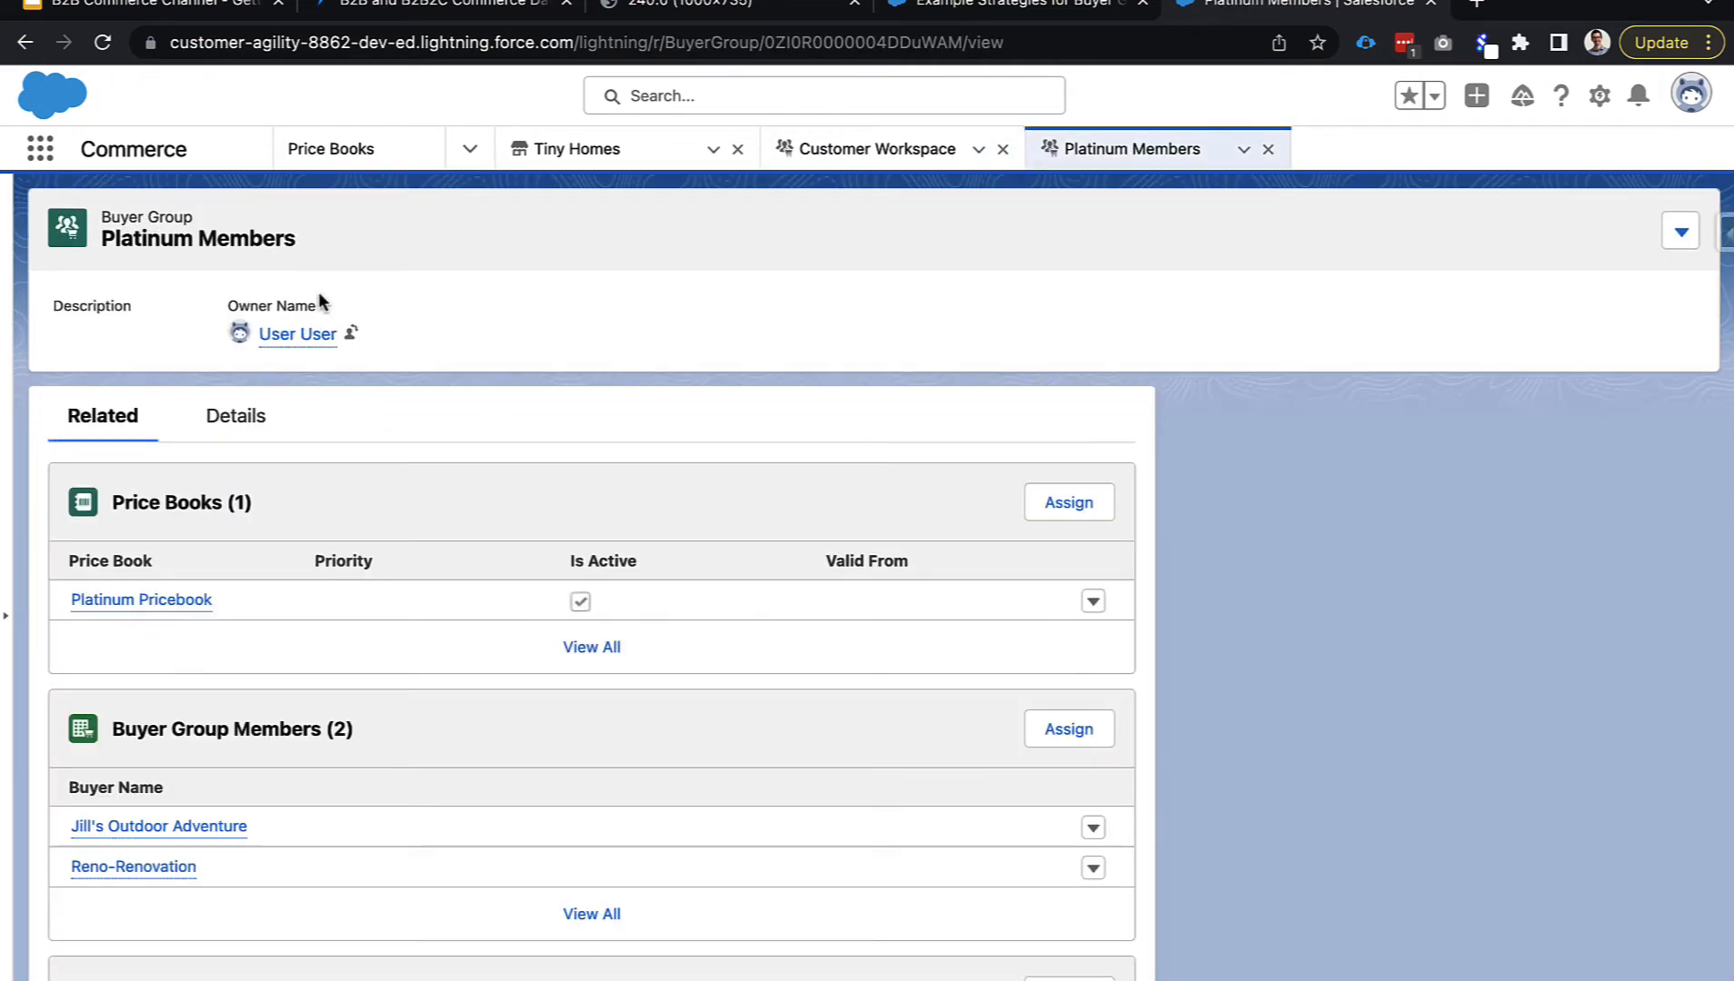
scroll(745, 727, "down", 3)
left_click(1062, 760)
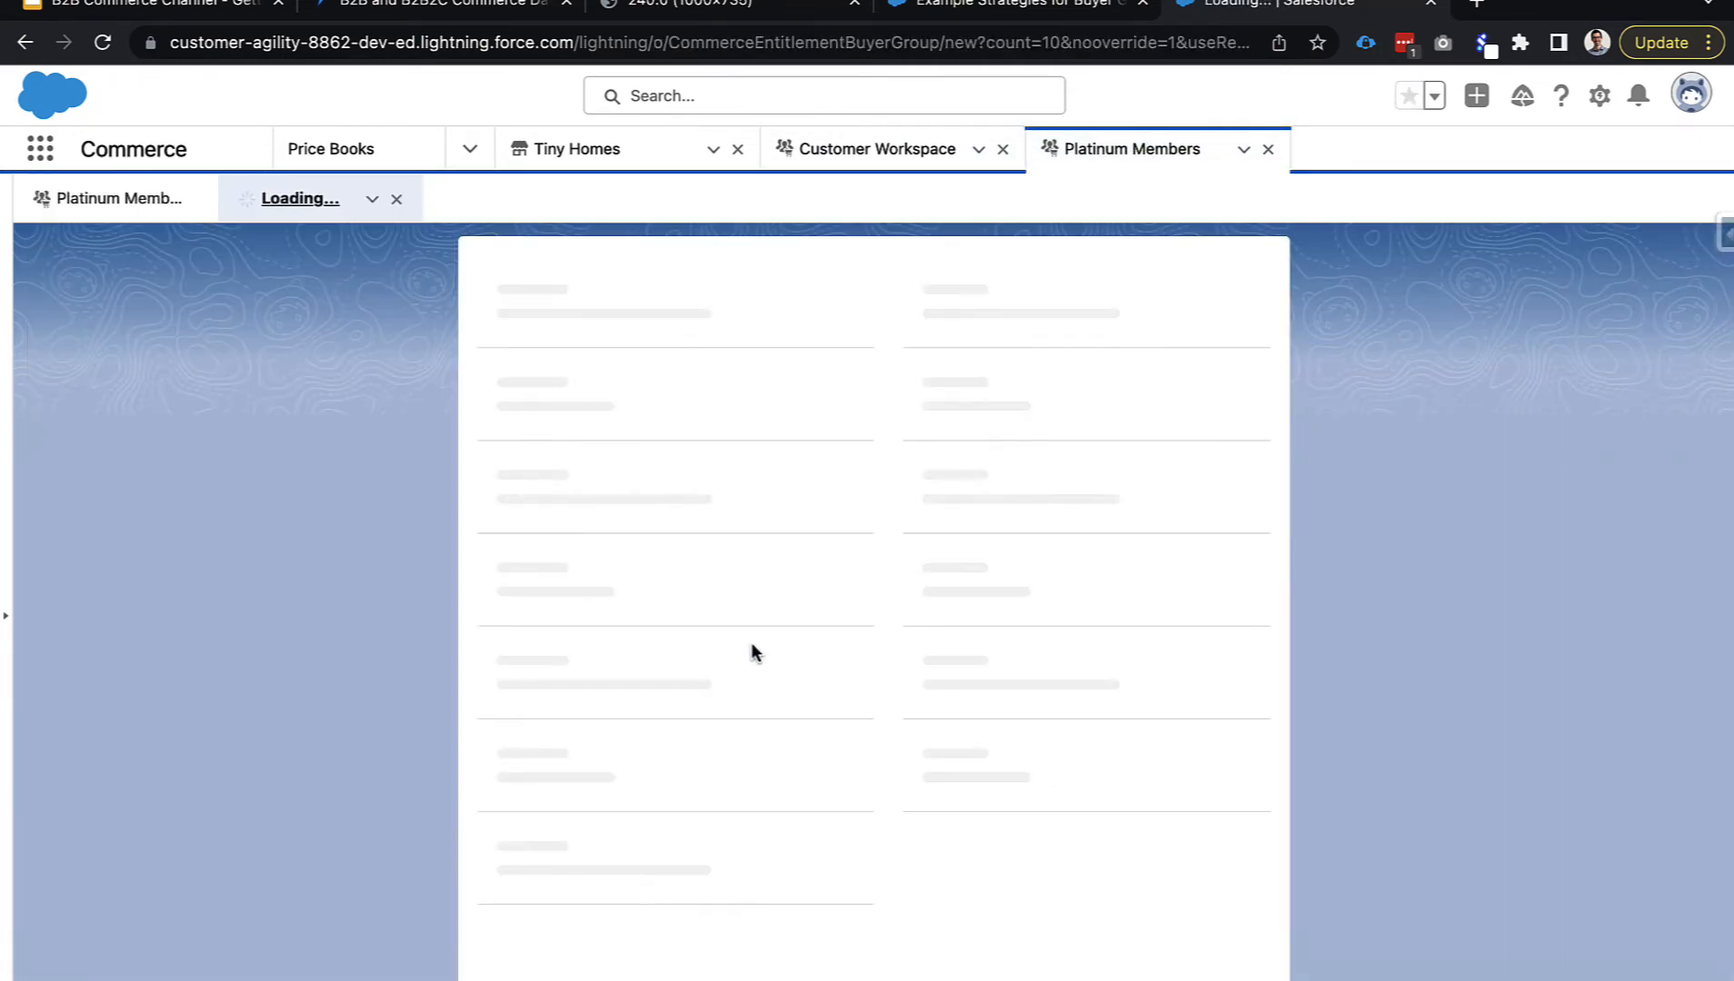
left_click(618, 542)
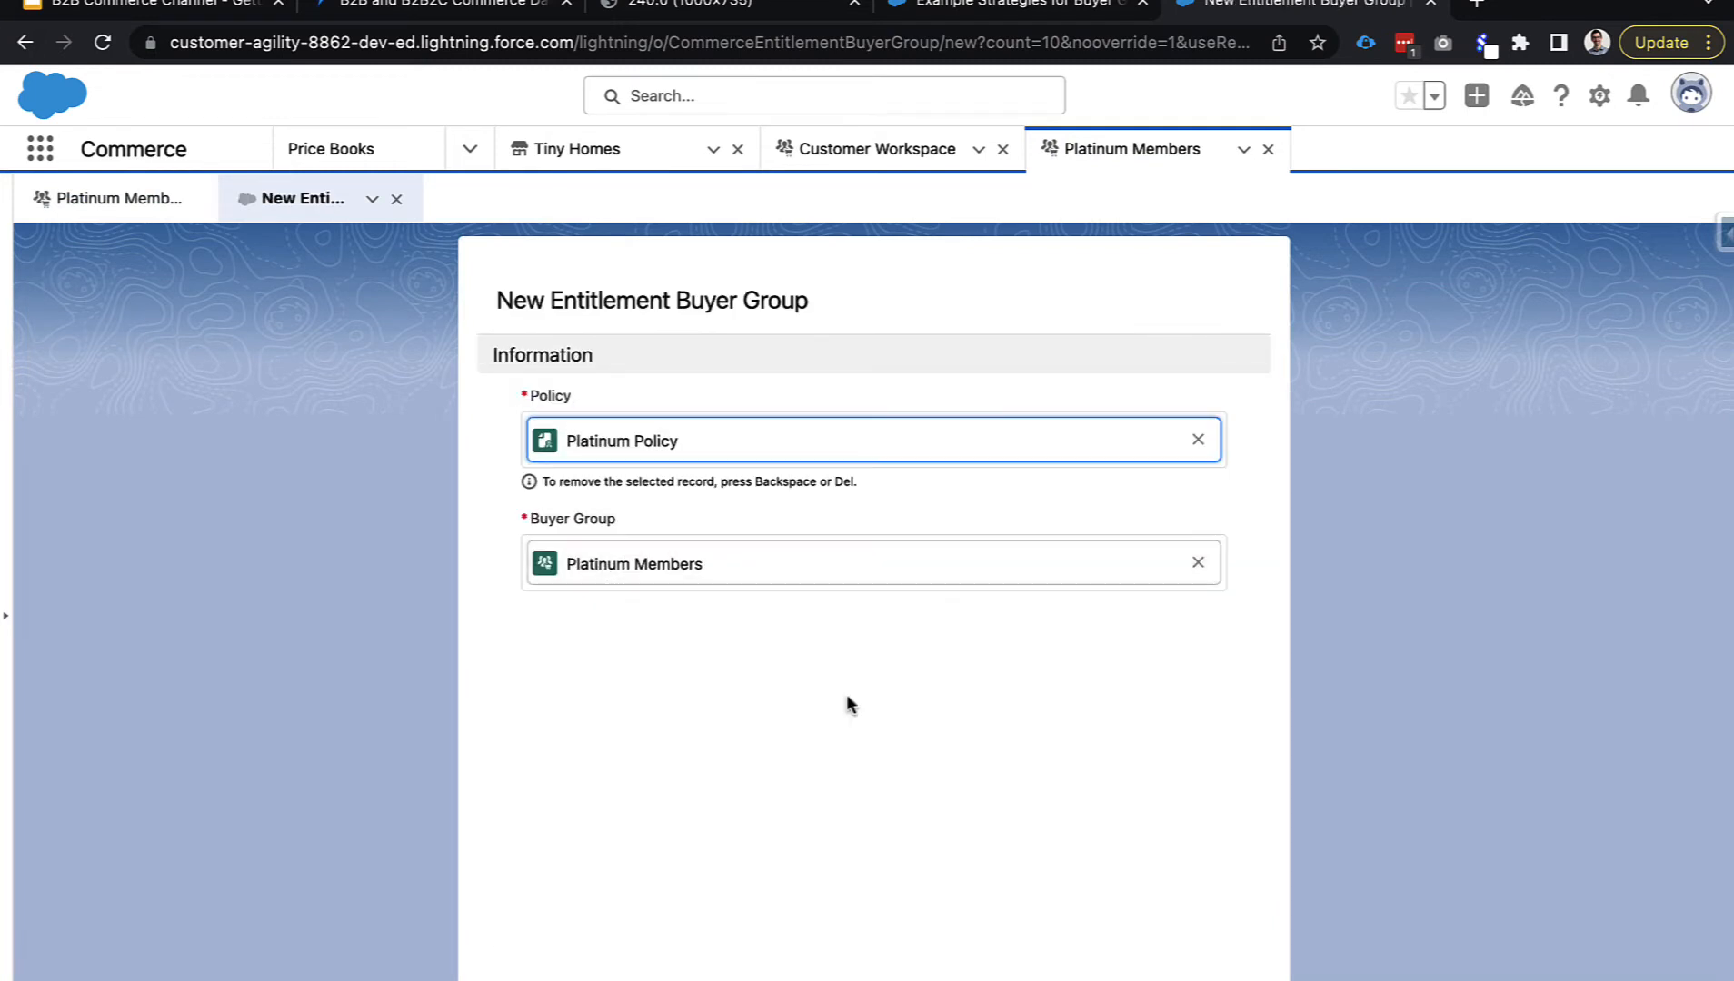
left_click(985, 979)
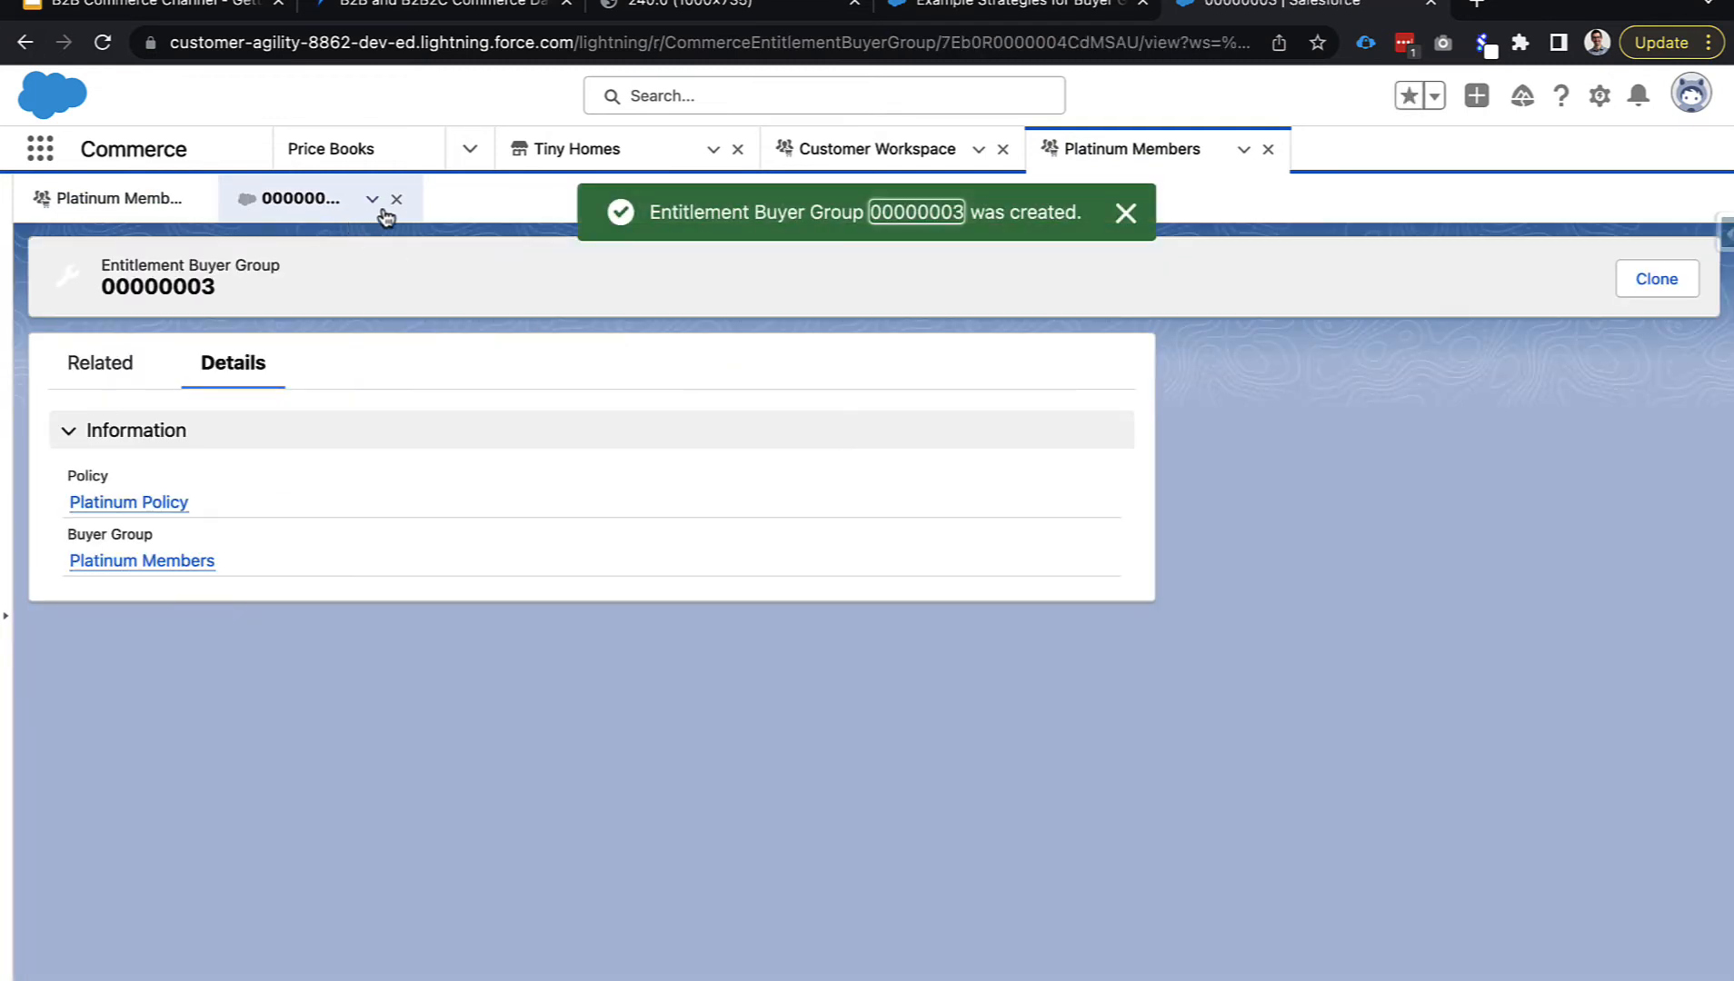
left_click(392, 201)
scroll(505, 623, "down", 3)
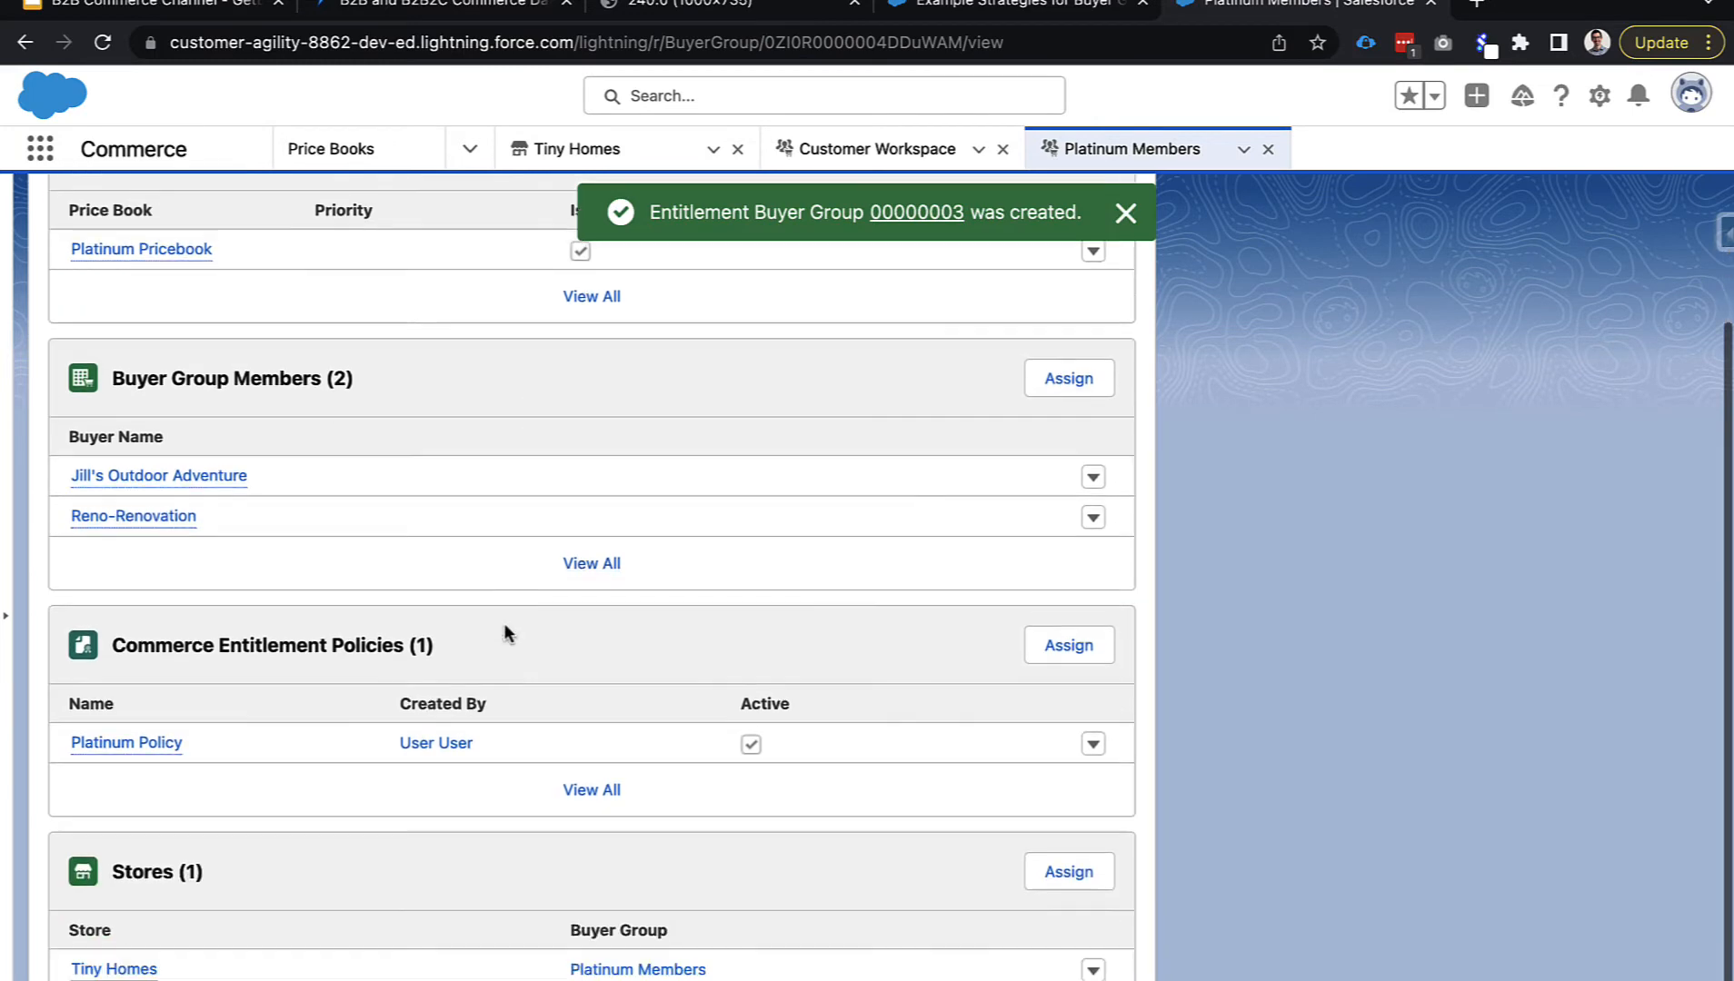
Switch to the Gold Members buyer group, assign the Gold Pricebook to it as active, save, and close the assignment record.
scroll(418, 436, "up", 3)
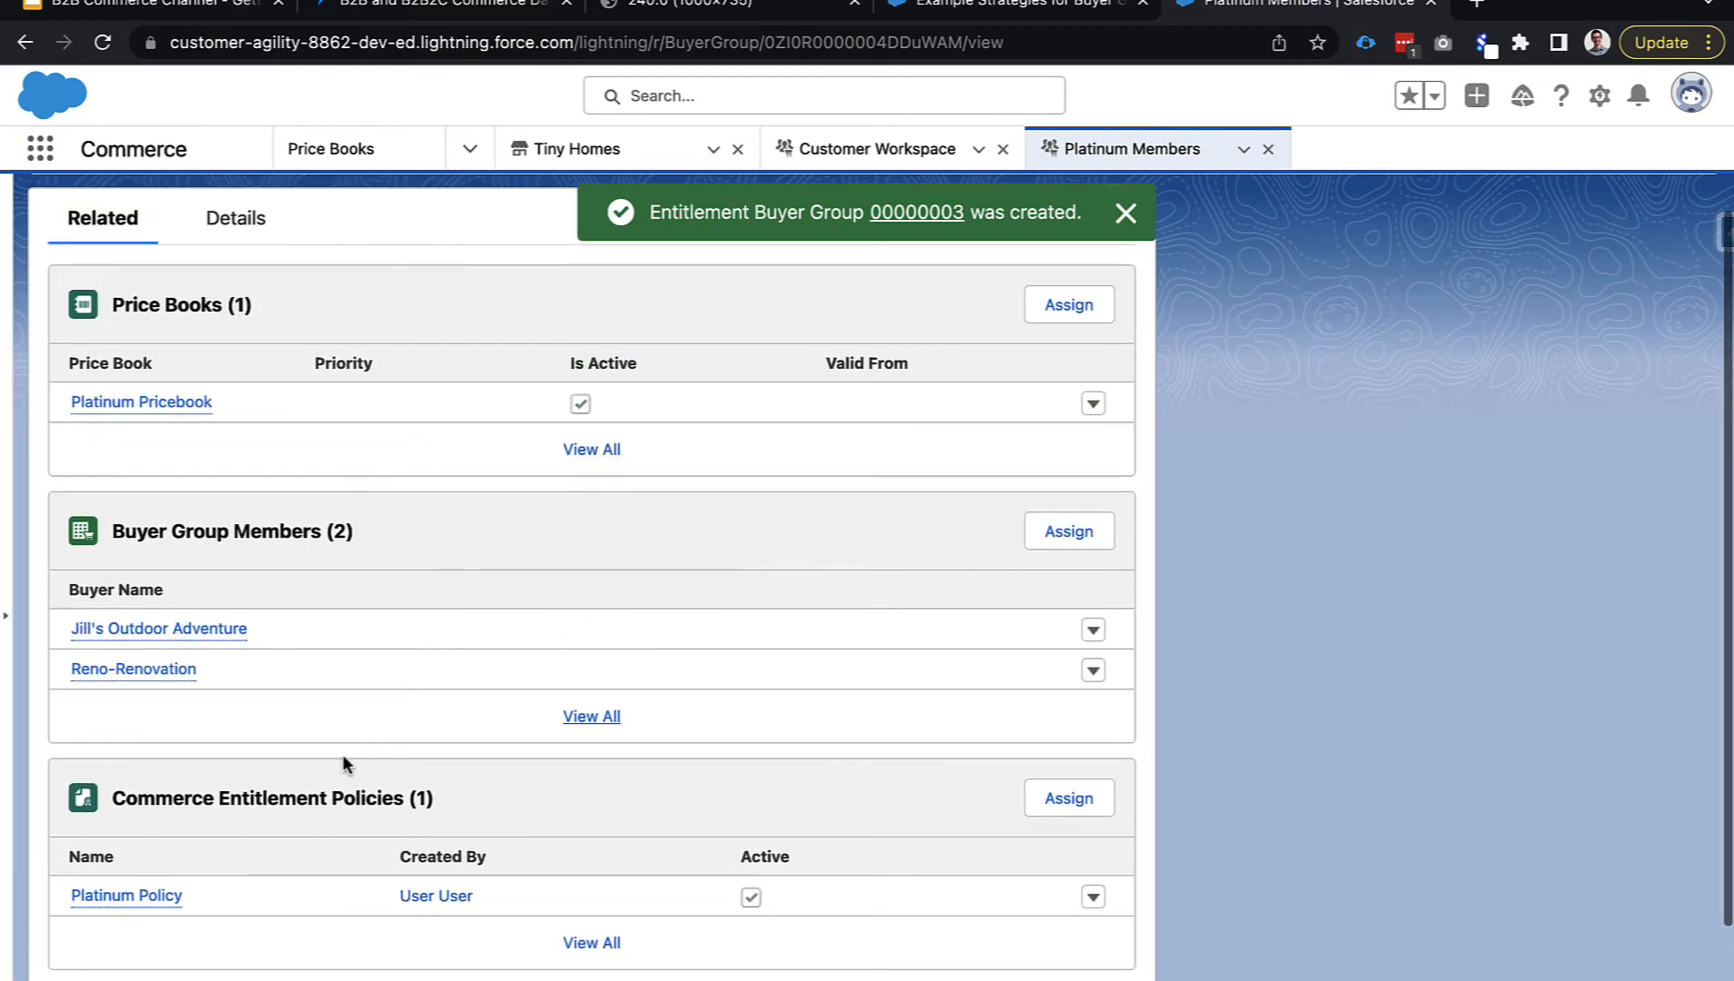
scroll(466, 565, "up", 3)
left_click(1268, 149)
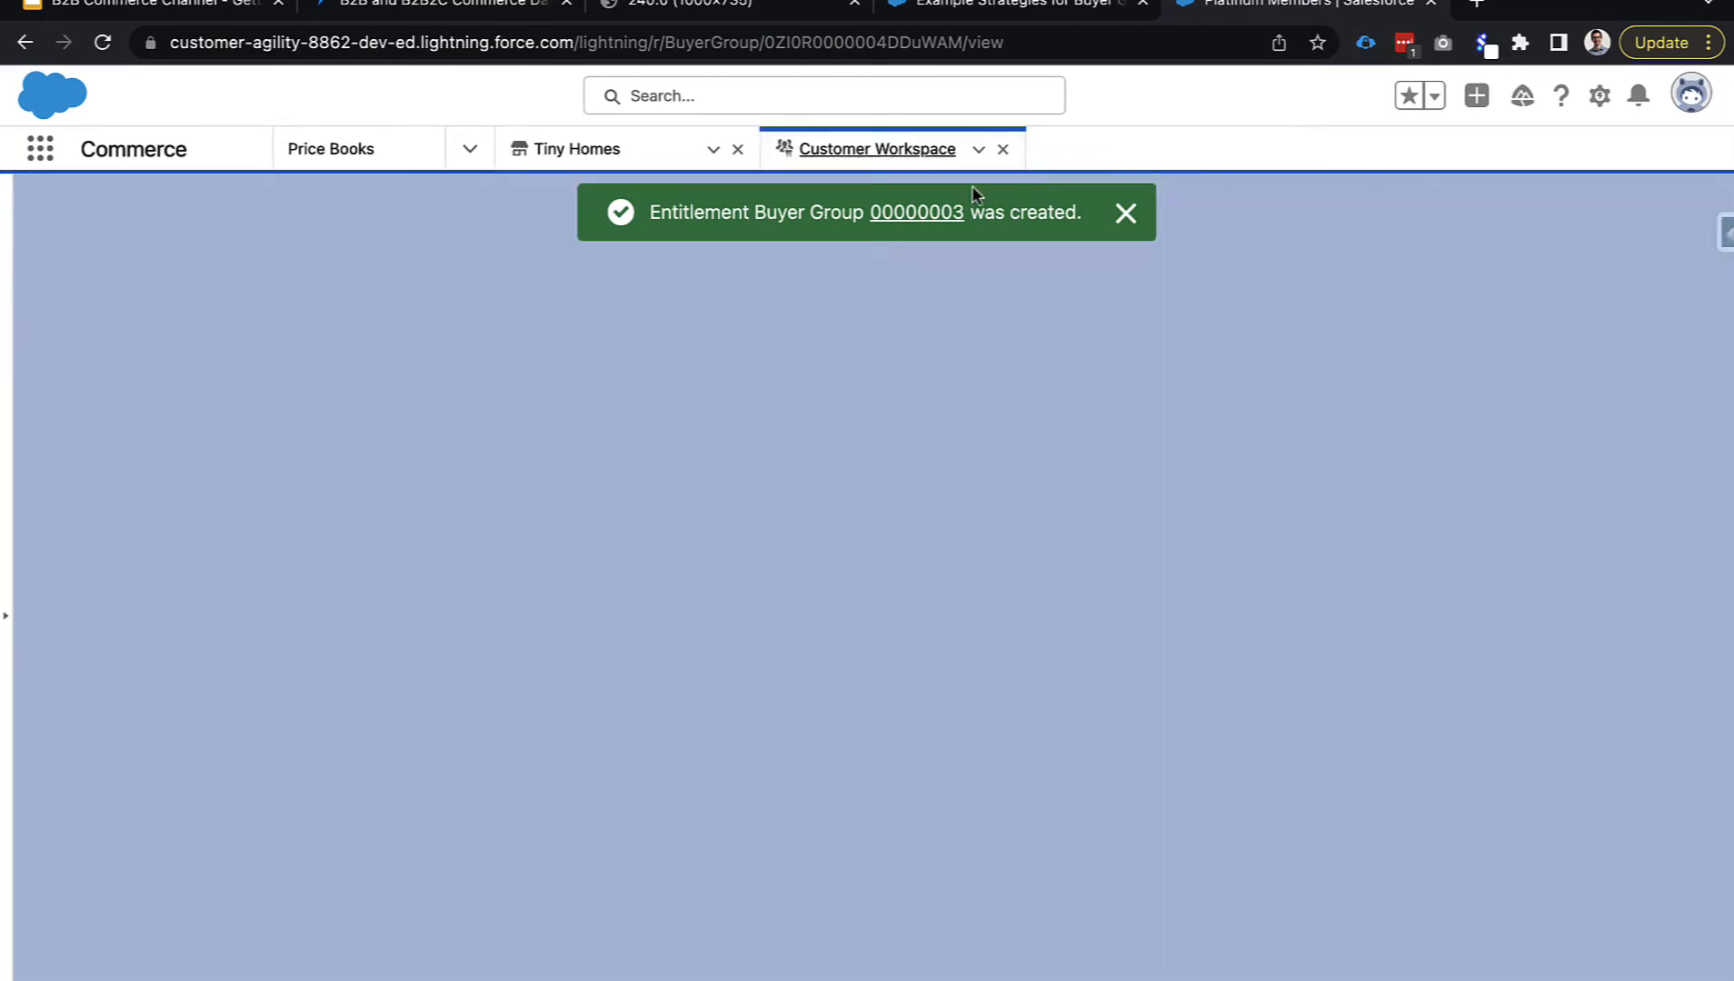
left_click(495, 451)
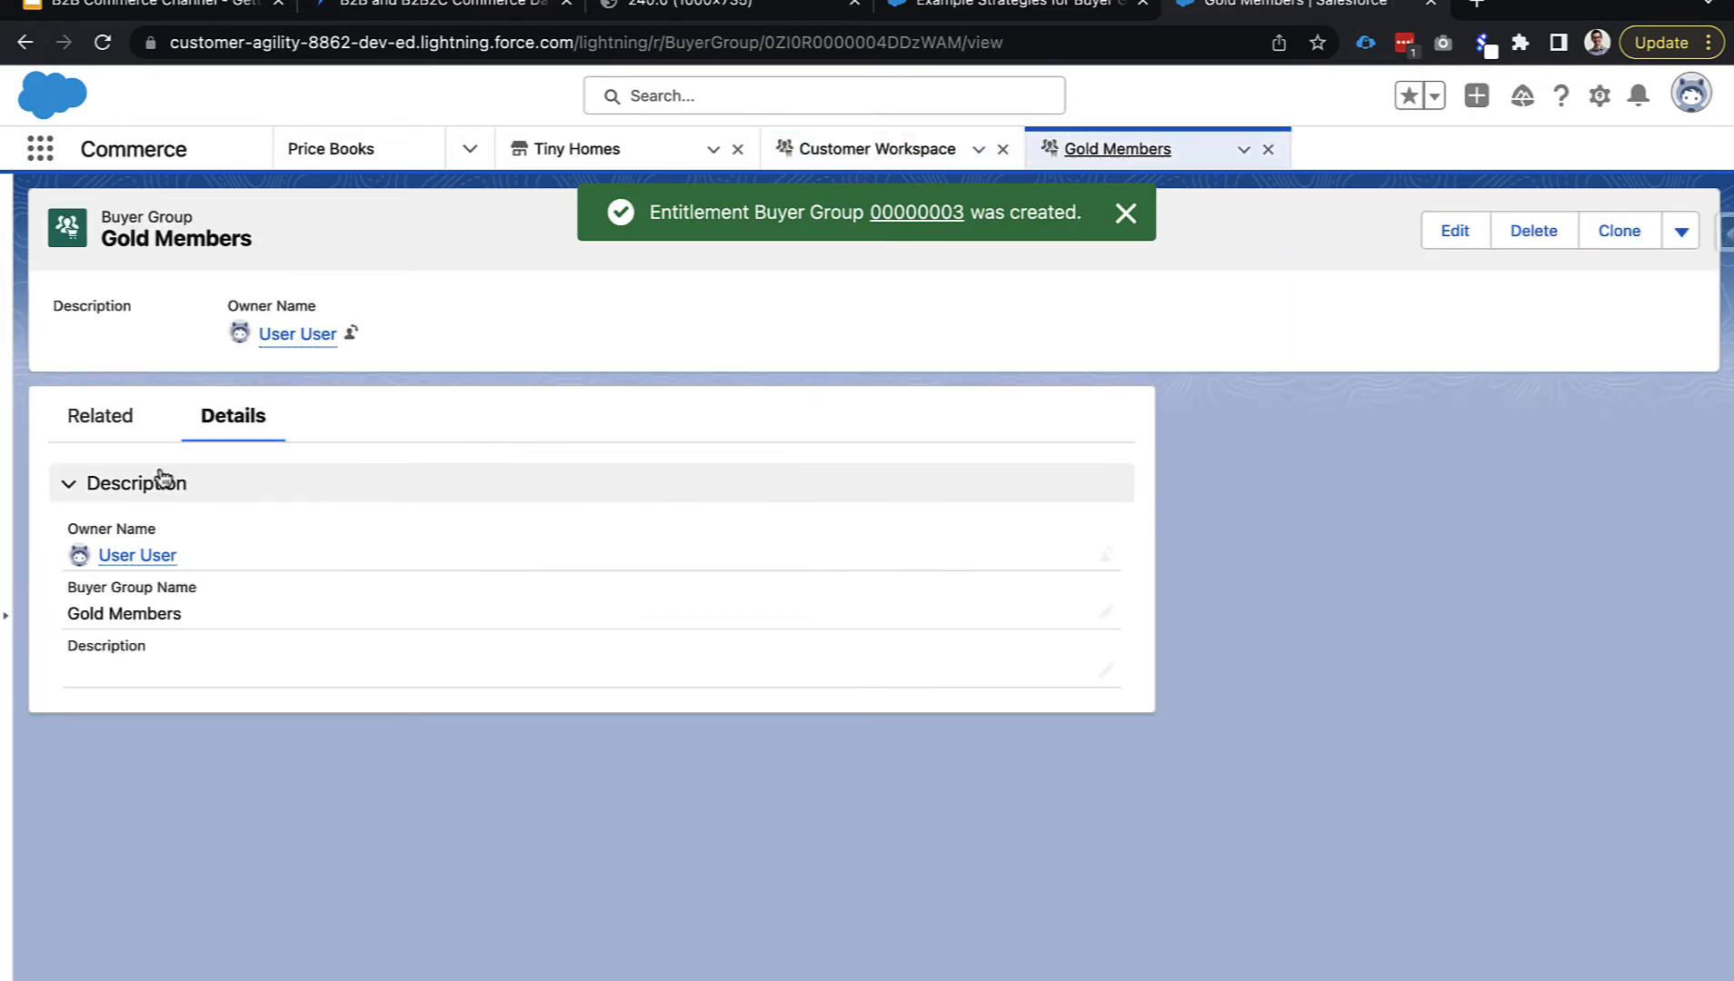
left_click(1039, 500)
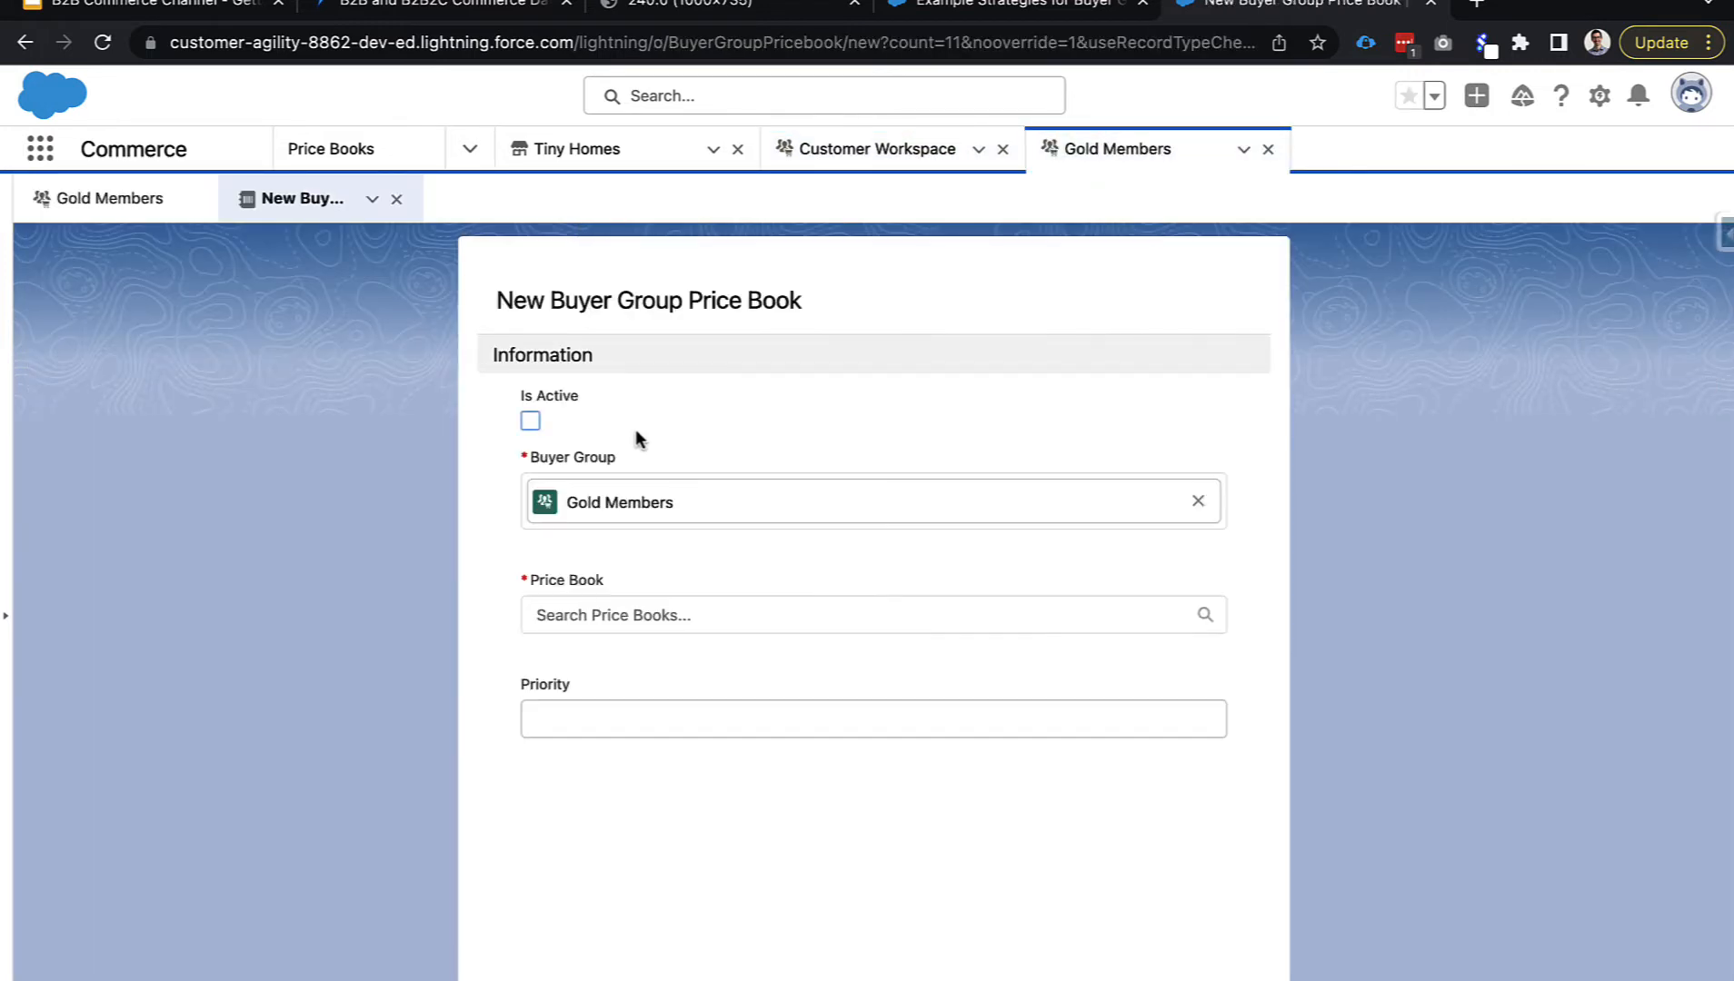
left_click(636, 616)
left_click(591, 661)
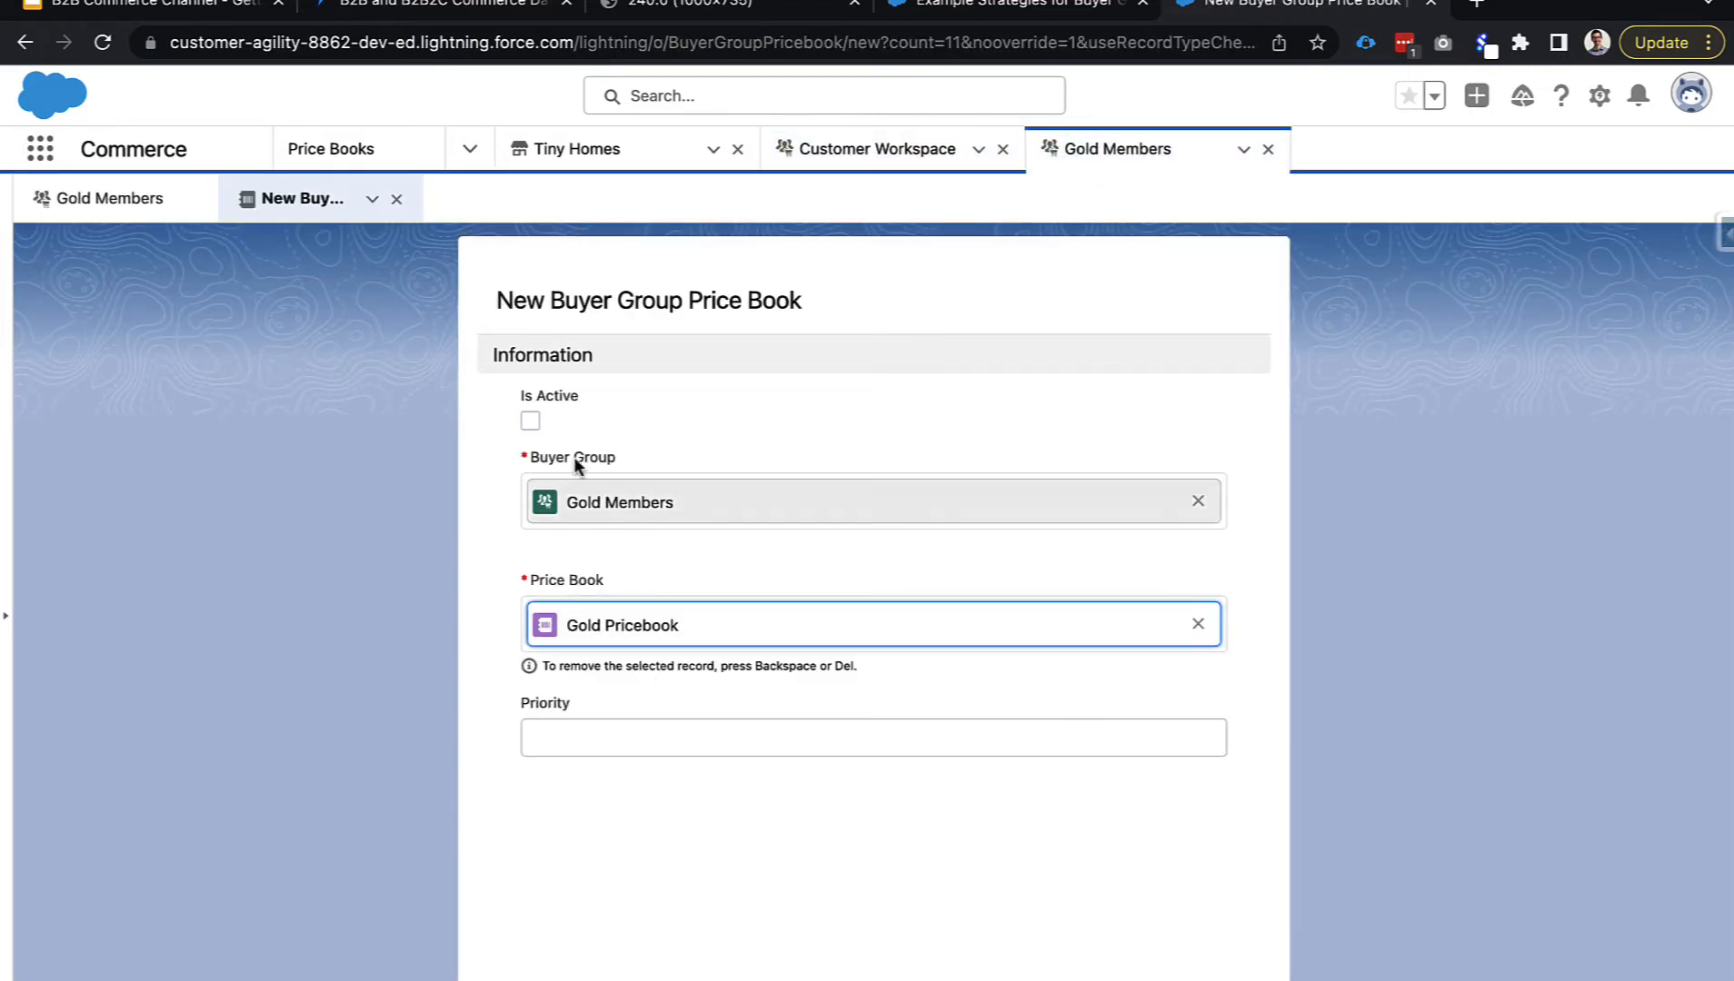
left_click(530, 421)
left_click(982, 971)
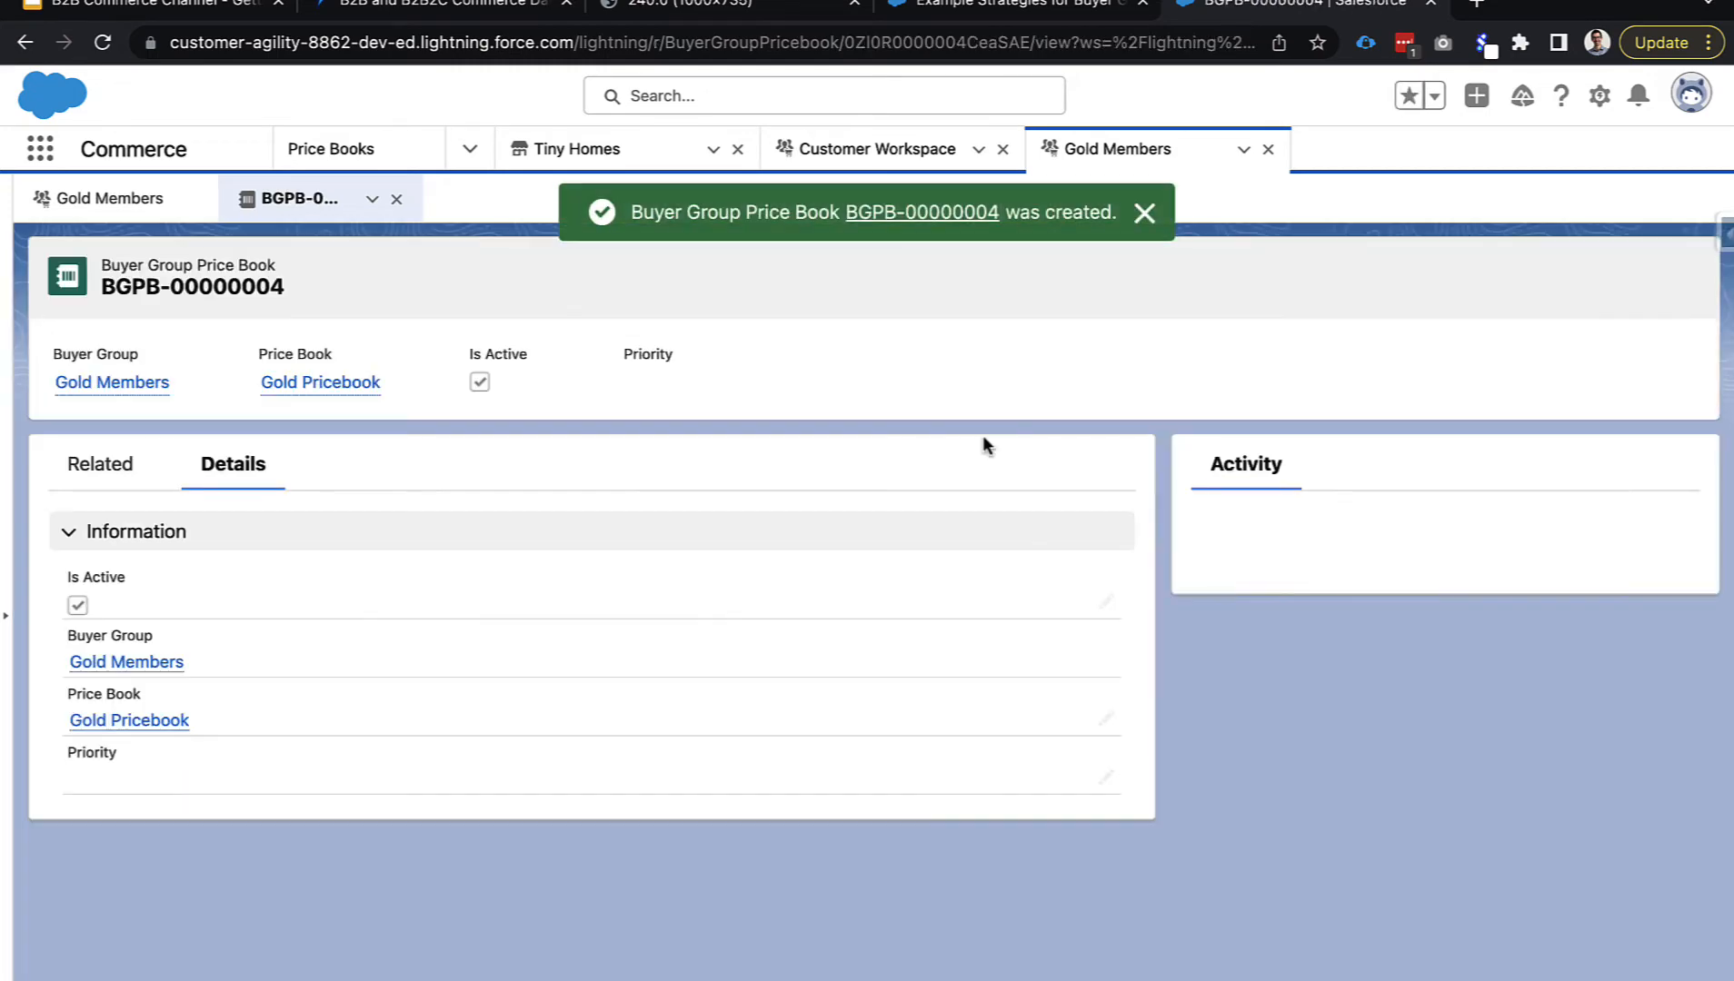
left_click(397, 199)
Assign the Gold Policy entitlement to the Gold Members buyer group, save it, and return to the refreshed buyer group list.
scroll(982, 886, "down", 3)
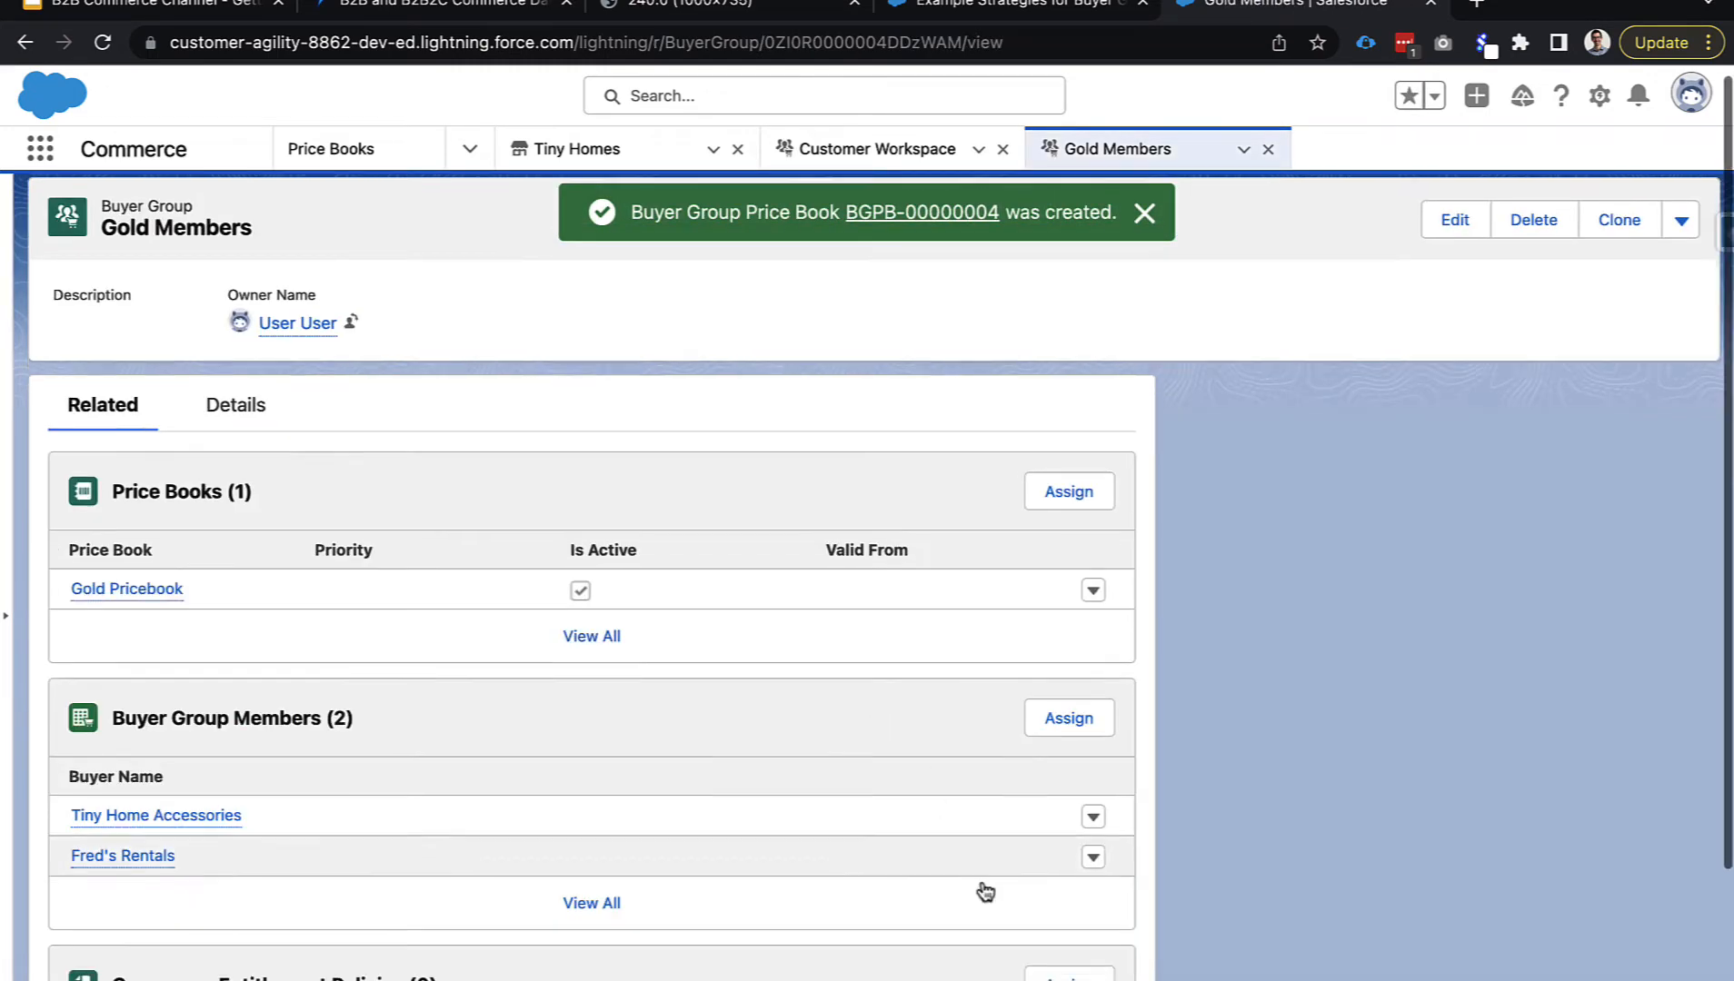
left_click(1069, 872)
left_click(641, 431)
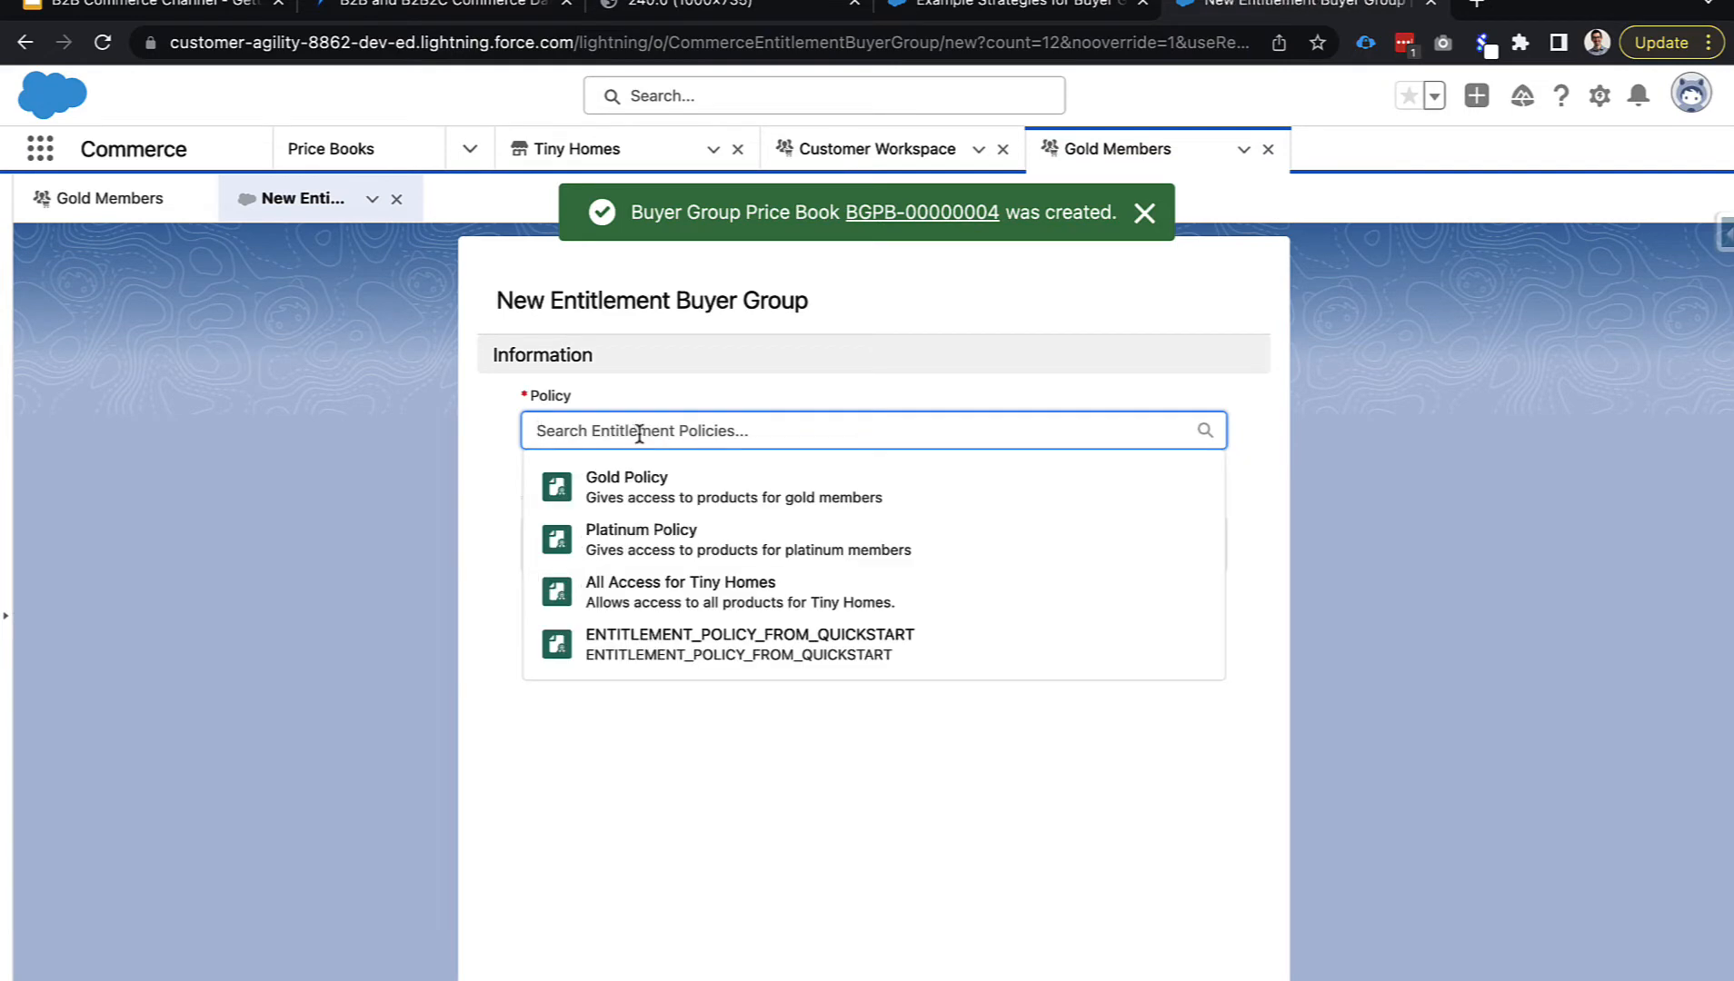
left_click(646, 476)
left_click(982, 970)
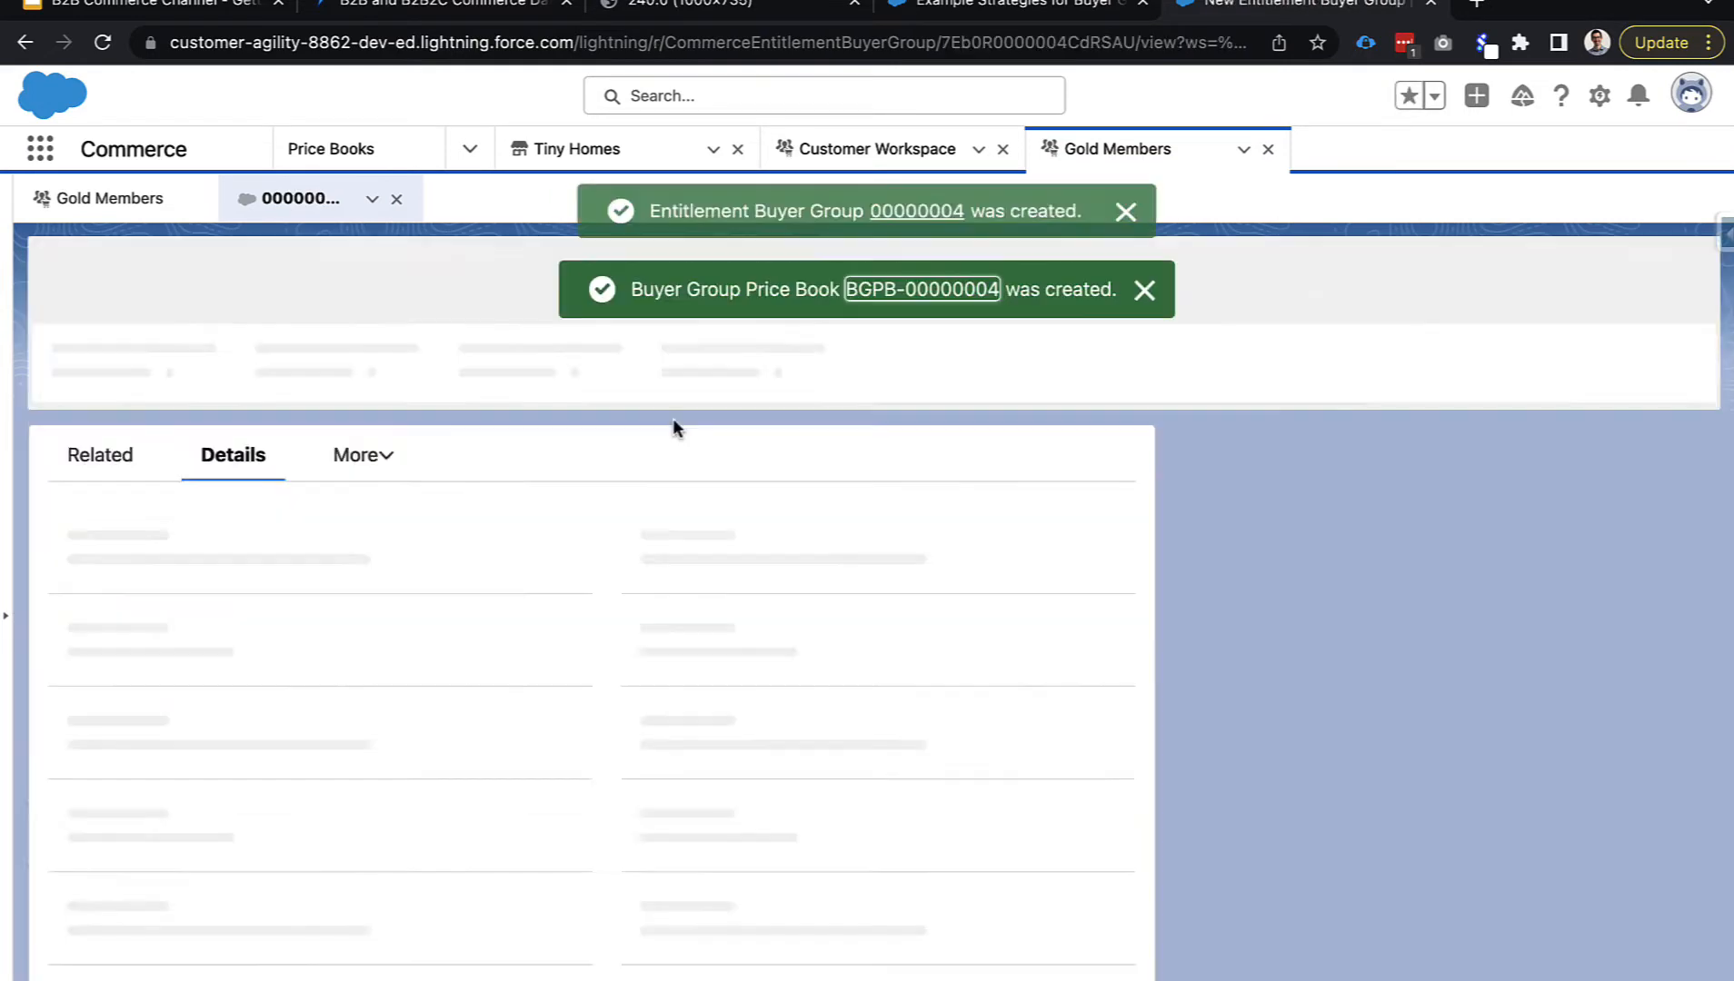
left_click(396, 199)
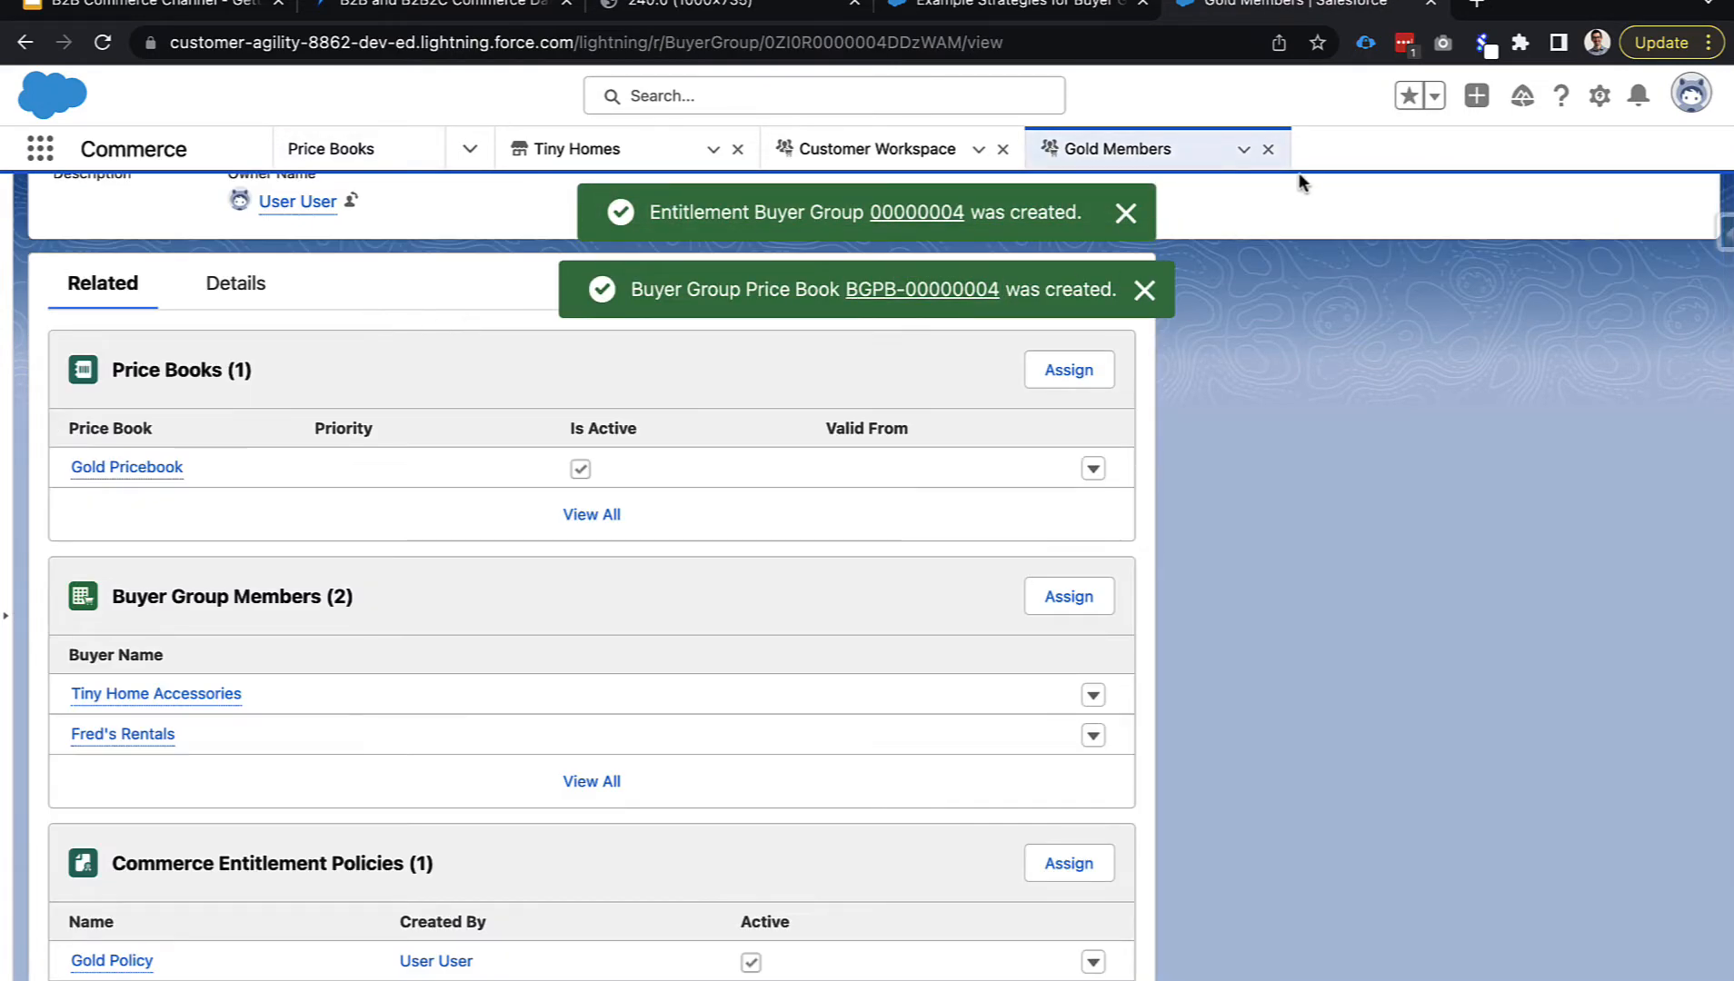
left_click(1268, 149)
left_click(1636, 342)
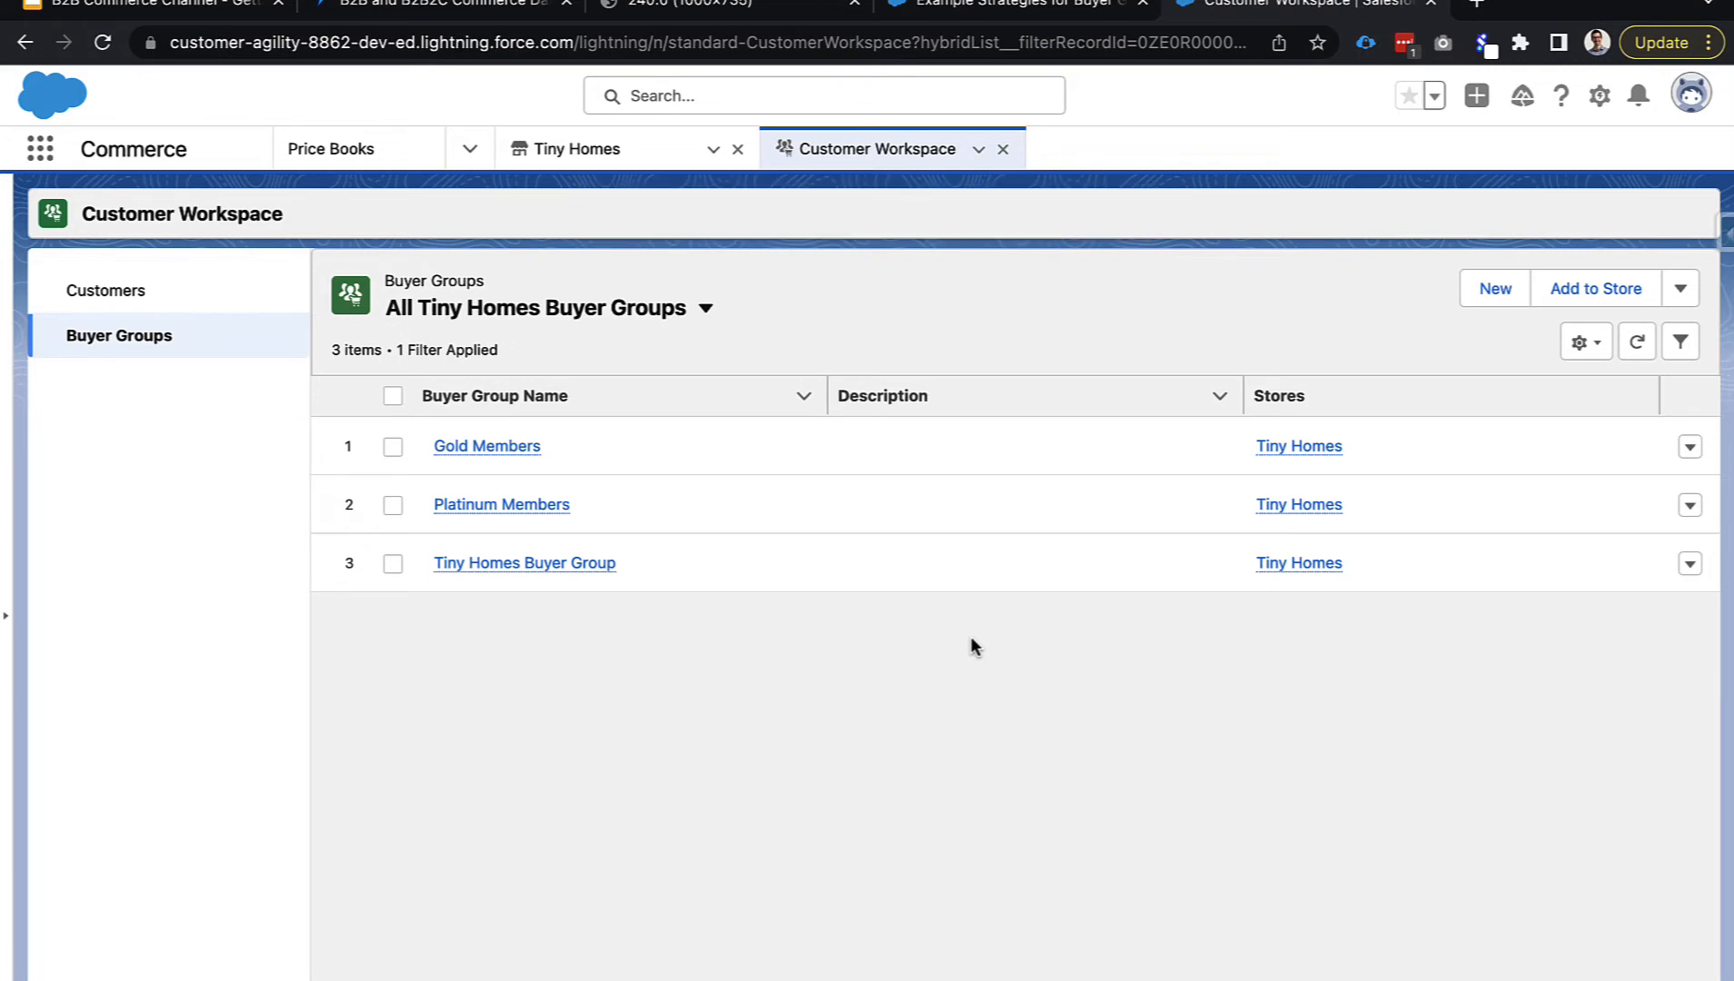
Add Products to the Commerce app's navigation items and save the updated navigation bar.
left_click(470, 149)
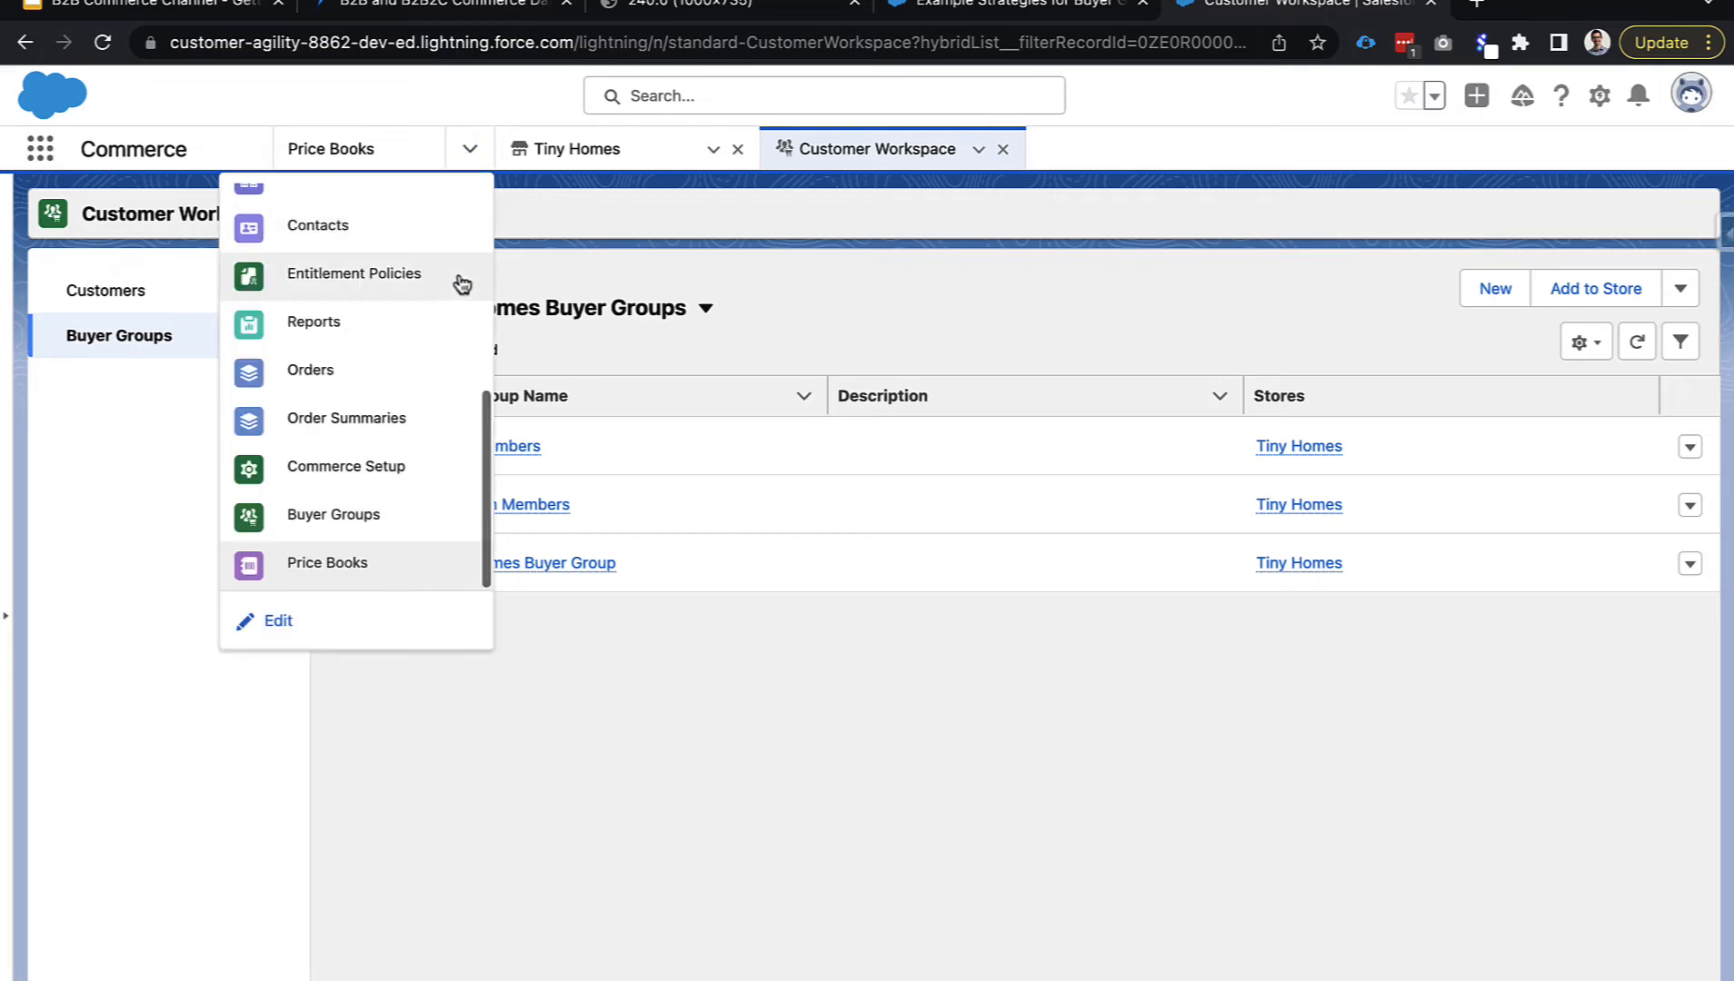
scroll(431, 390, "up", 5)
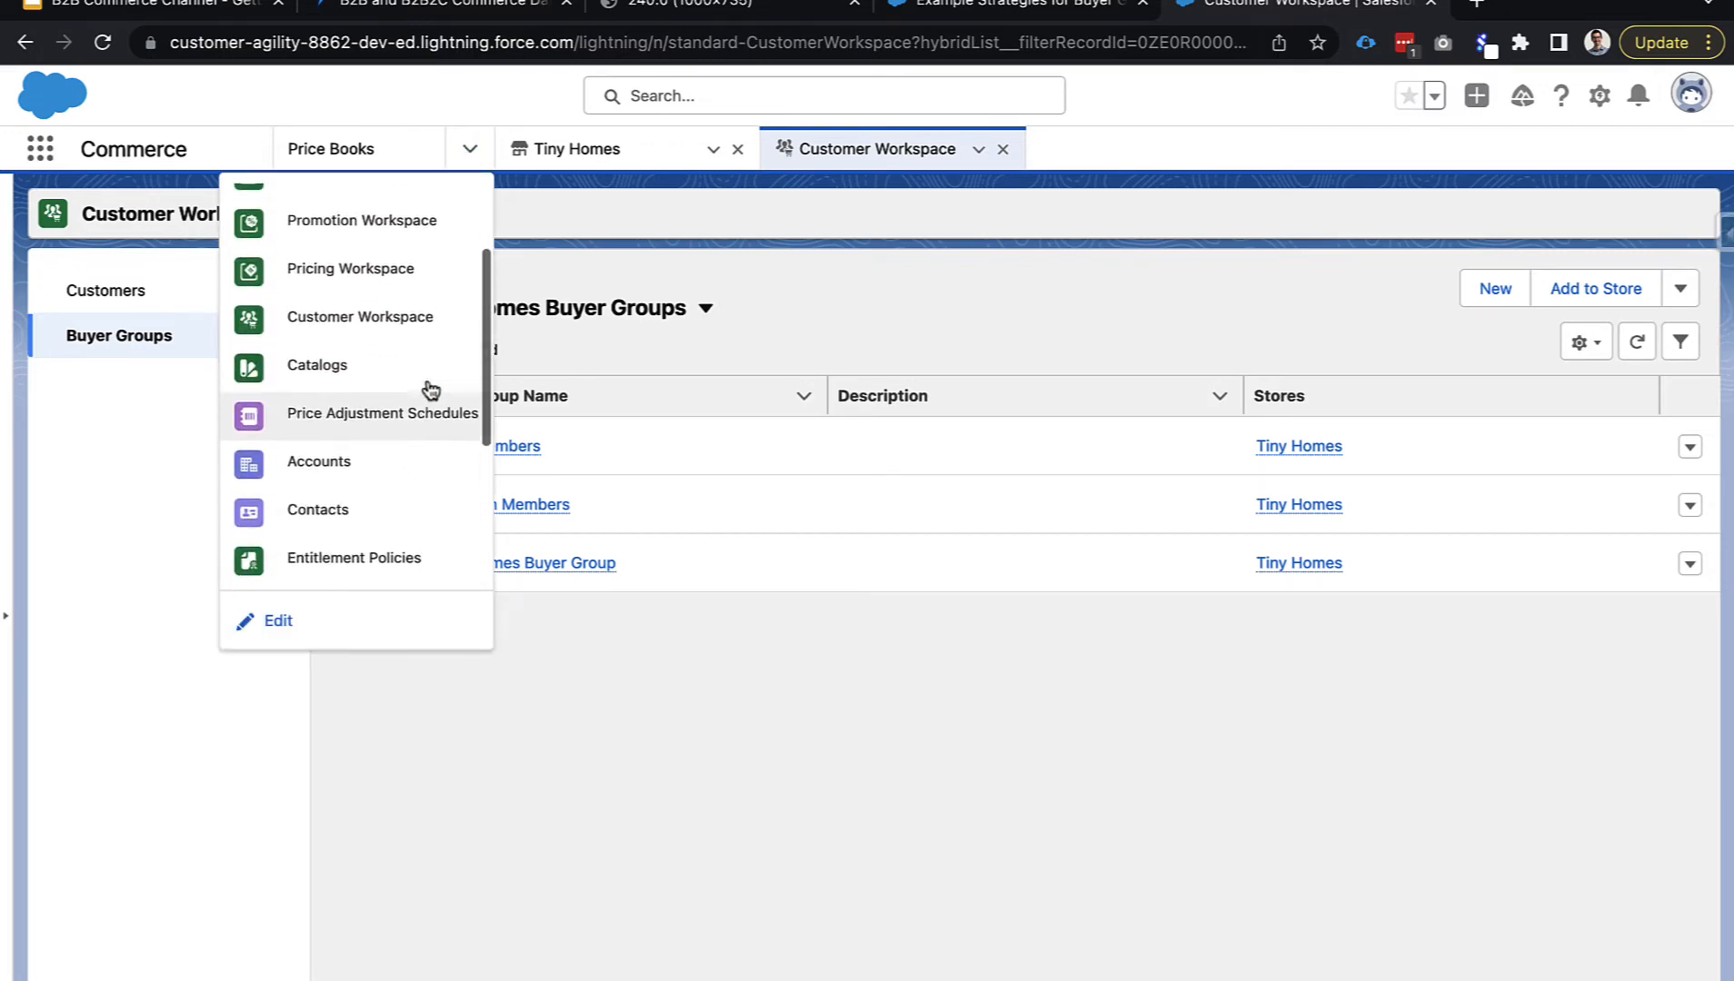
scroll(395, 491, "down", 5)
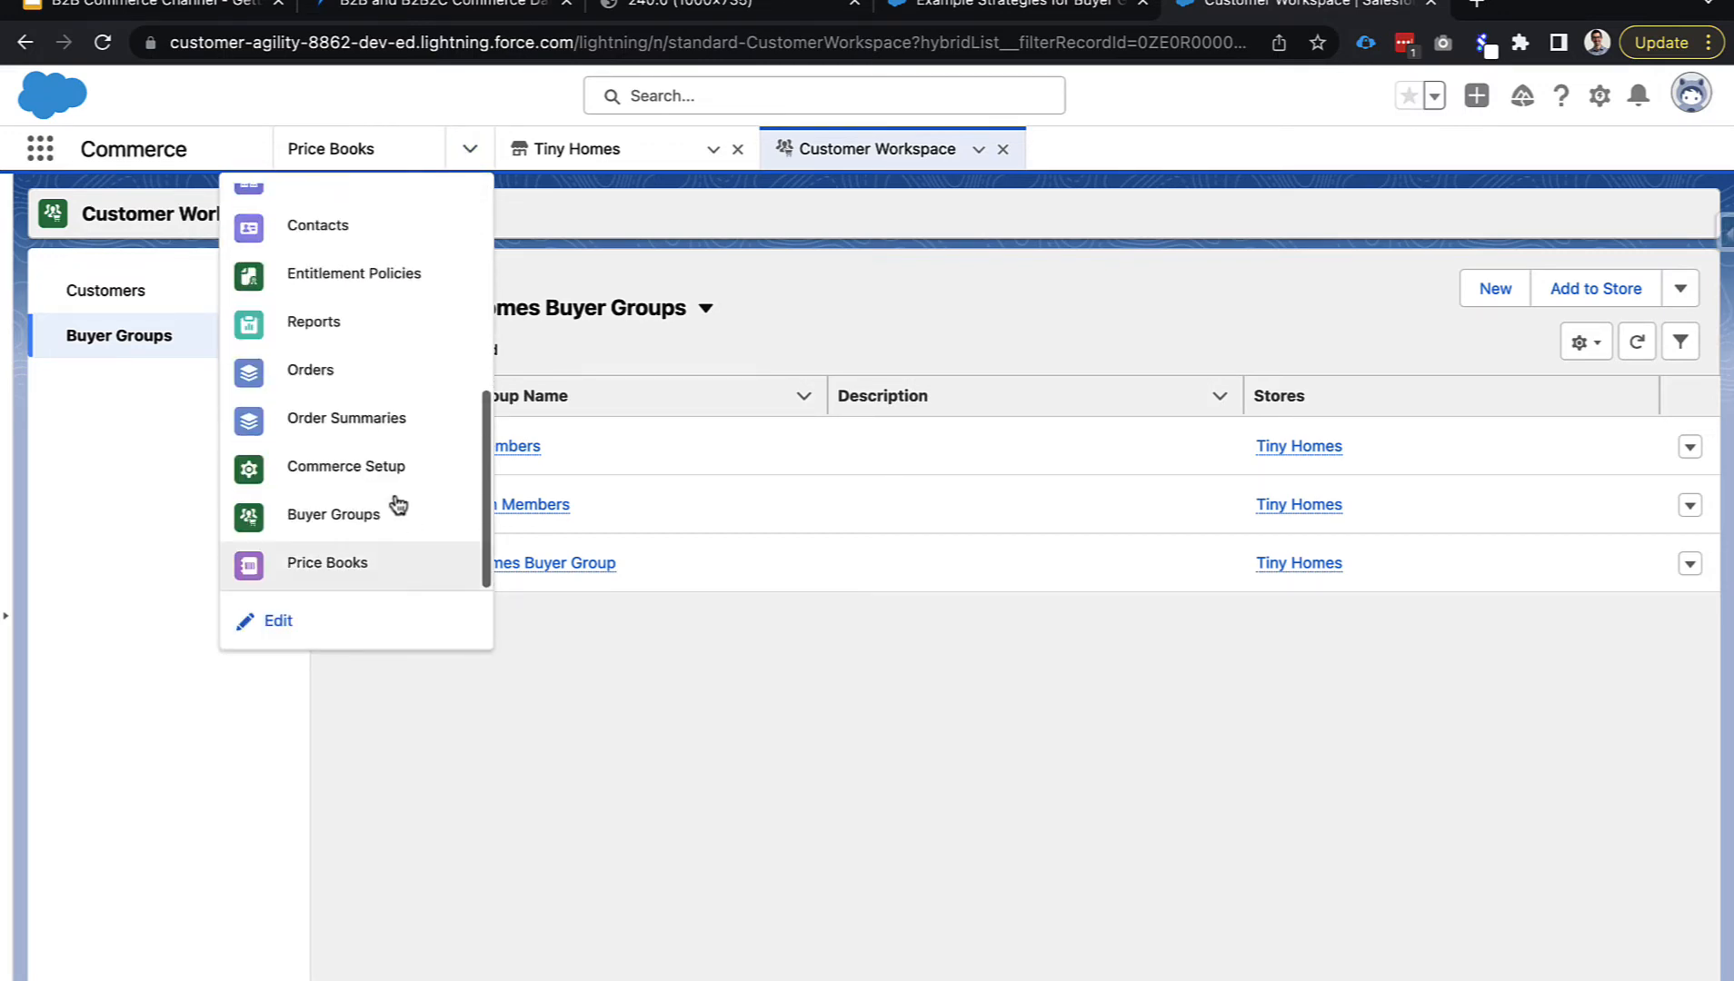
left_click(273, 621)
left_click(1109, 303)
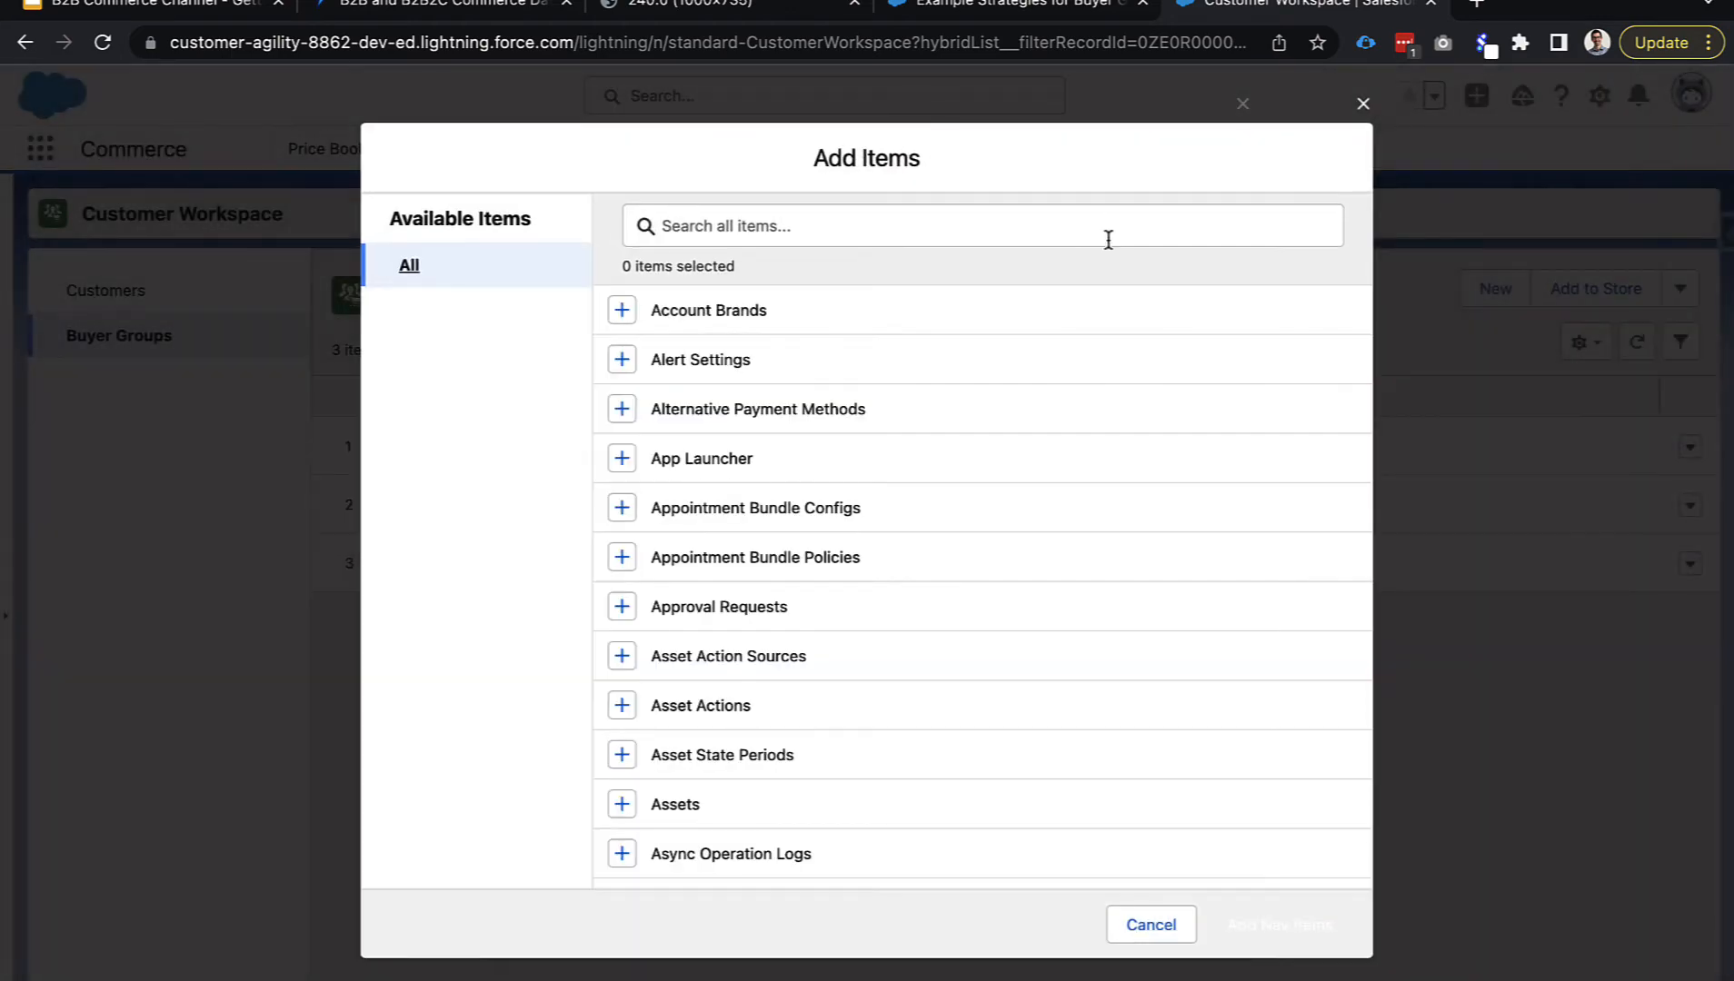
type("product")
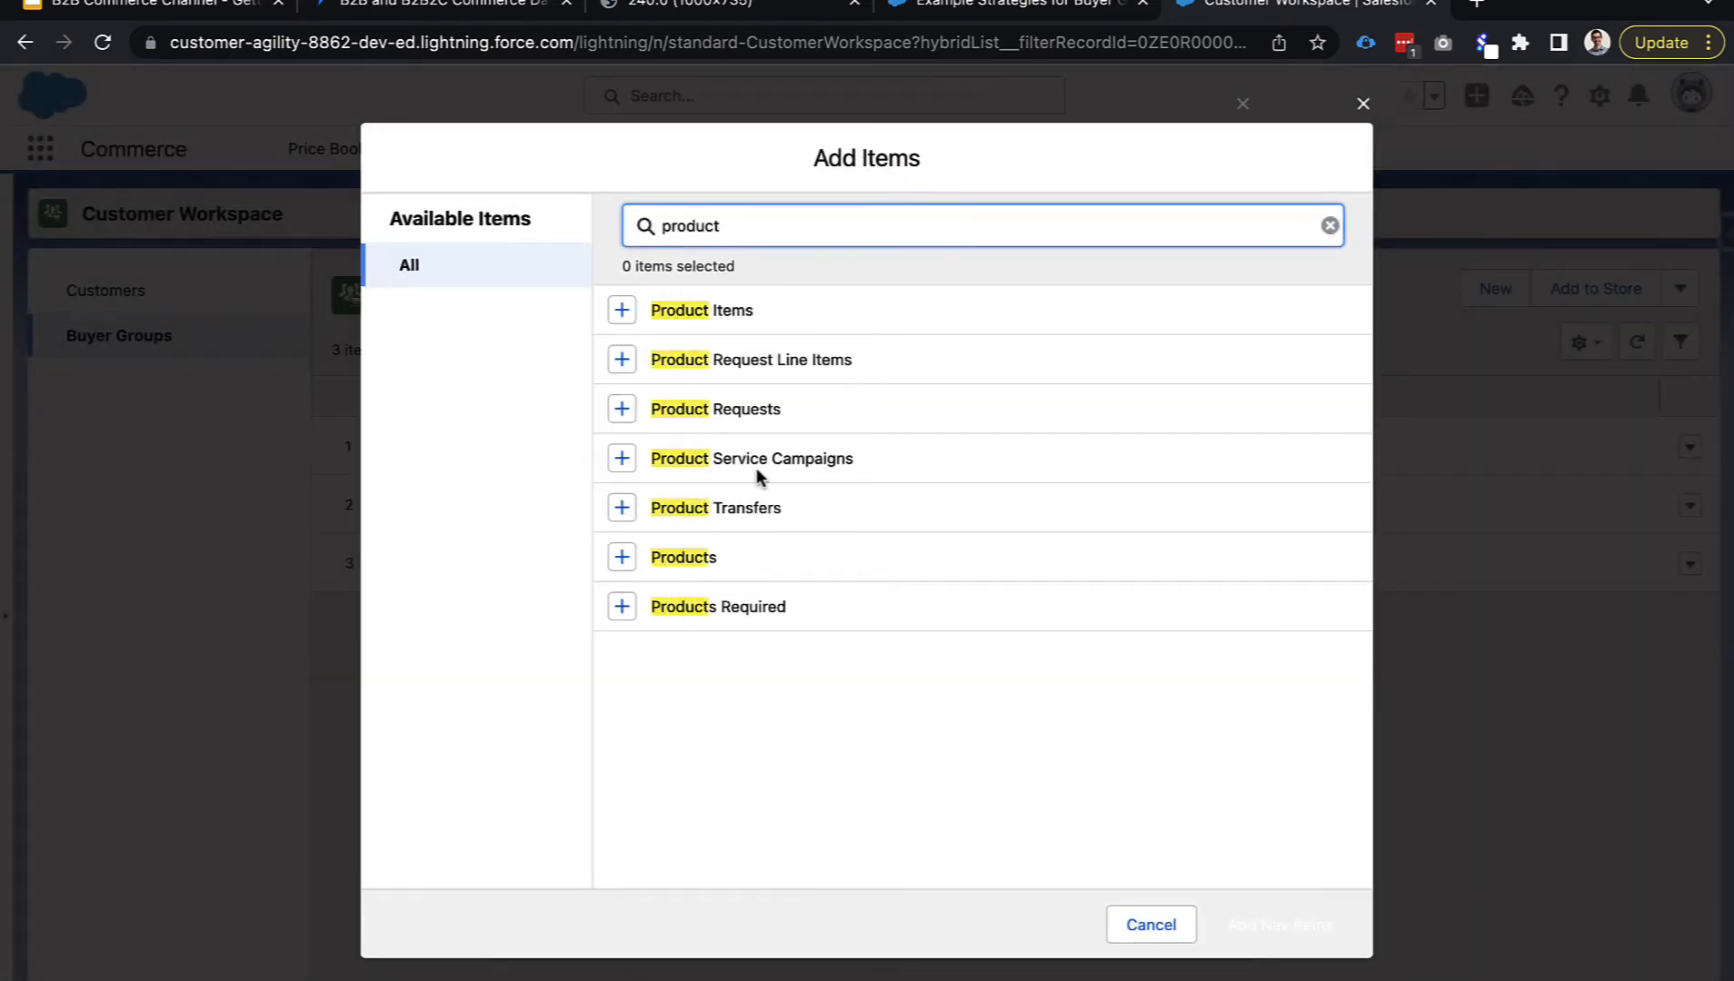
left_click(618, 557)
left_click(1227, 929)
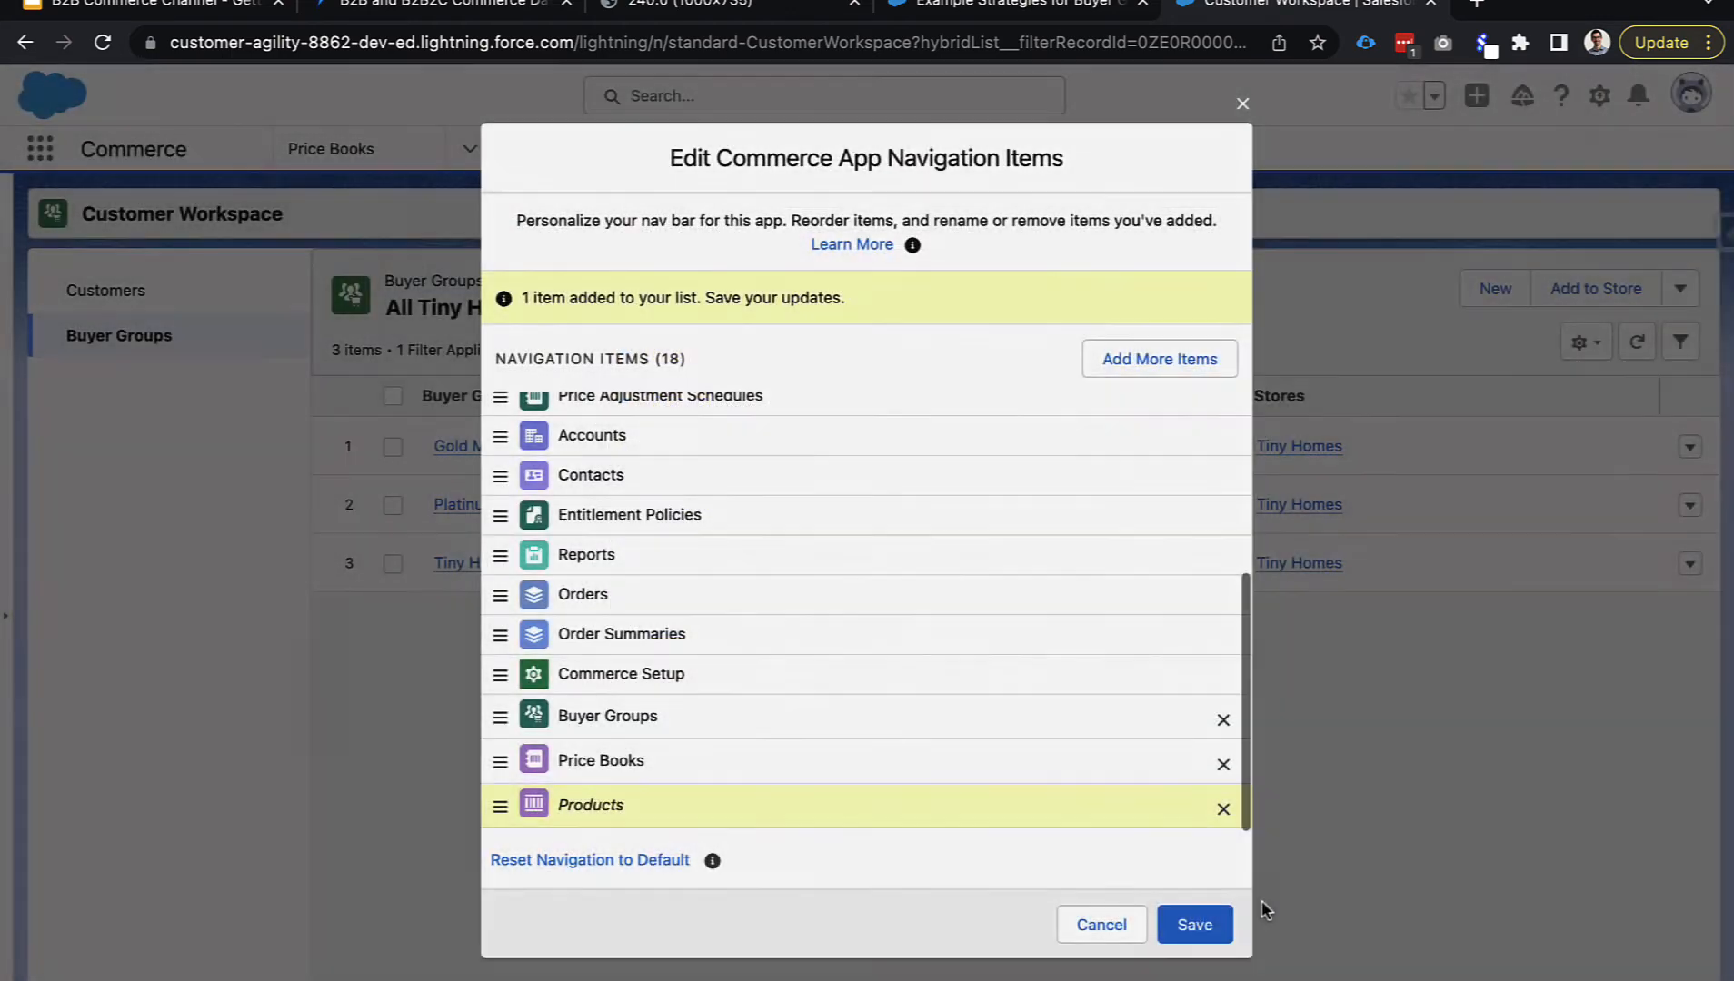
left_click(1217, 927)
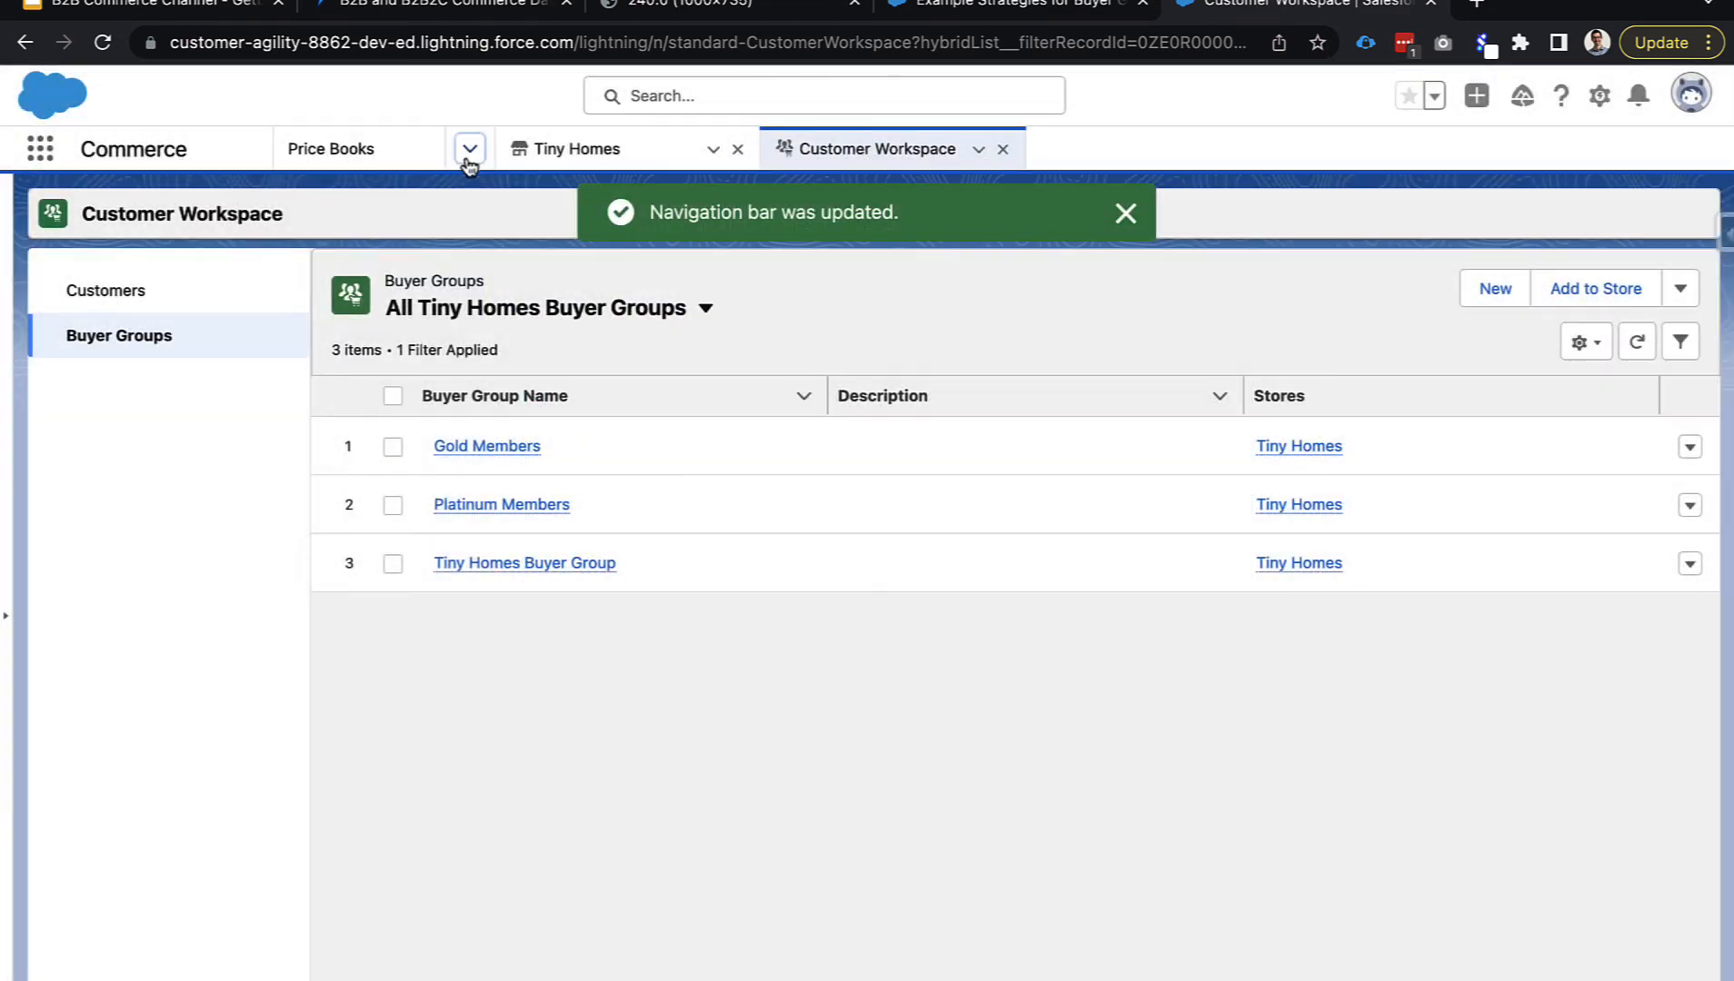
Go to Products and create a list view named All, visible only to its creator.
left_click(469, 150)
left_click(318, 563)
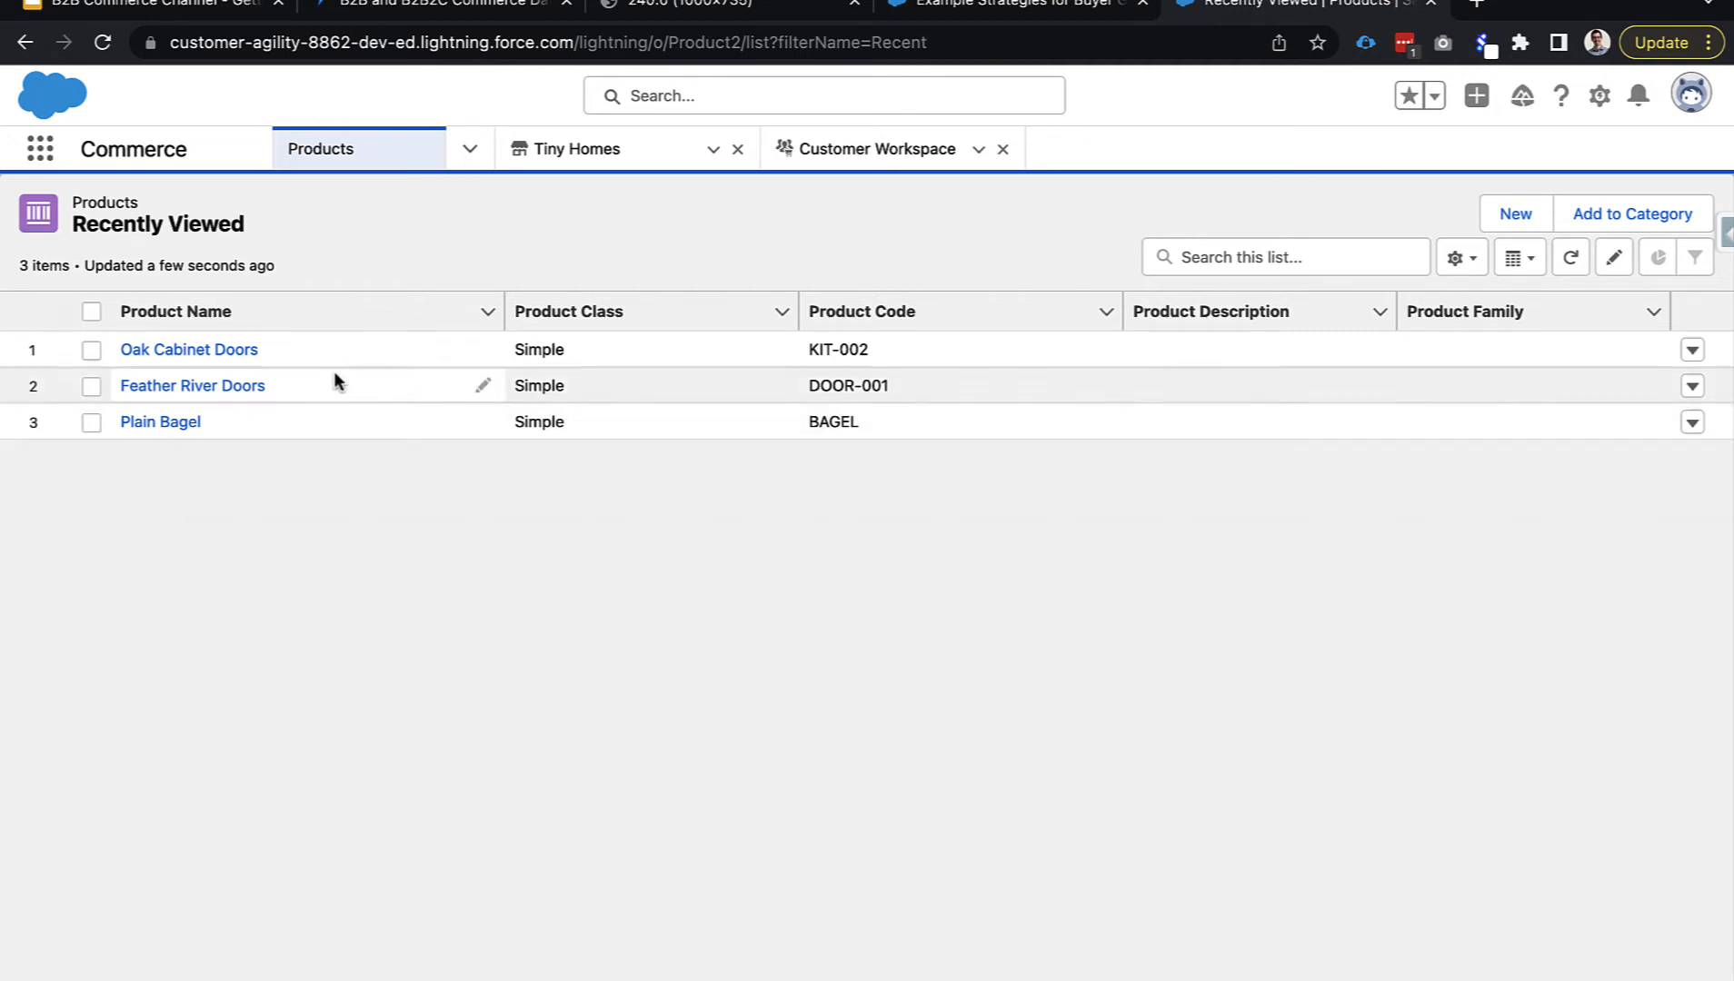
left_click(1455, 258)
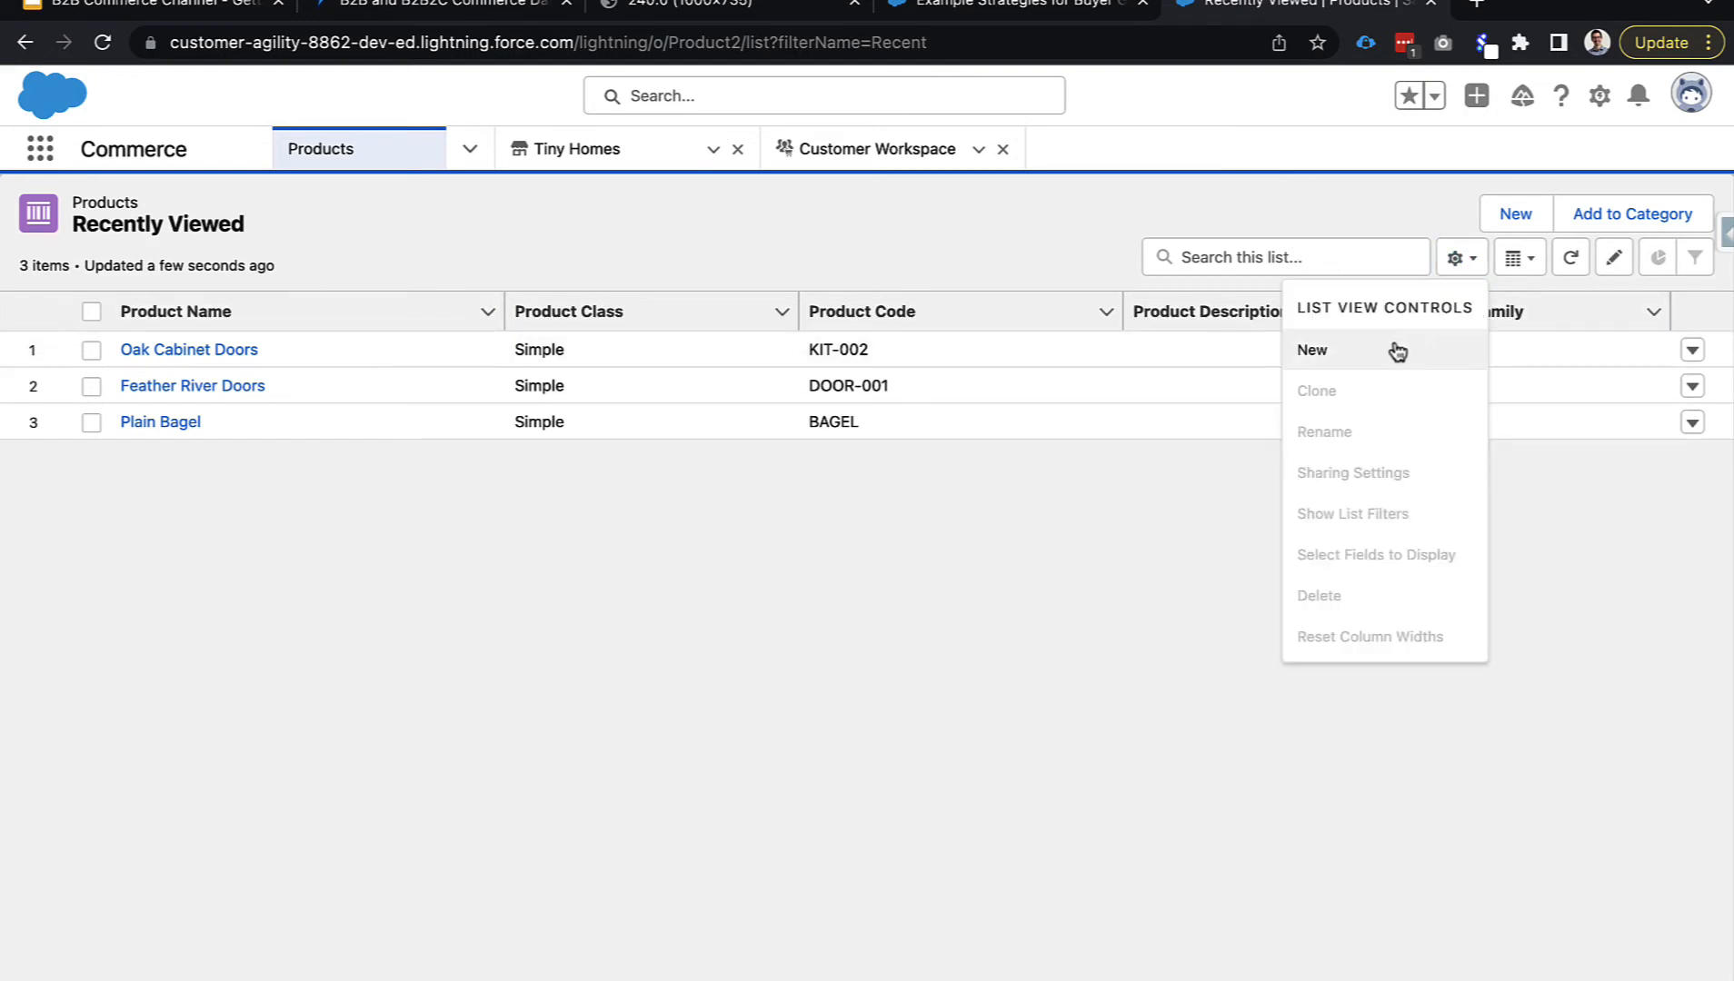
left_click(1393, 350)
type("A")
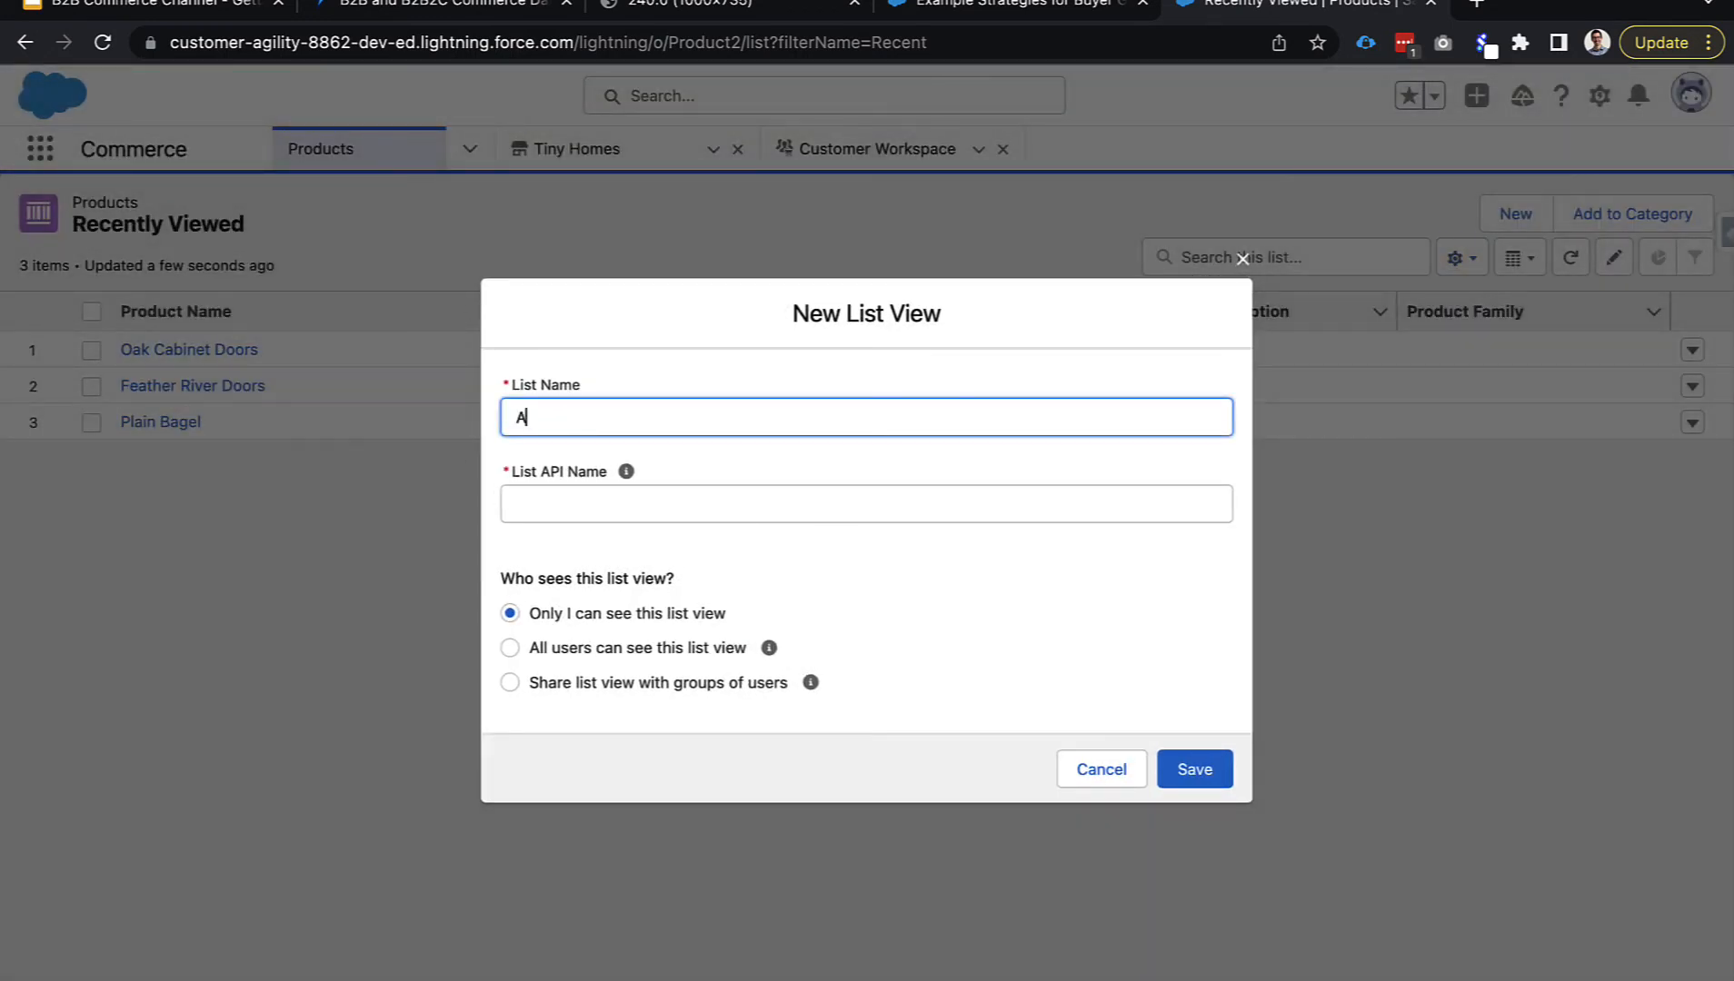
type("ll")
key("Tab")
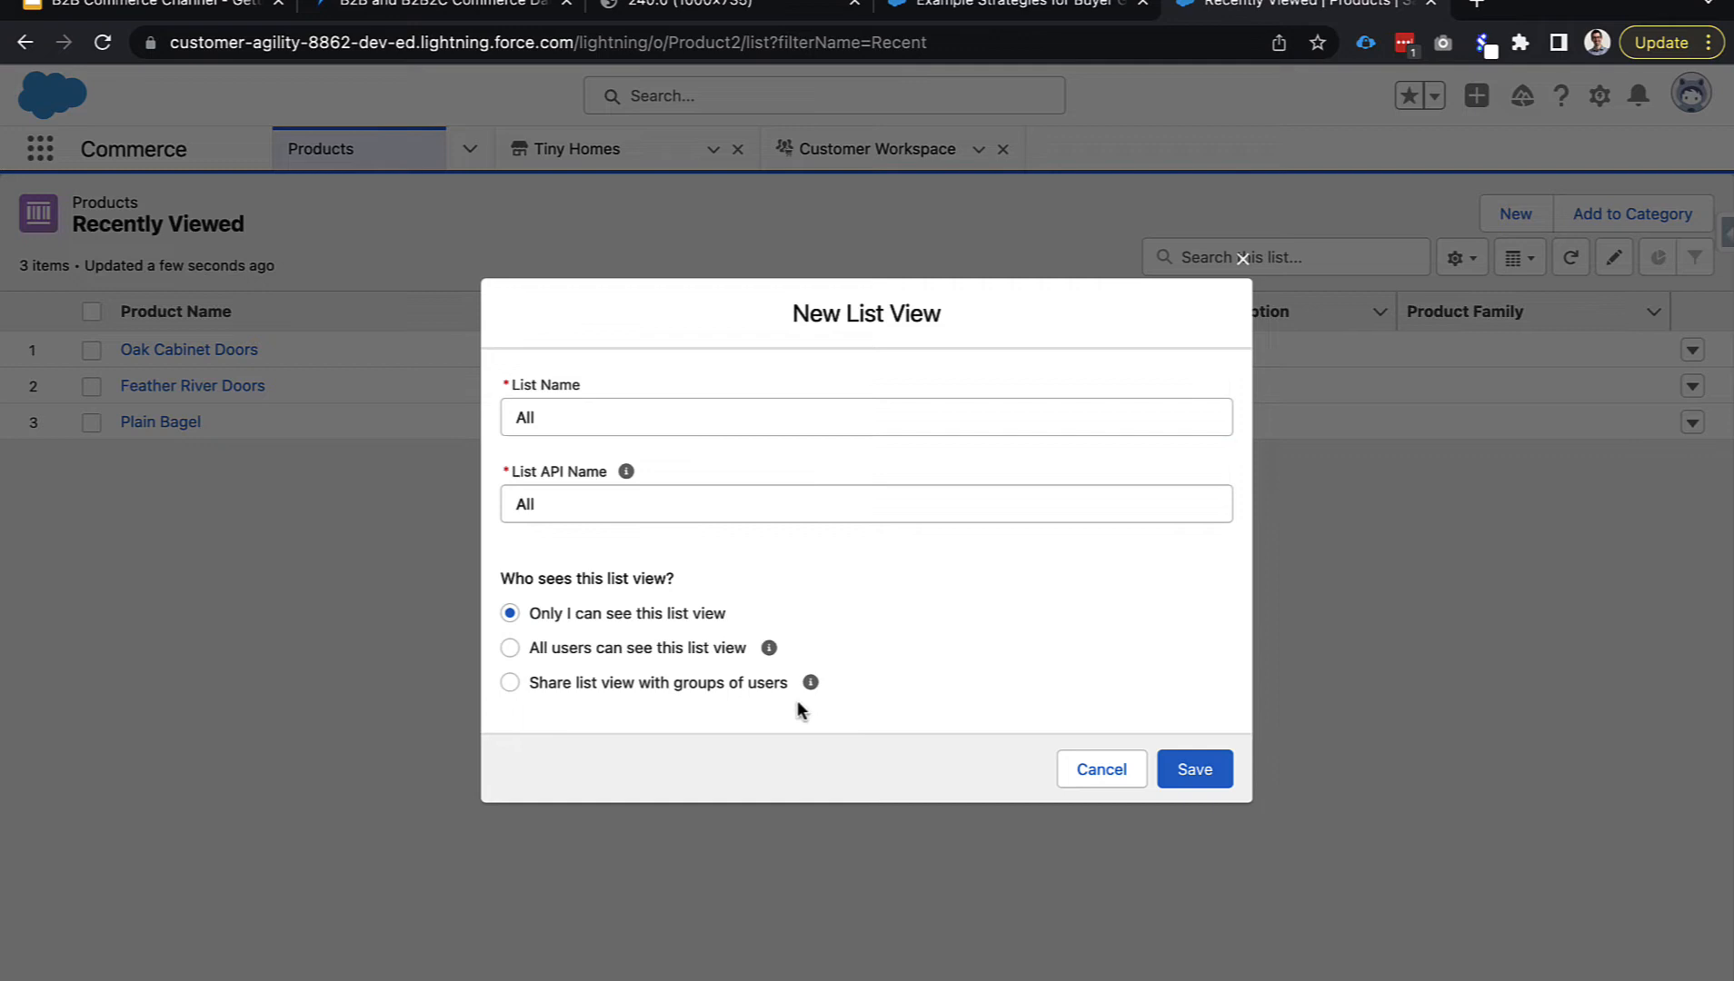
left_click(1194, 770)
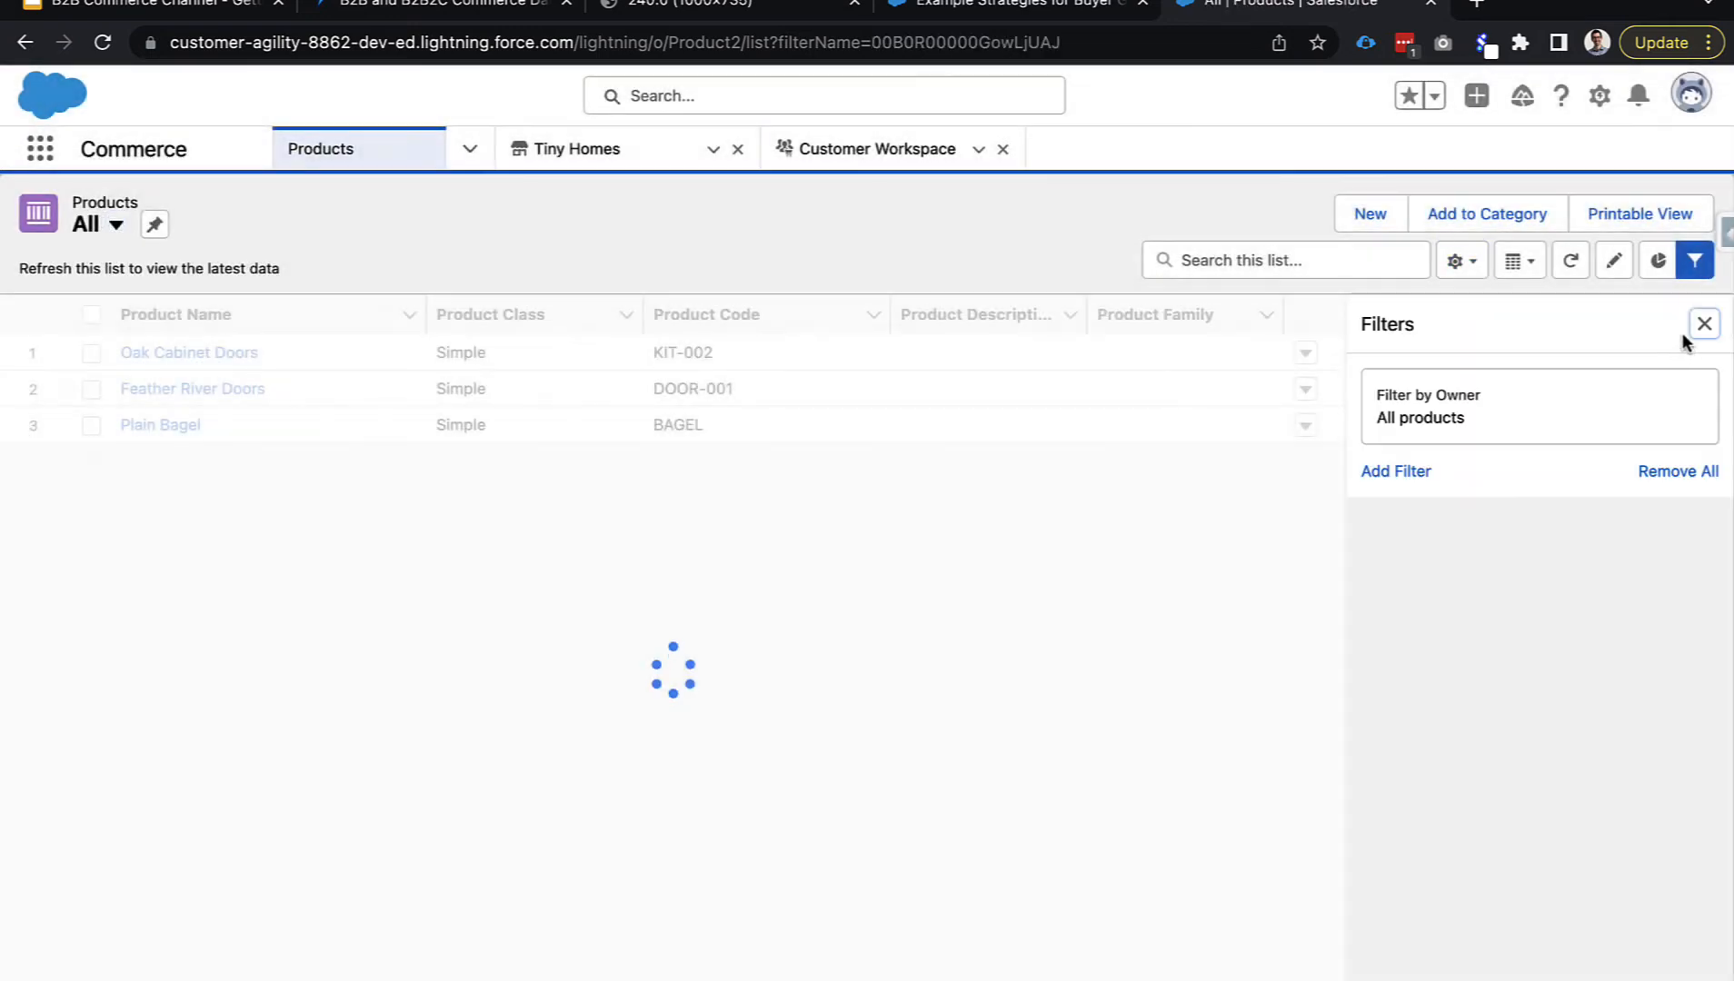
Close the filter settings of the All product list view and pin that view as the default.
left_click(1626, 414)
left_click(1256, 459)
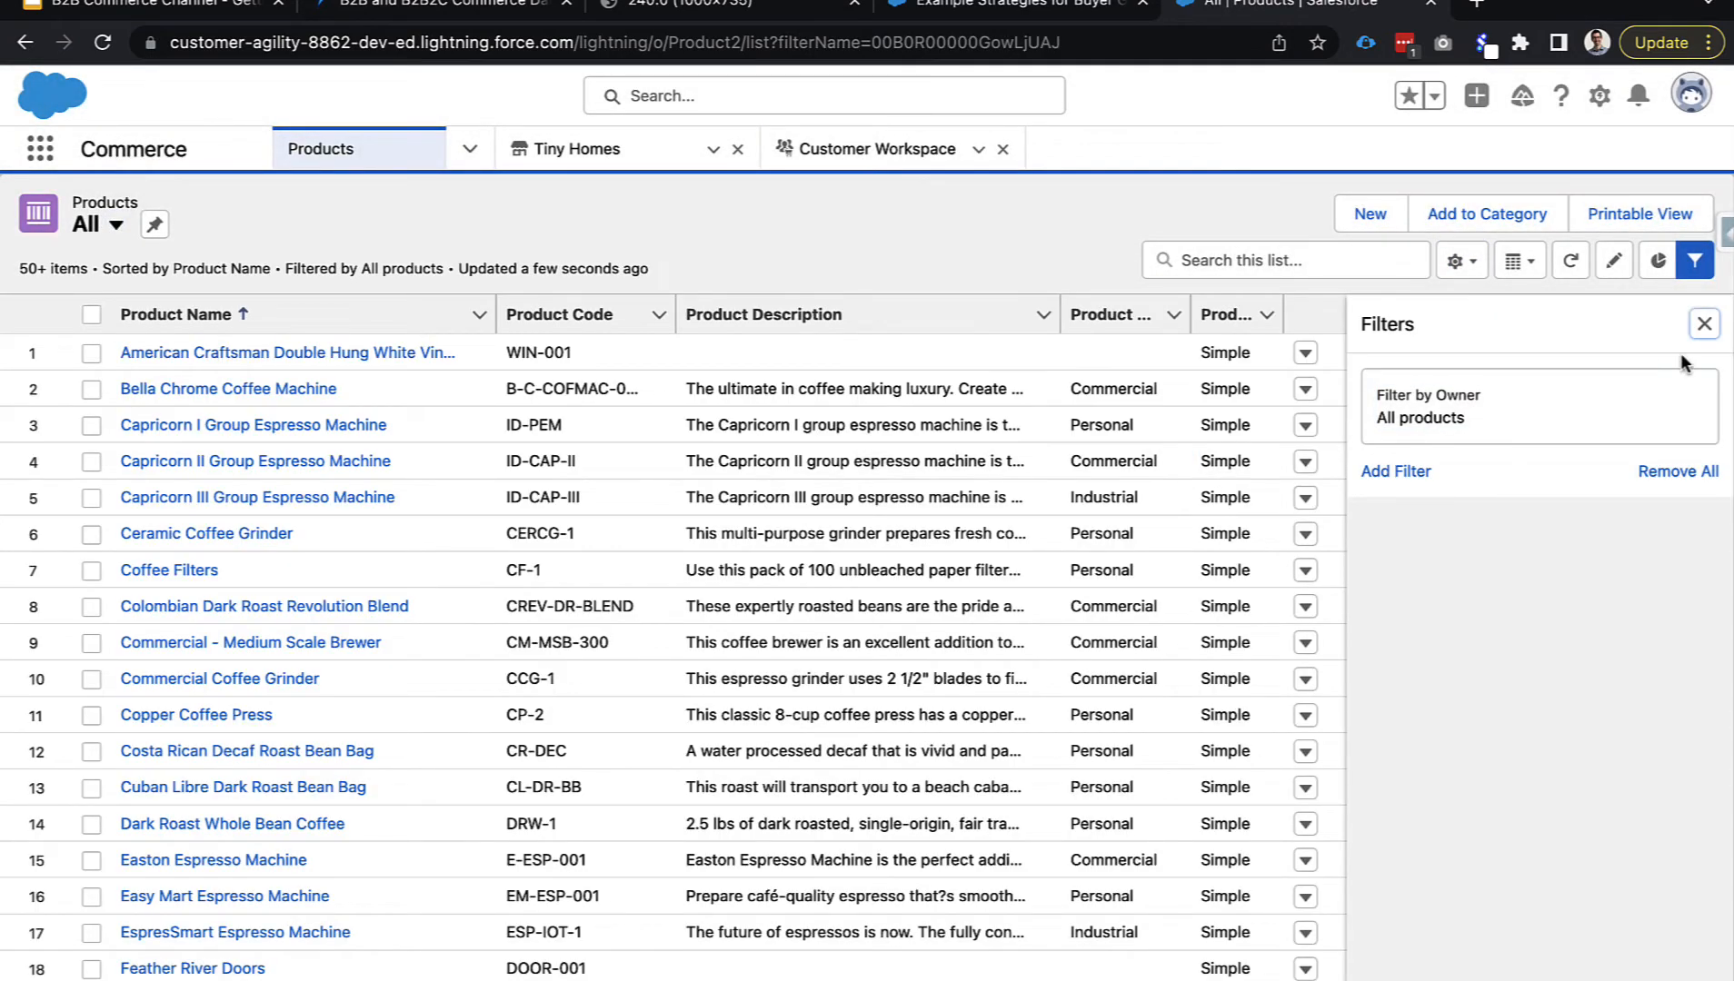
left_click(1696, 327)
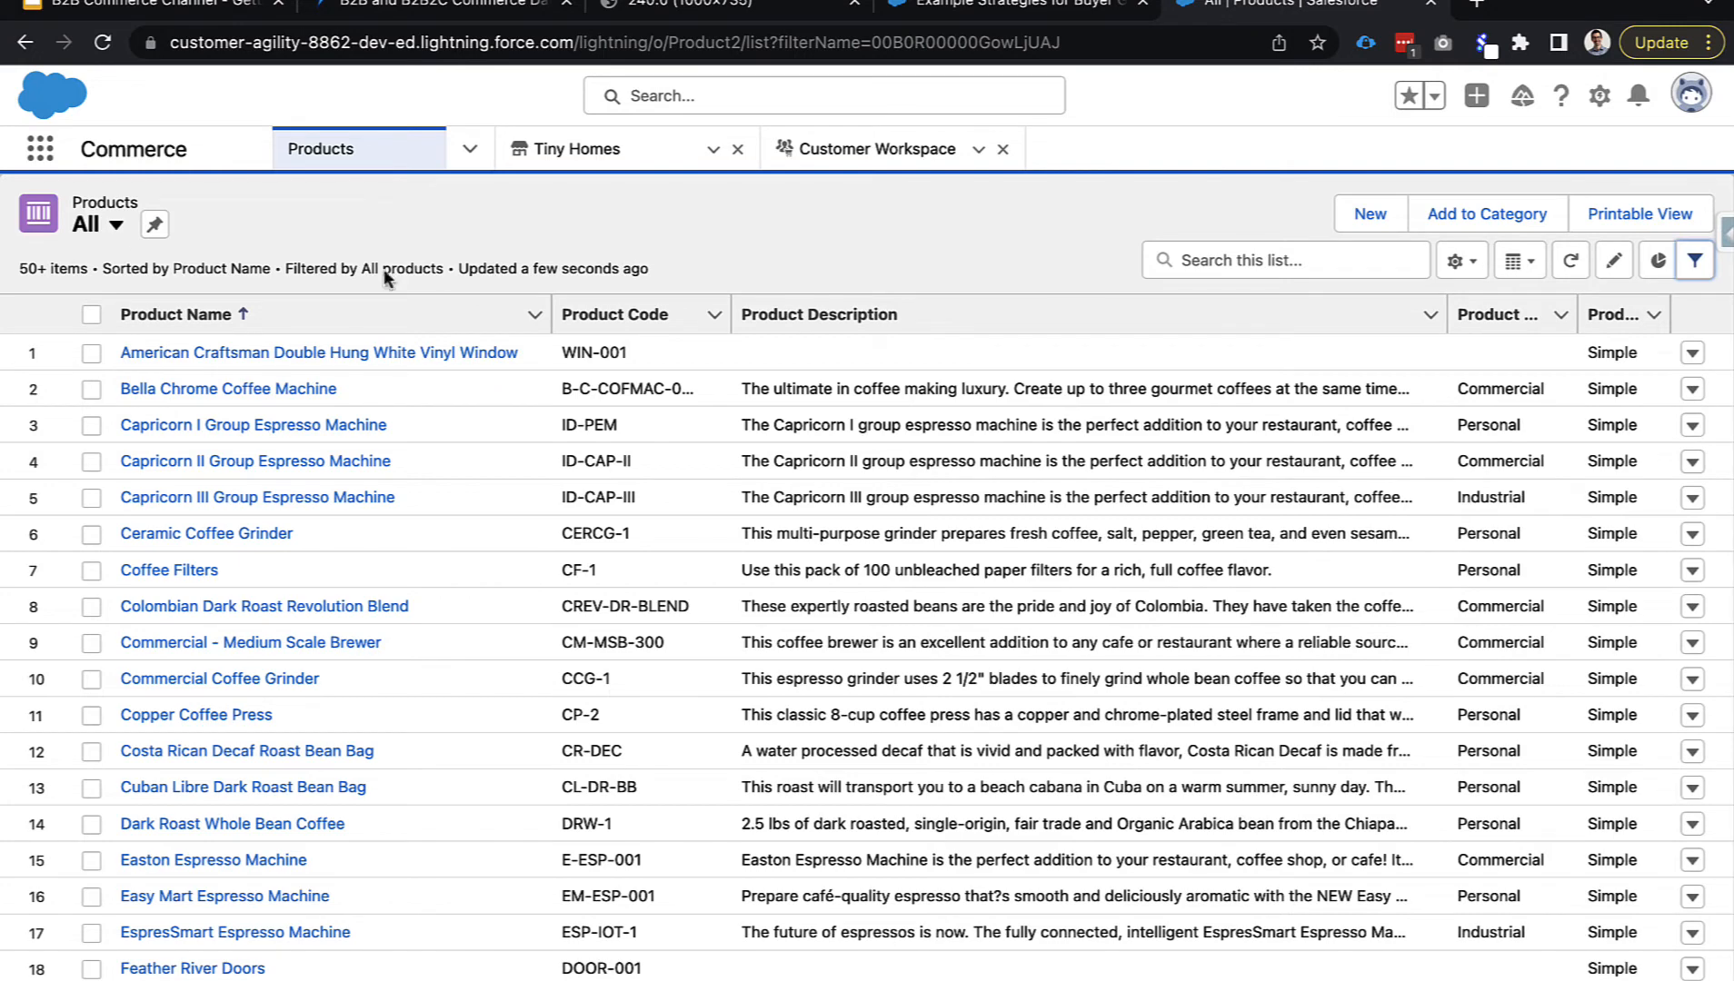
left_click(154, 225)
scroll(507, 693, "down", 1)
scroll(506, 692, "up", 1)
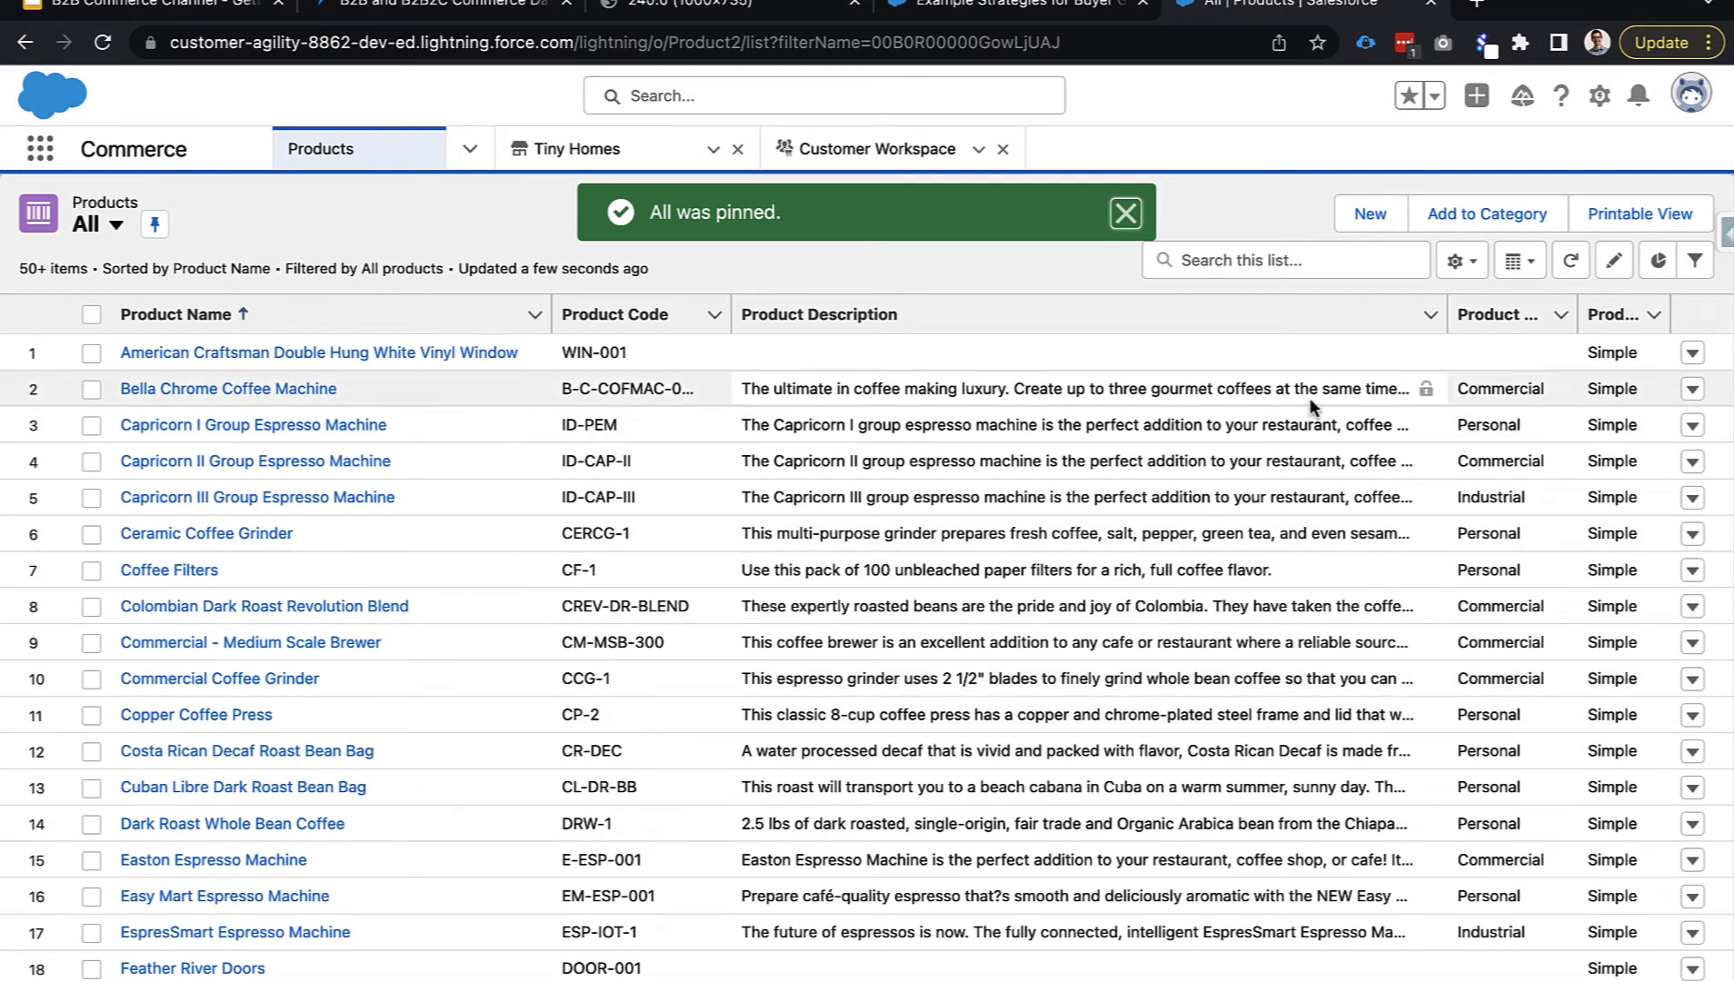
Add the Created Date field to the All product list view and sort the products by newest created first.
left_click(1457, 263)
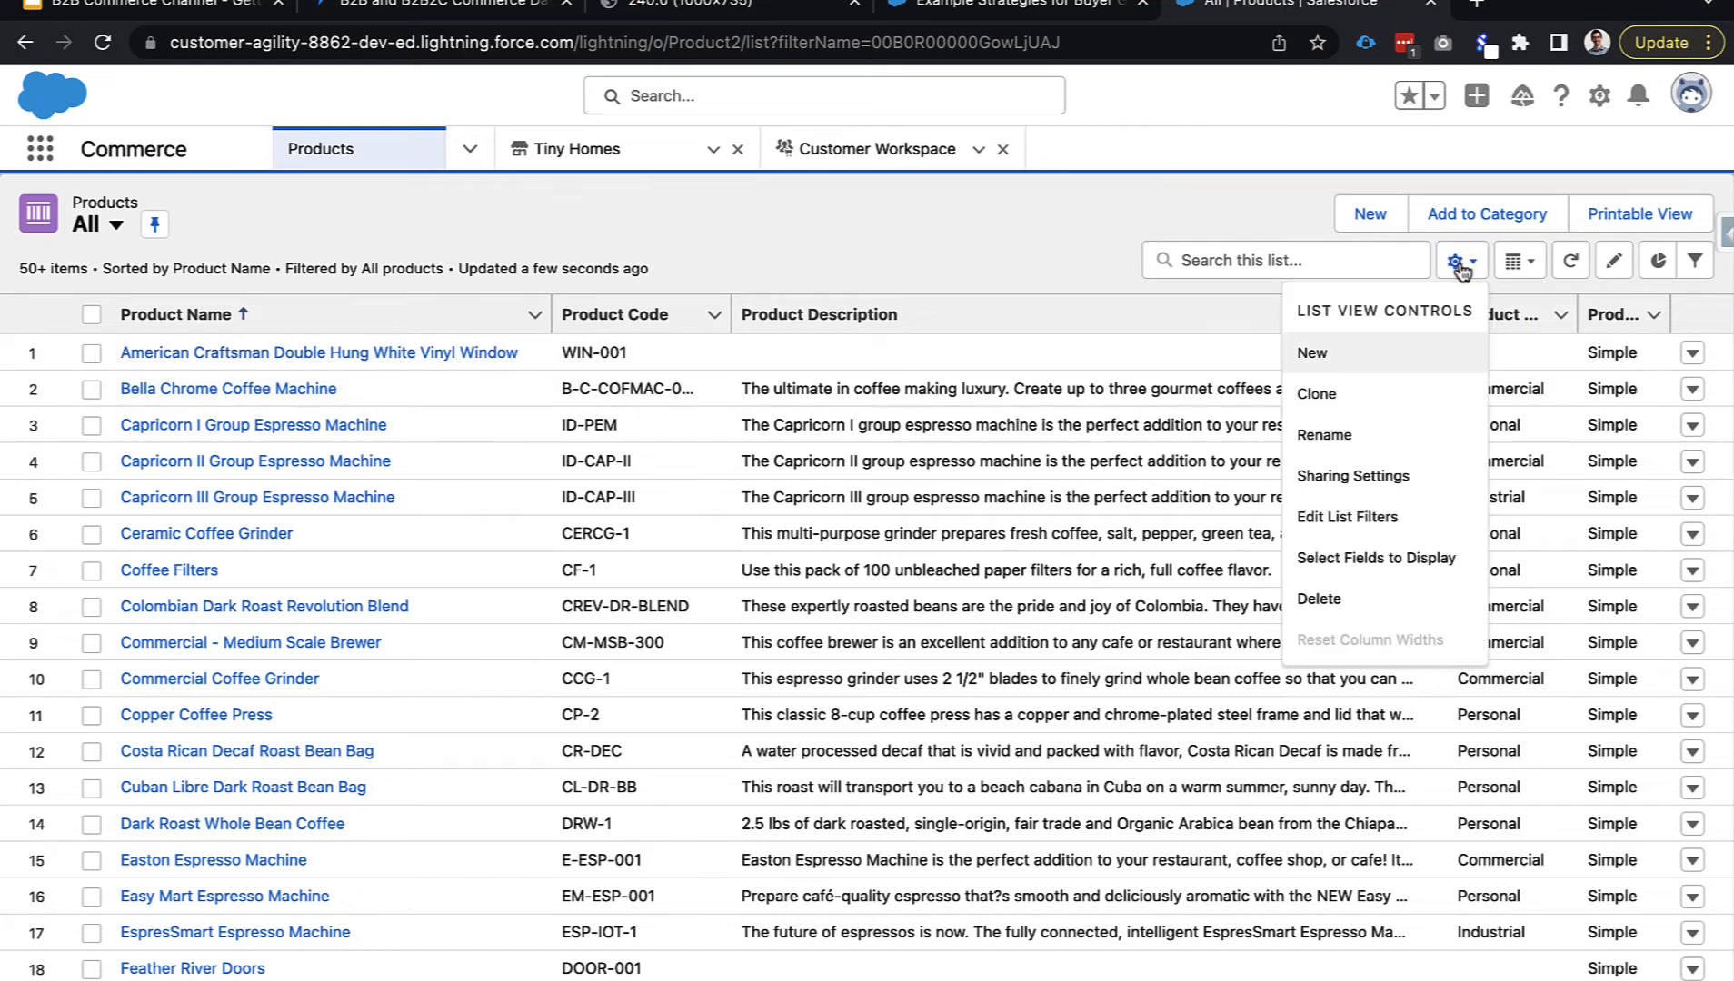
left_click(1390, 557)
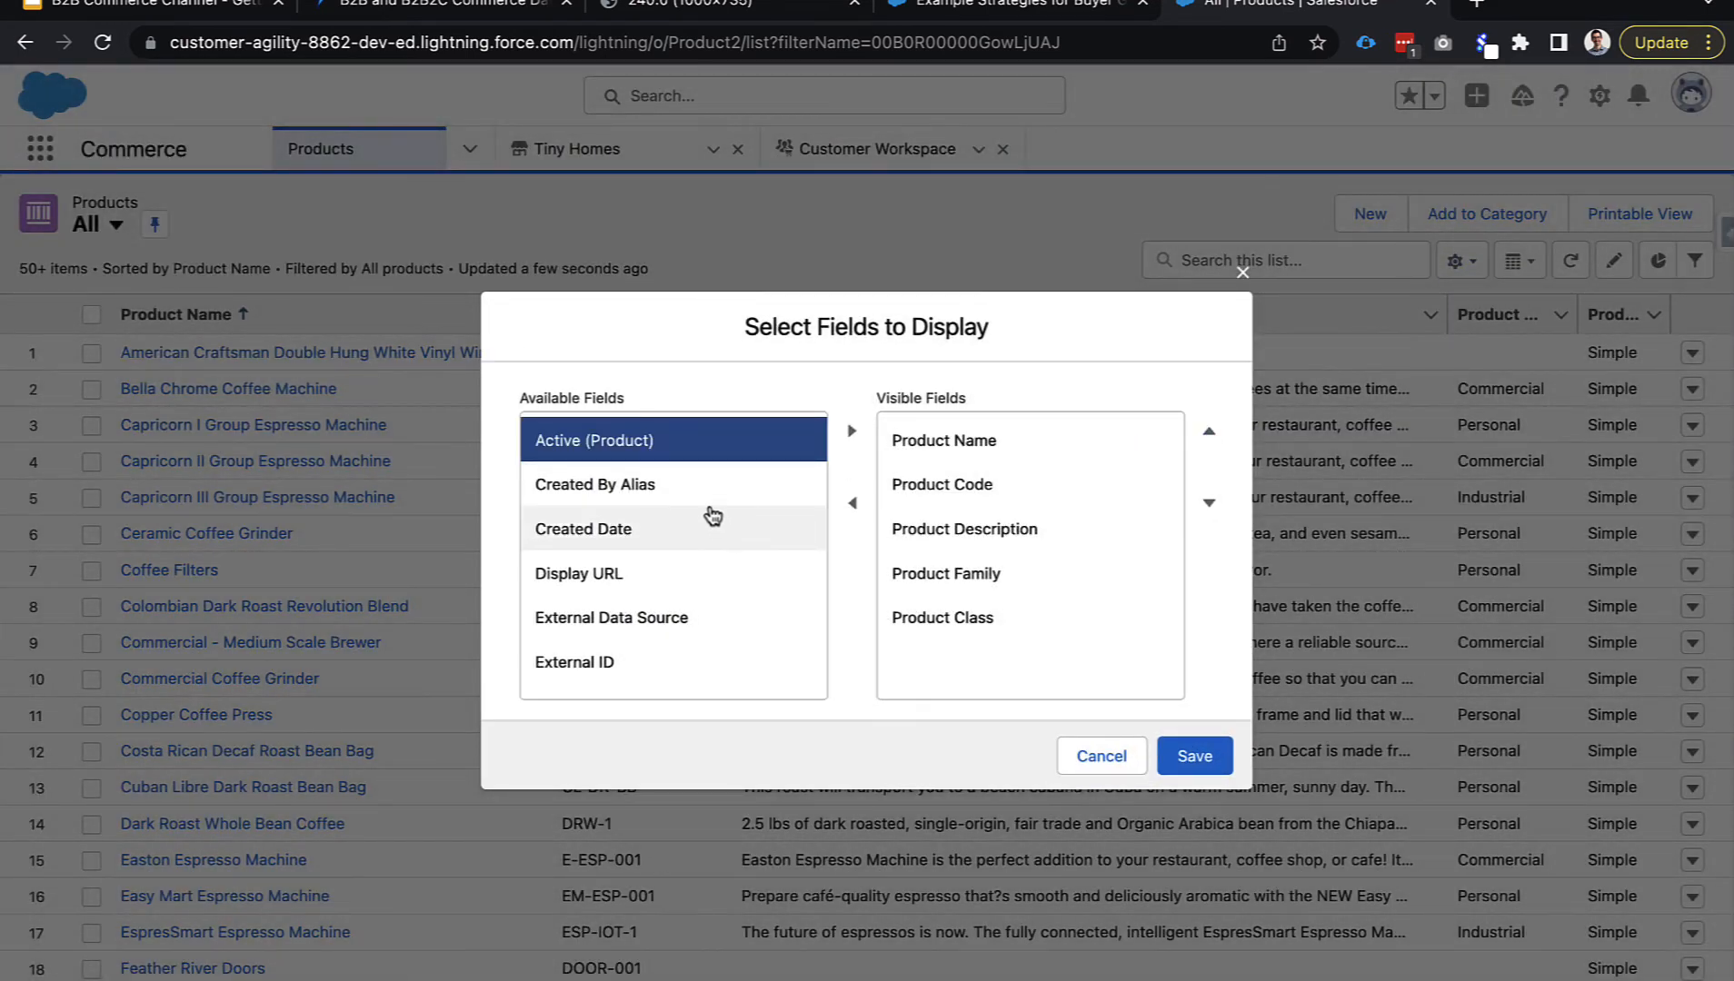
left_click(691, 528)
left_click(852, 430)
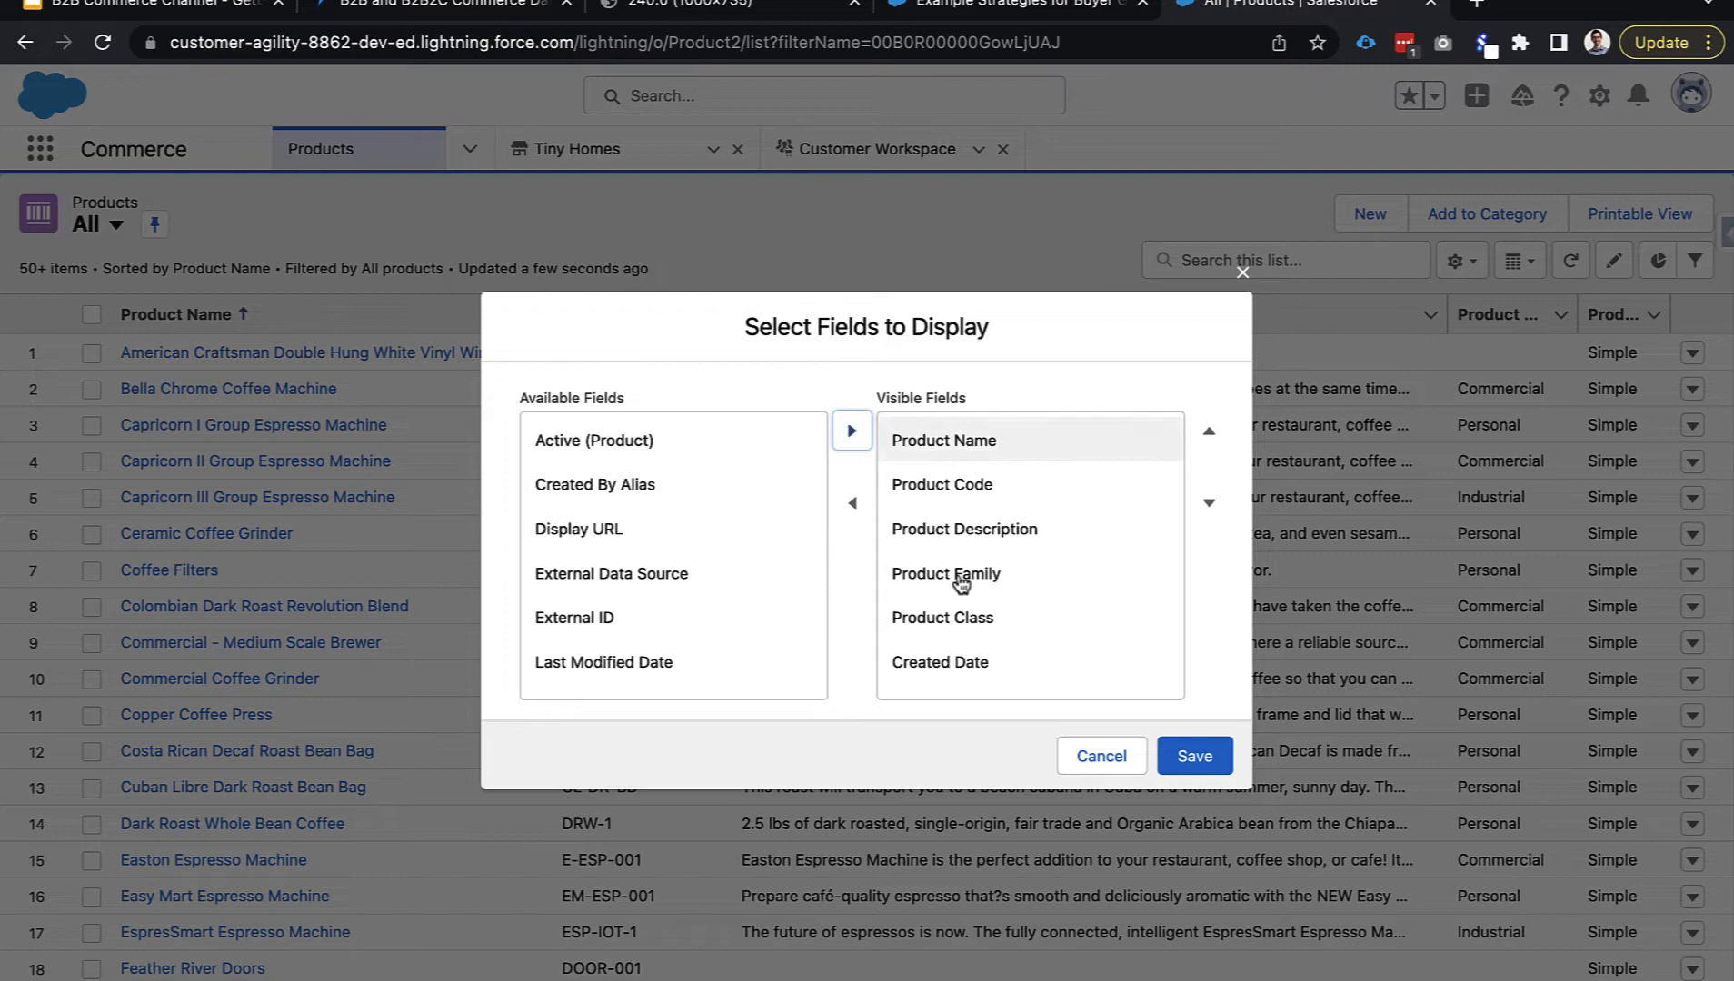
left_click(1194, 762)
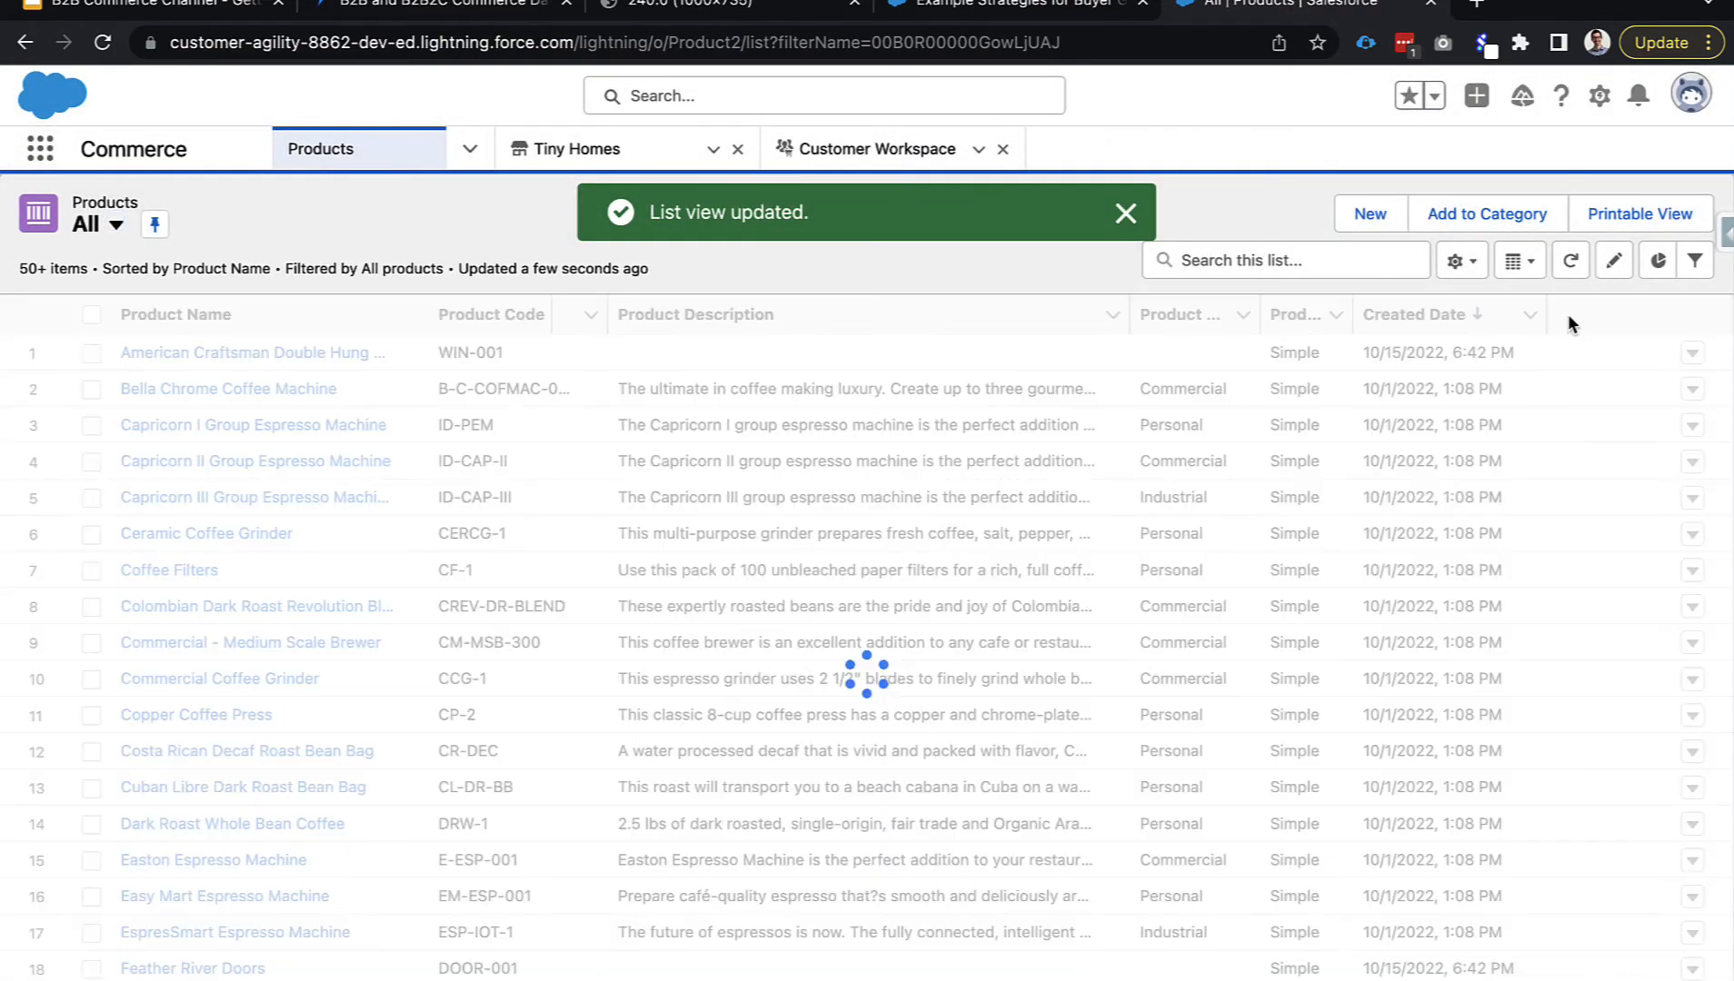
left_click(1527, 316)
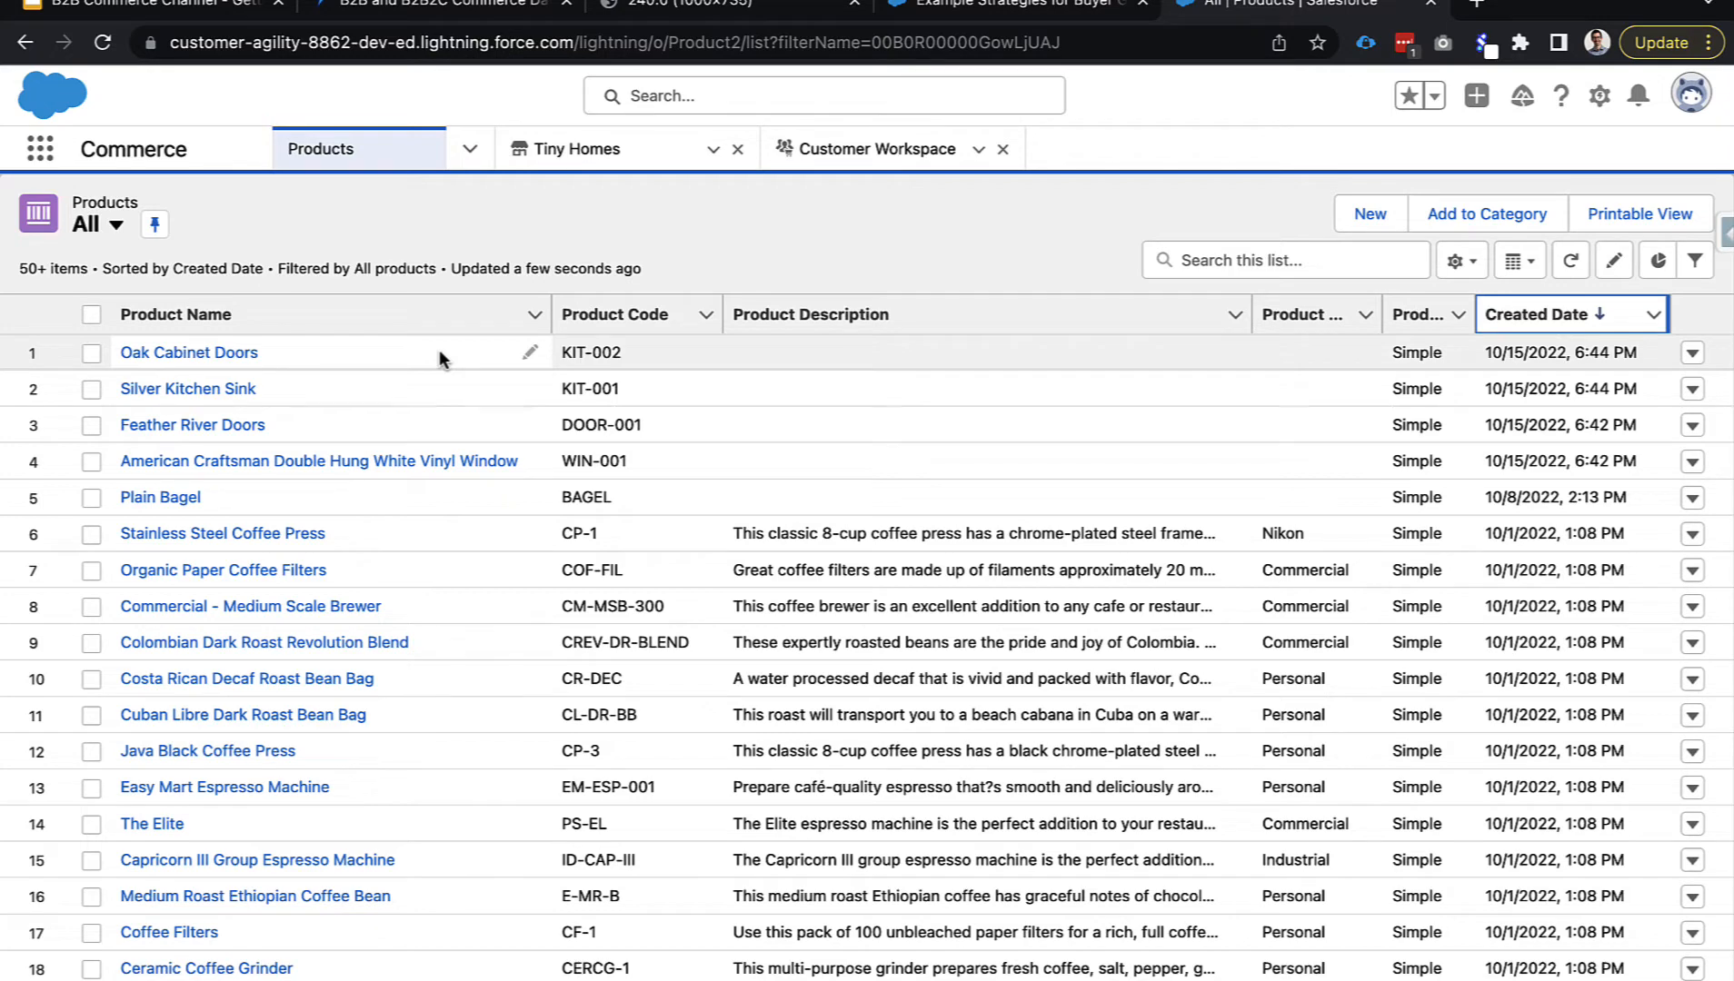
Assign the Oak Cabinet Doors product to the Platinum Policy entitlement policy.
left_click(239, 353)
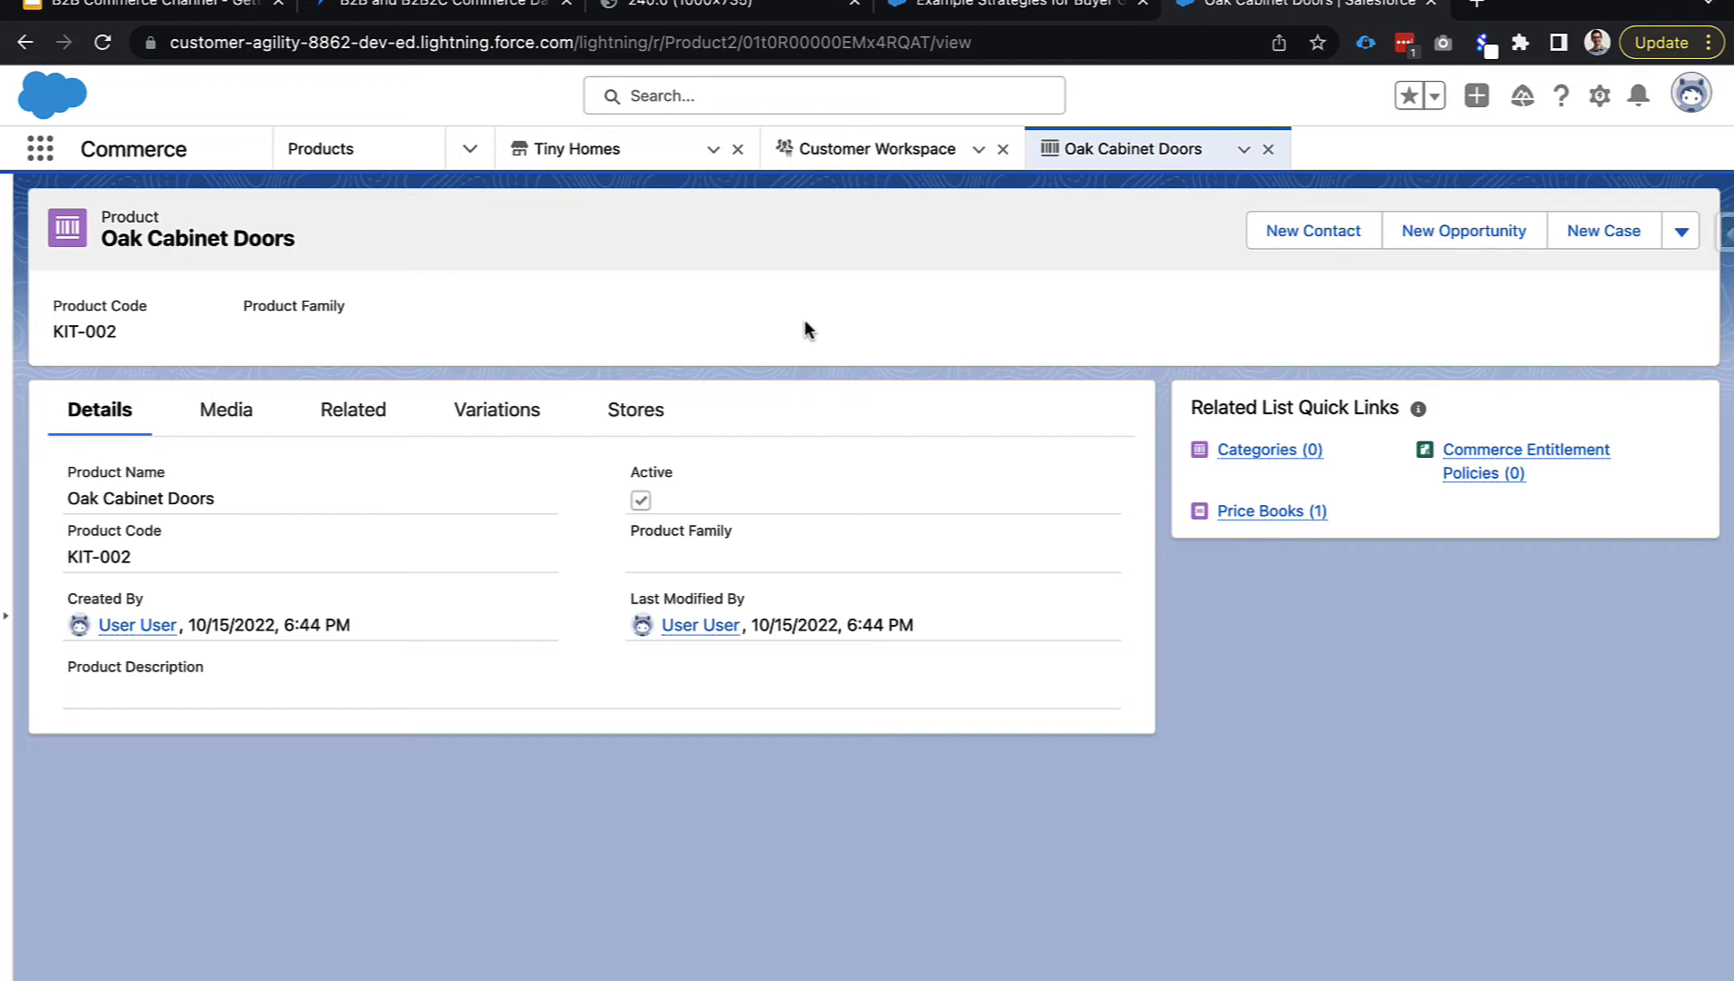
mouse_move(1466, 472)
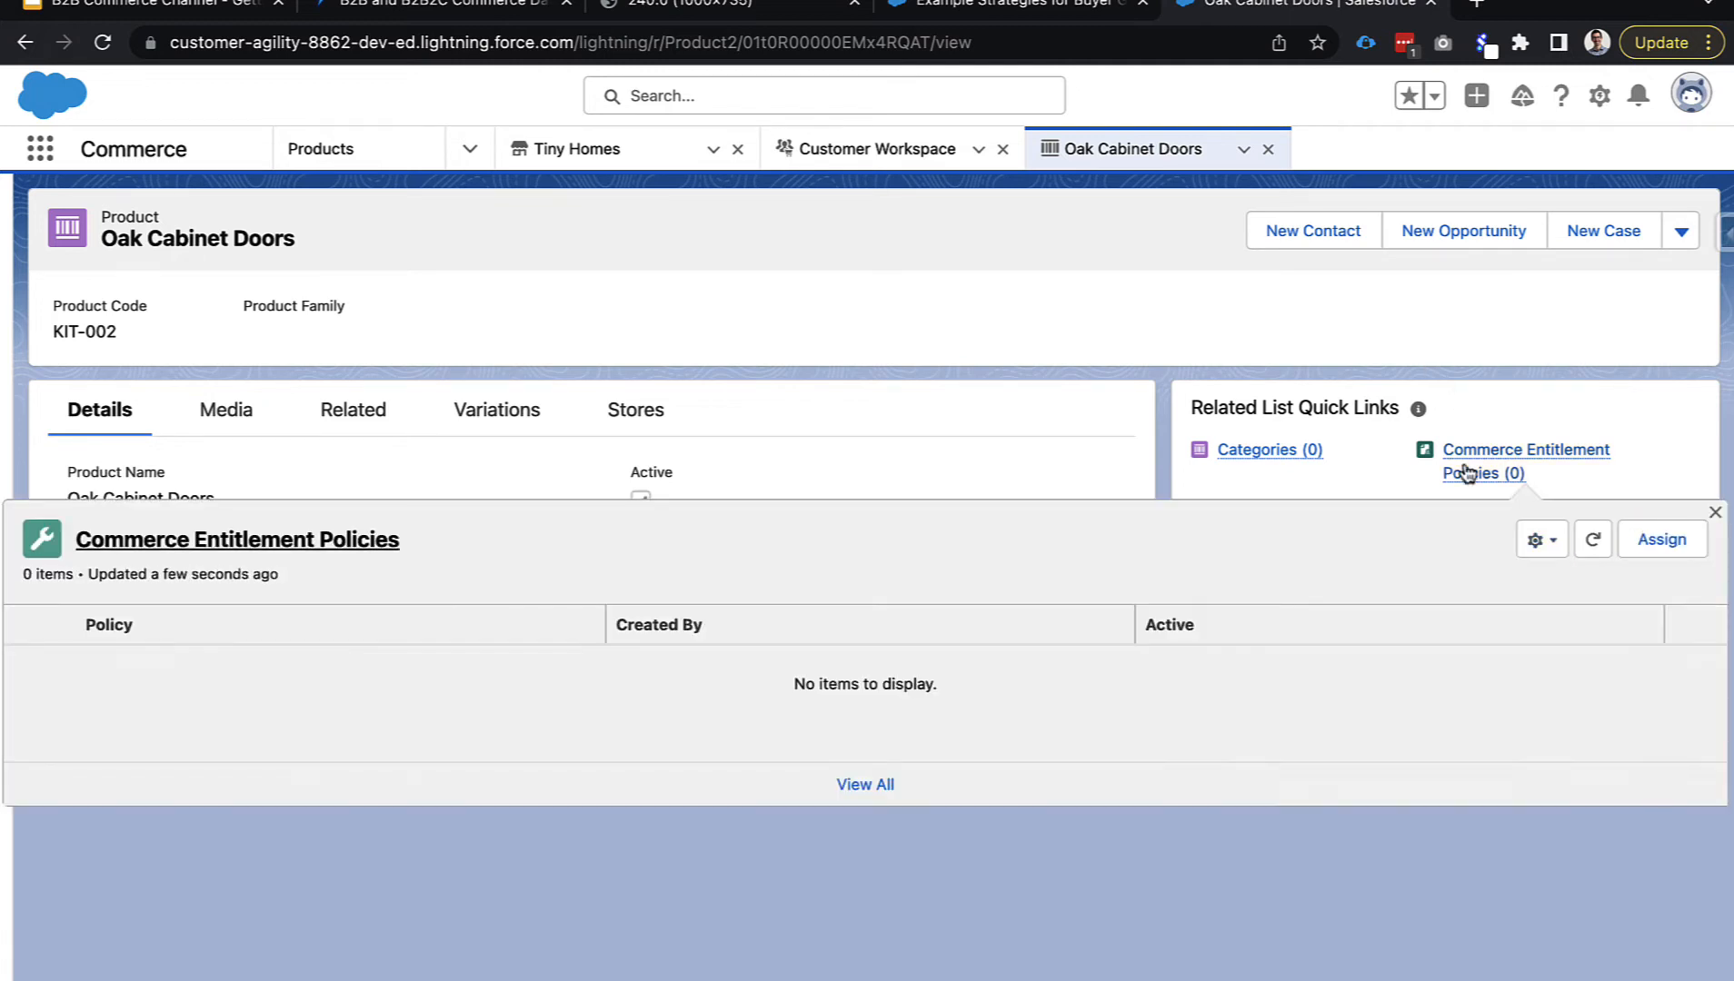
left_click(1651, 552)
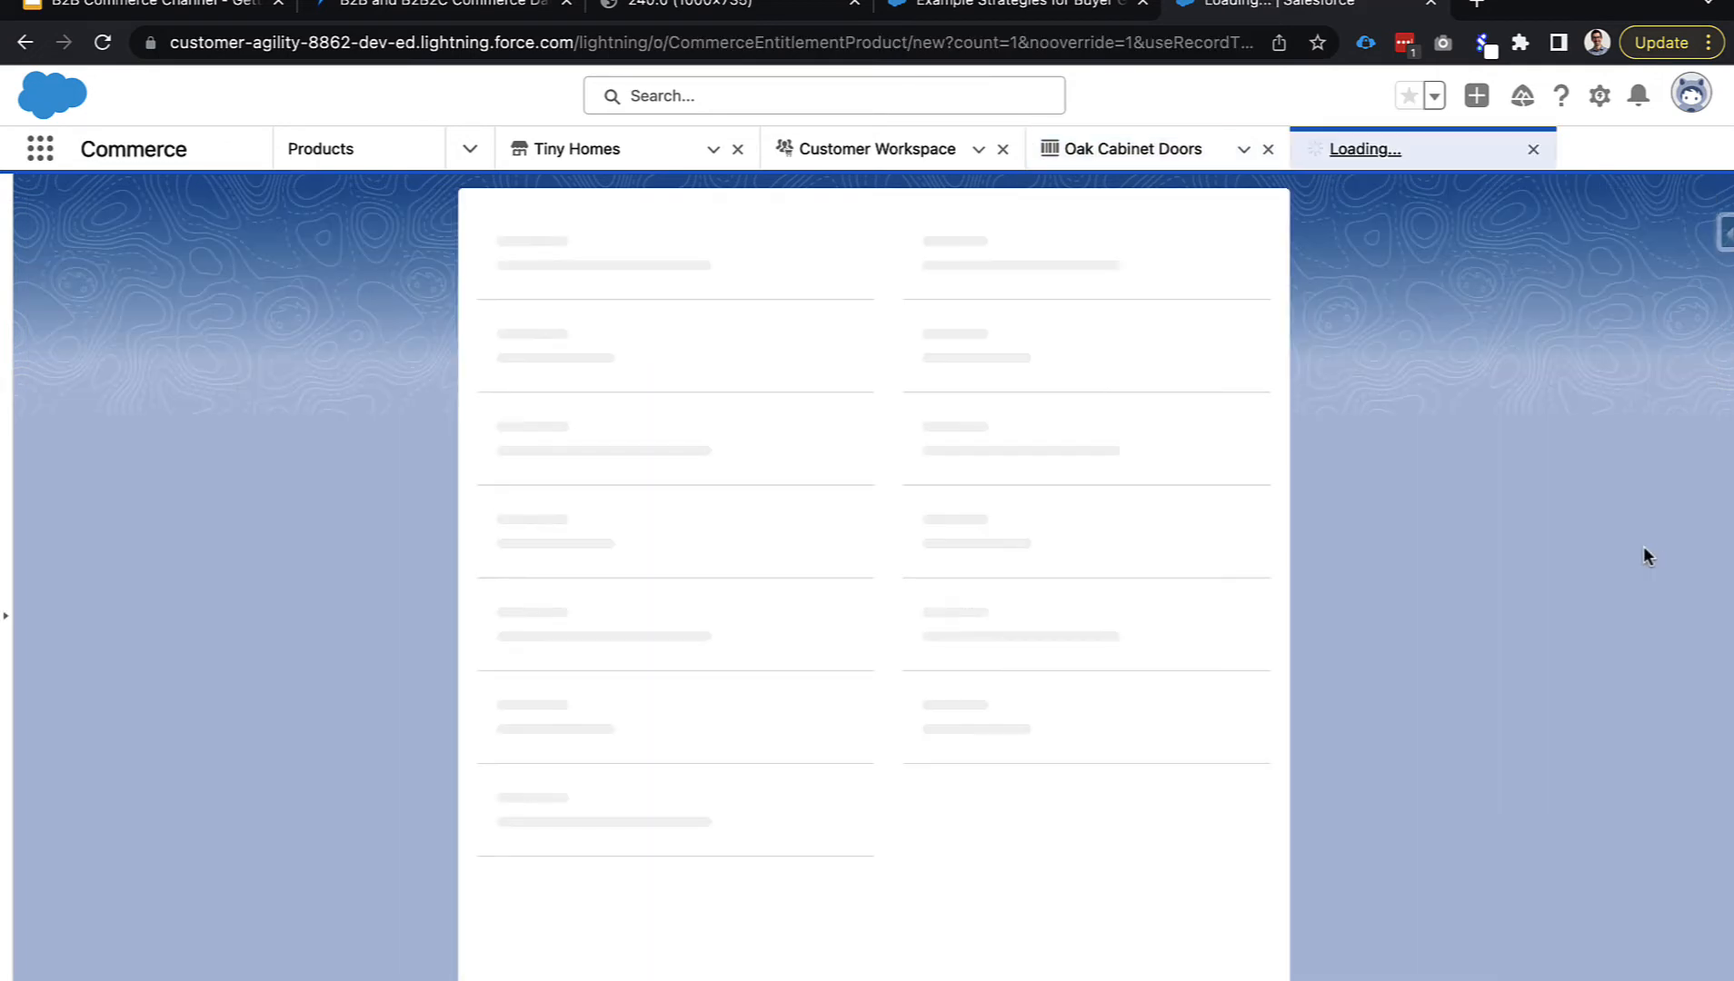
left_click(681, 384)
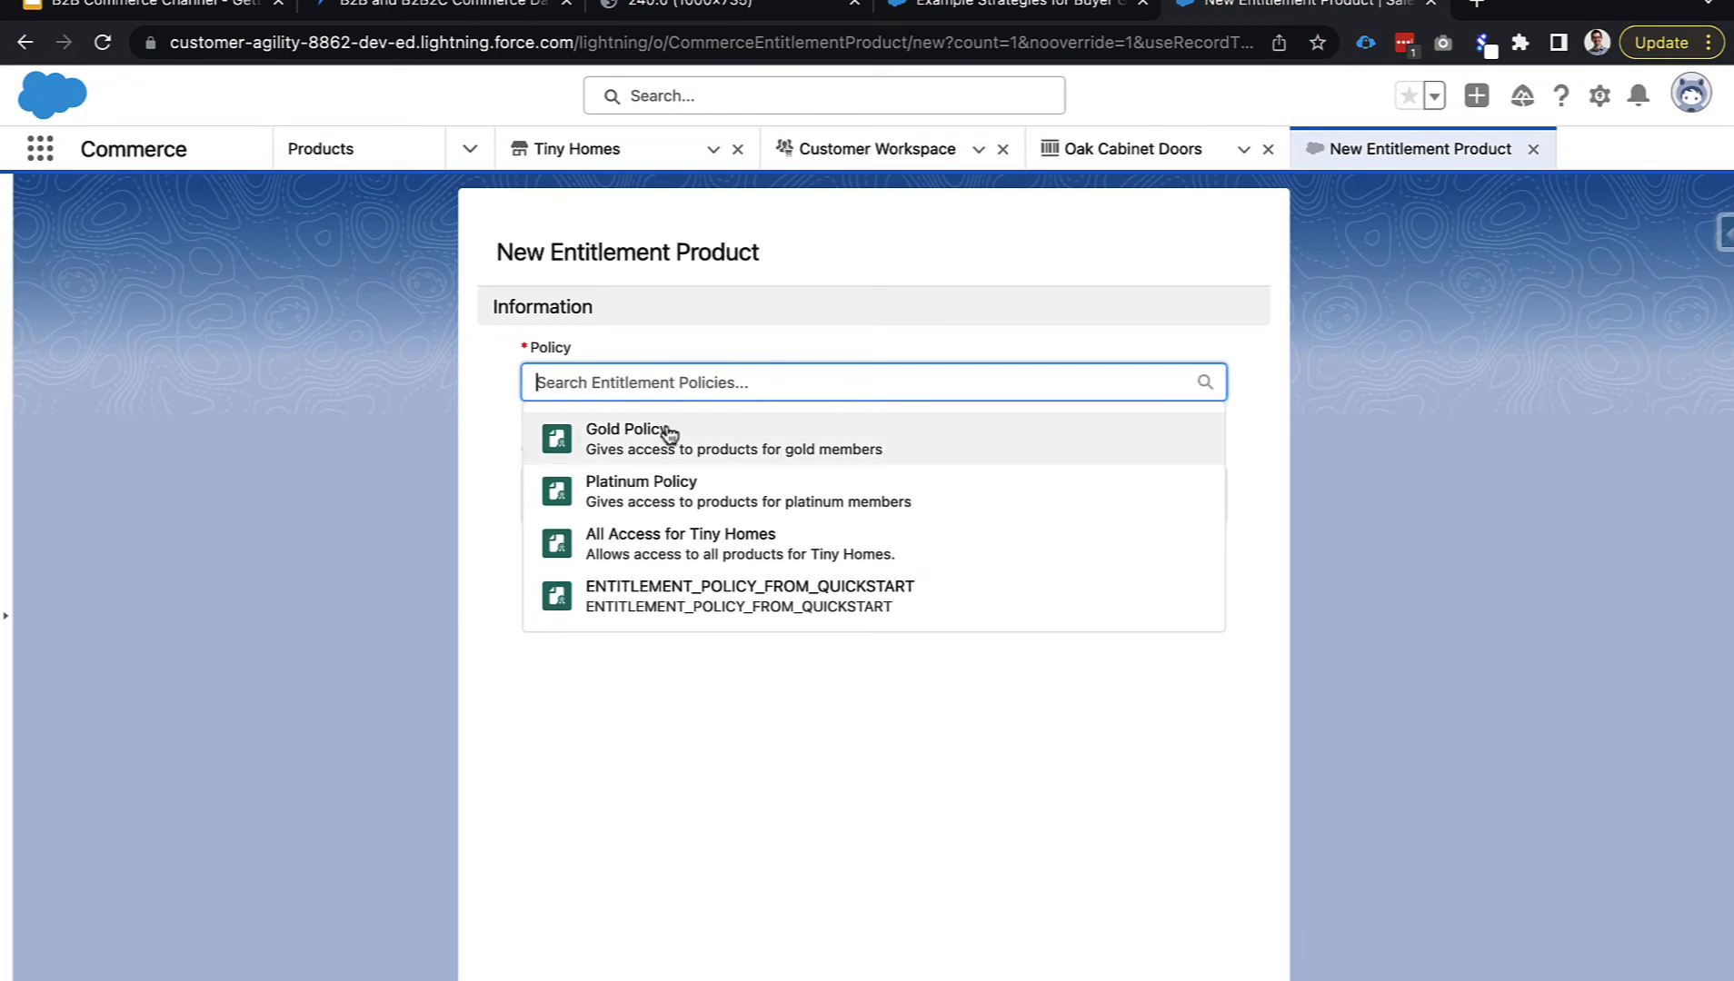
left_click(691, 493)
left_click(993, 980)
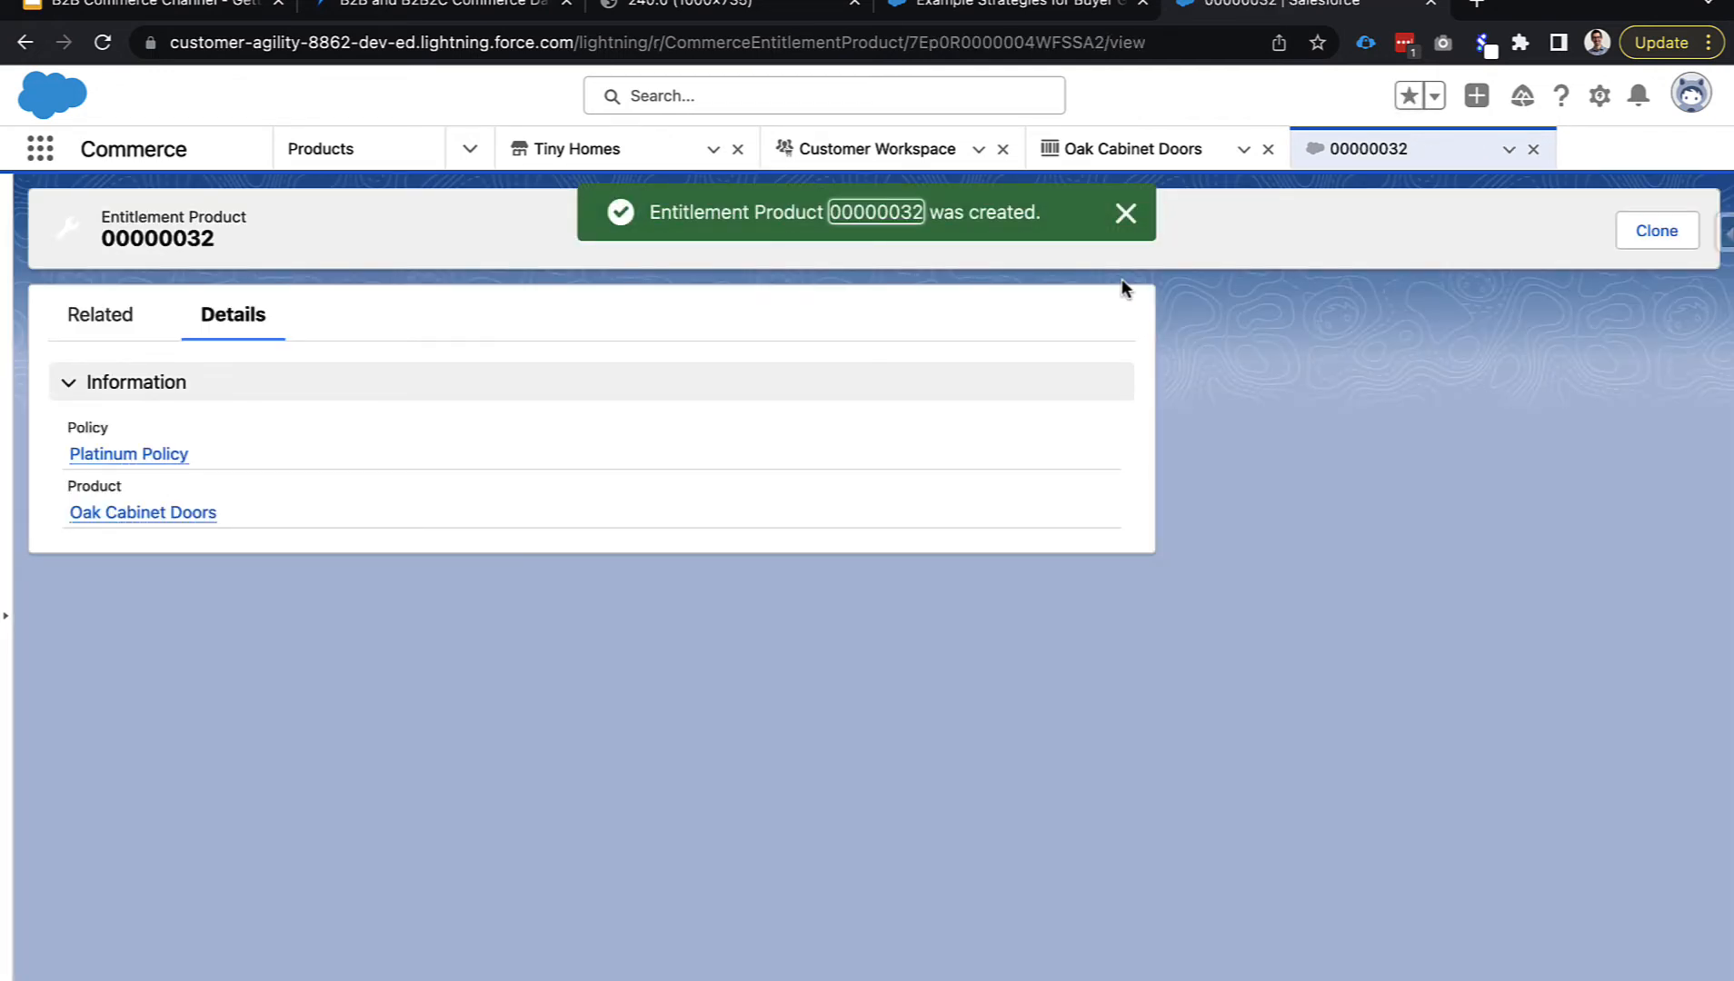
left_click(1125, 213)
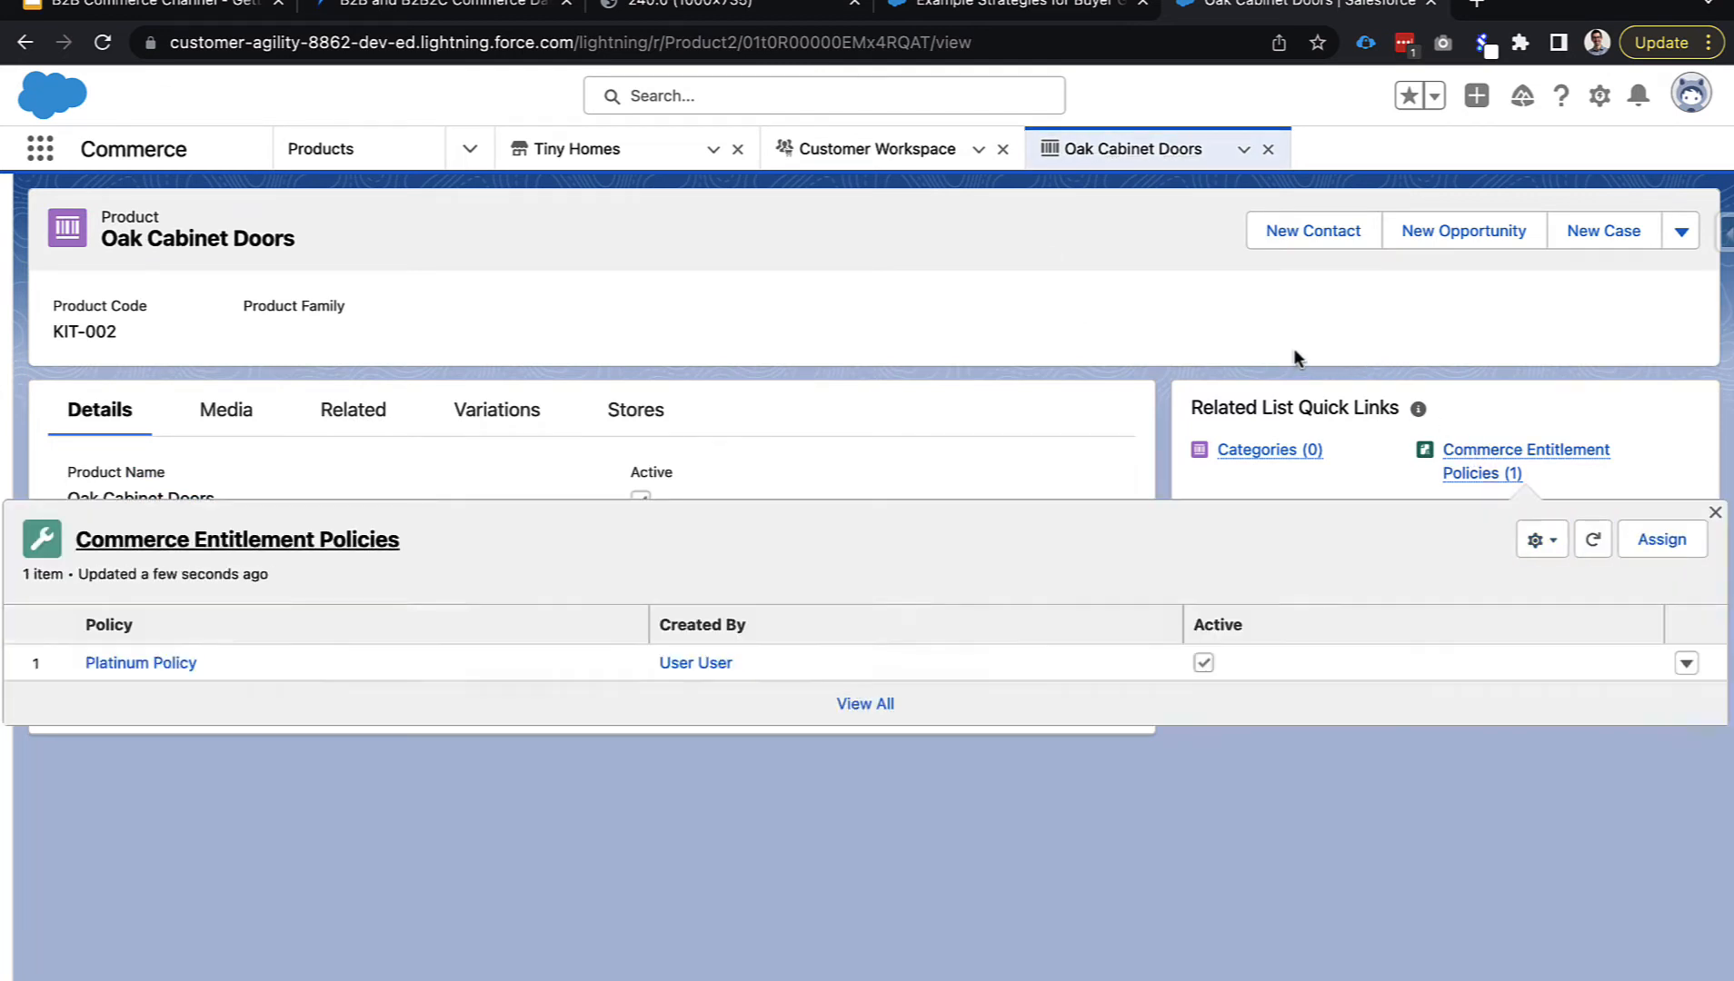
Assign Oak Cabinet Doors to the Products category of the Tiny Homes Catalog and close the new assignment record.
mouse_move(1297, 453)
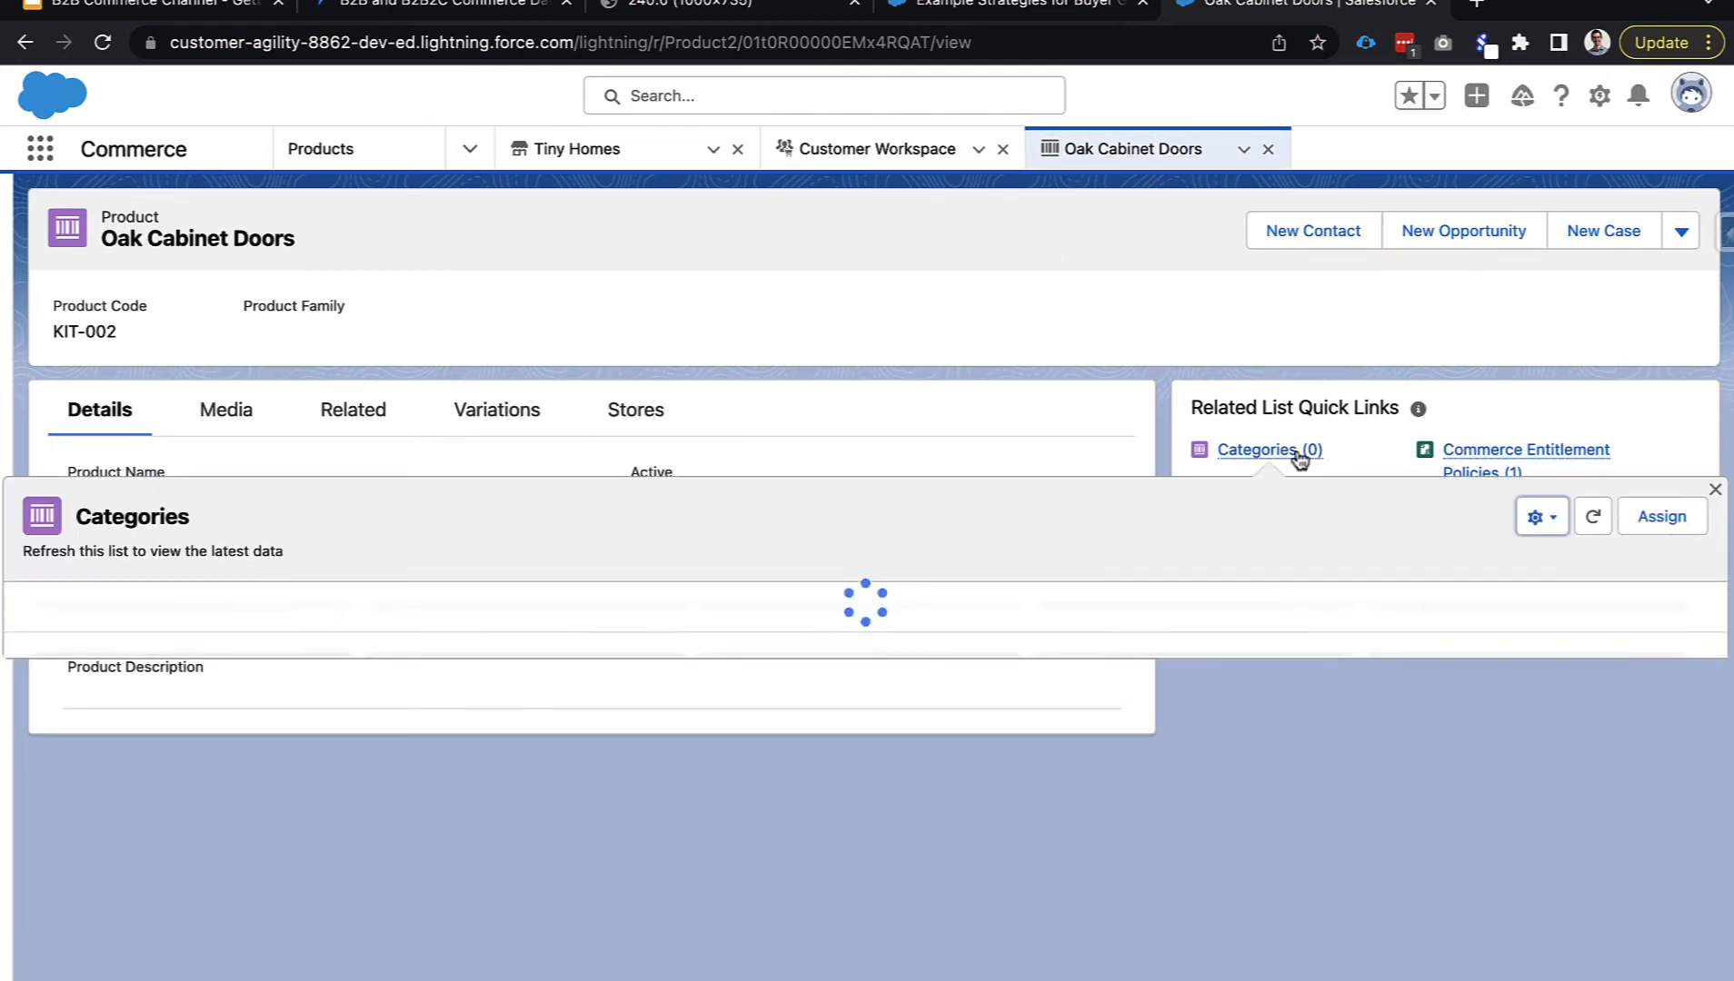
left_click(1661, 516)
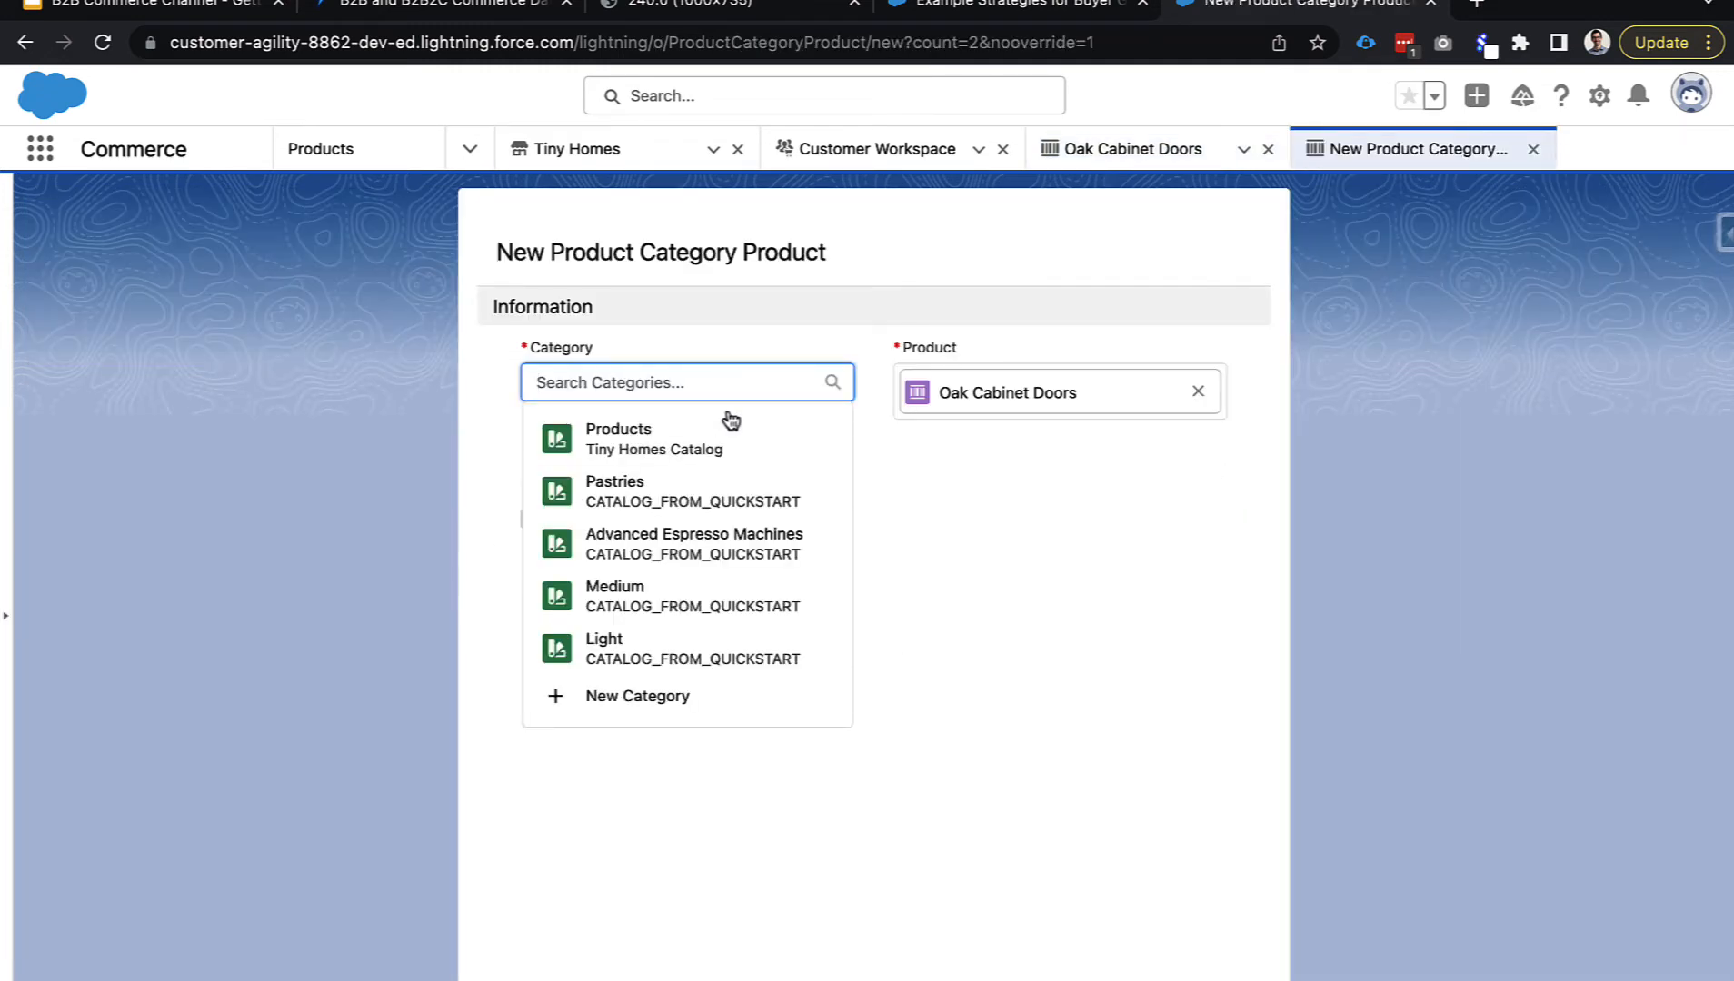
left_click(659, 437)
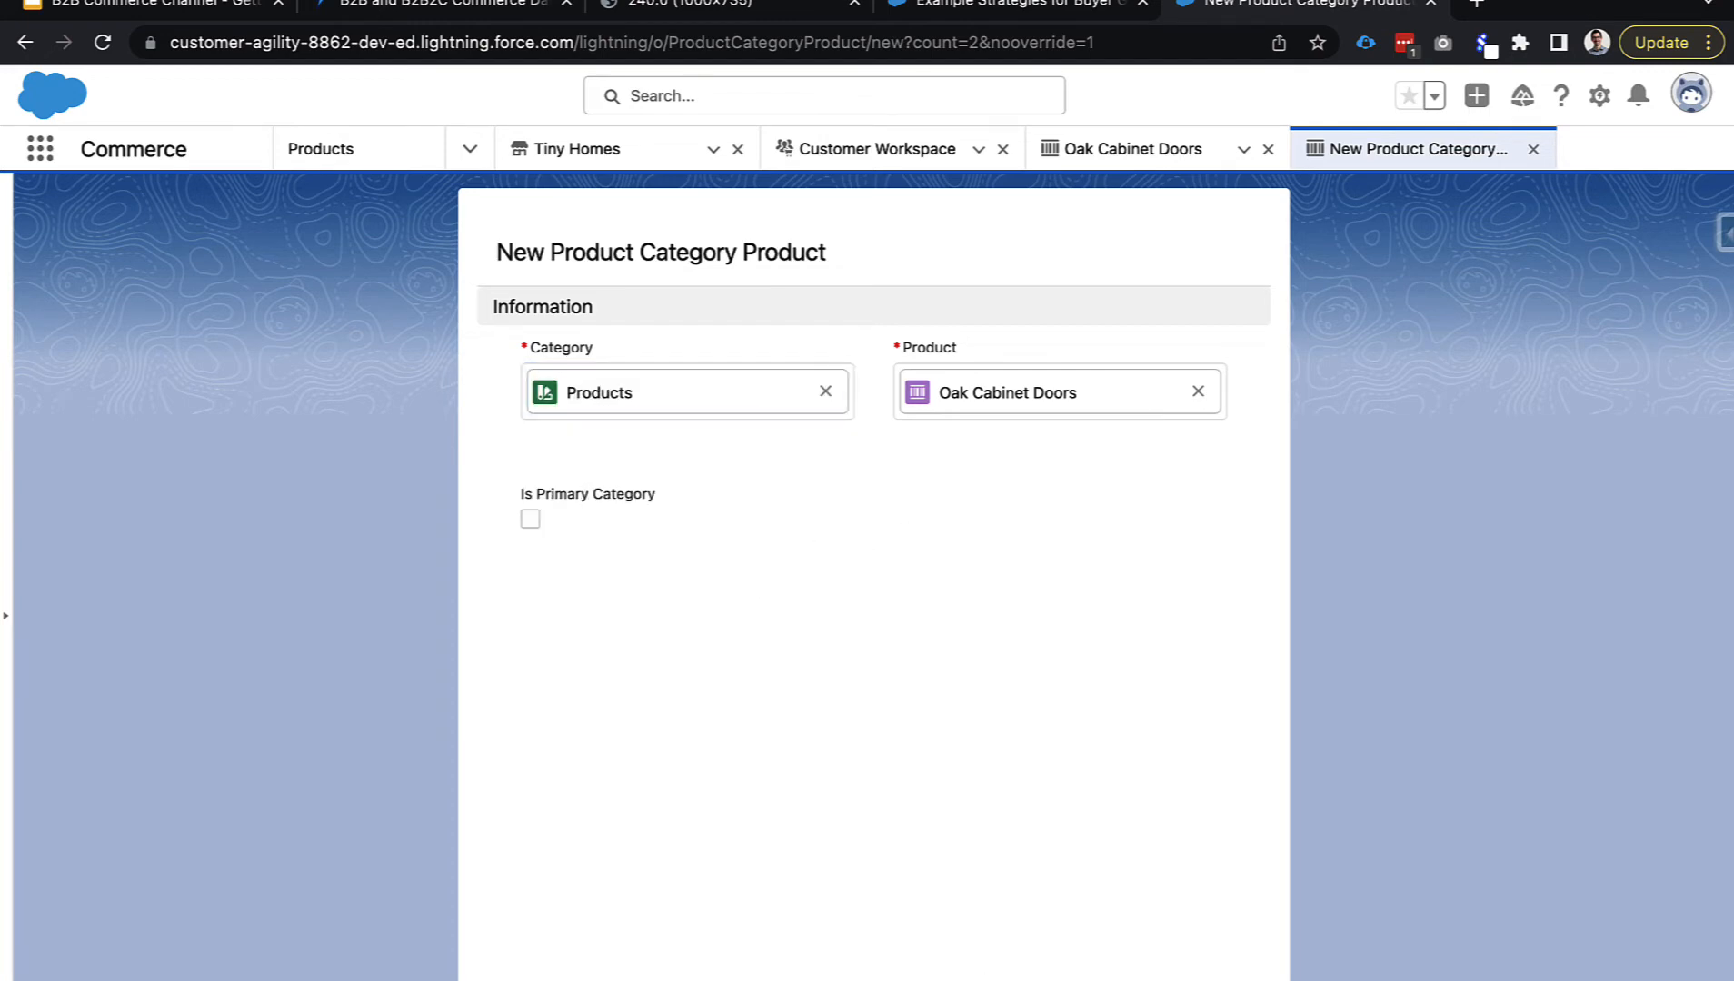
left_click(994, 980)
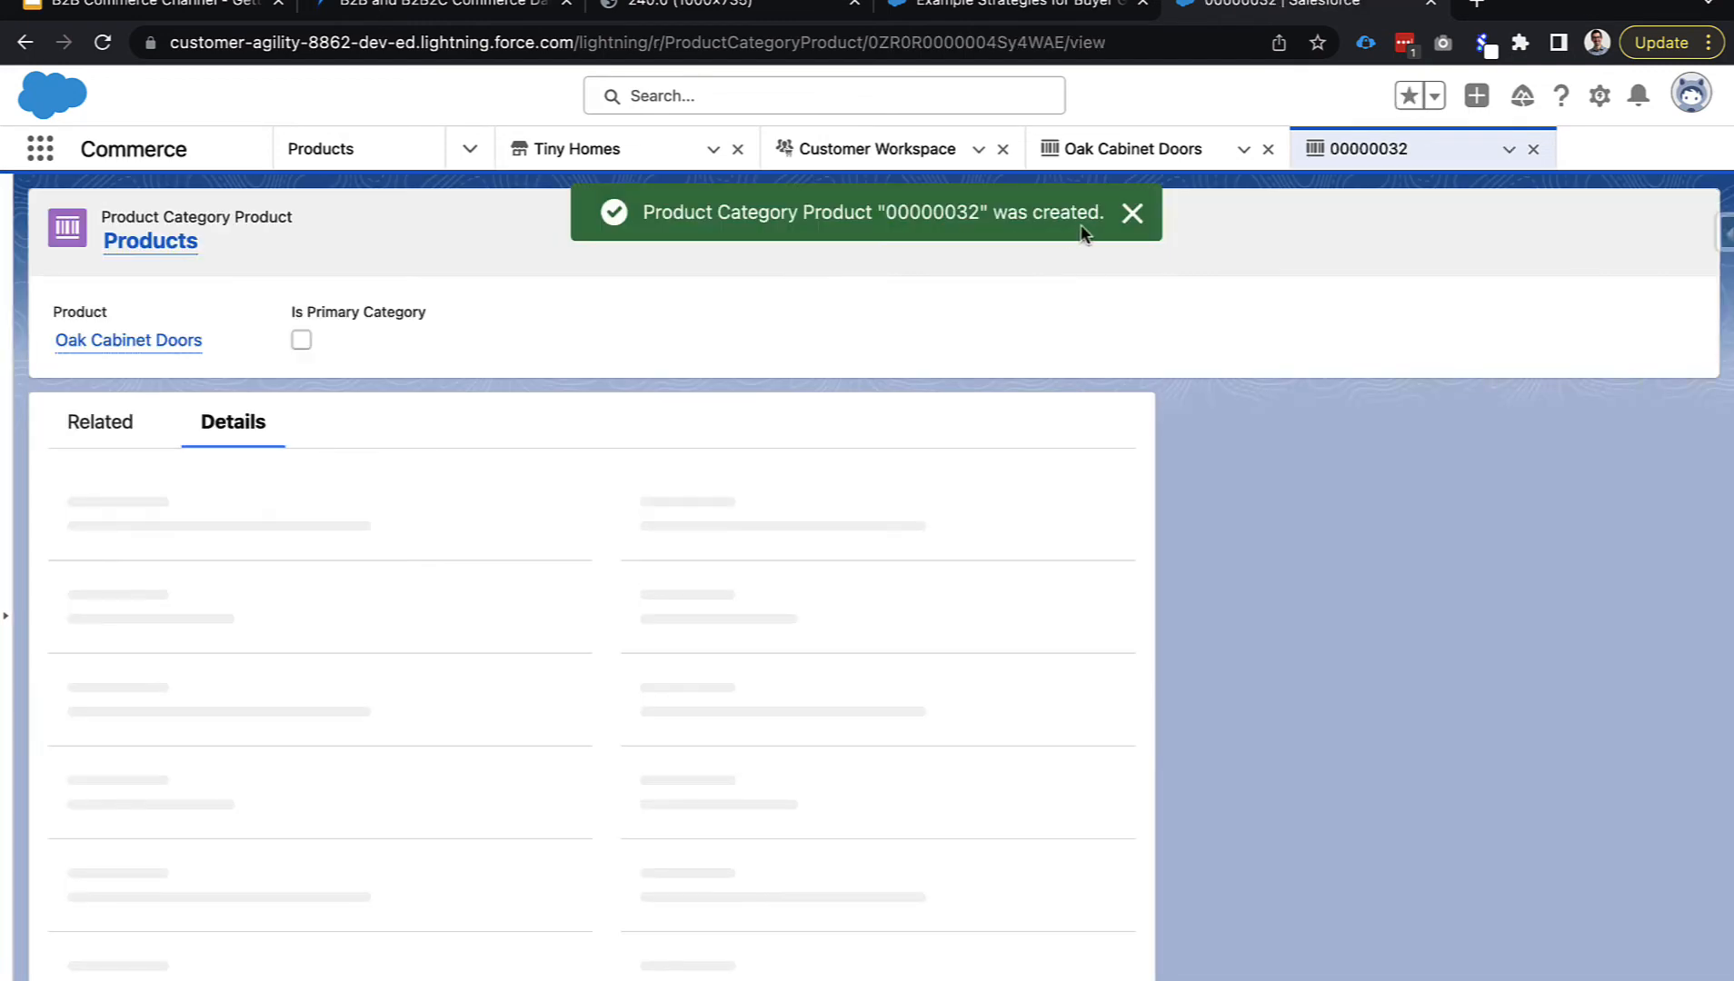
left_click(1132, 218)
left_click(1533, 149)
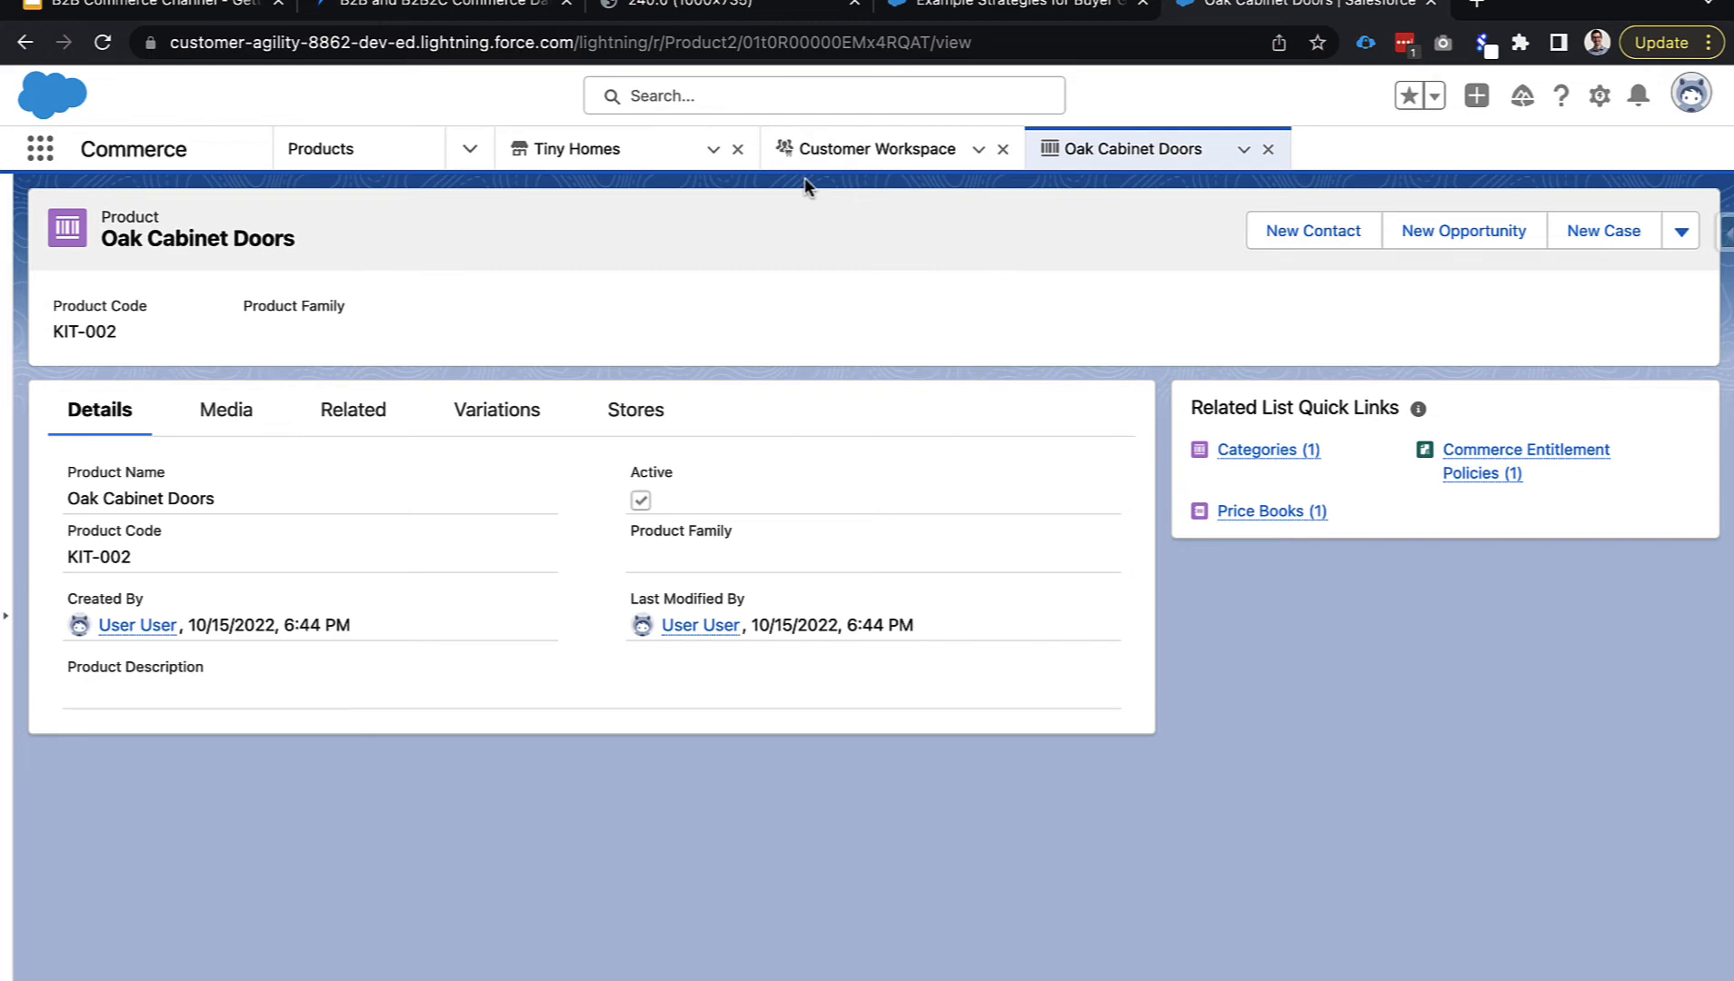
left_click(584, 153)
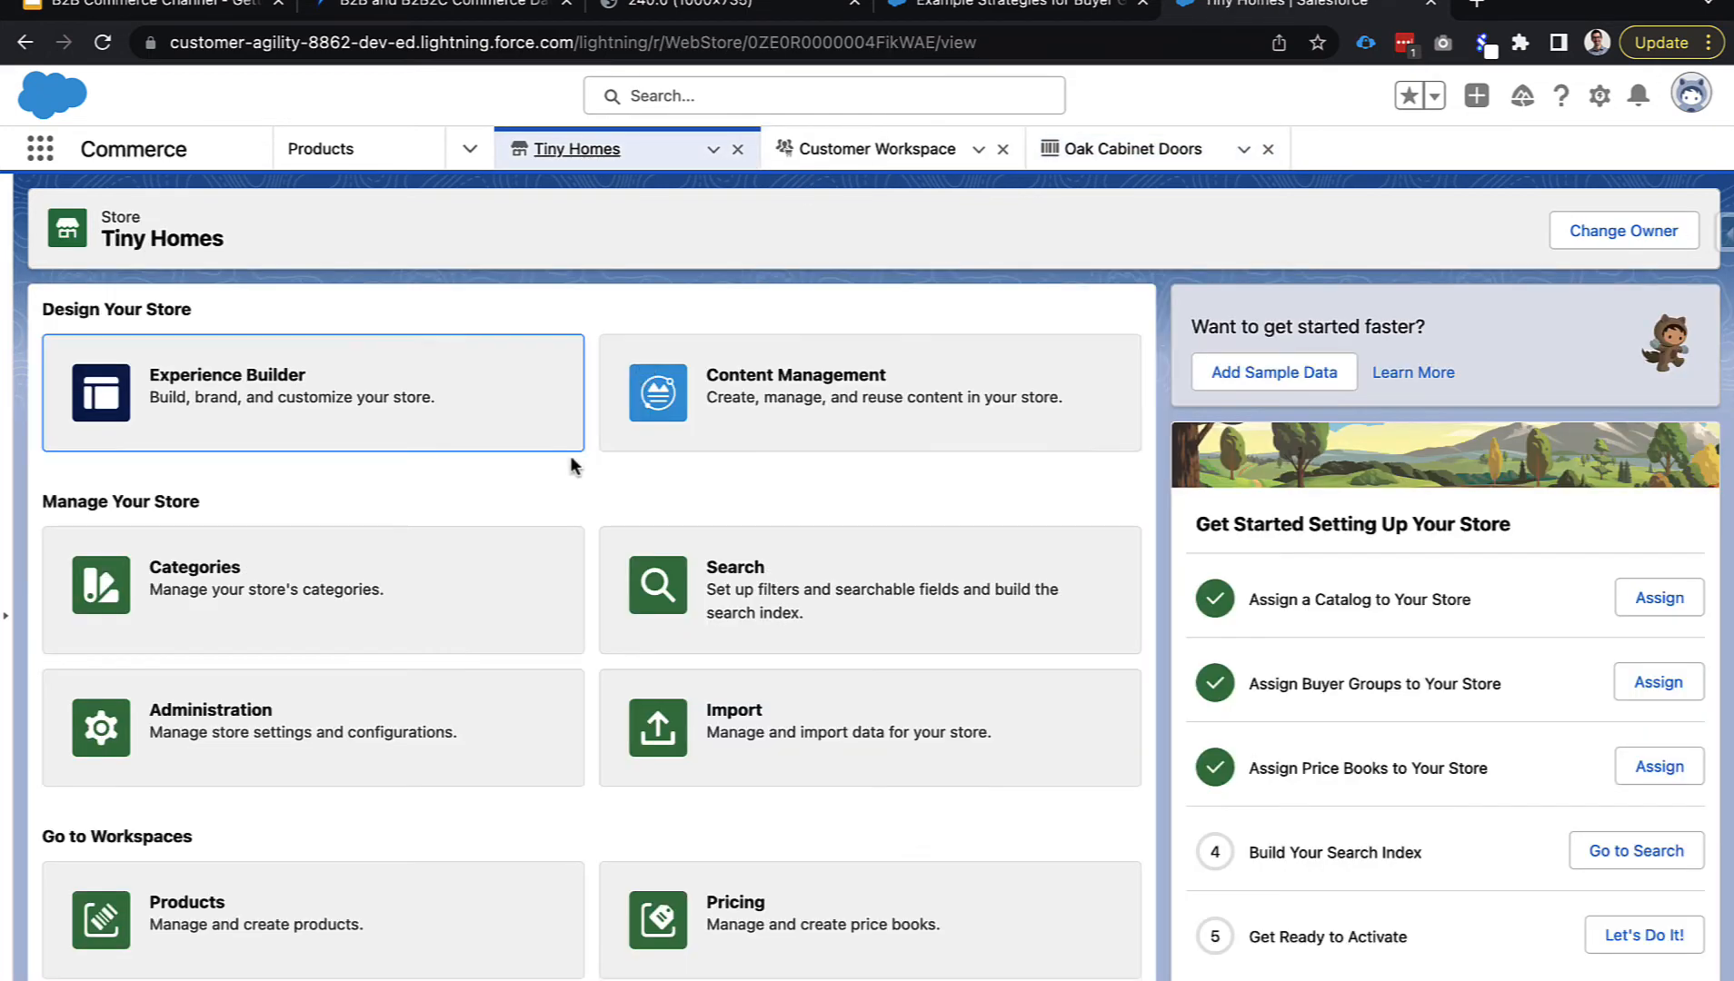
scroll(571, 502, "down", 3)
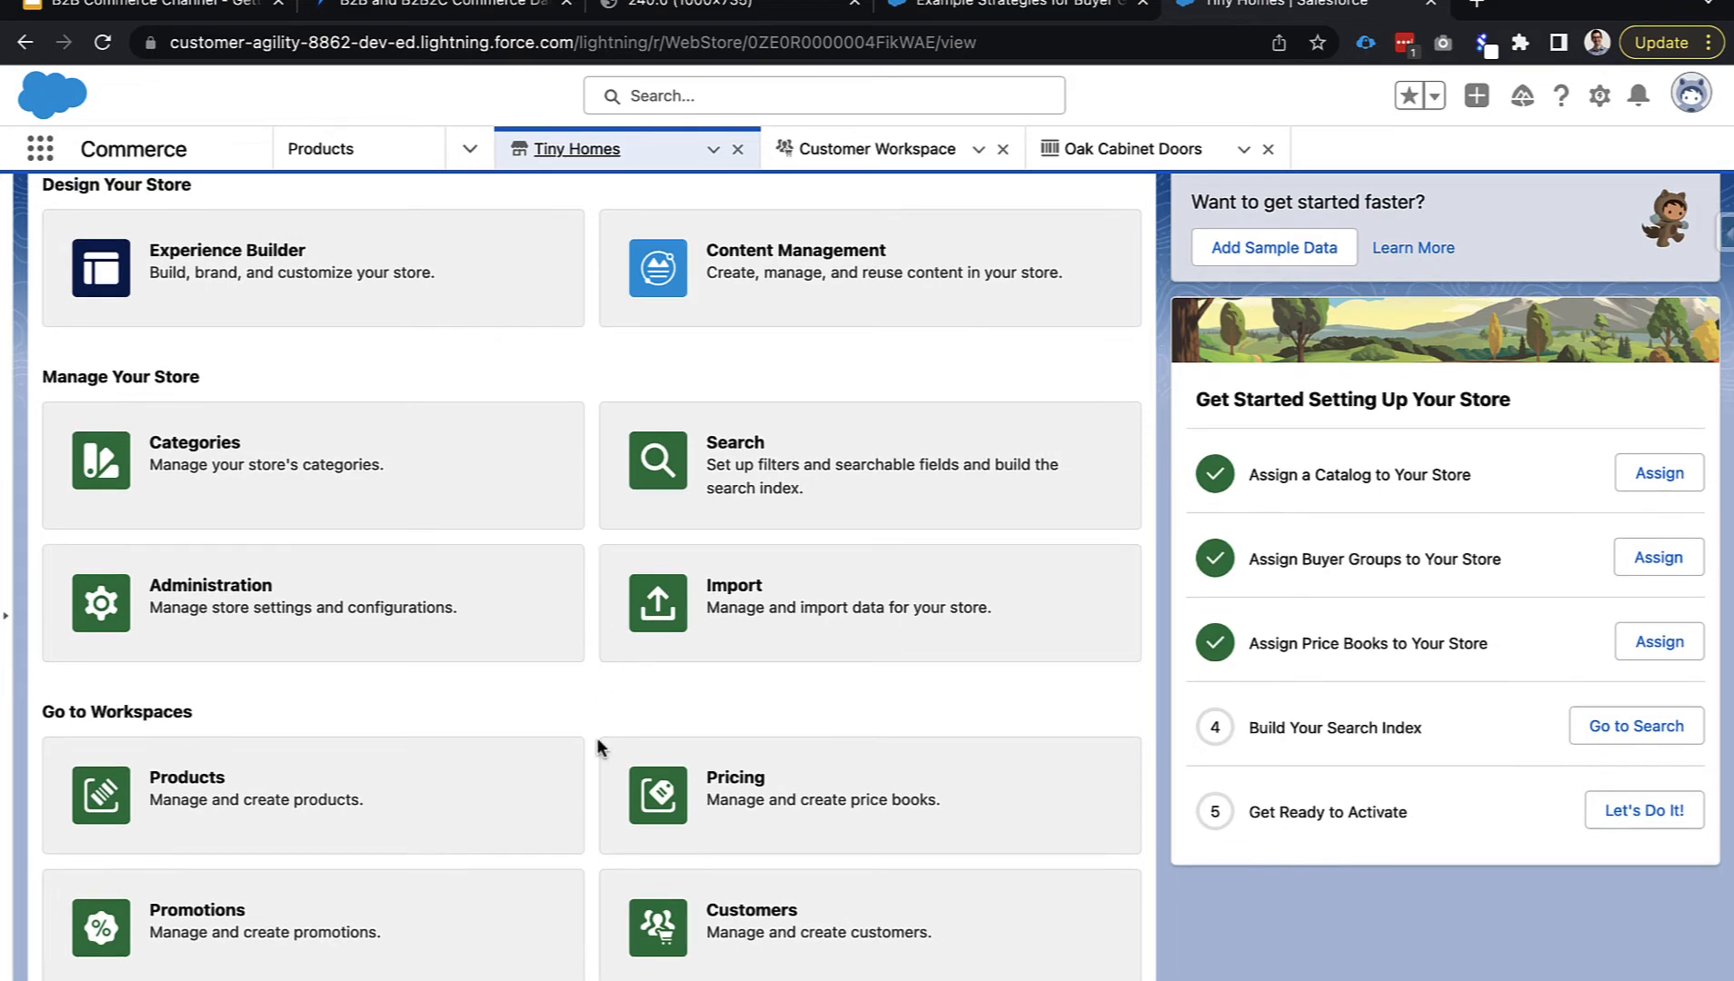
left_click(546, 779)
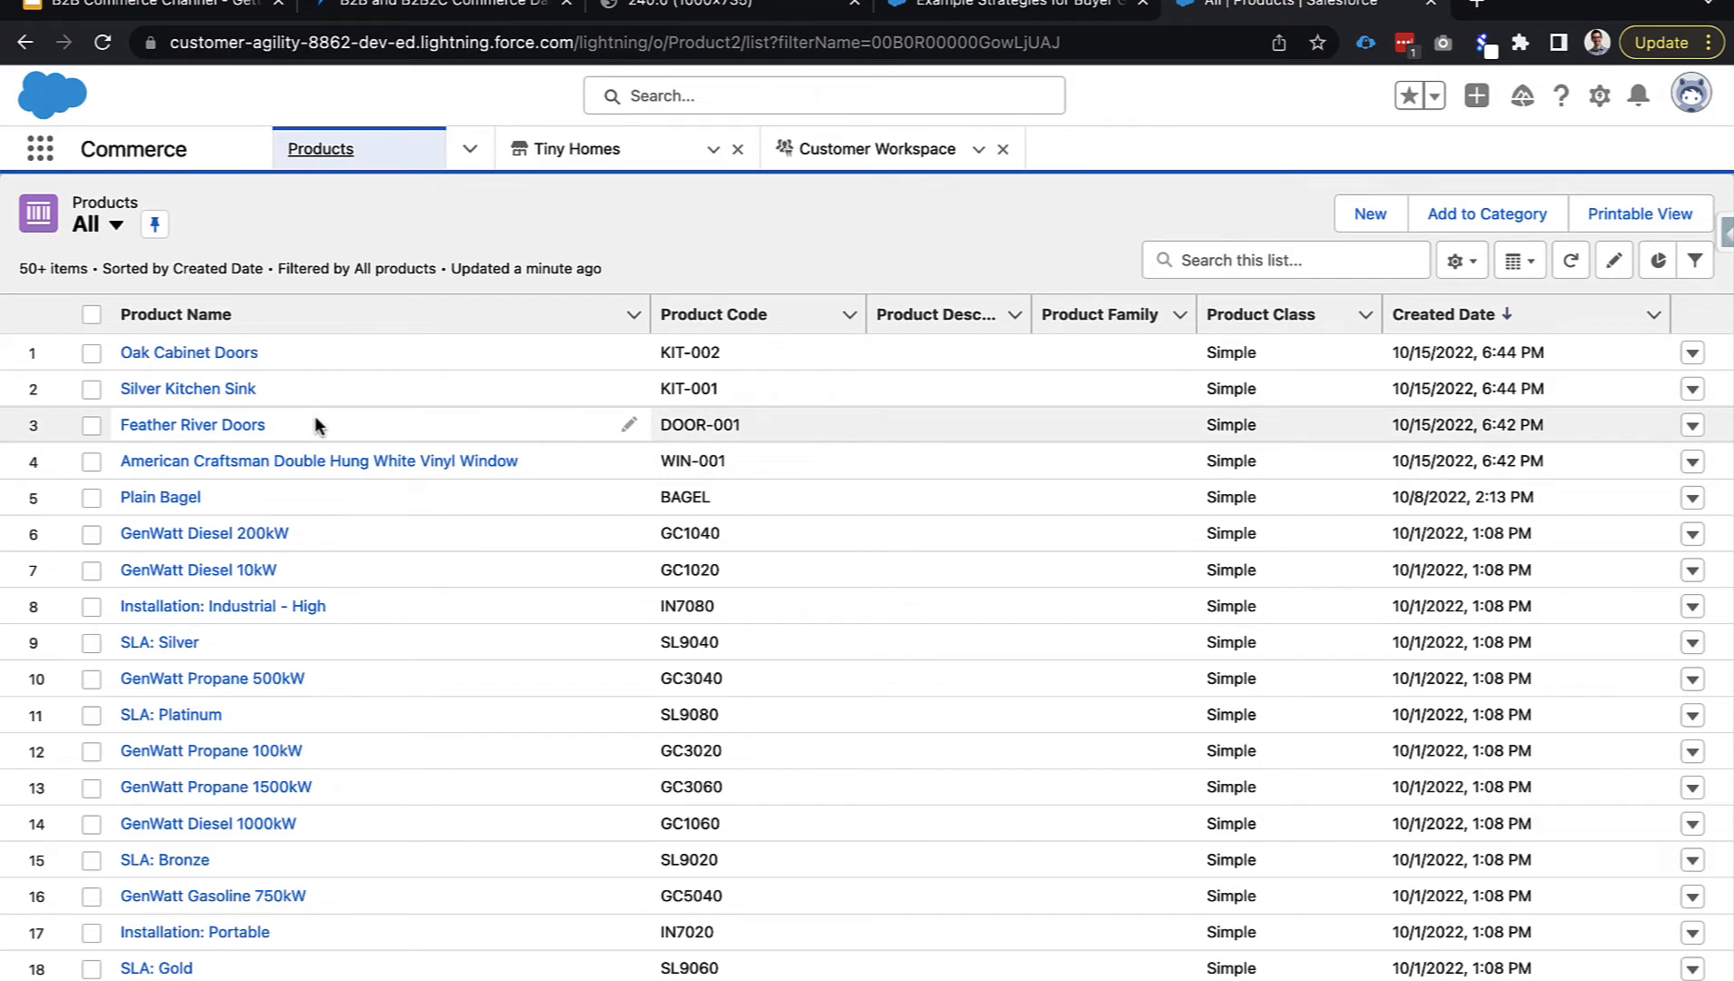
Assign the Silver Kitchen Sink product to the Products category of the Tiny Homes Catalog.
left_click(164, 390)
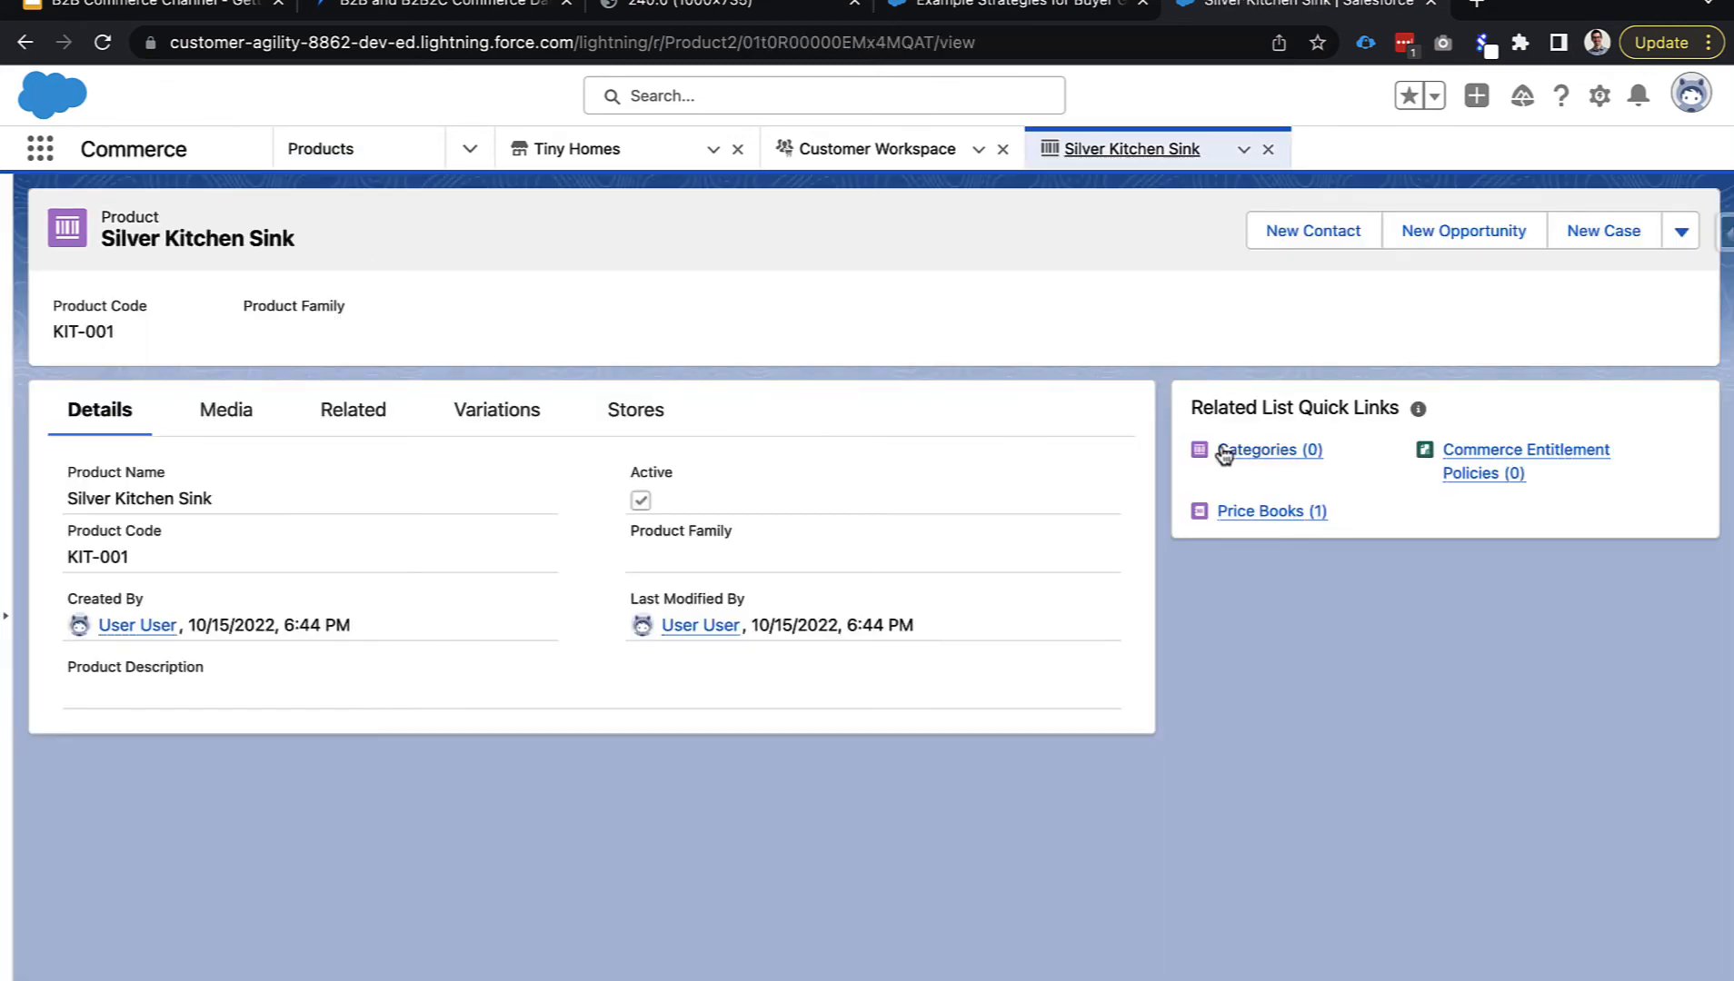
mouse_move(1247, 454)
left_click(1656, 514)
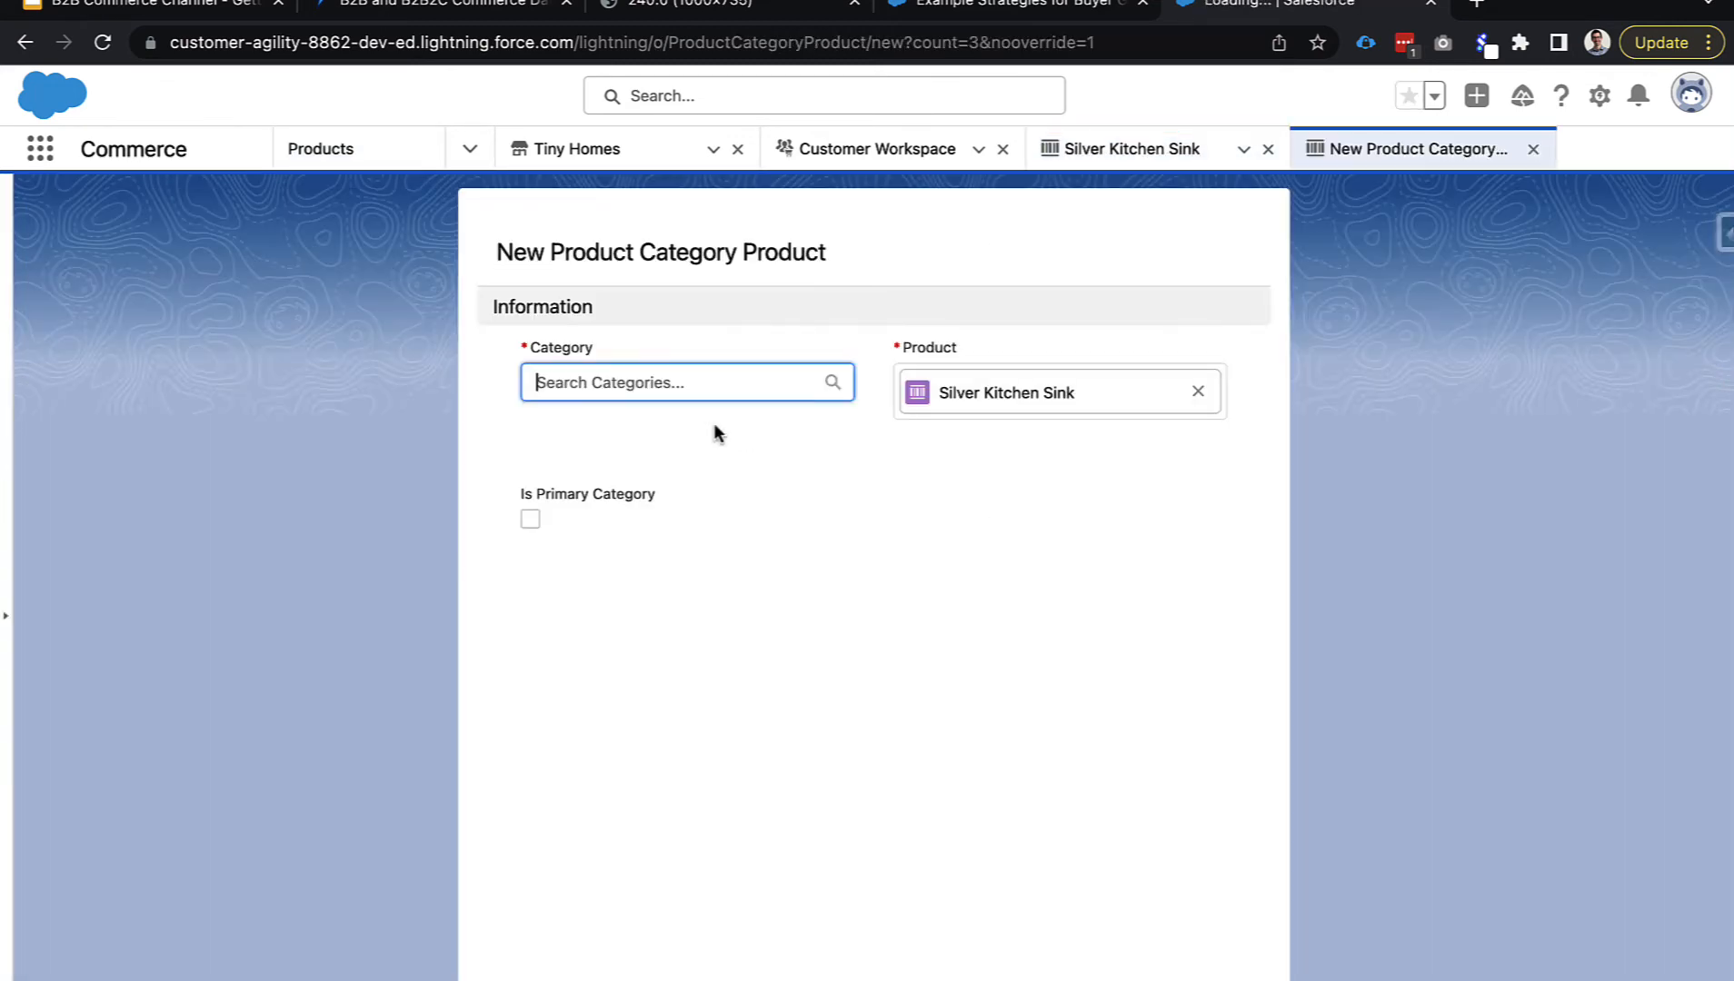
left_click(609, 375)
left_click(620, 436)
left_click(996, 978)
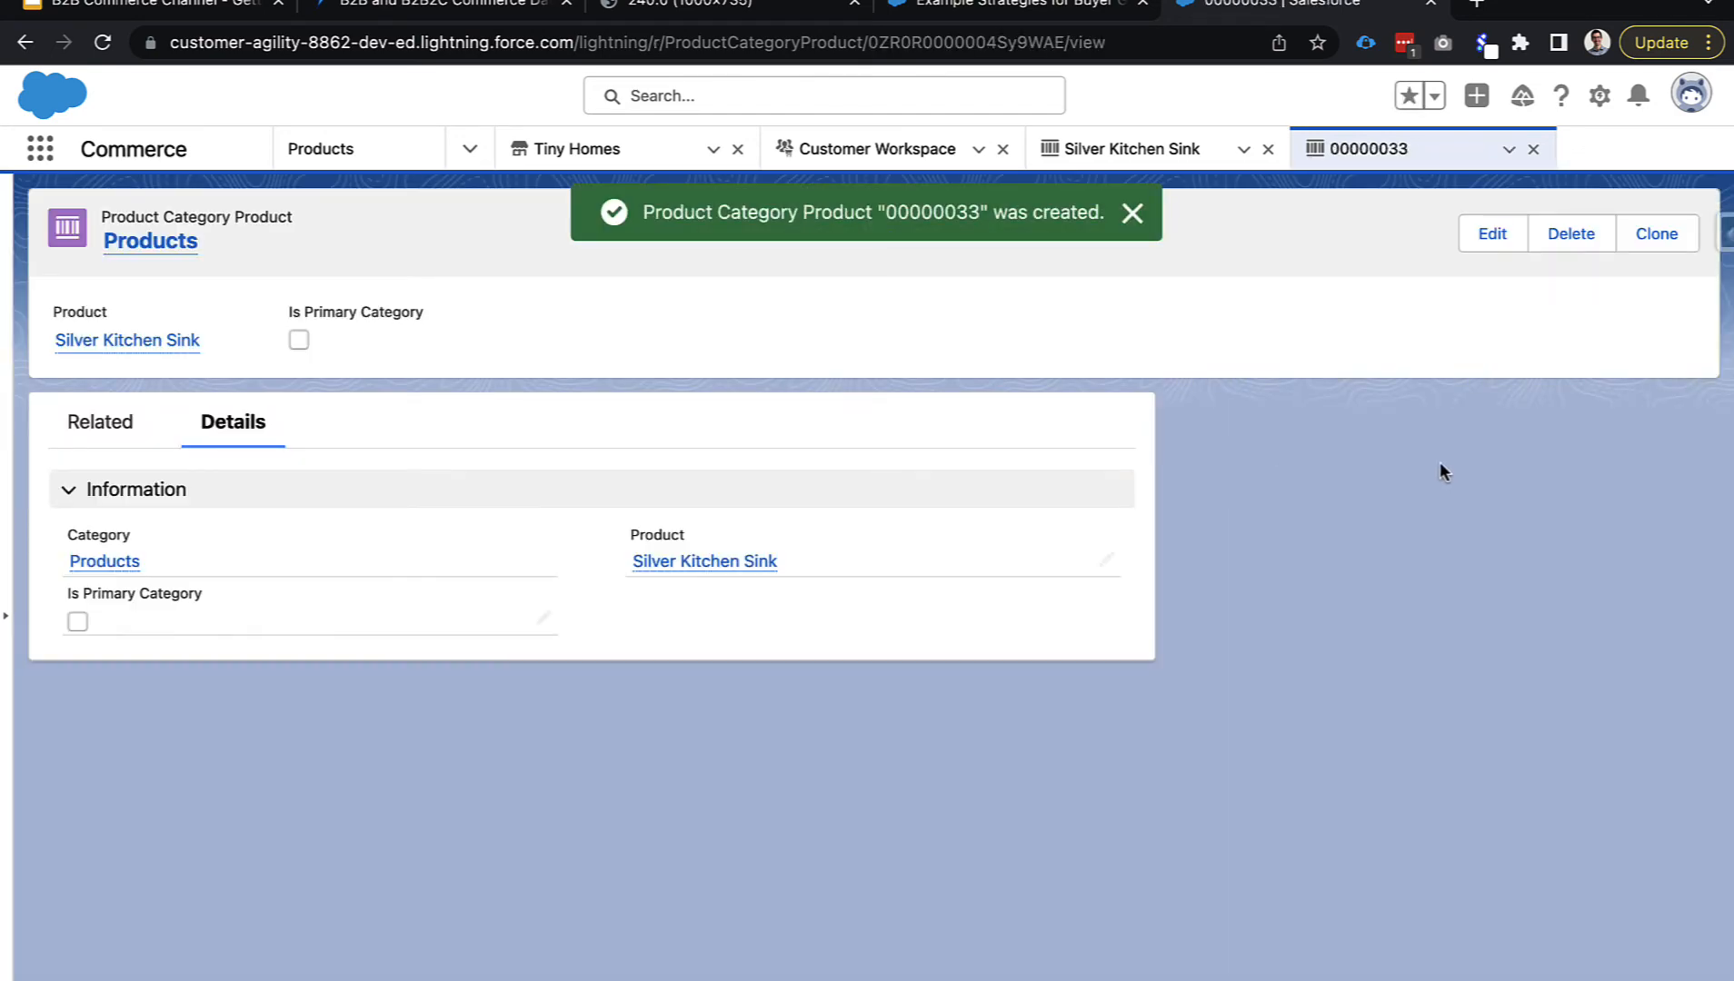
left_click(1533, 149)
Assign Silver Kitchen Sink to the Platinum Policy entitlement policy and close the product record.
mouse_move(1546, 455)
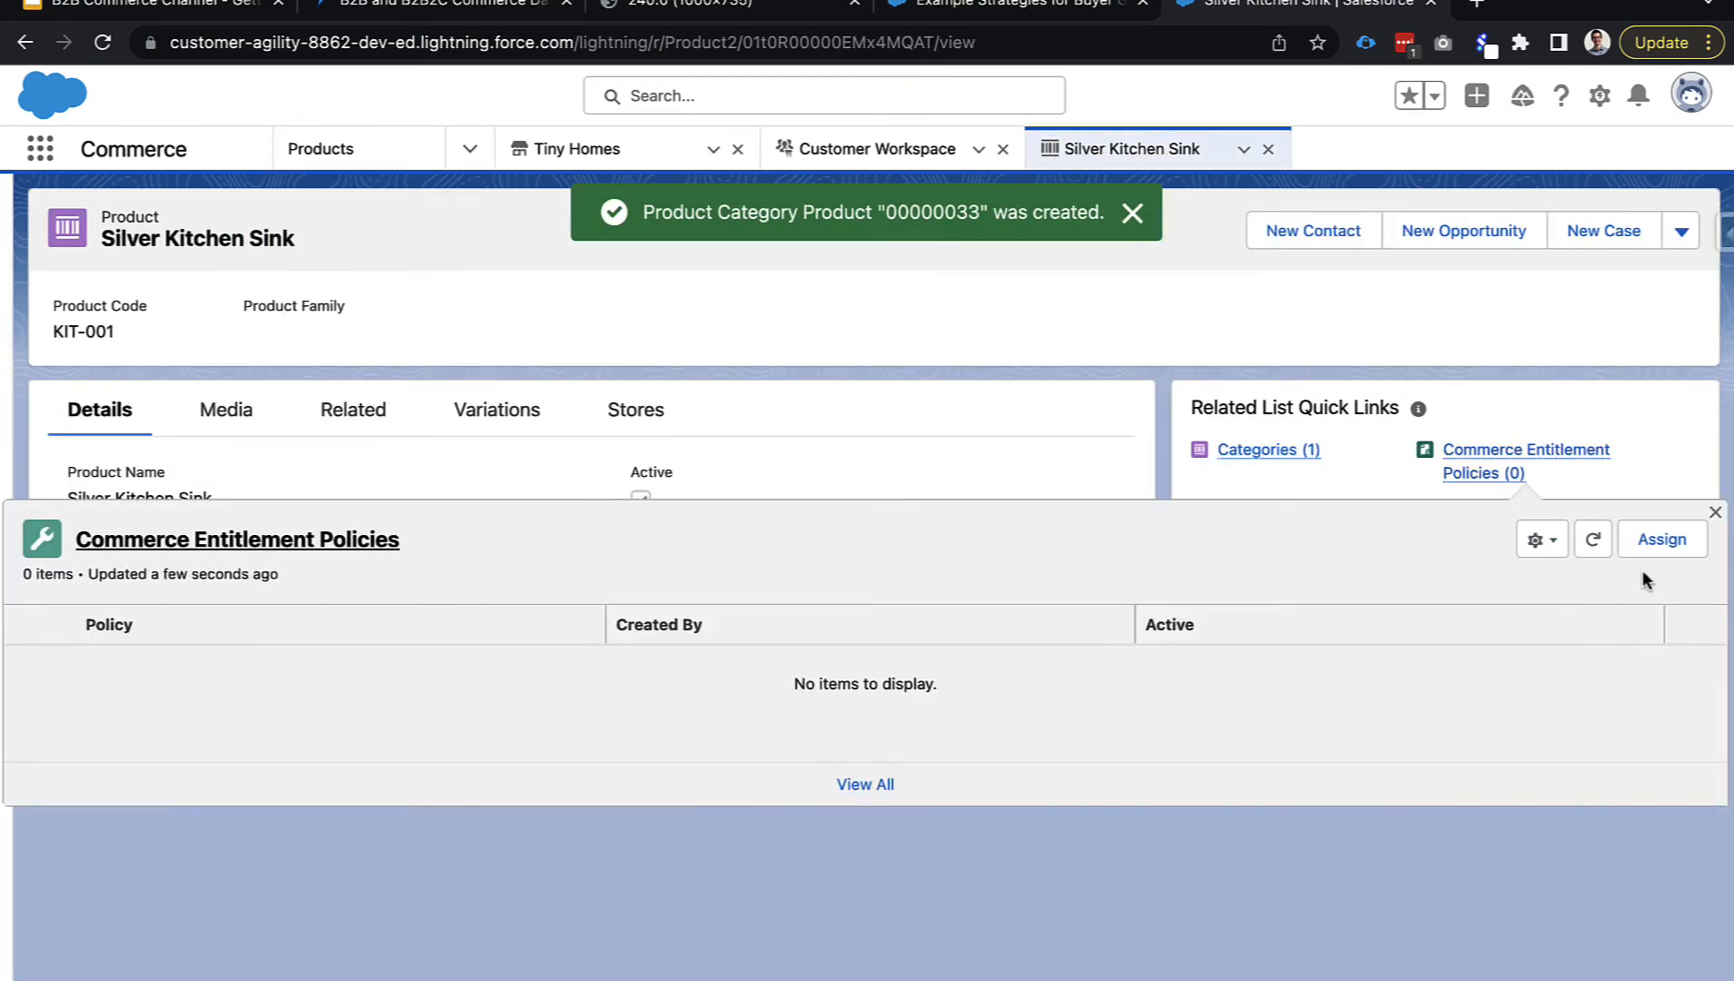
left_click(1654, 539)
left_click(617, 385)
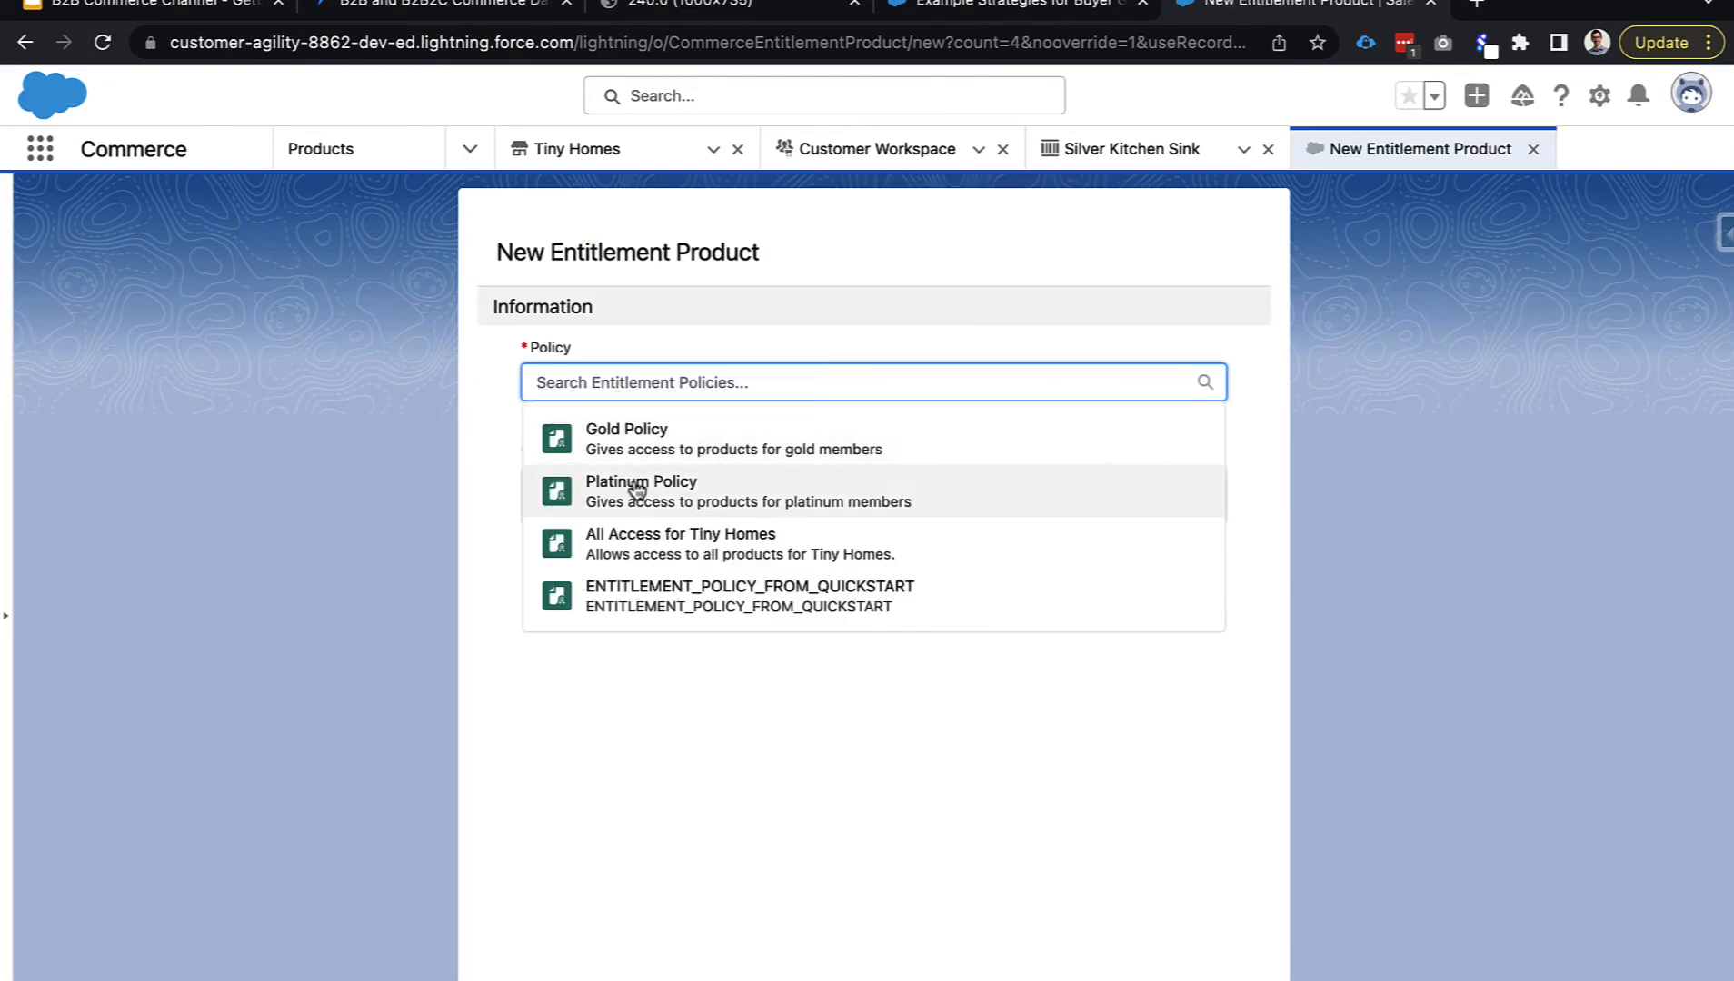
left_click(736, 491)
left_click(977, 965)
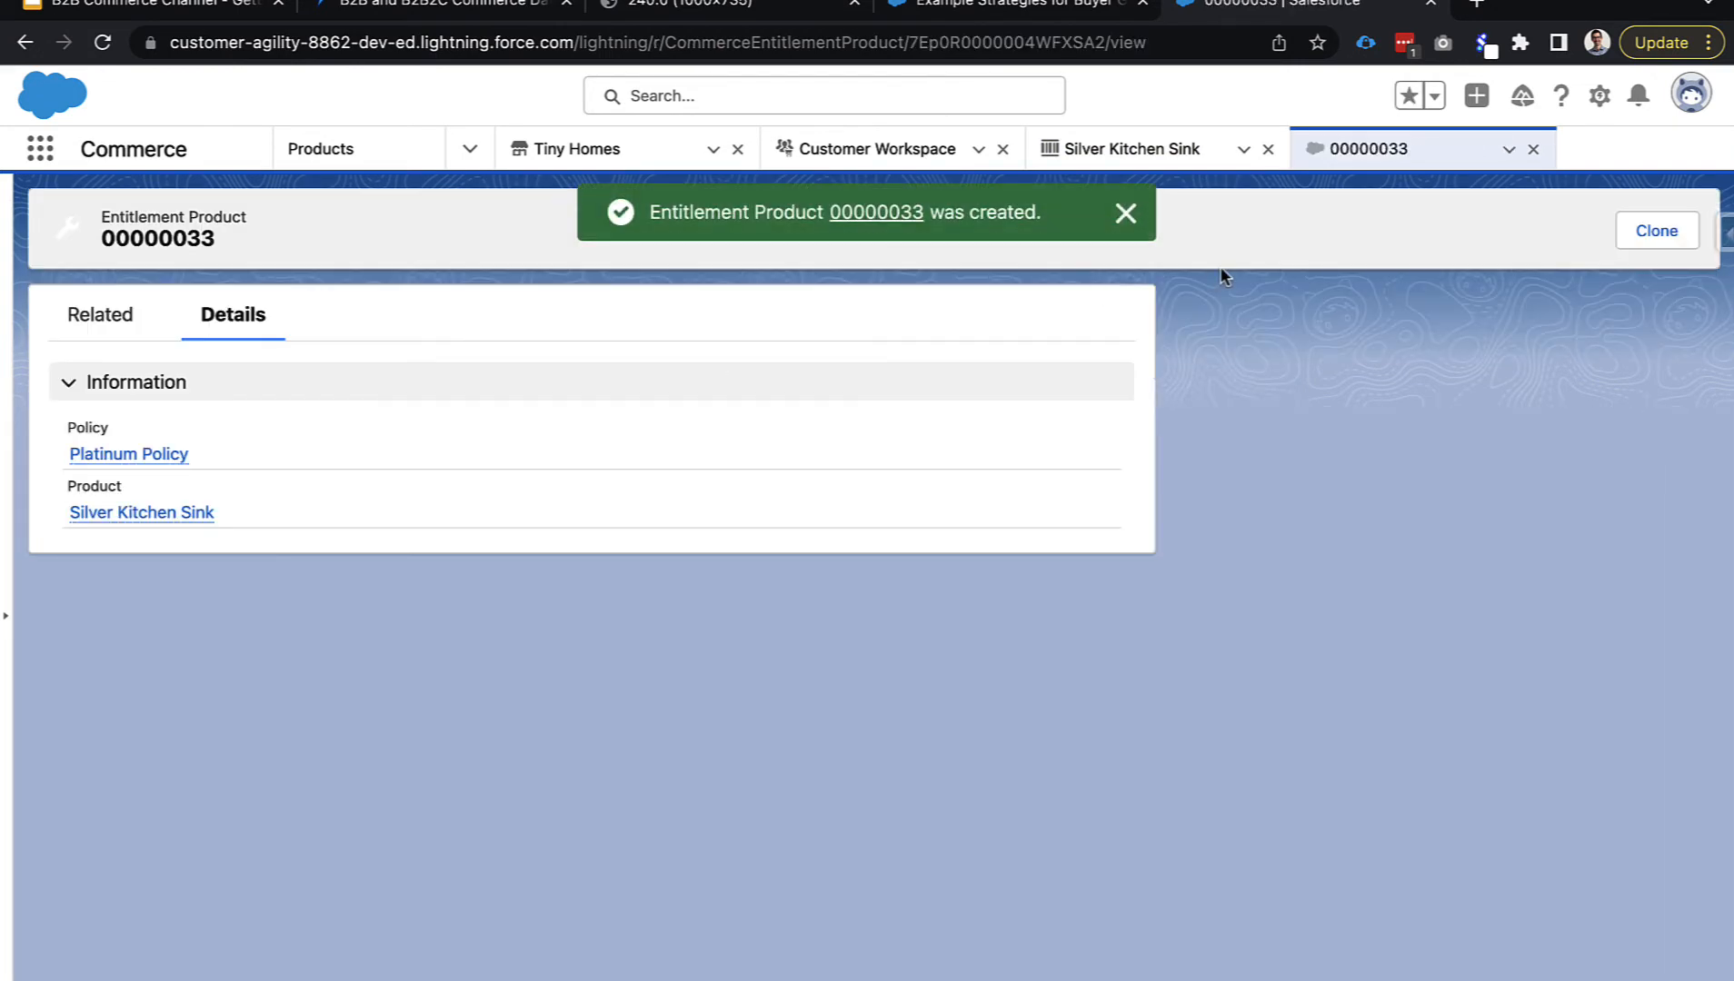
left_click(1533, 149)
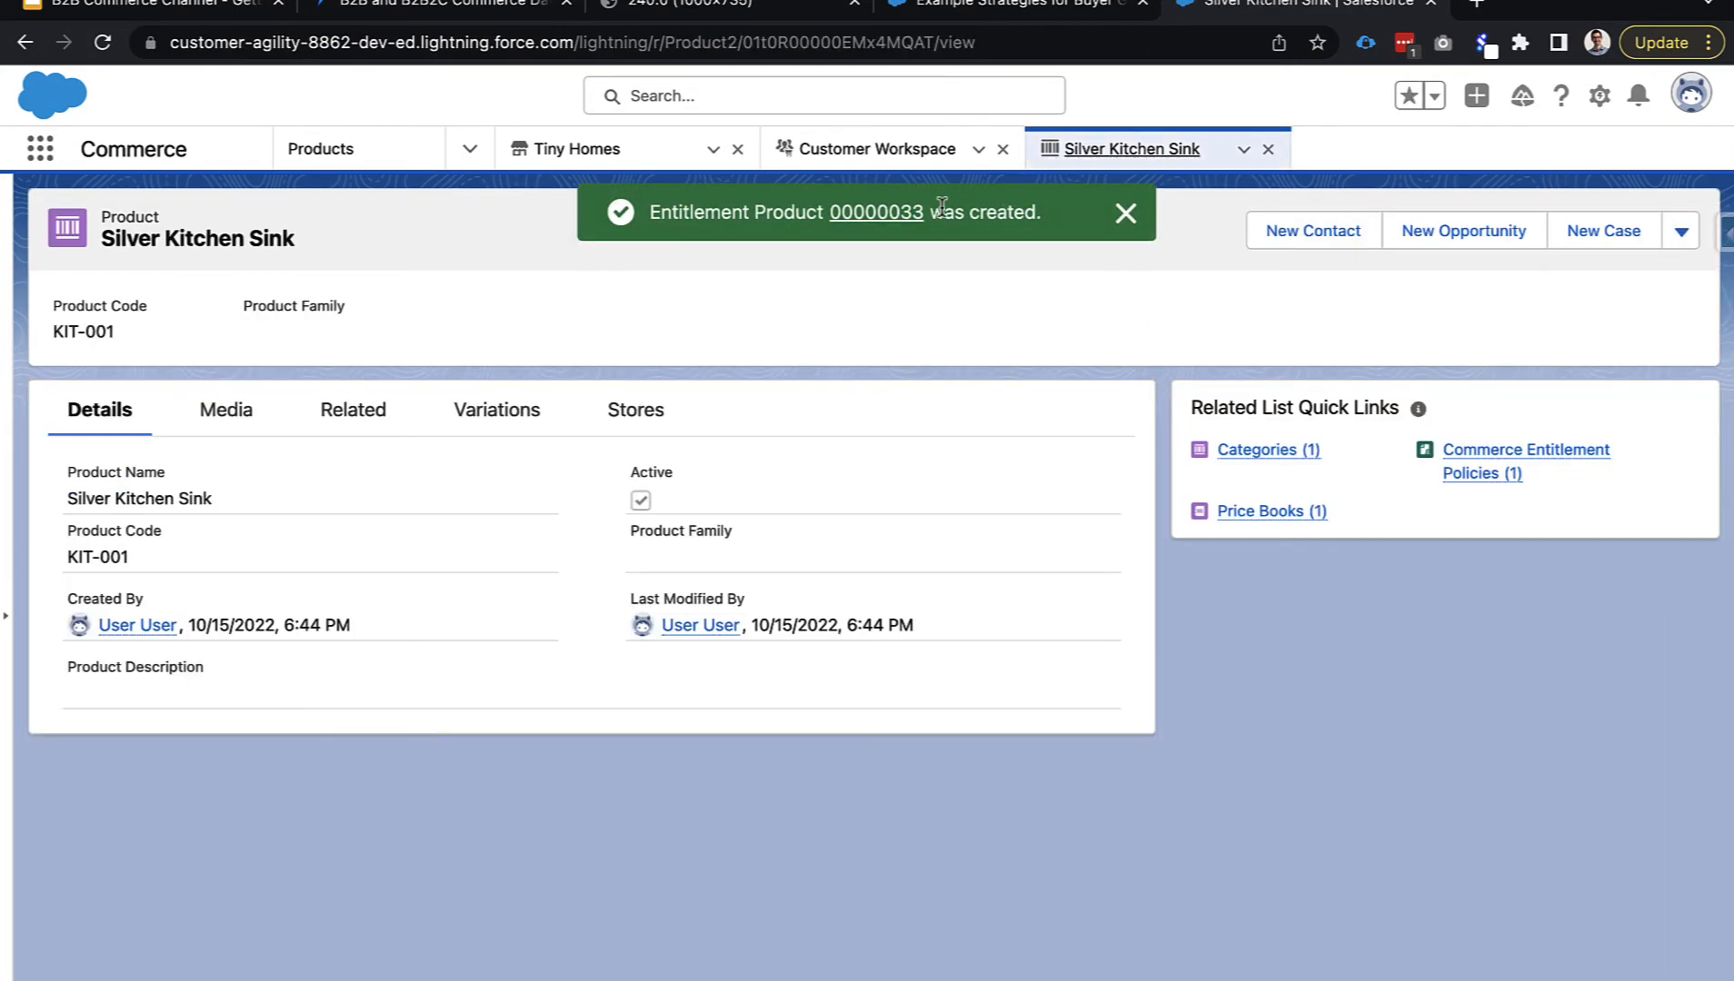
left_click(1268, 149)
Assign the Feather River Doors product to the Products category of the Tiny Homes Catalog.
left_click(359, 152)
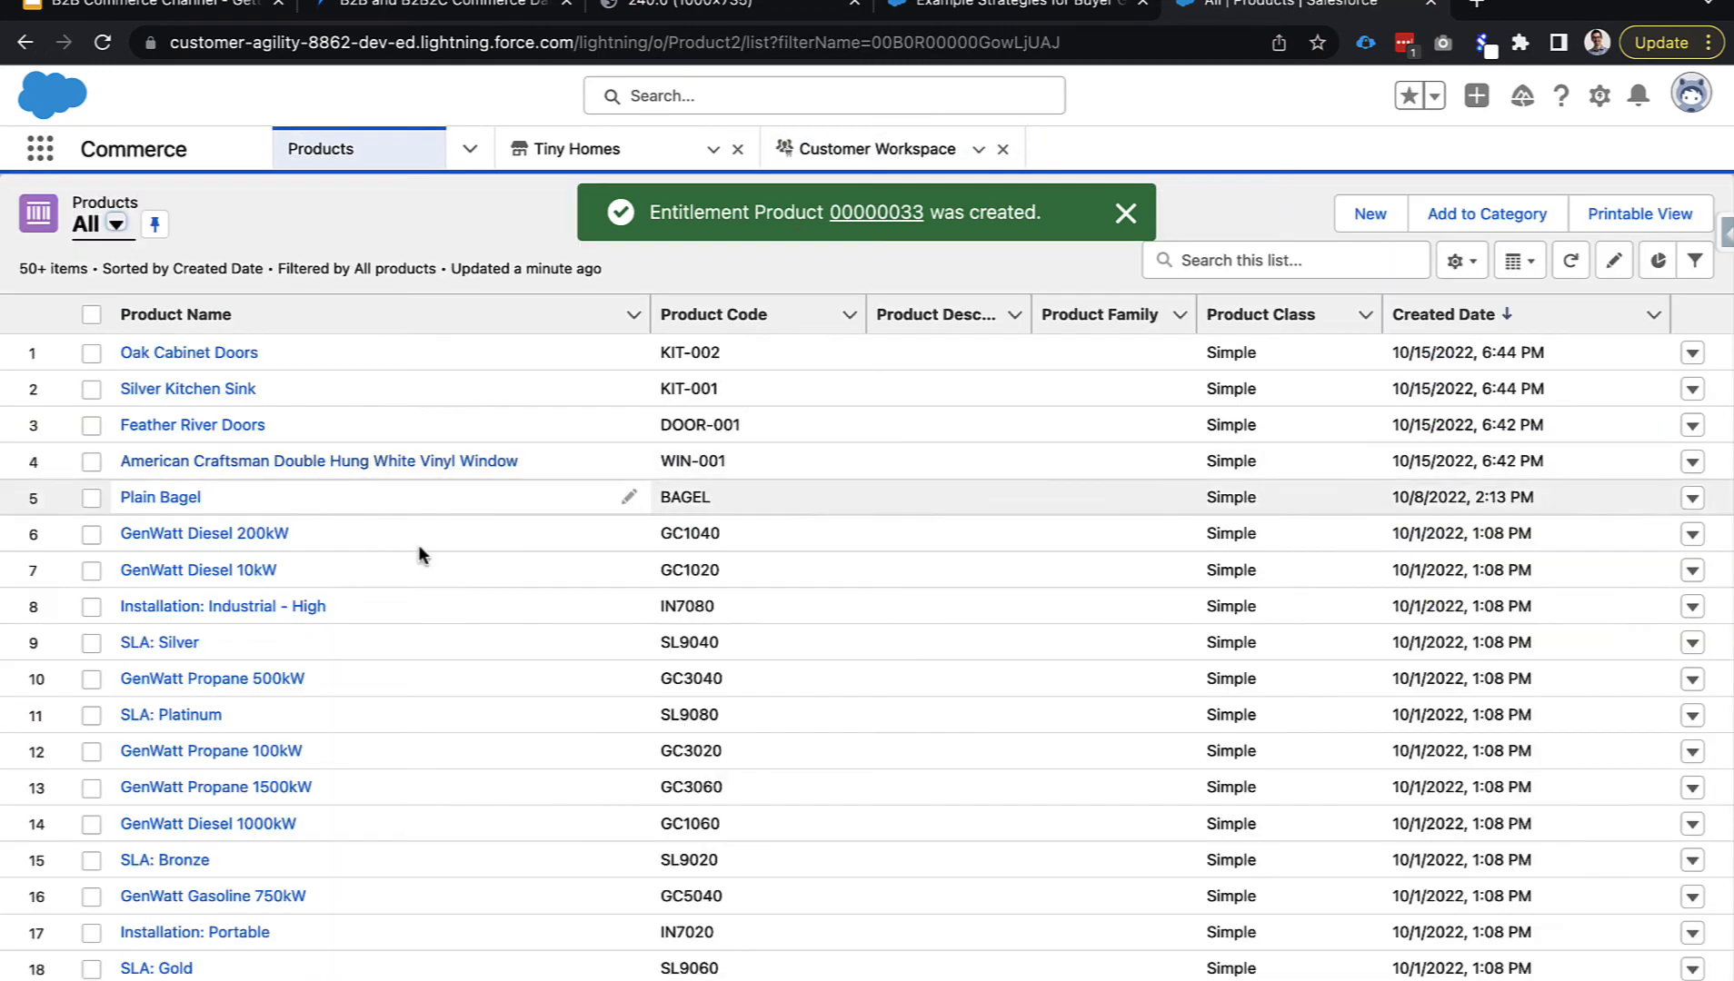
left_click(233, 427)
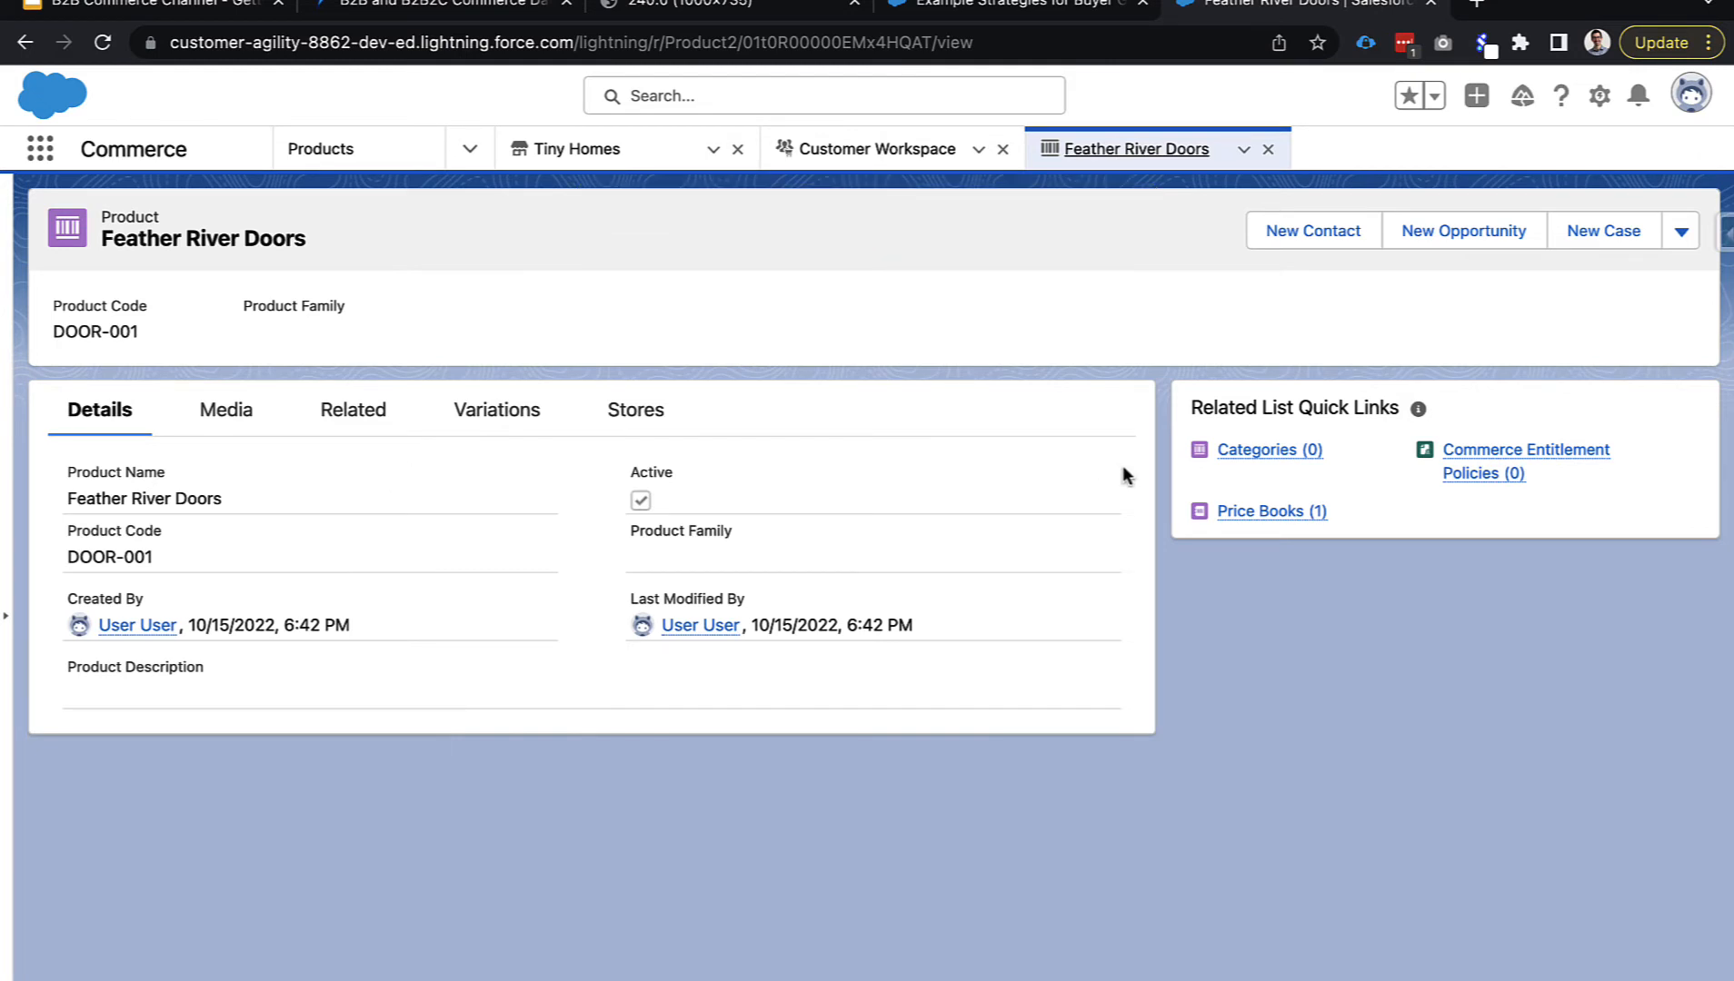
mouse_move(1281, 447)
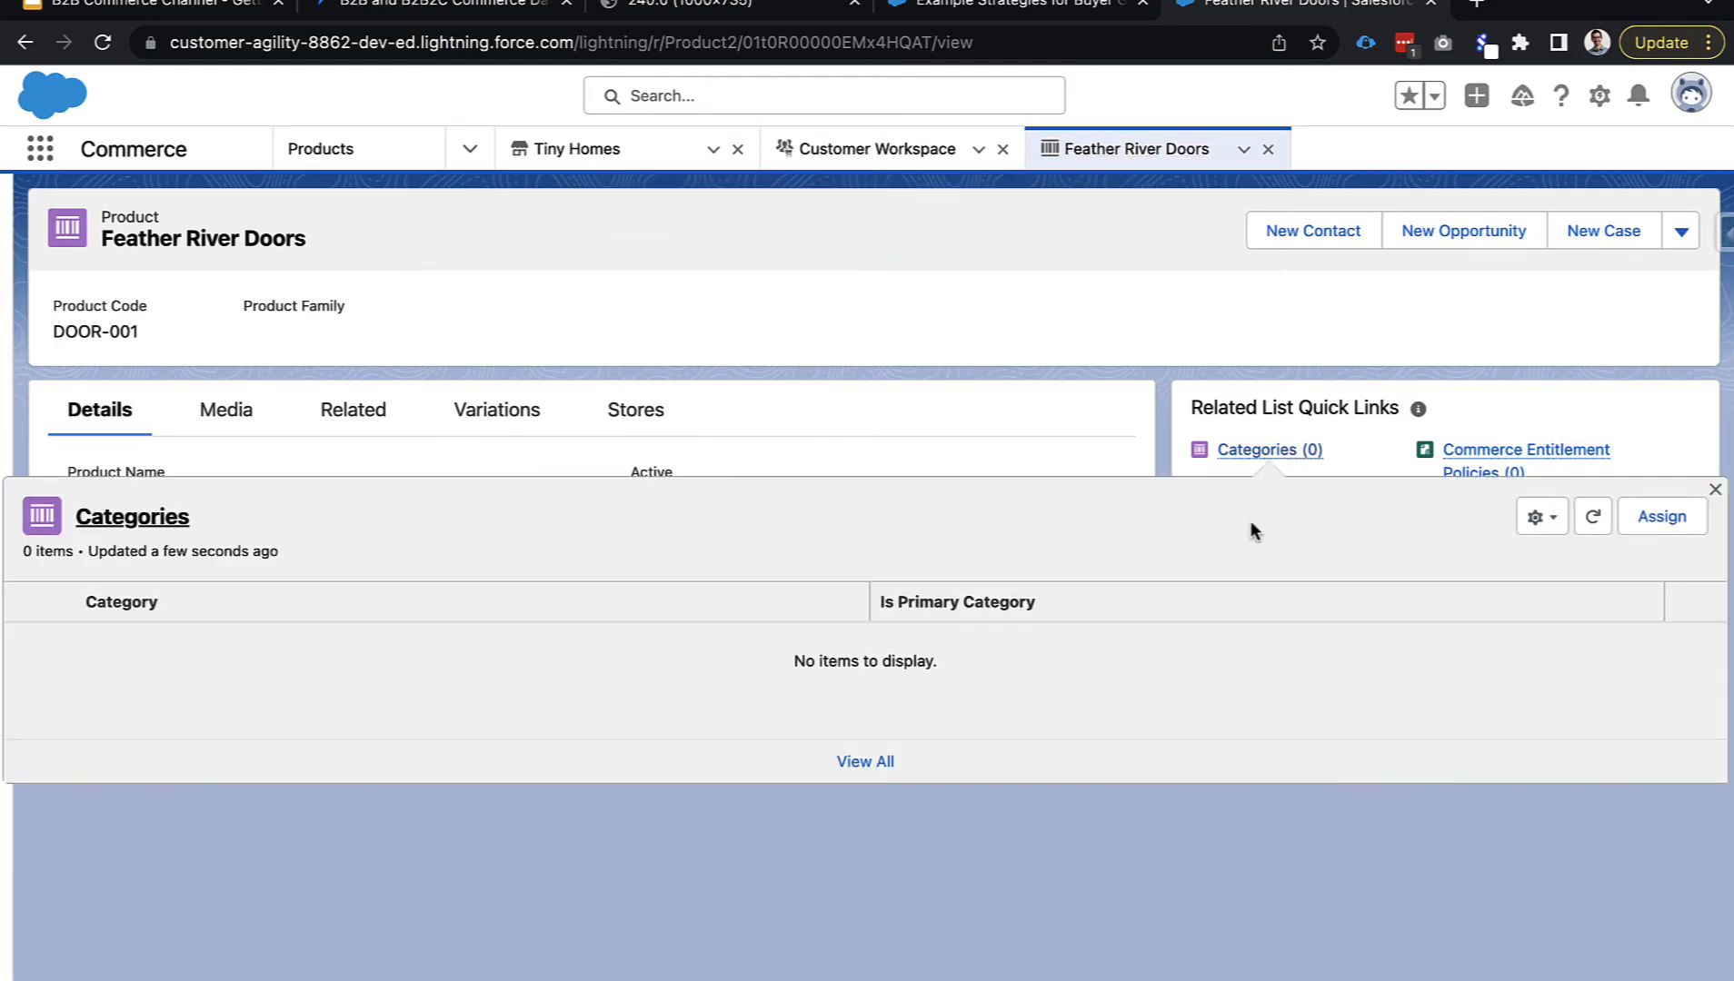
left_click(1661, 518)
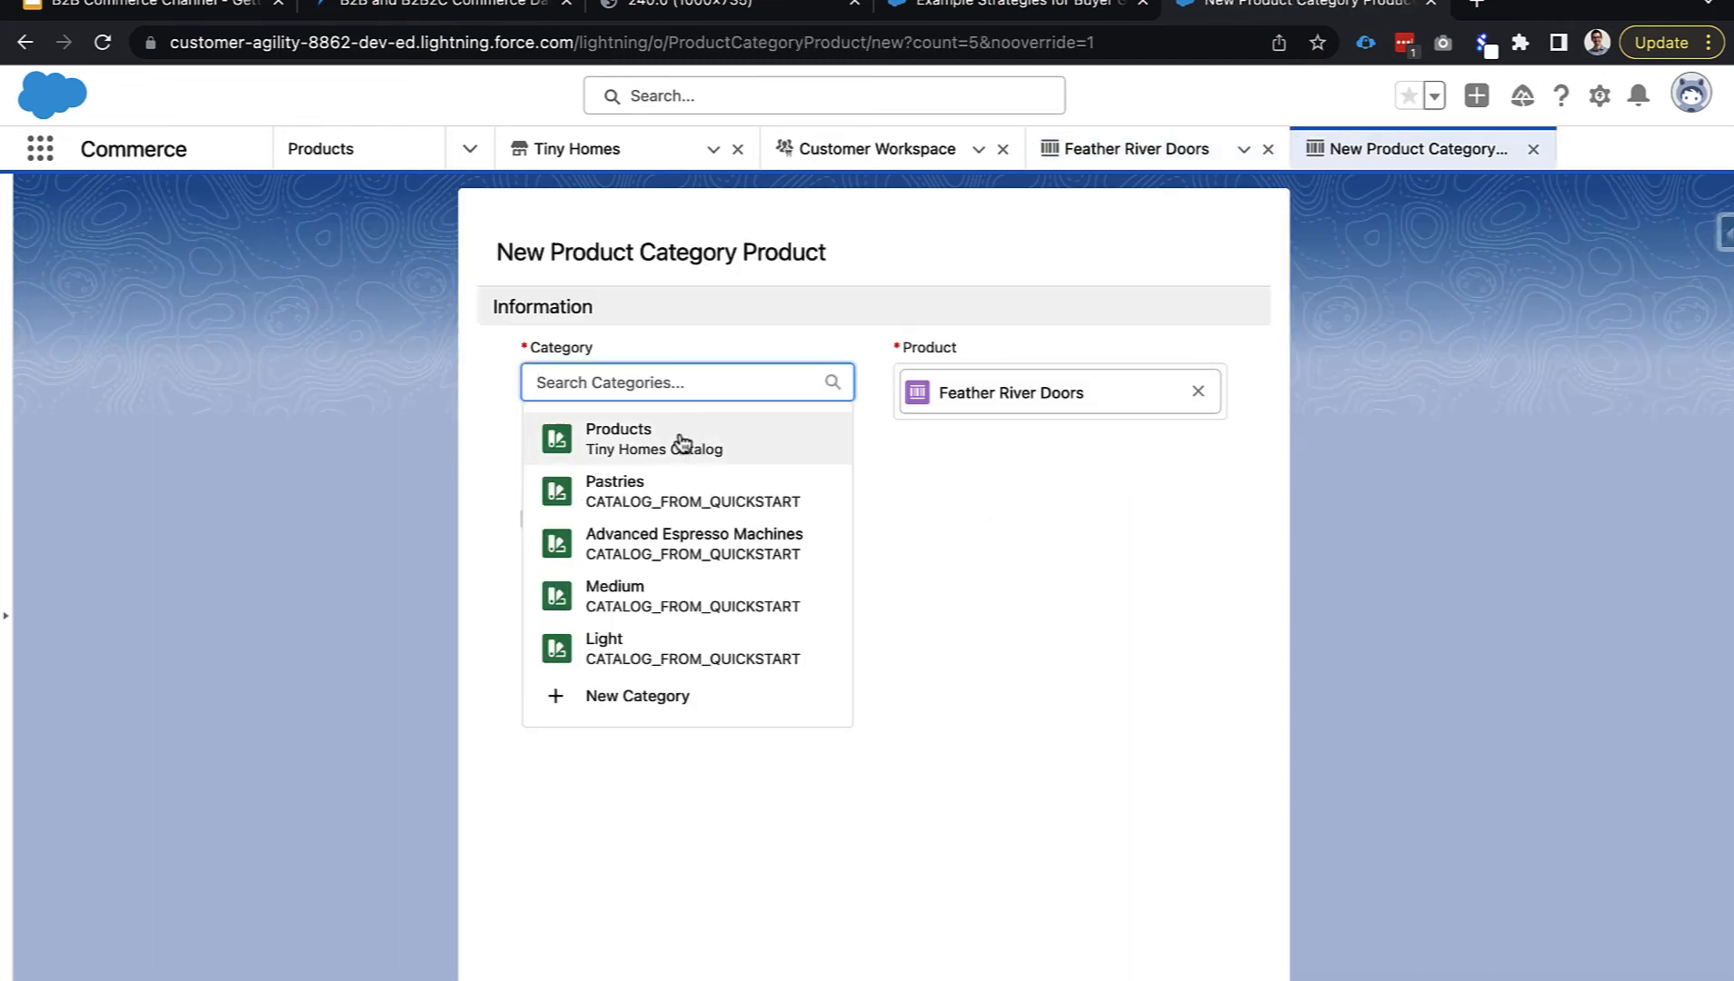
left_click(681, 444)
left_click(989, 978)
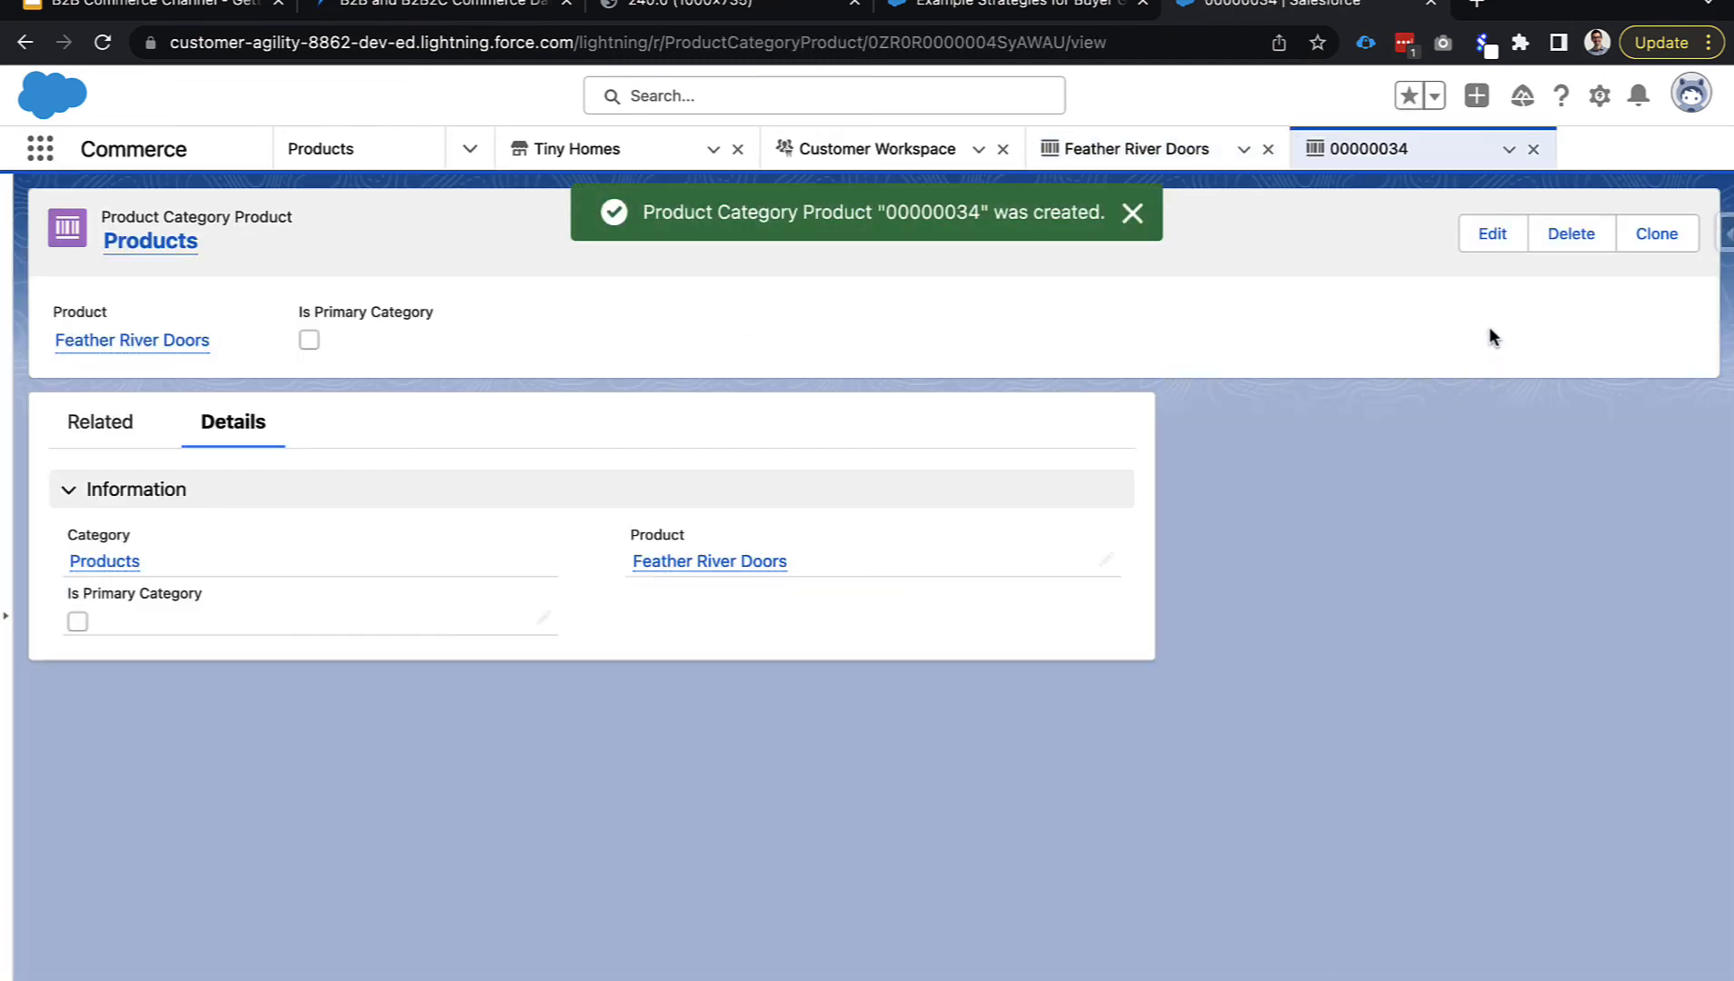
left_click(1533, 149)
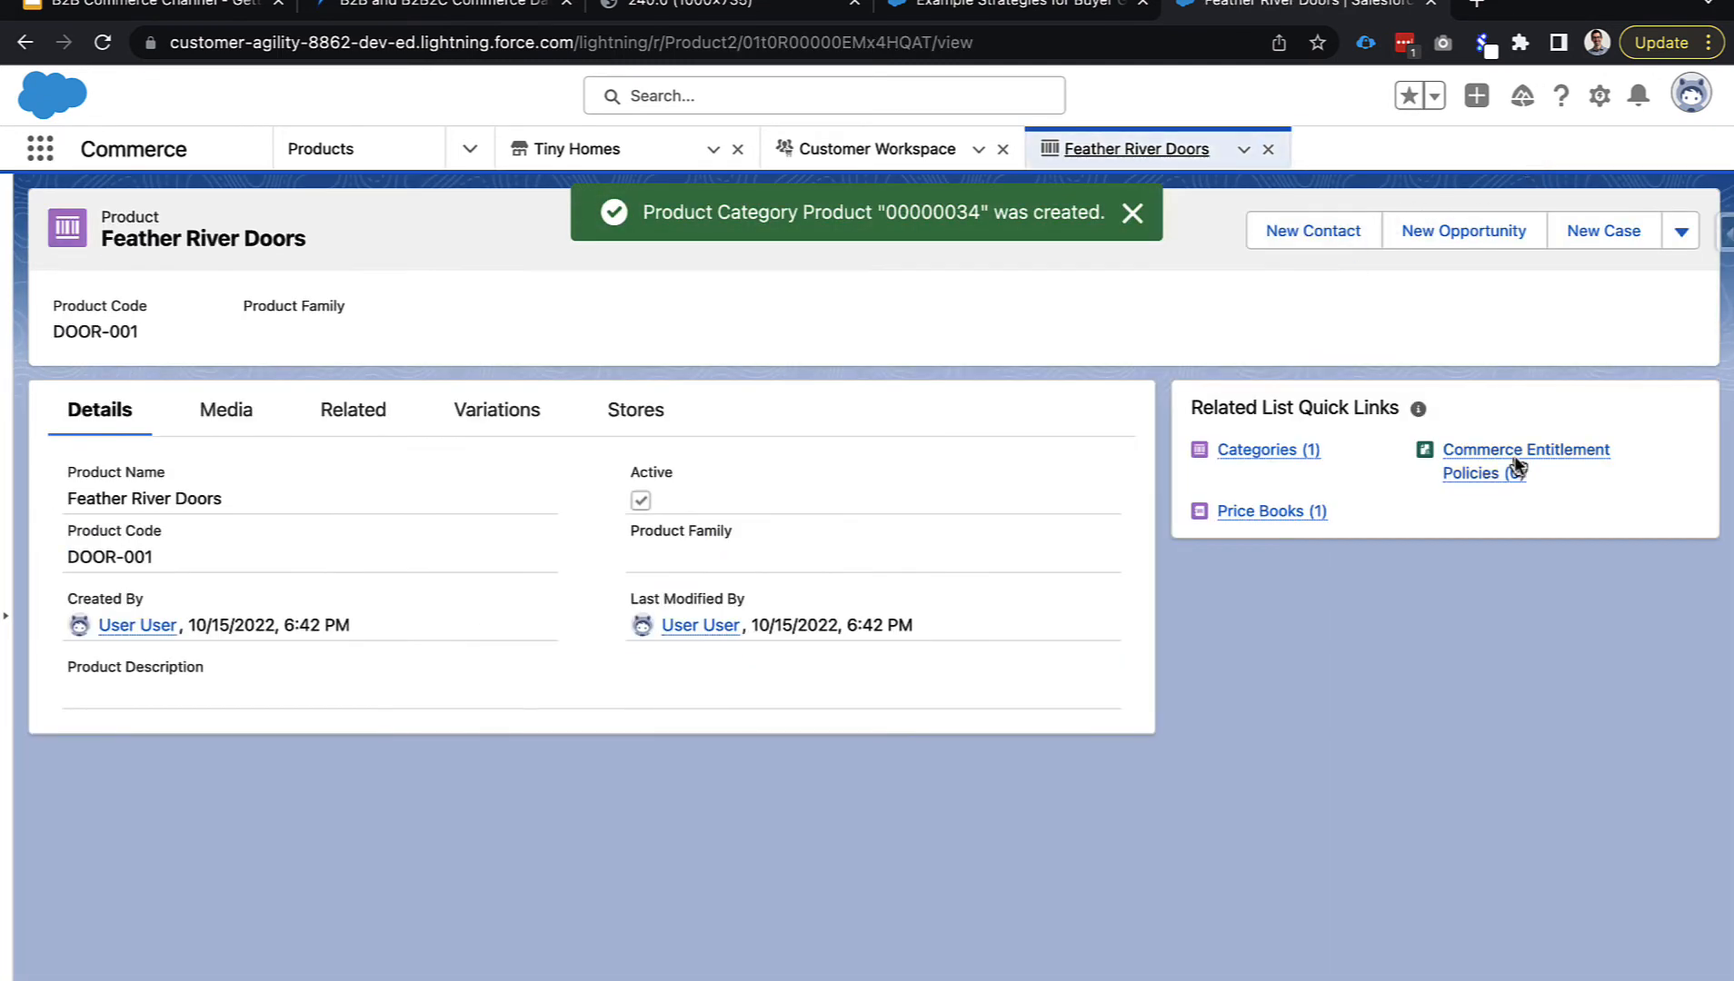
Assign Feather River Doors to the Platinum Policy entitlement policy and close the new entitlement record.
mouse_move(1509, 479)
left_click(1654, 543)
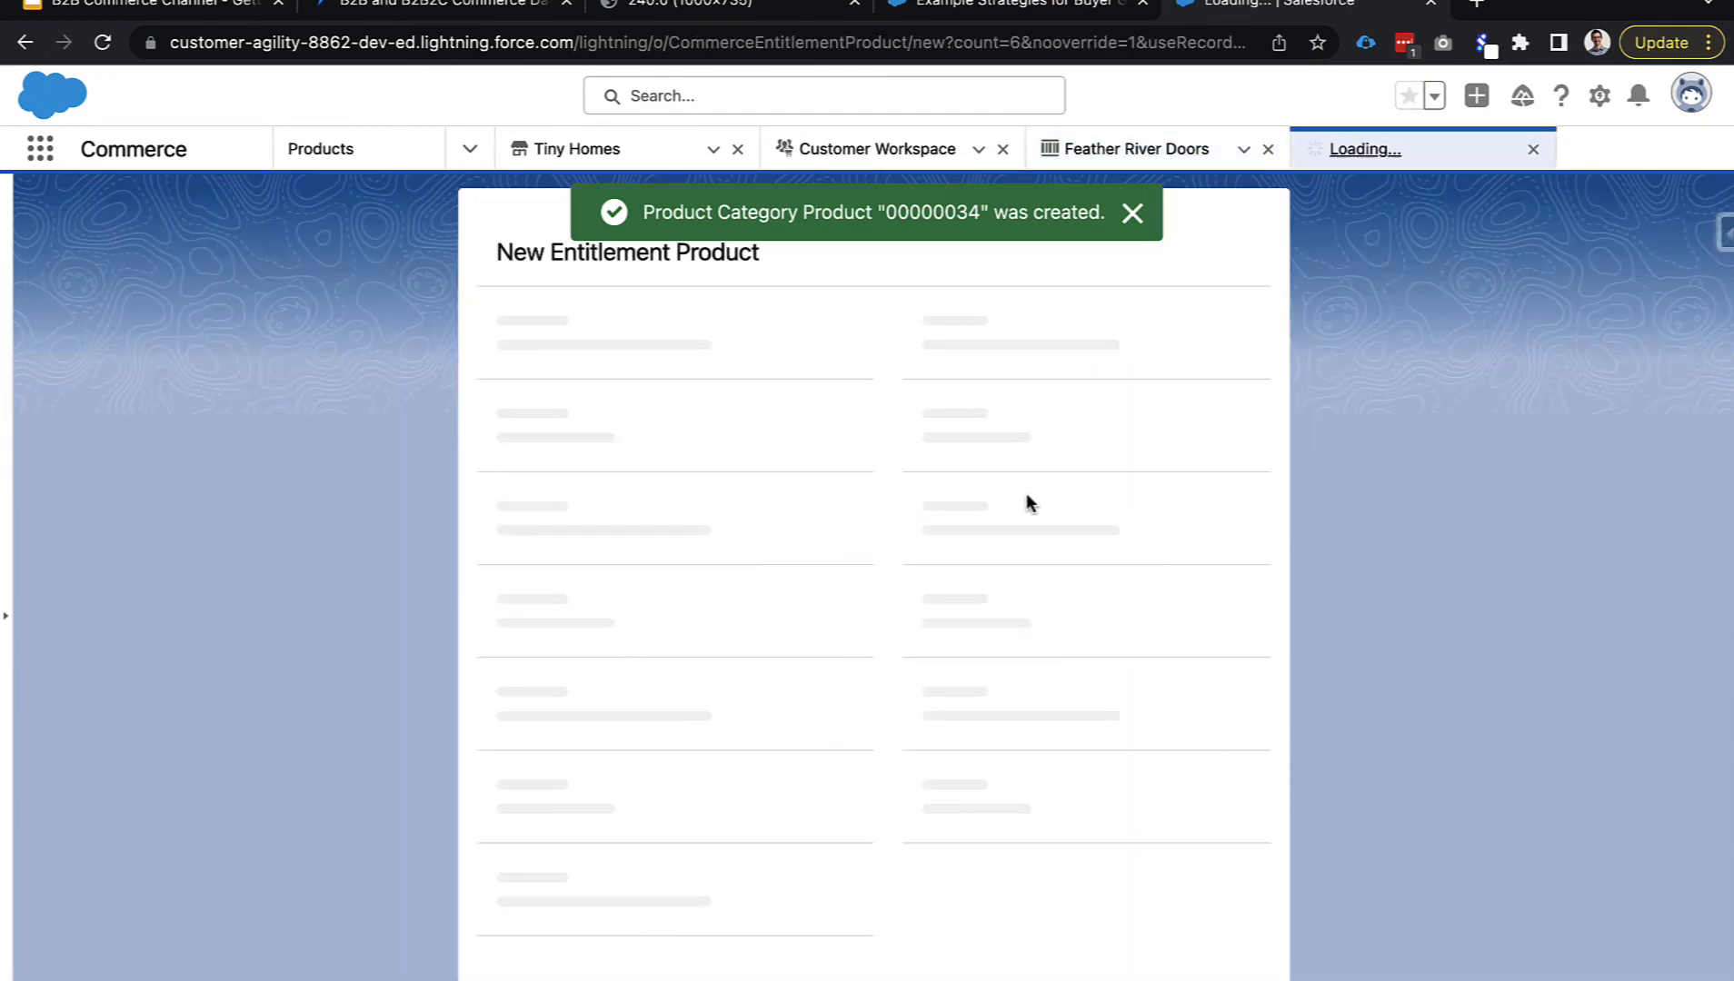
left_click(681, 502)
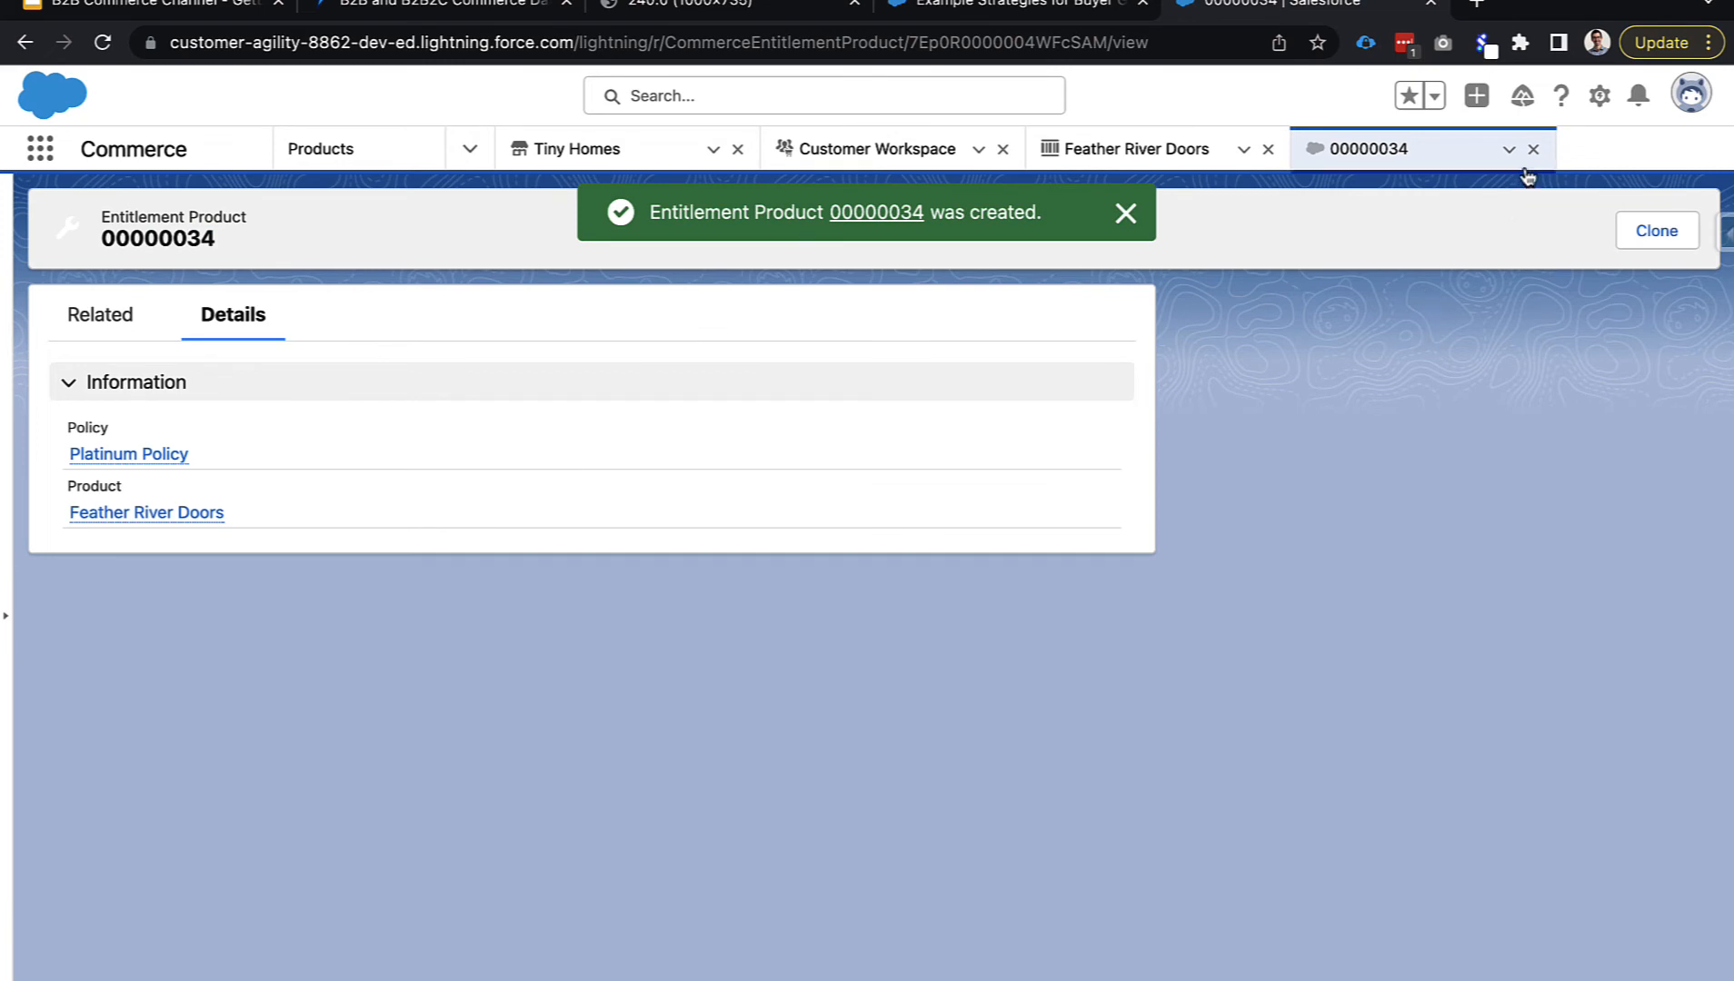
left_click(1533, 150)
Assign Feather River Doors to the Gold Policy as well, then close the product and return to the product list.
mouse_move(1545, 451)
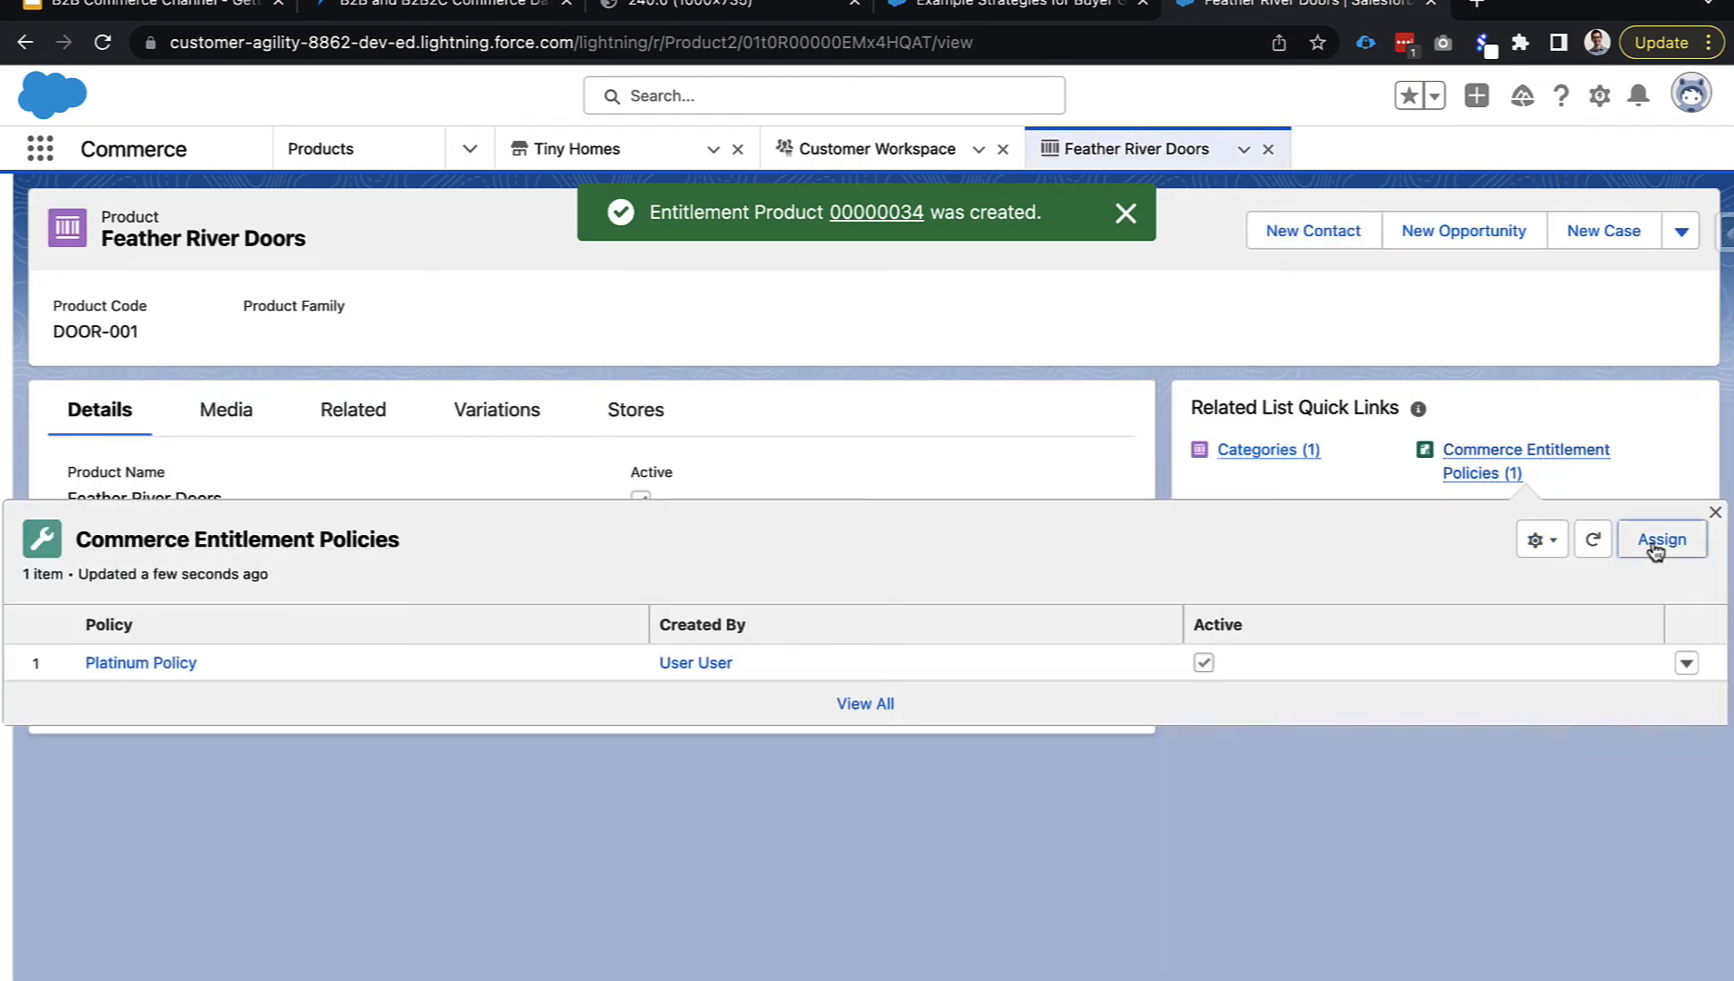
left_click(1652, 542)
left_click(658, 430)
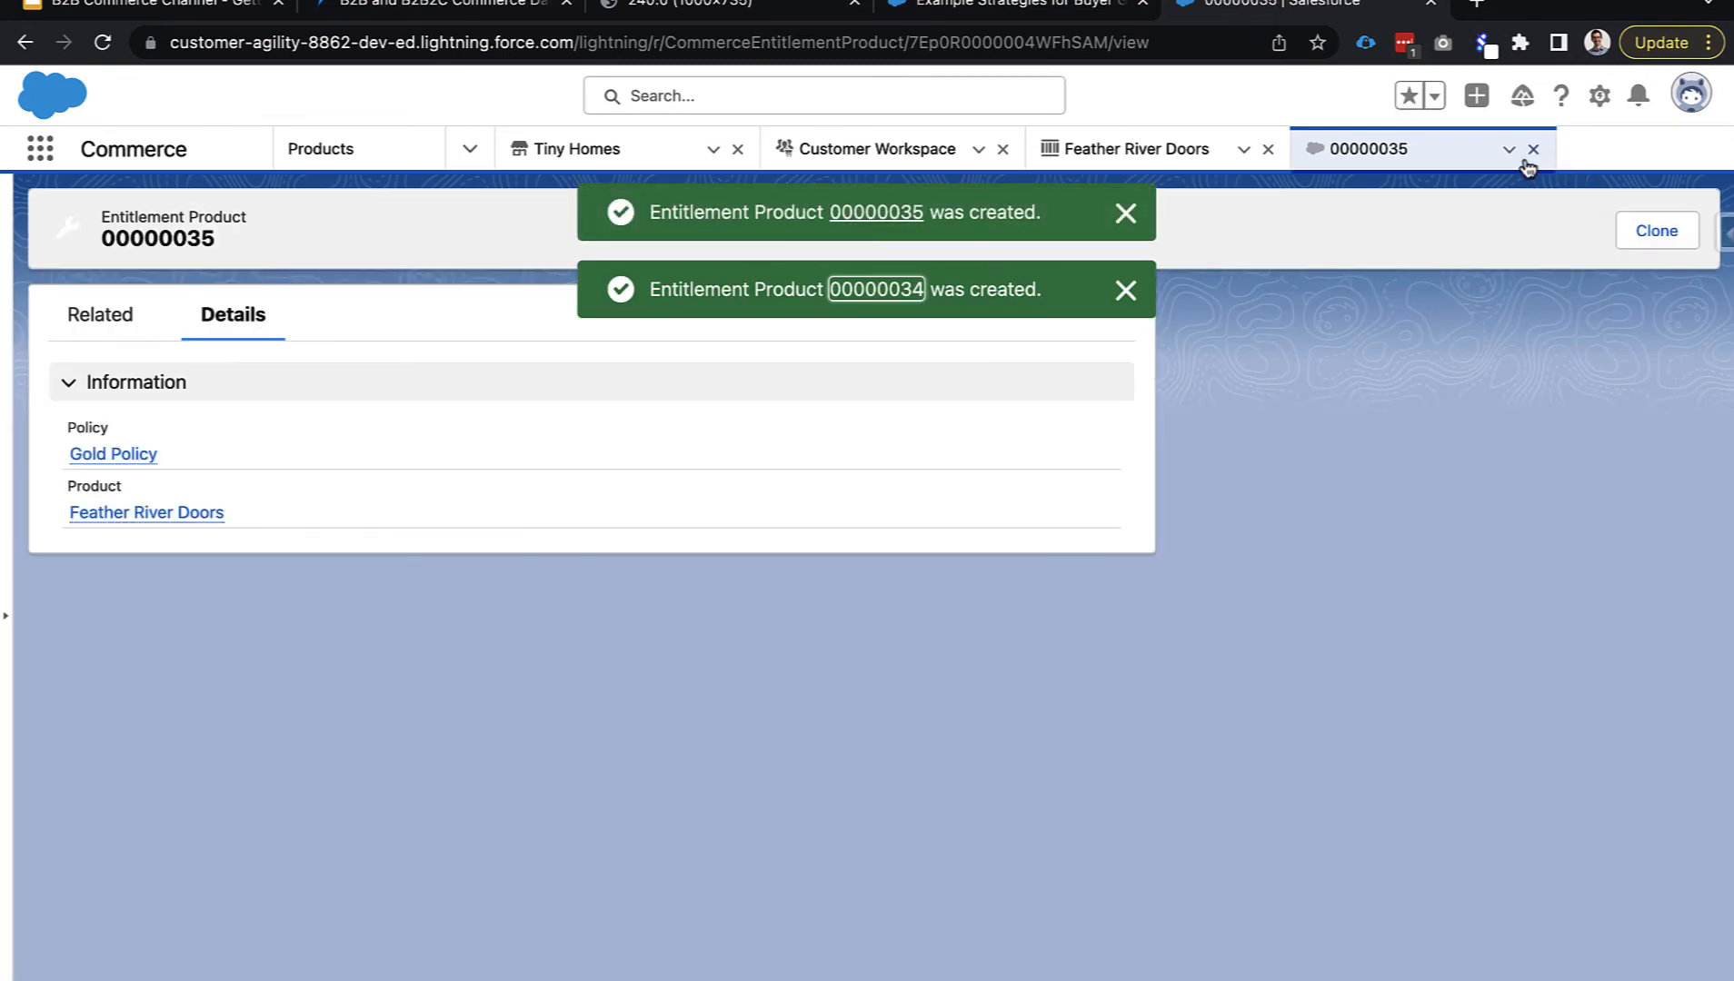
left_click(1531, 151)
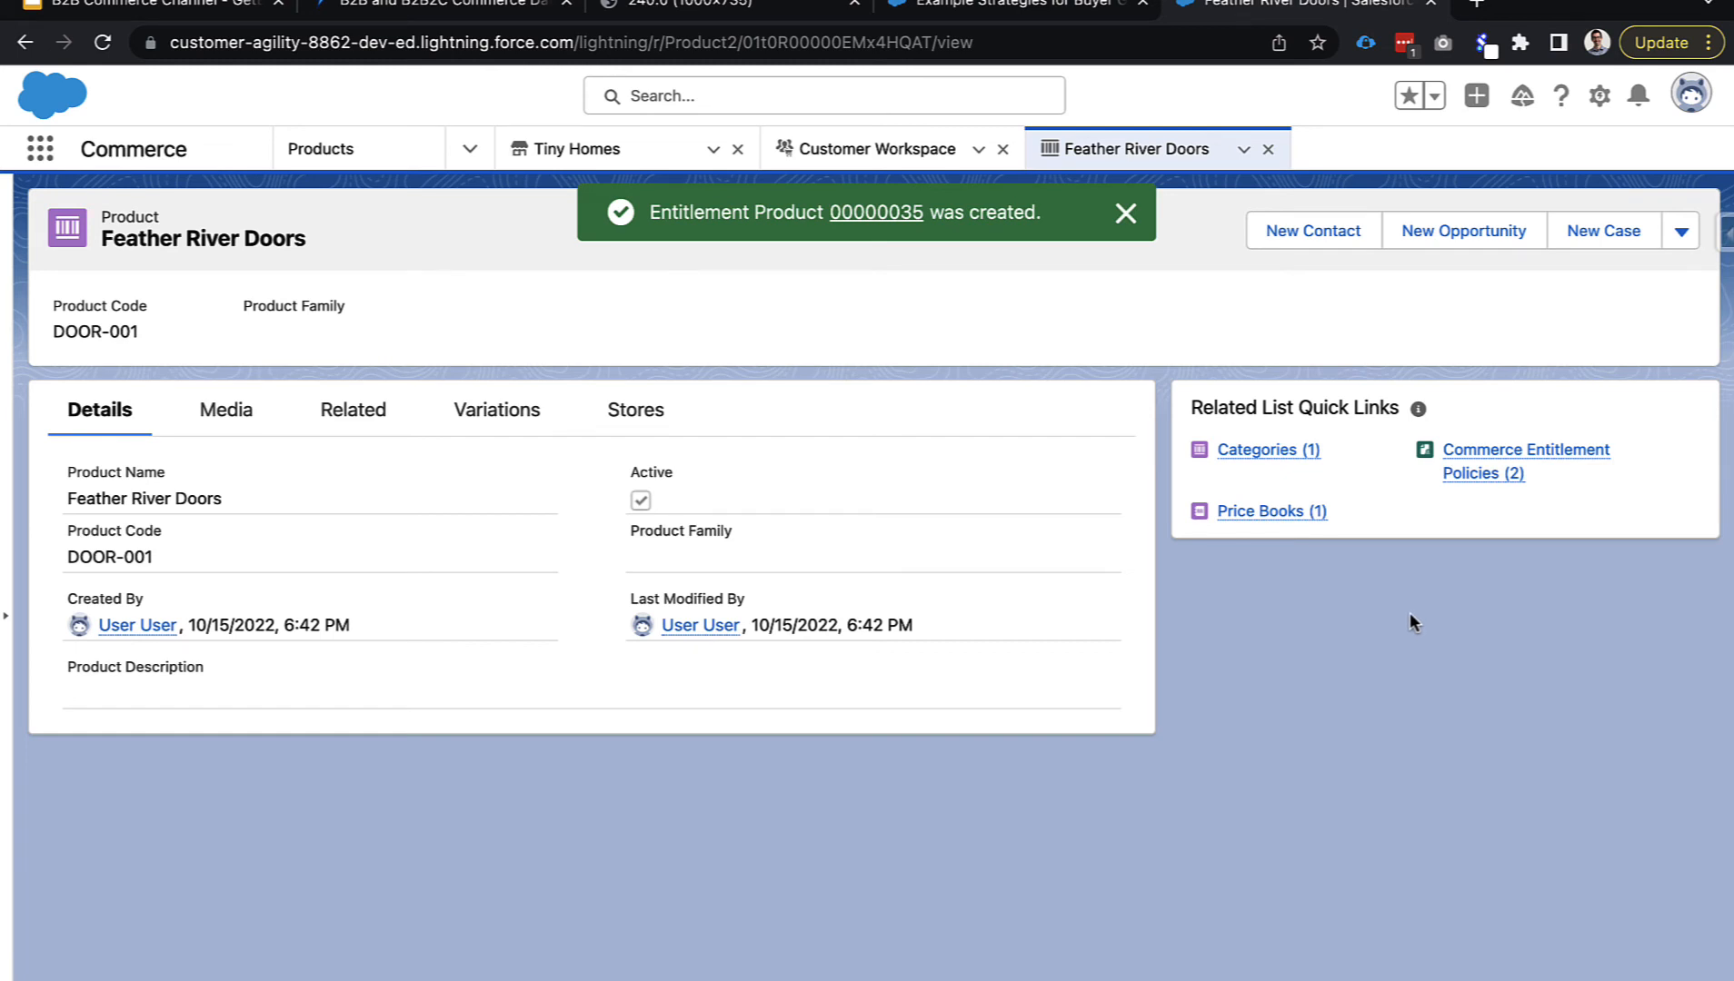
mouse_move(1485, 490)
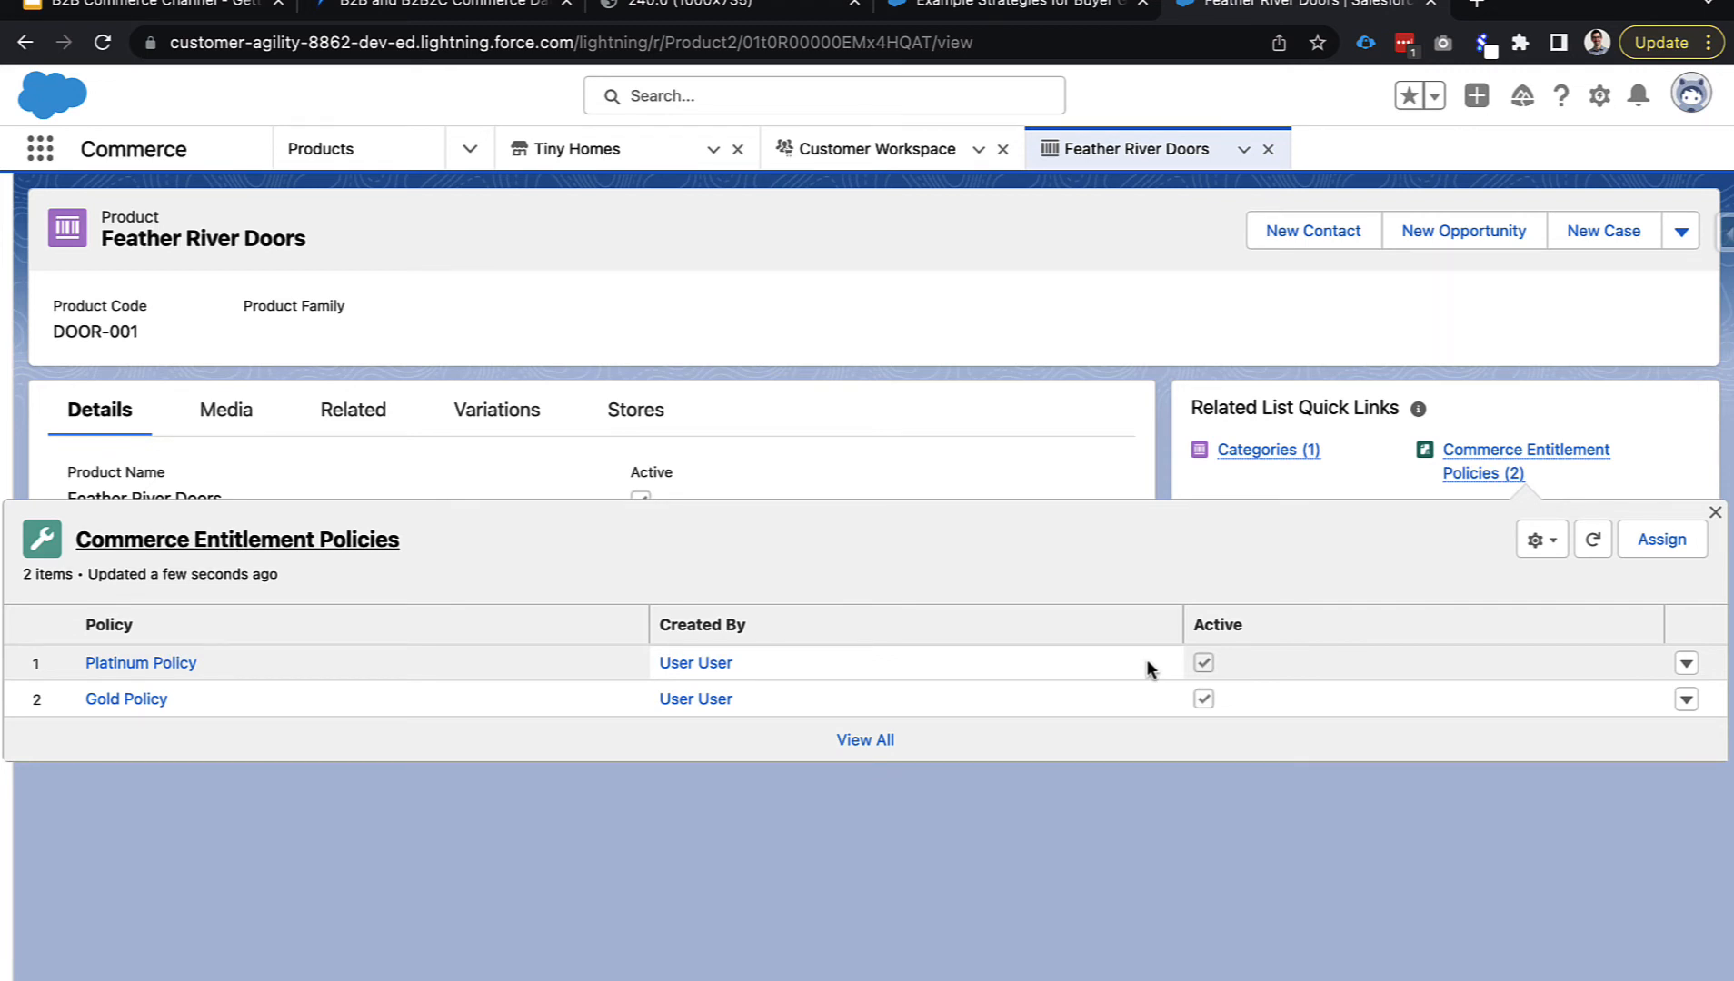
left_click(1268, 149)
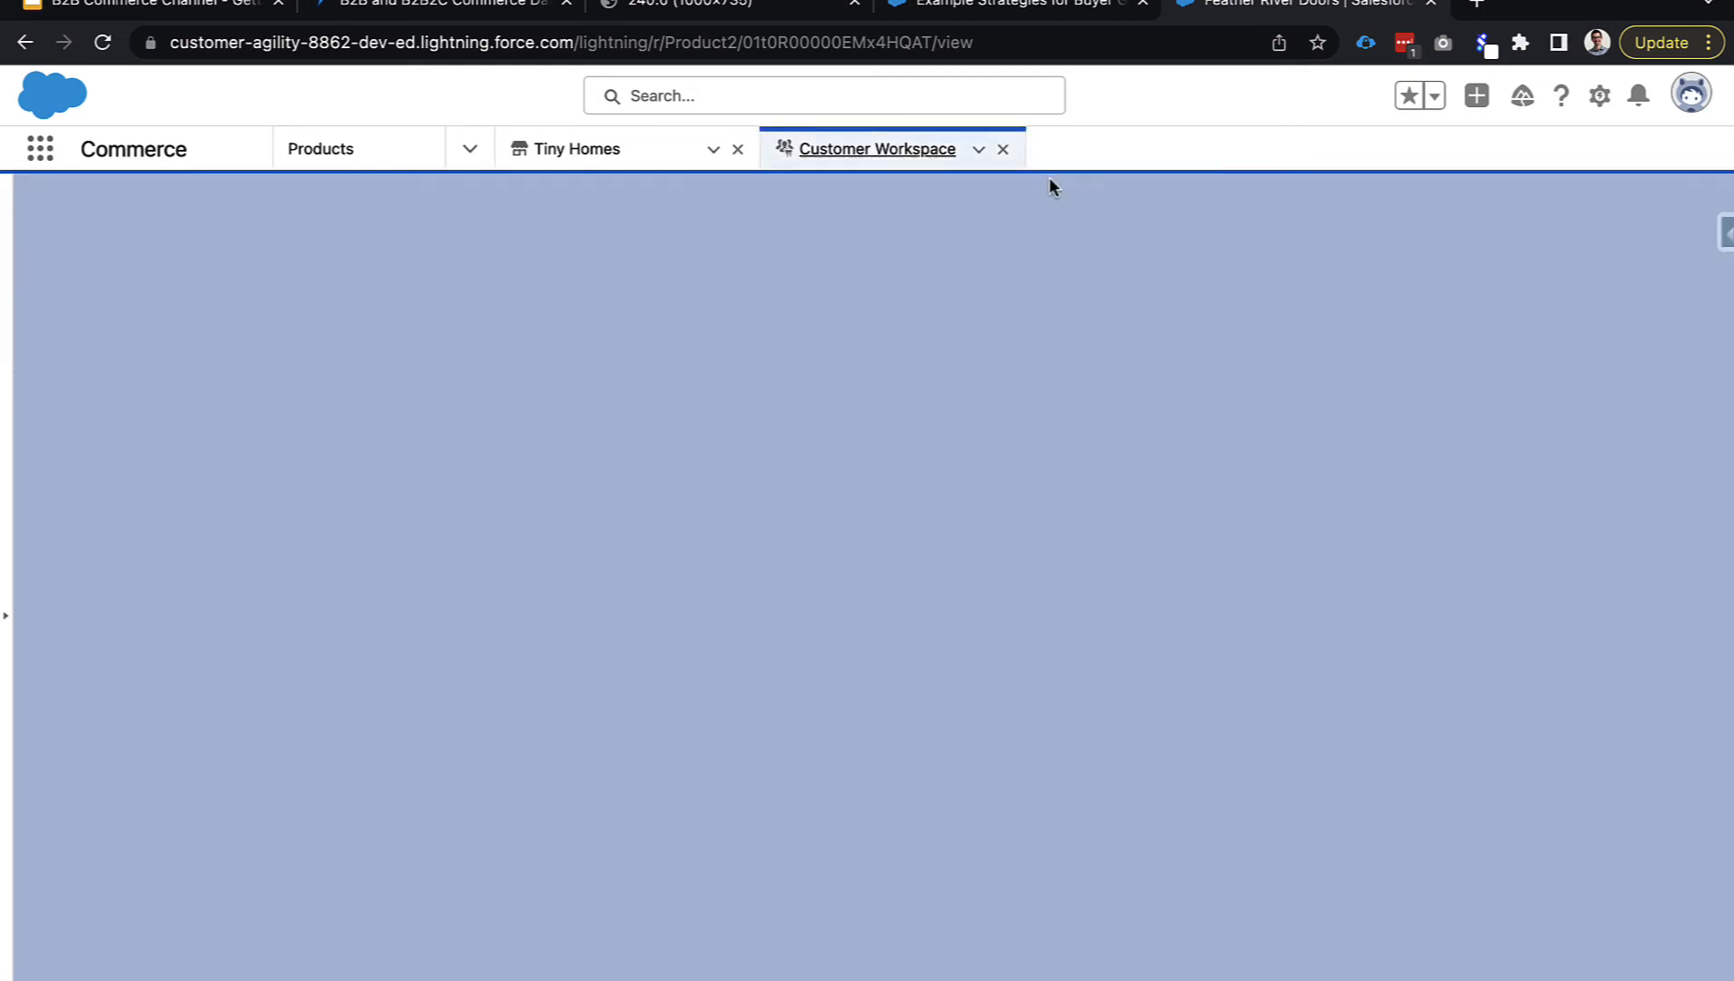
left_click(346, 149)
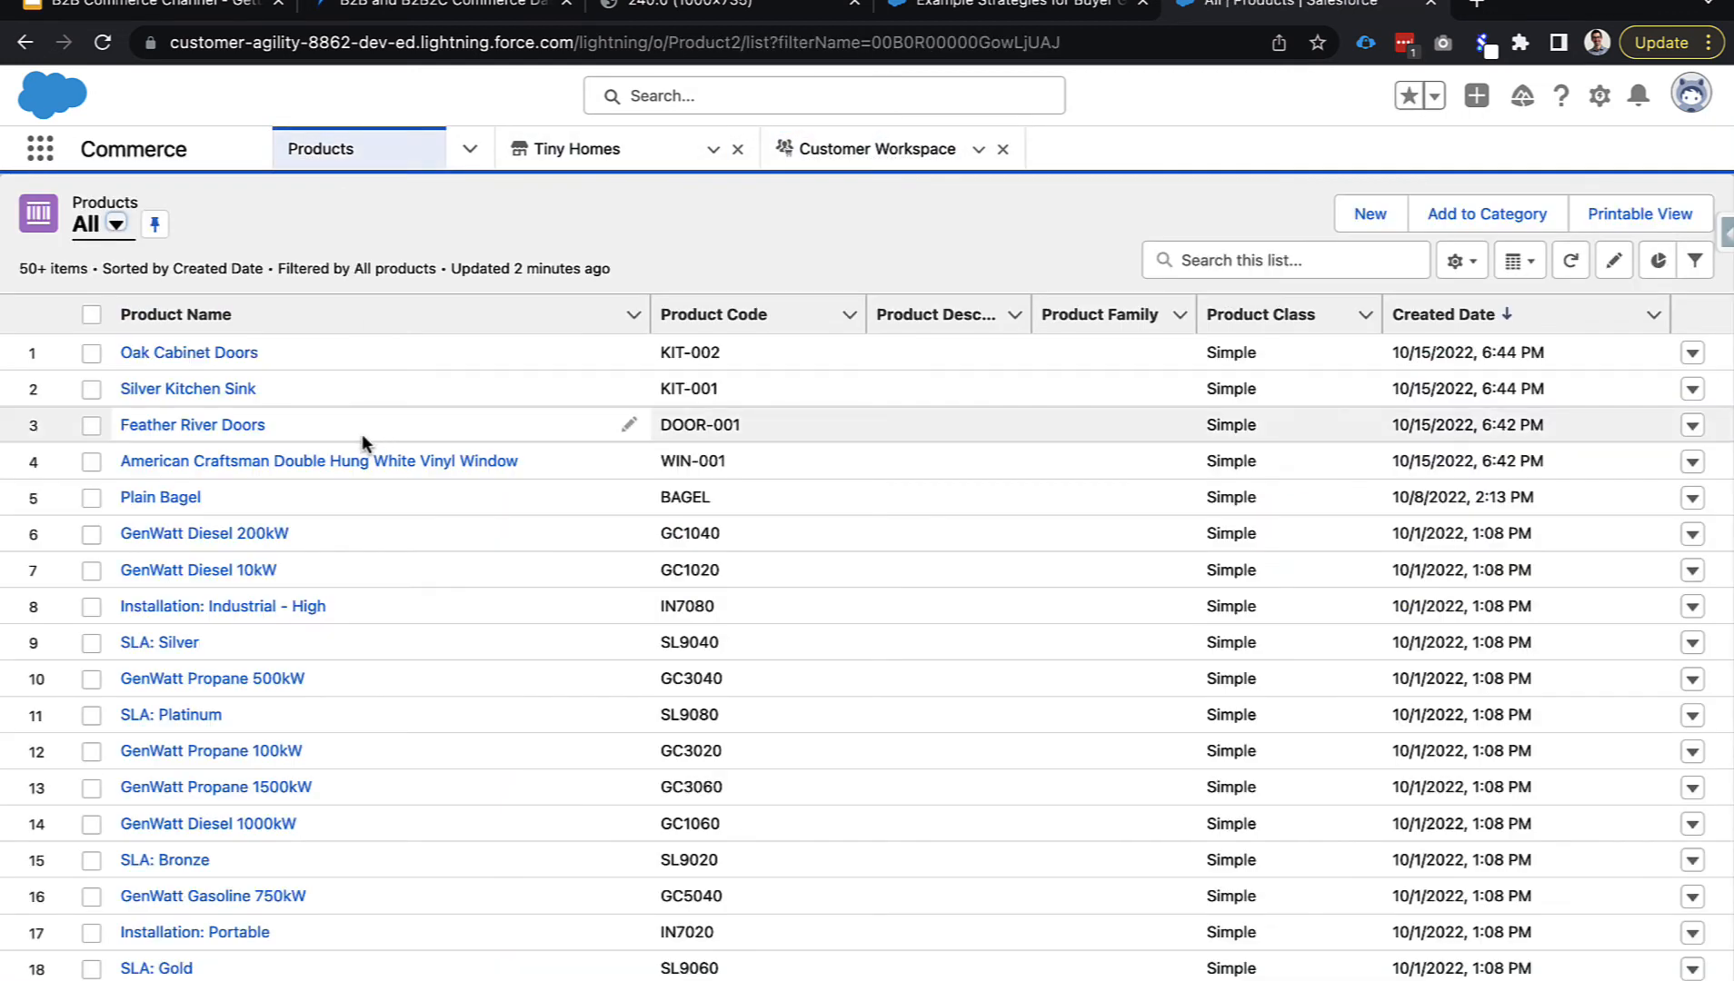
Assign American Craftsman Double Hung White Vinyl Window to the Products category of the Tiny Homes Catalog and close the new category record.
left_click(350, 461)
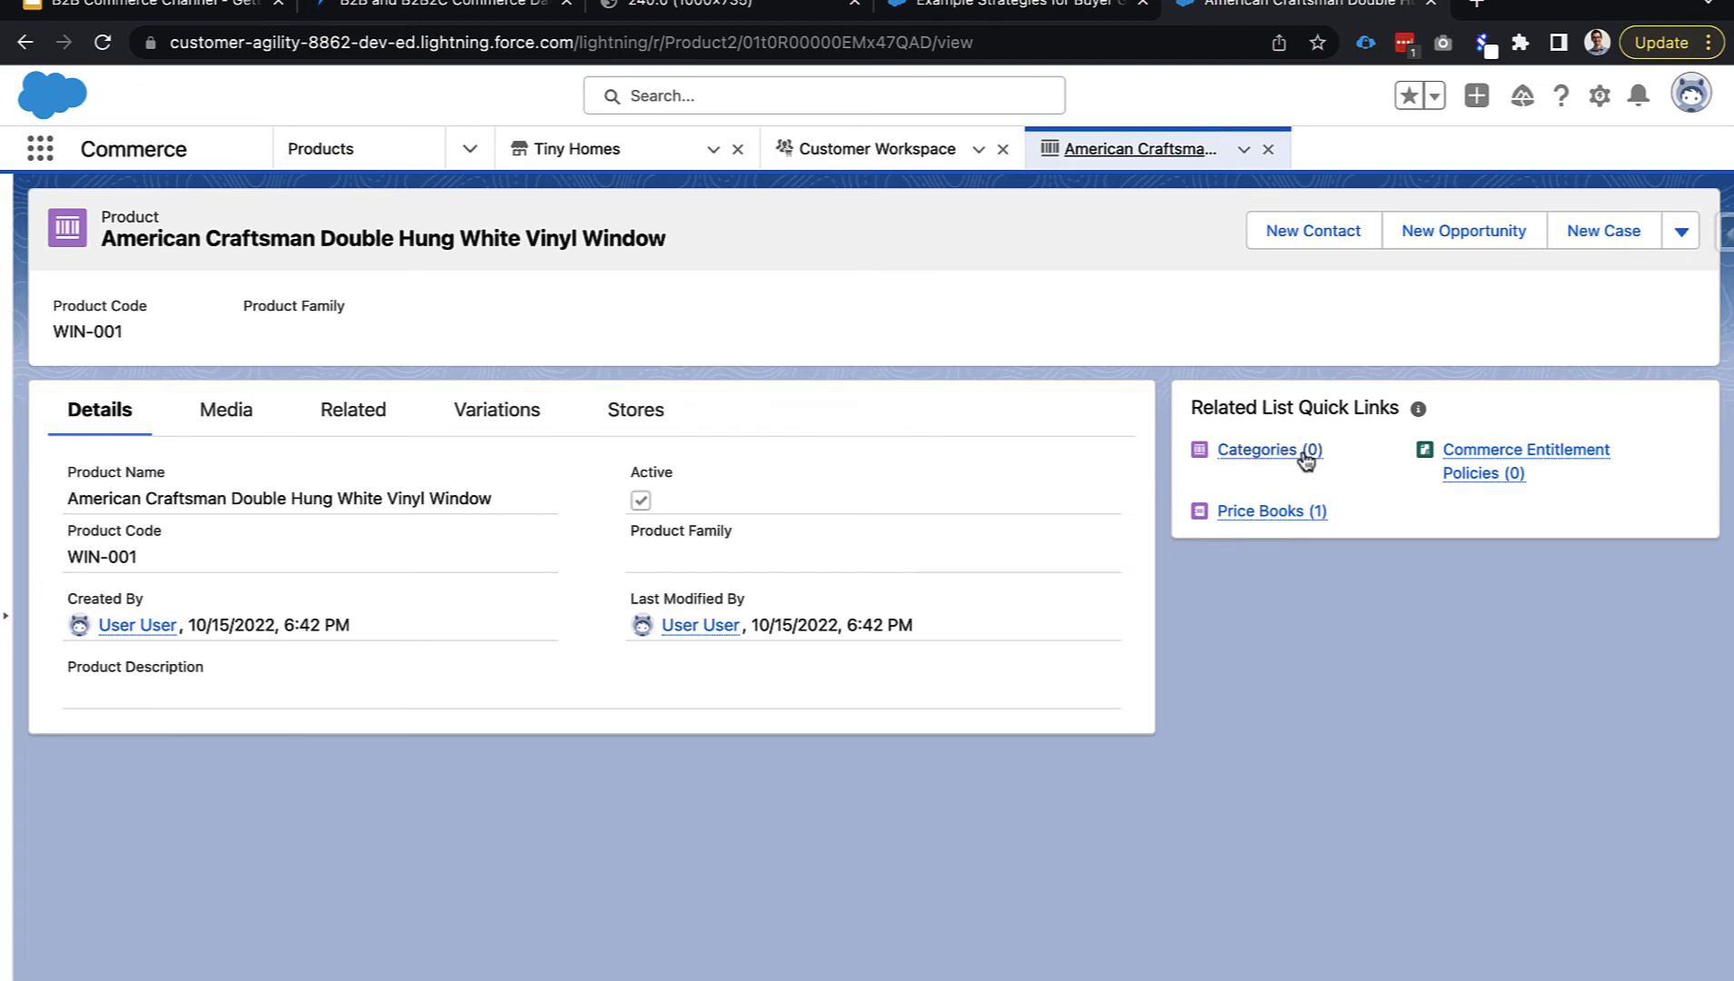
mouse_move(1299, 454)
left_click(1650, 515)
left_click(622, 383)
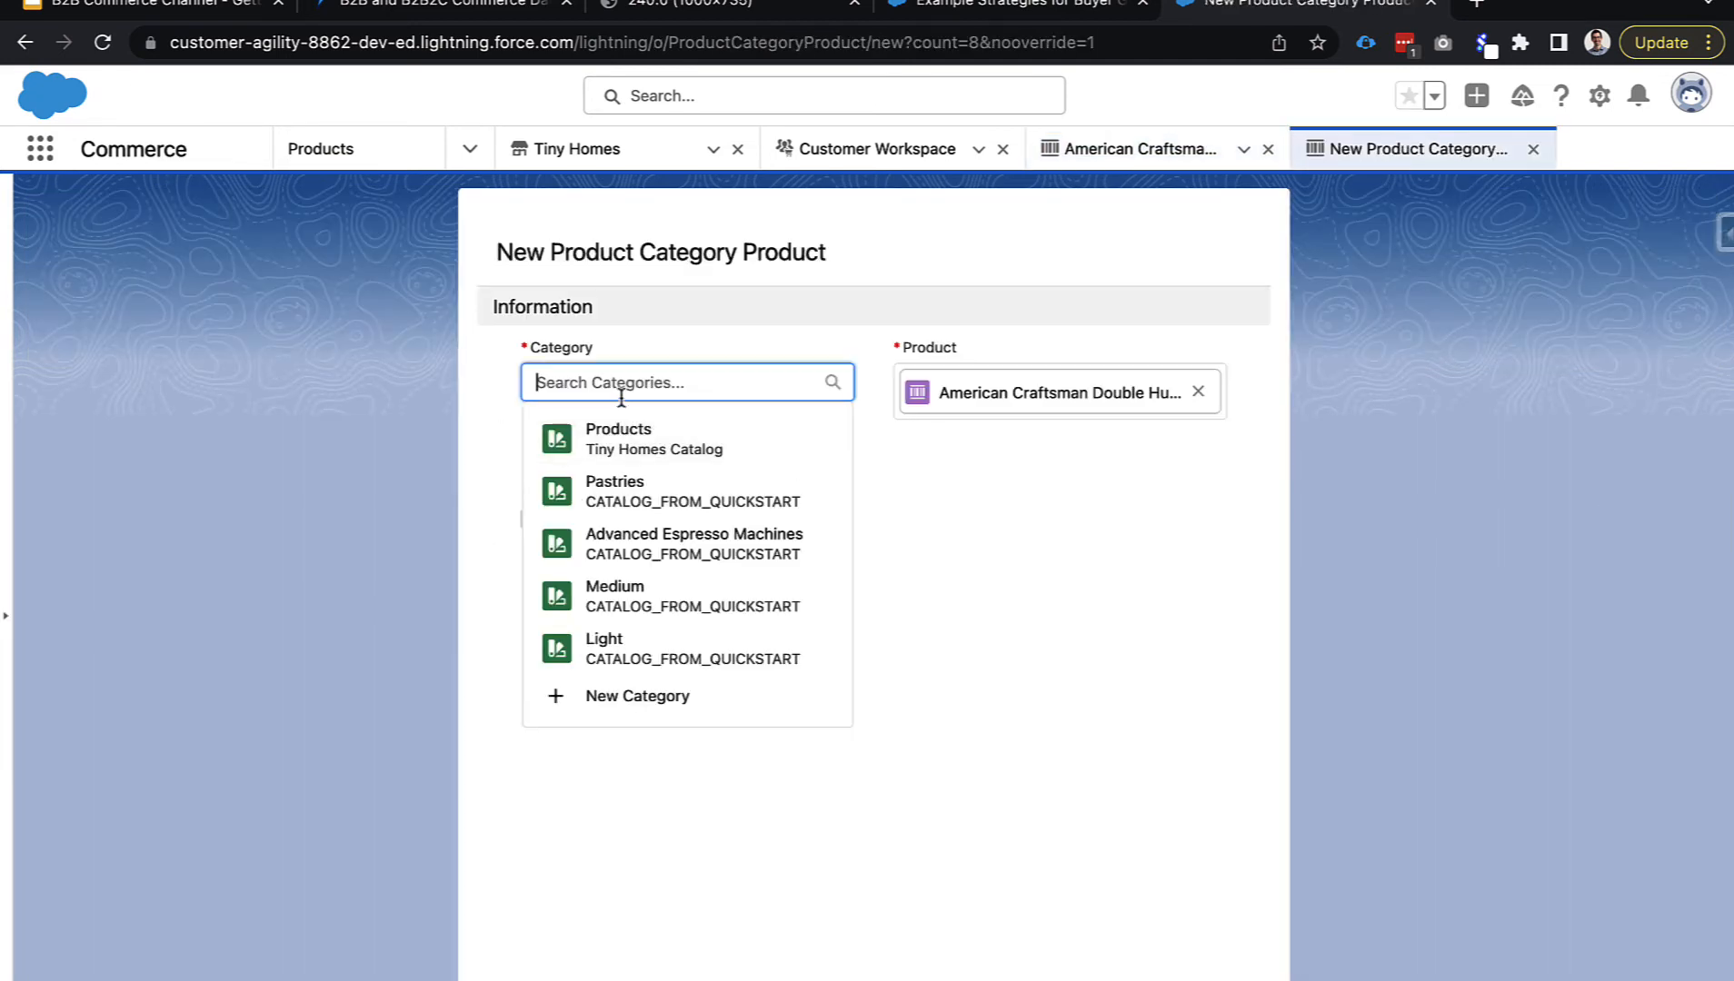
left_click(618, 438)
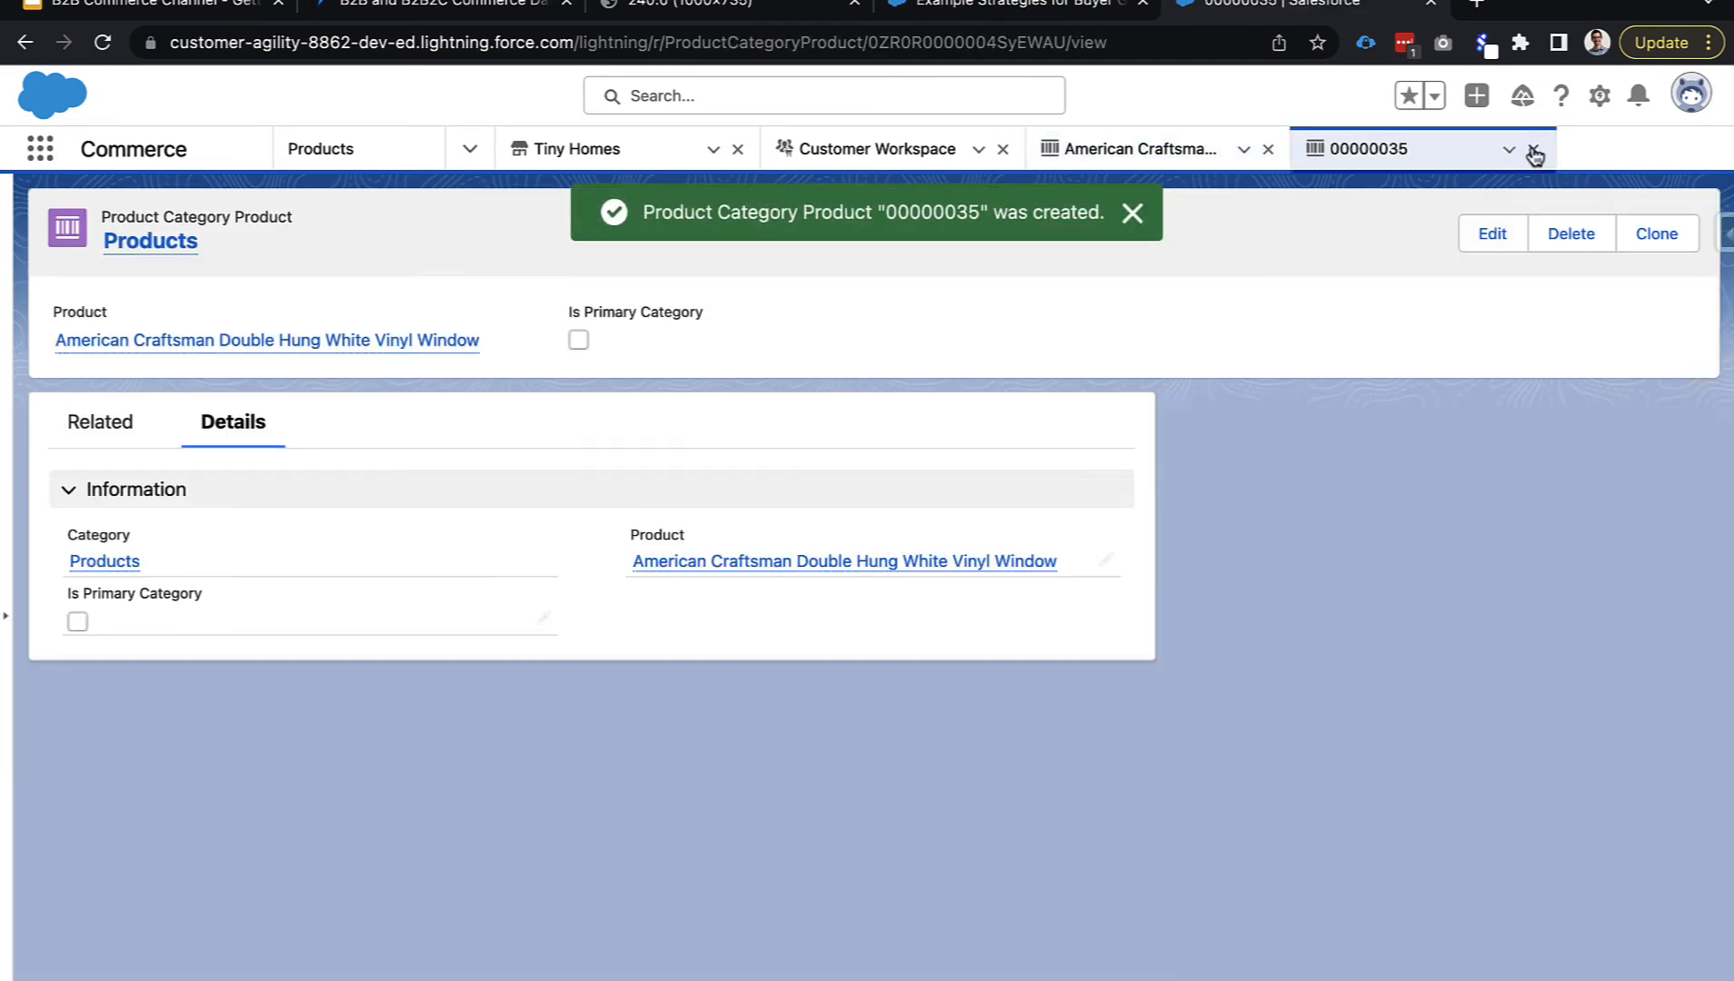
left_click(1532, 148)
Assign the American Craftsman window to the Gold Policy entitlement policy and close the new entitlement record.
mouse_move(1558, 441)
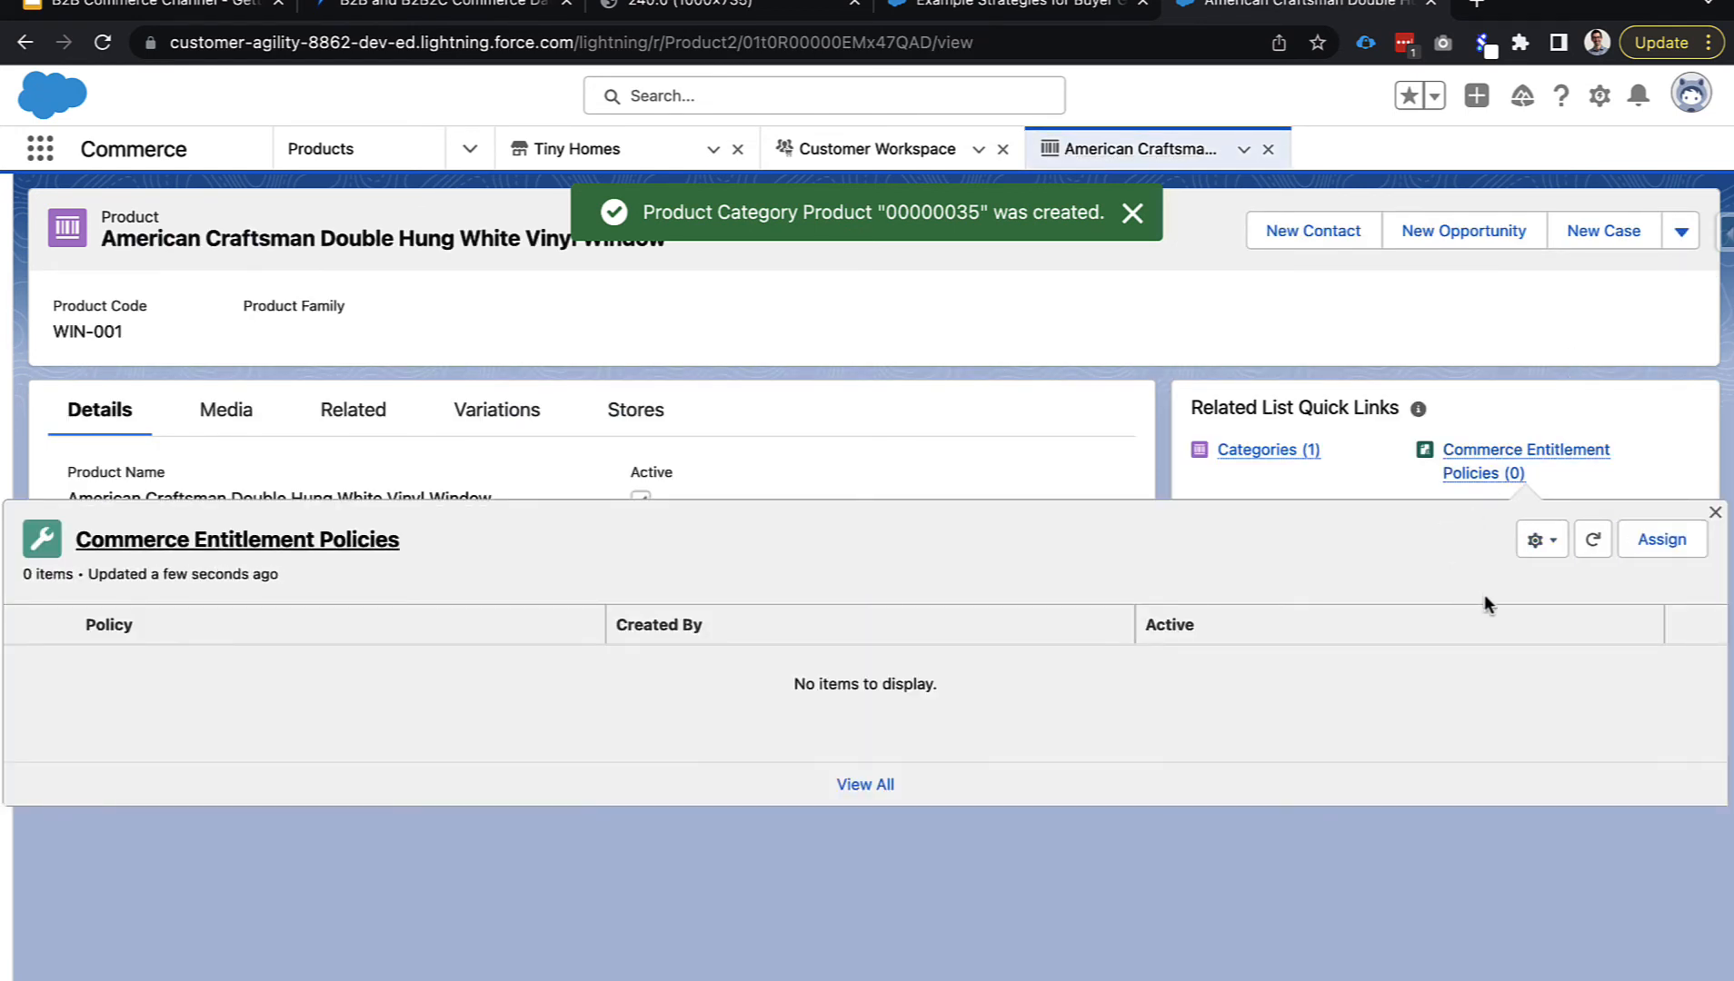
left_click(1647, 545)
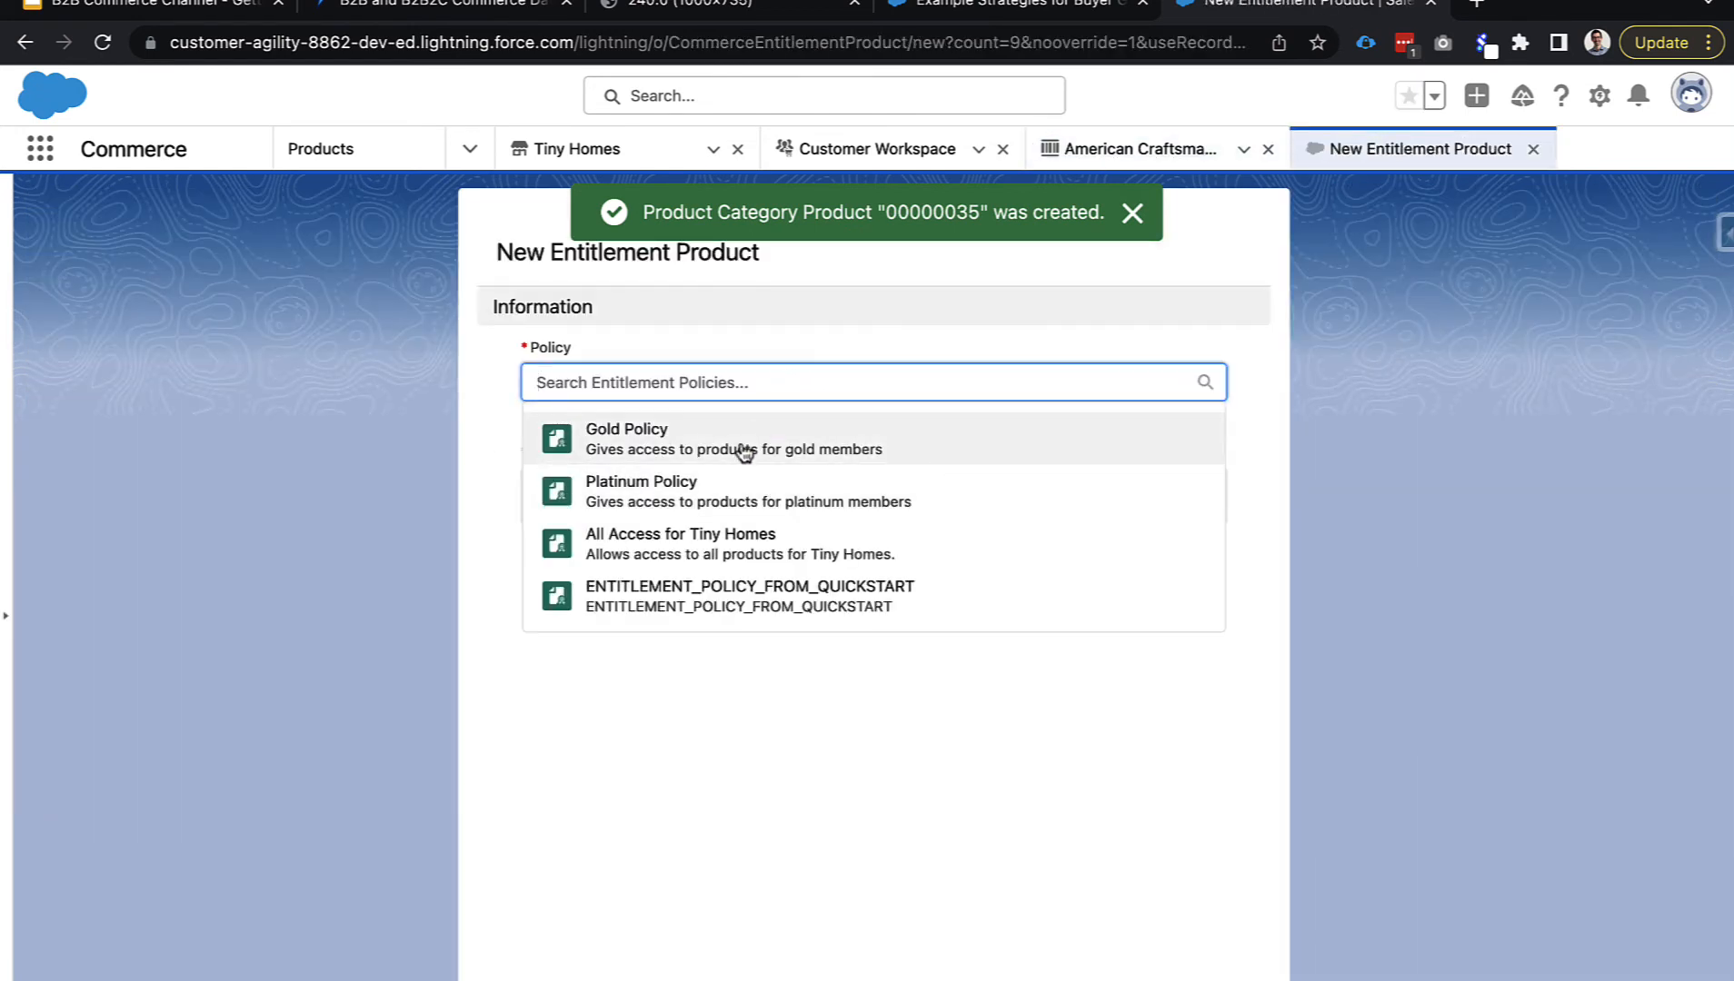
left_click(740, 447)
left_click(959, 972)
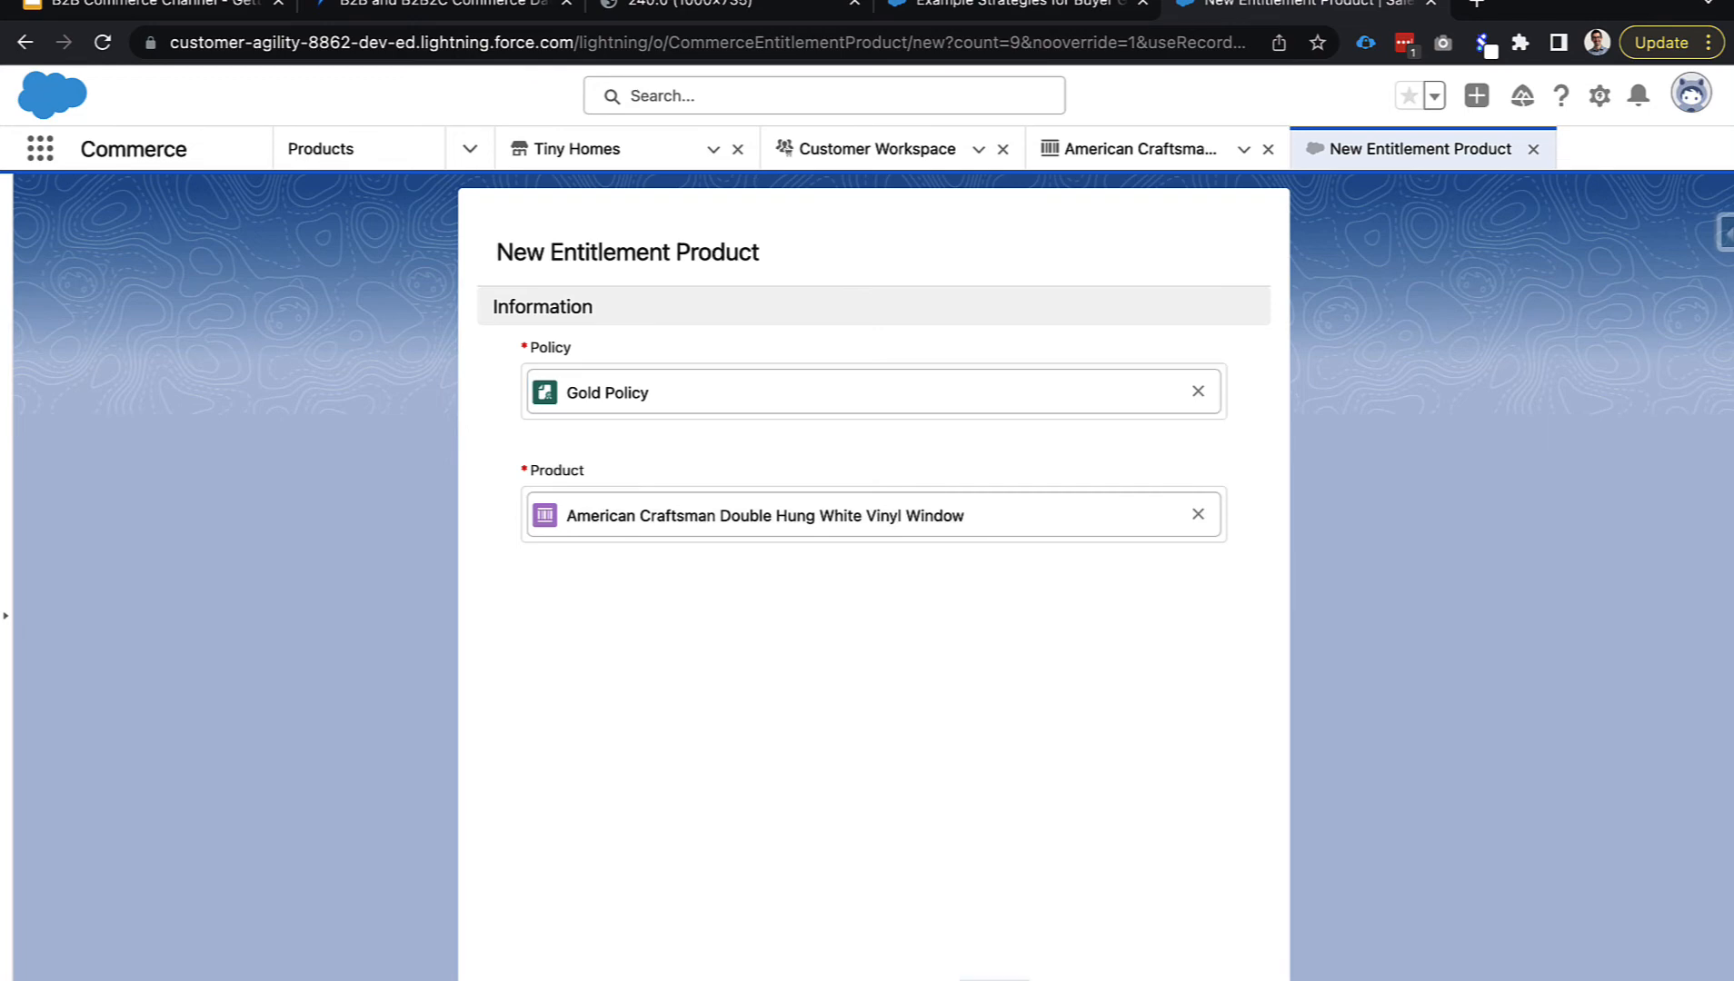
left_click(1533, 149)
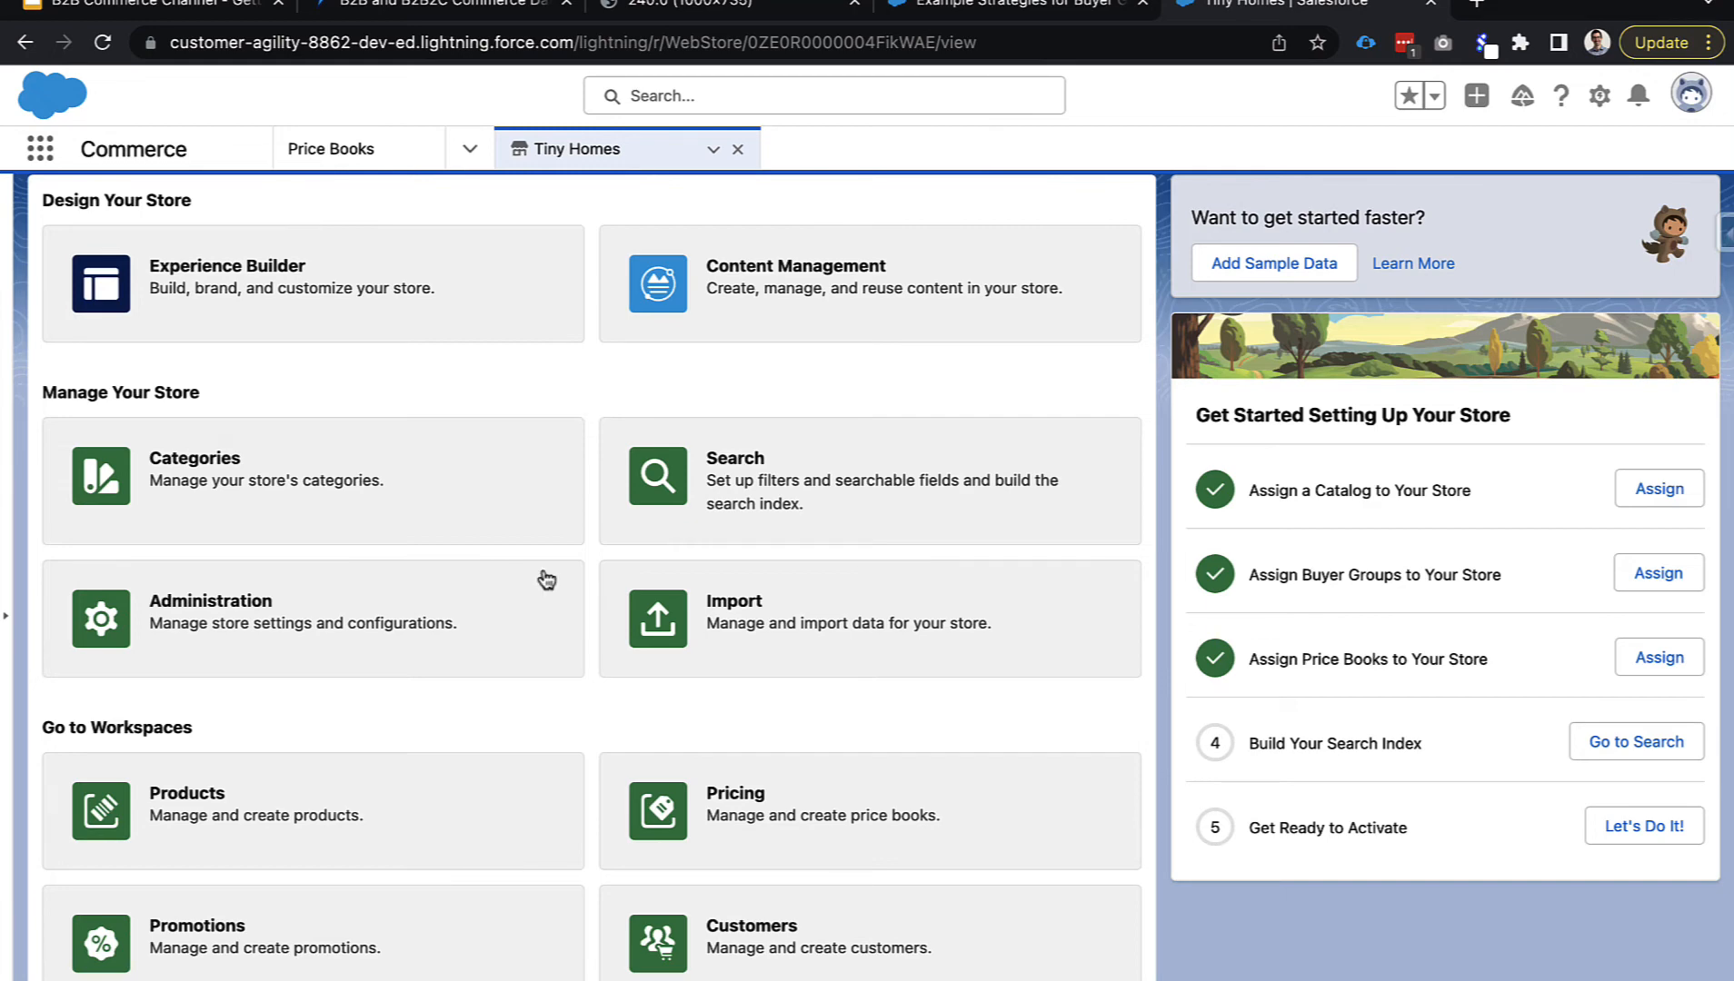
Review the pricing and visibility fields of the Add Product form in the Tiny Homes product workspace, then close the form and workspace.
left_click(509, 793)
left_click(1541, 228)
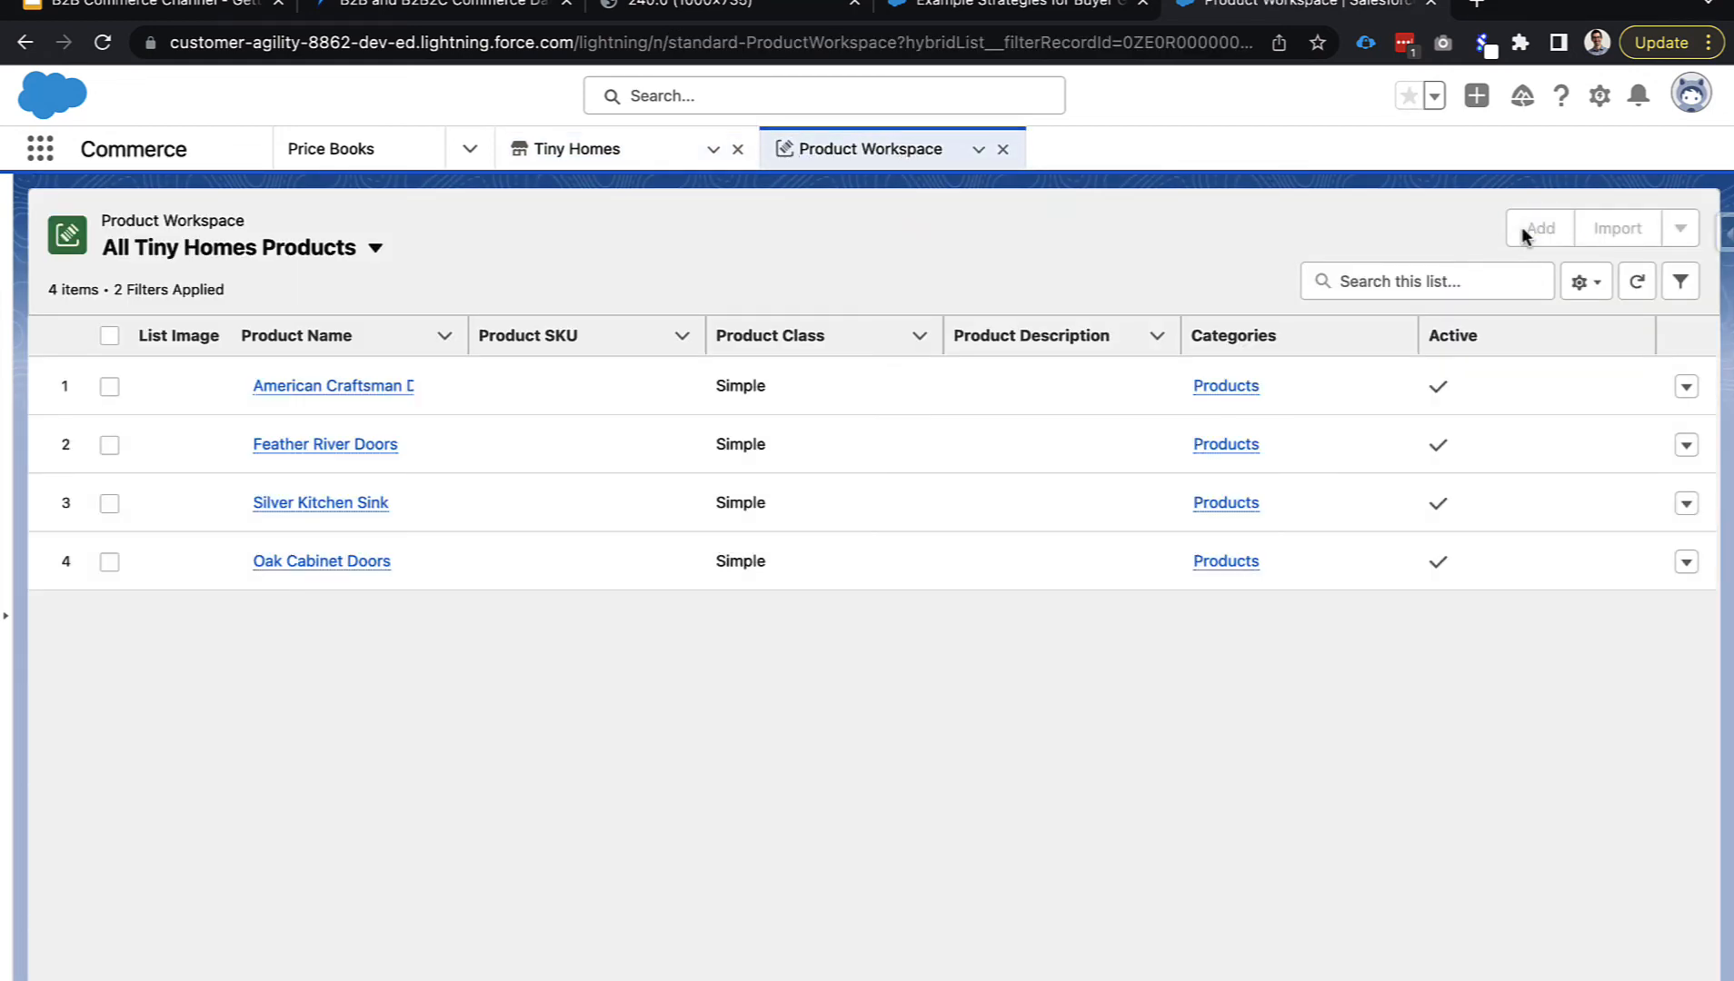
scroll(920, 602, "down", 3)
scroll(797, 647, "down", 2)
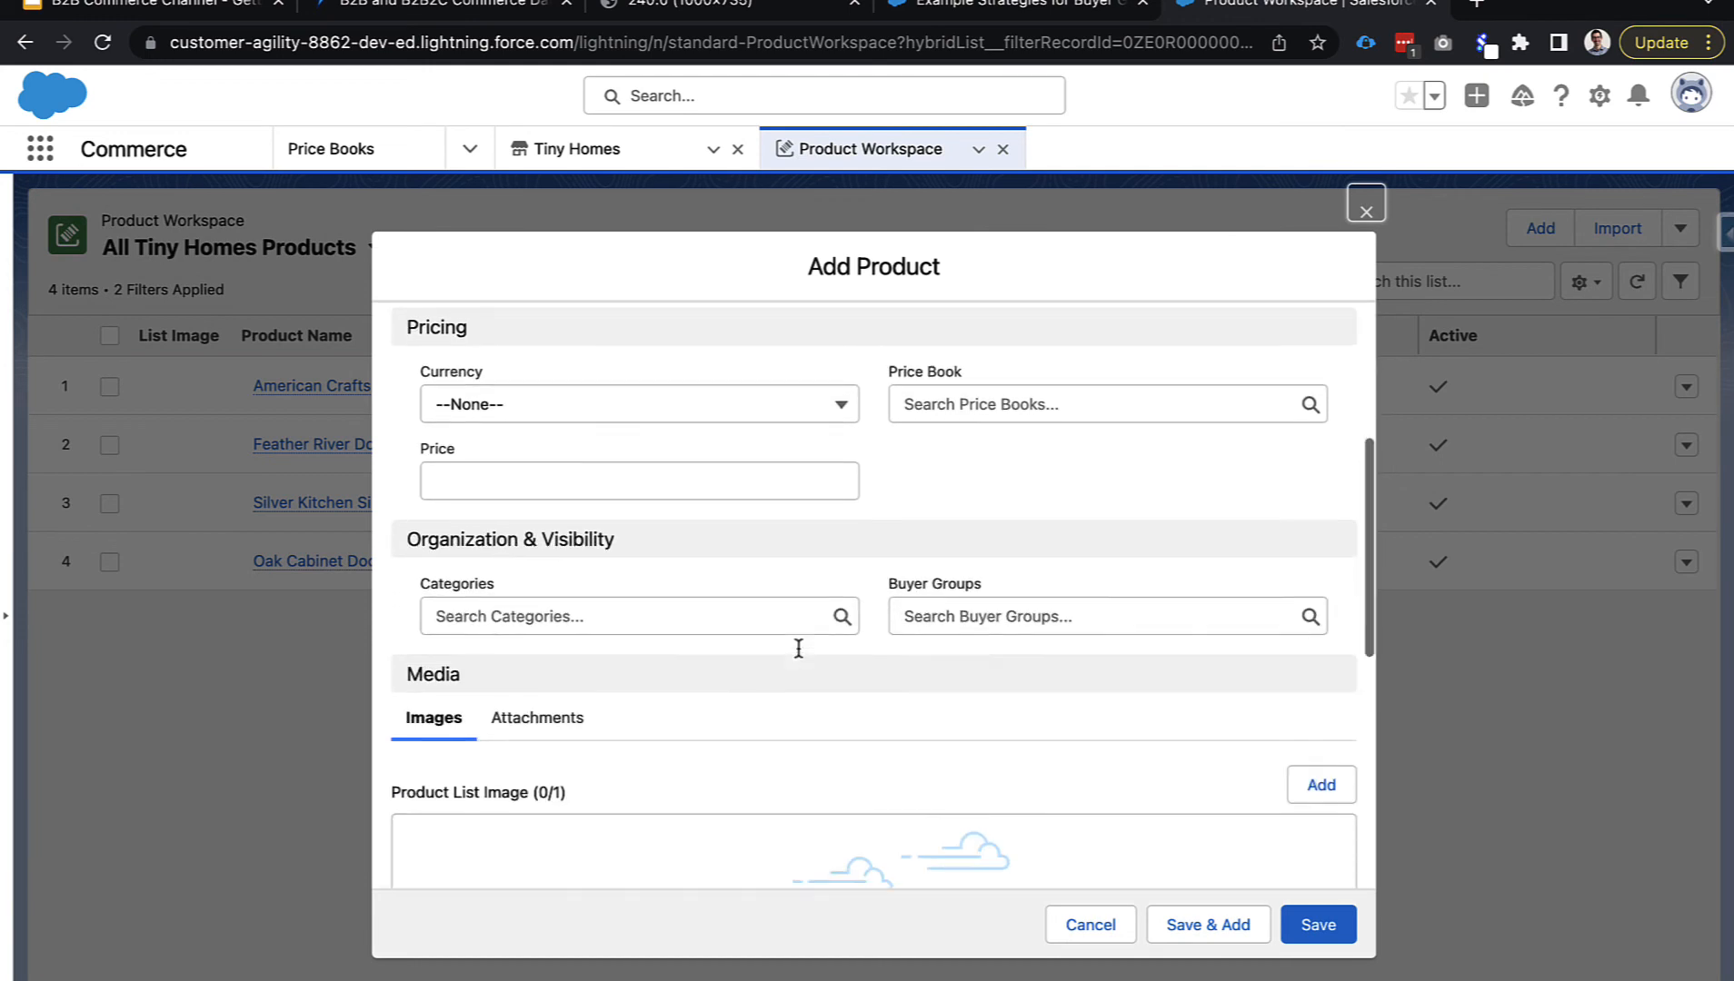
scroll(908, 636, "up", 2)
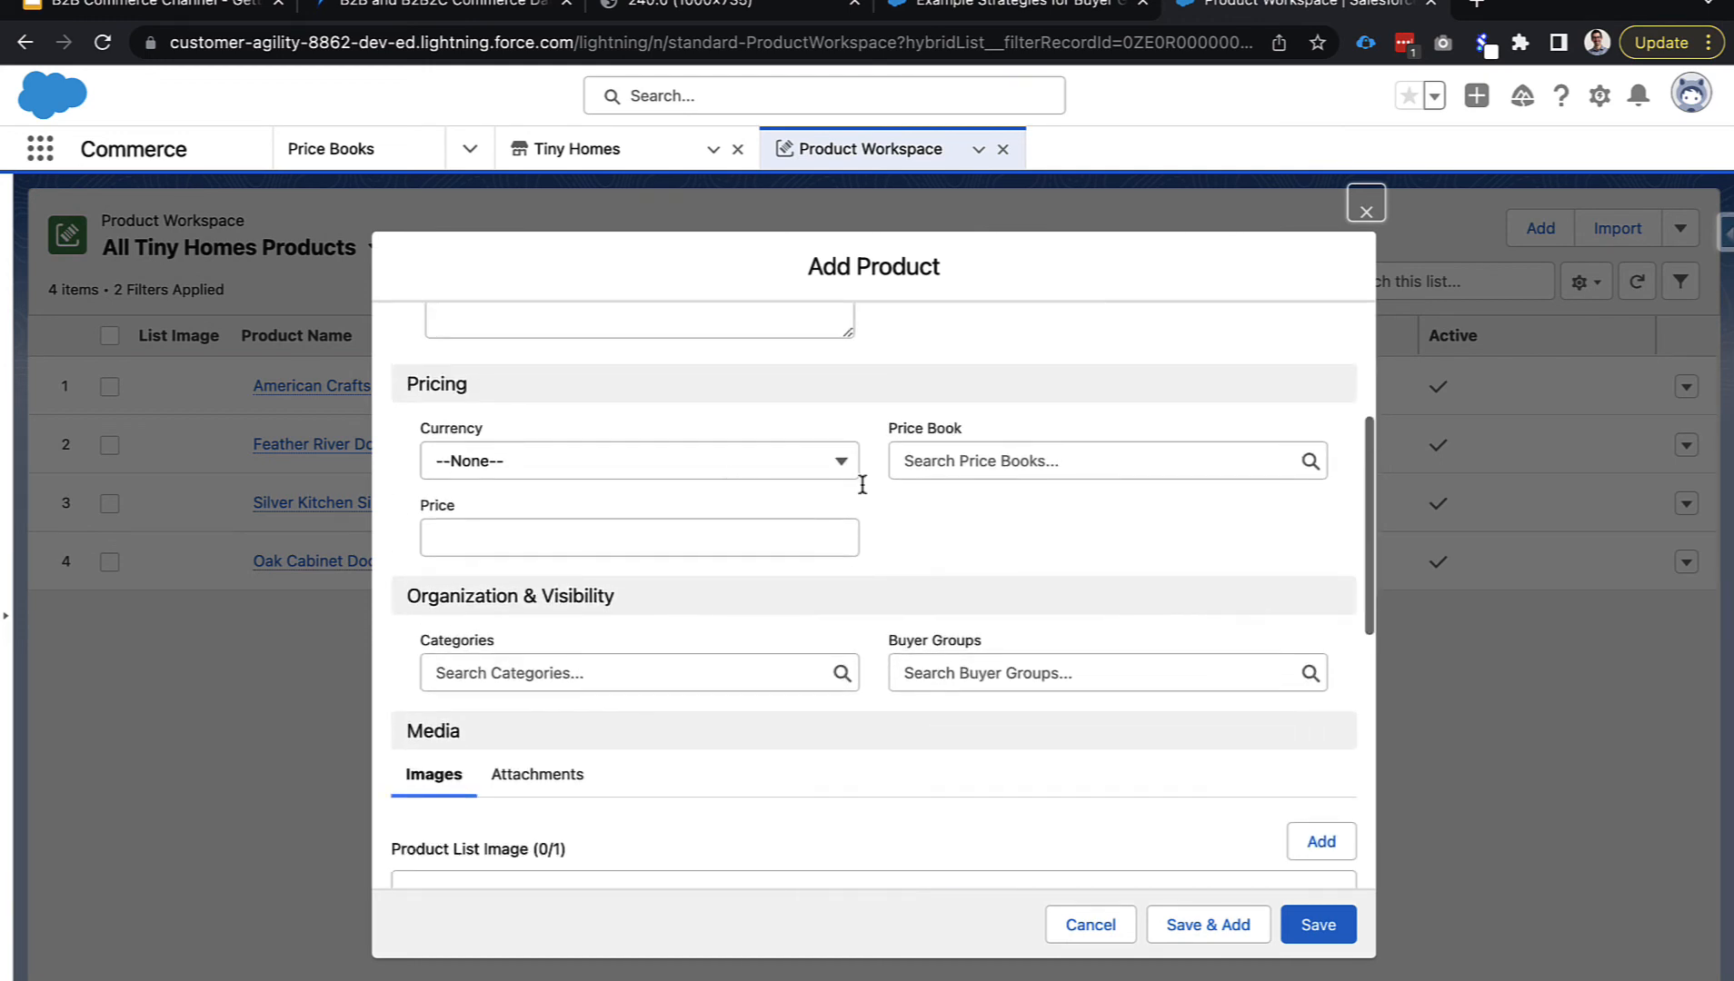
left_click(1378, 209)
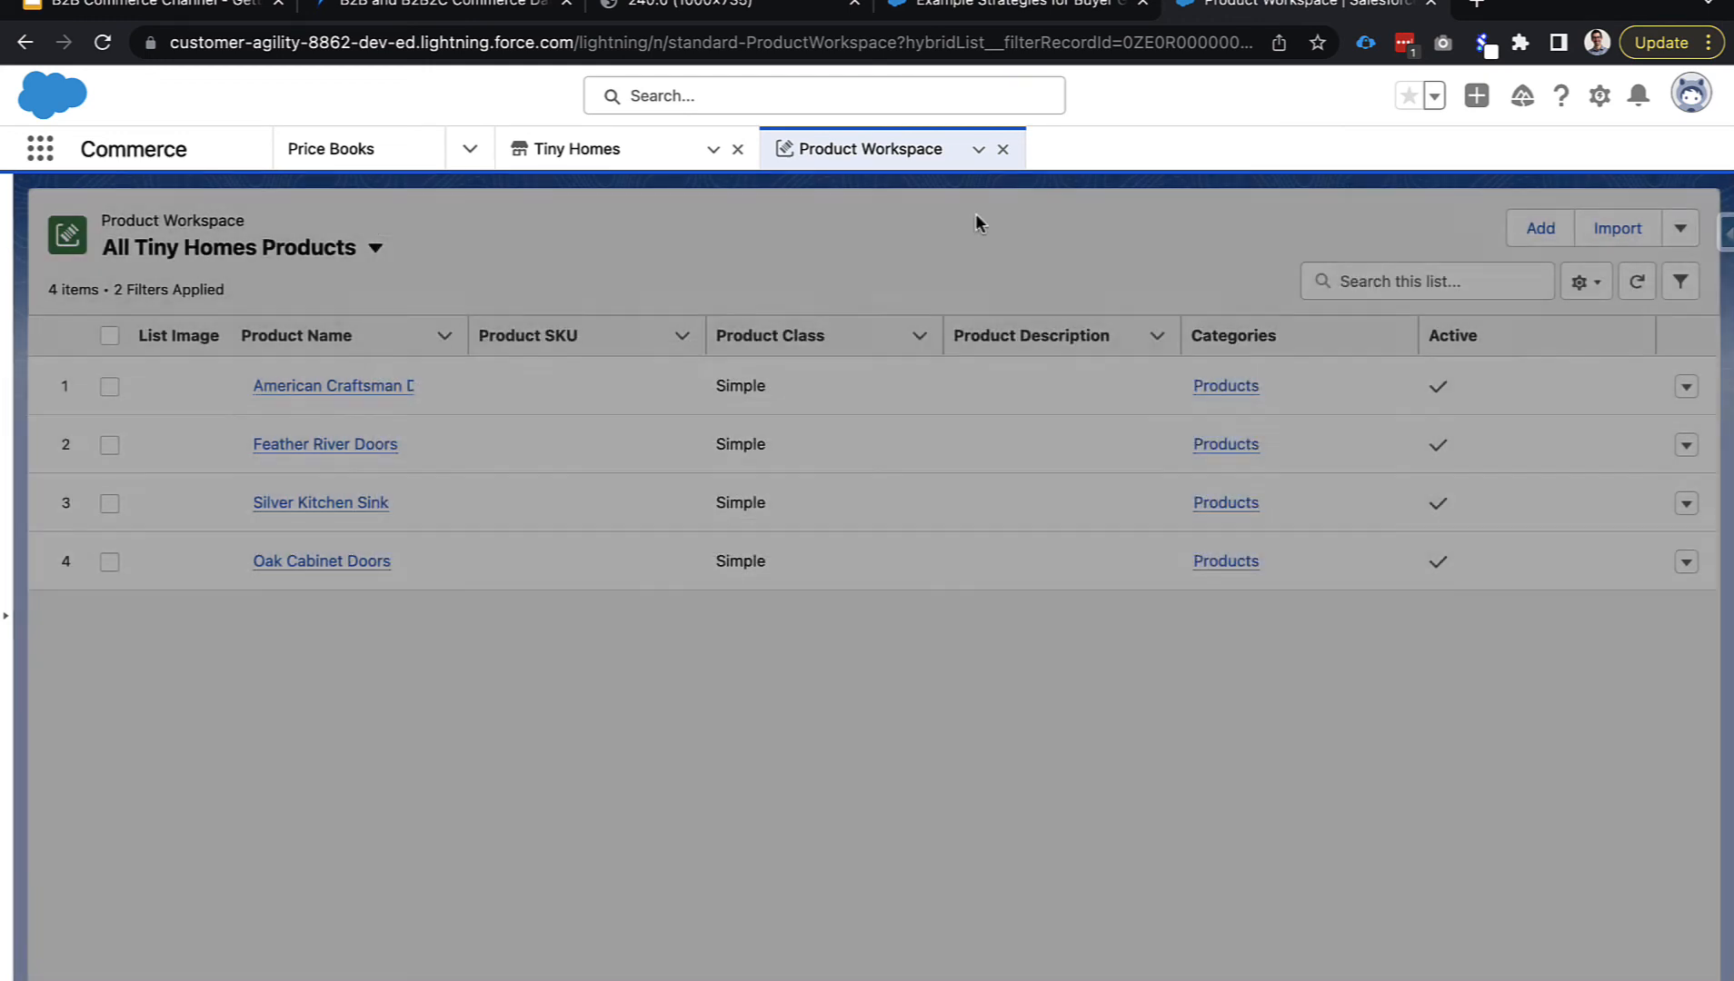
left_click(1003, 149)
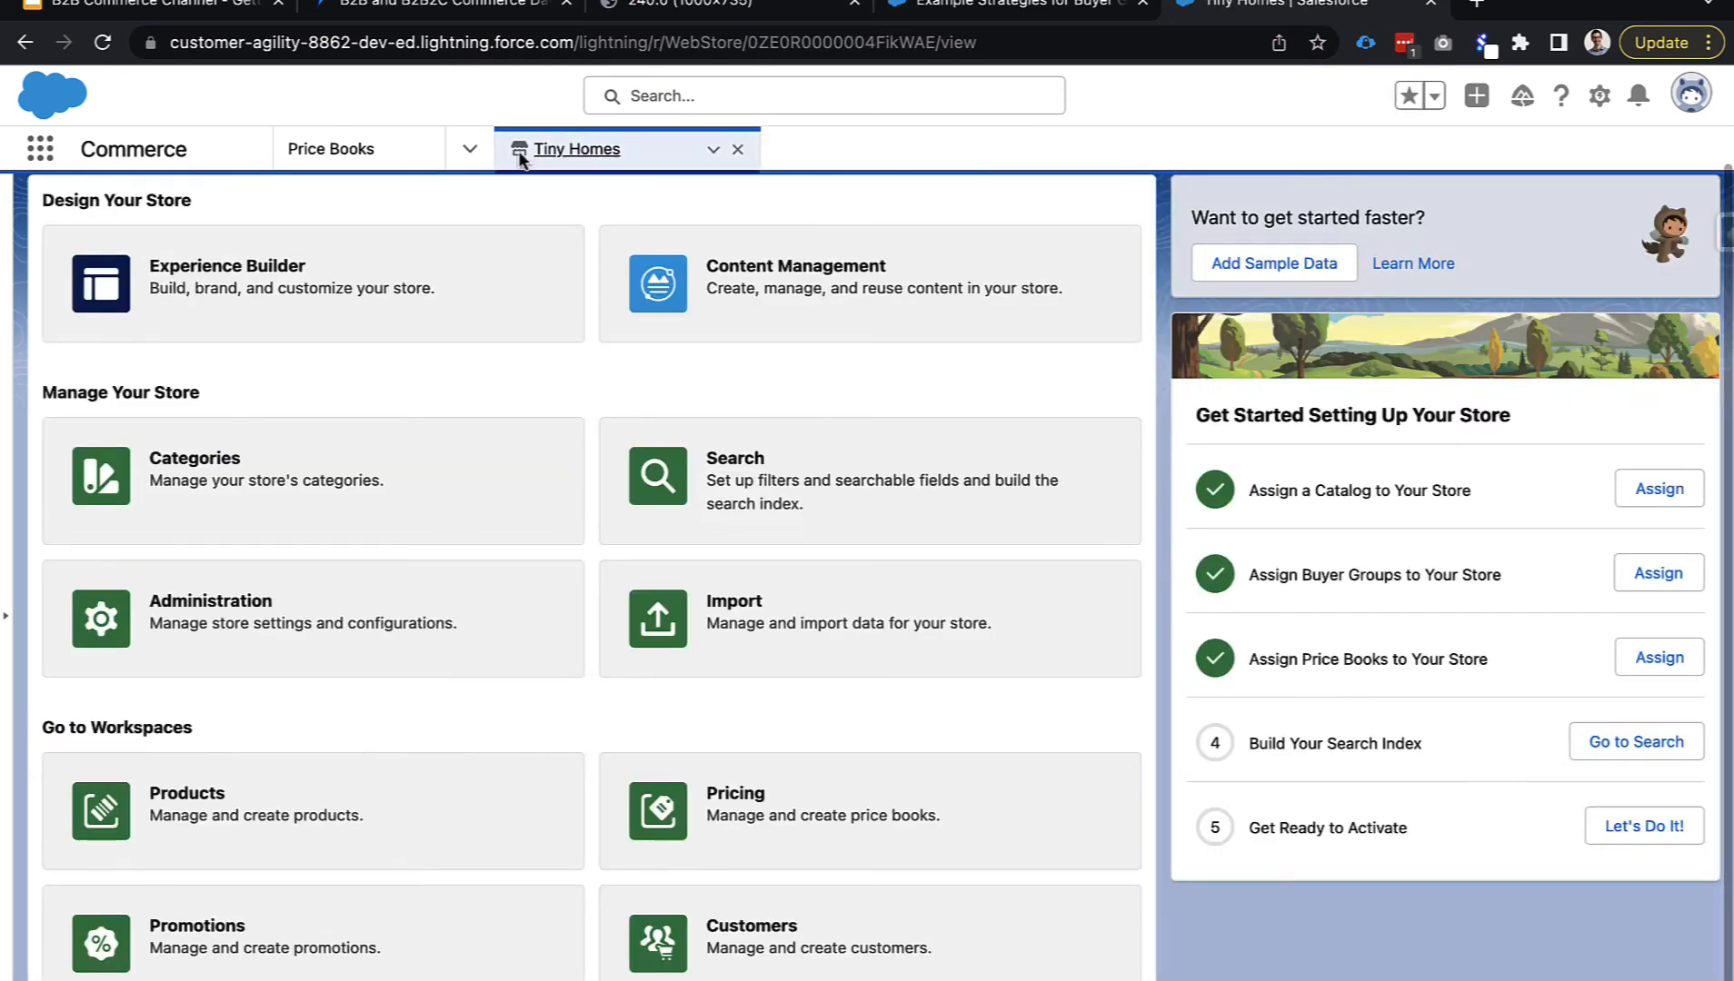
Open the Platinum Pricebook and select Oak Cabinet Doors as a product to add to it.
left_click(300, 164)
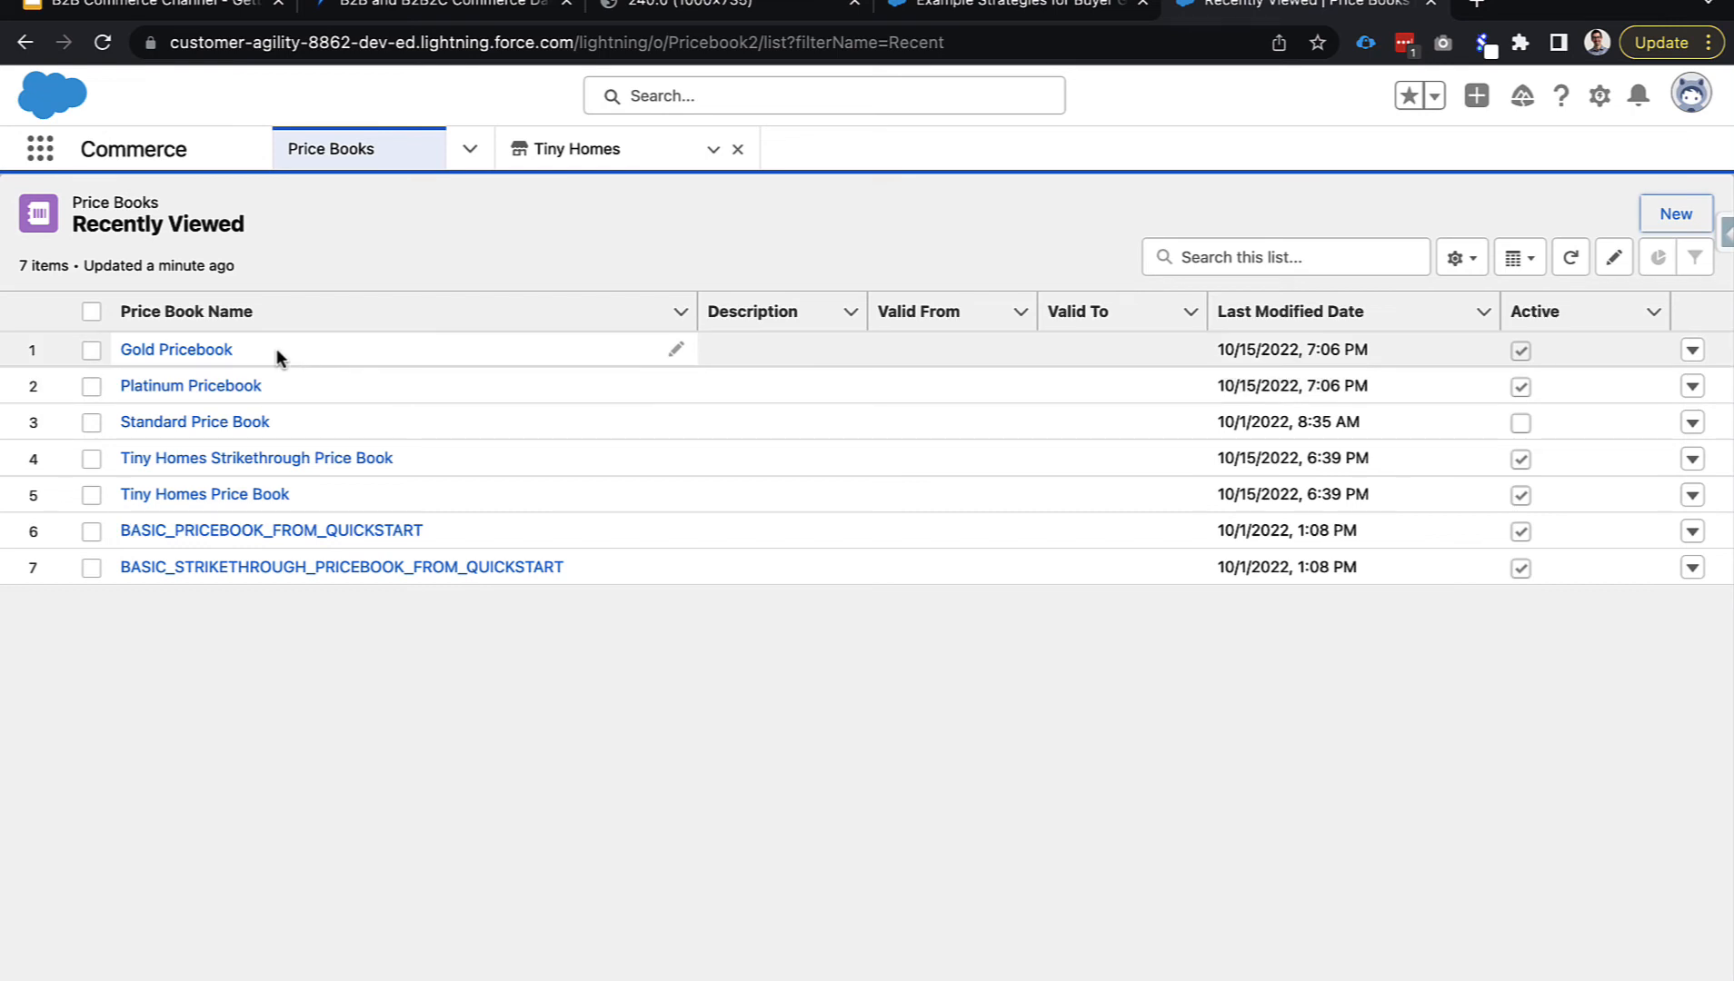
left_click(245, 388)
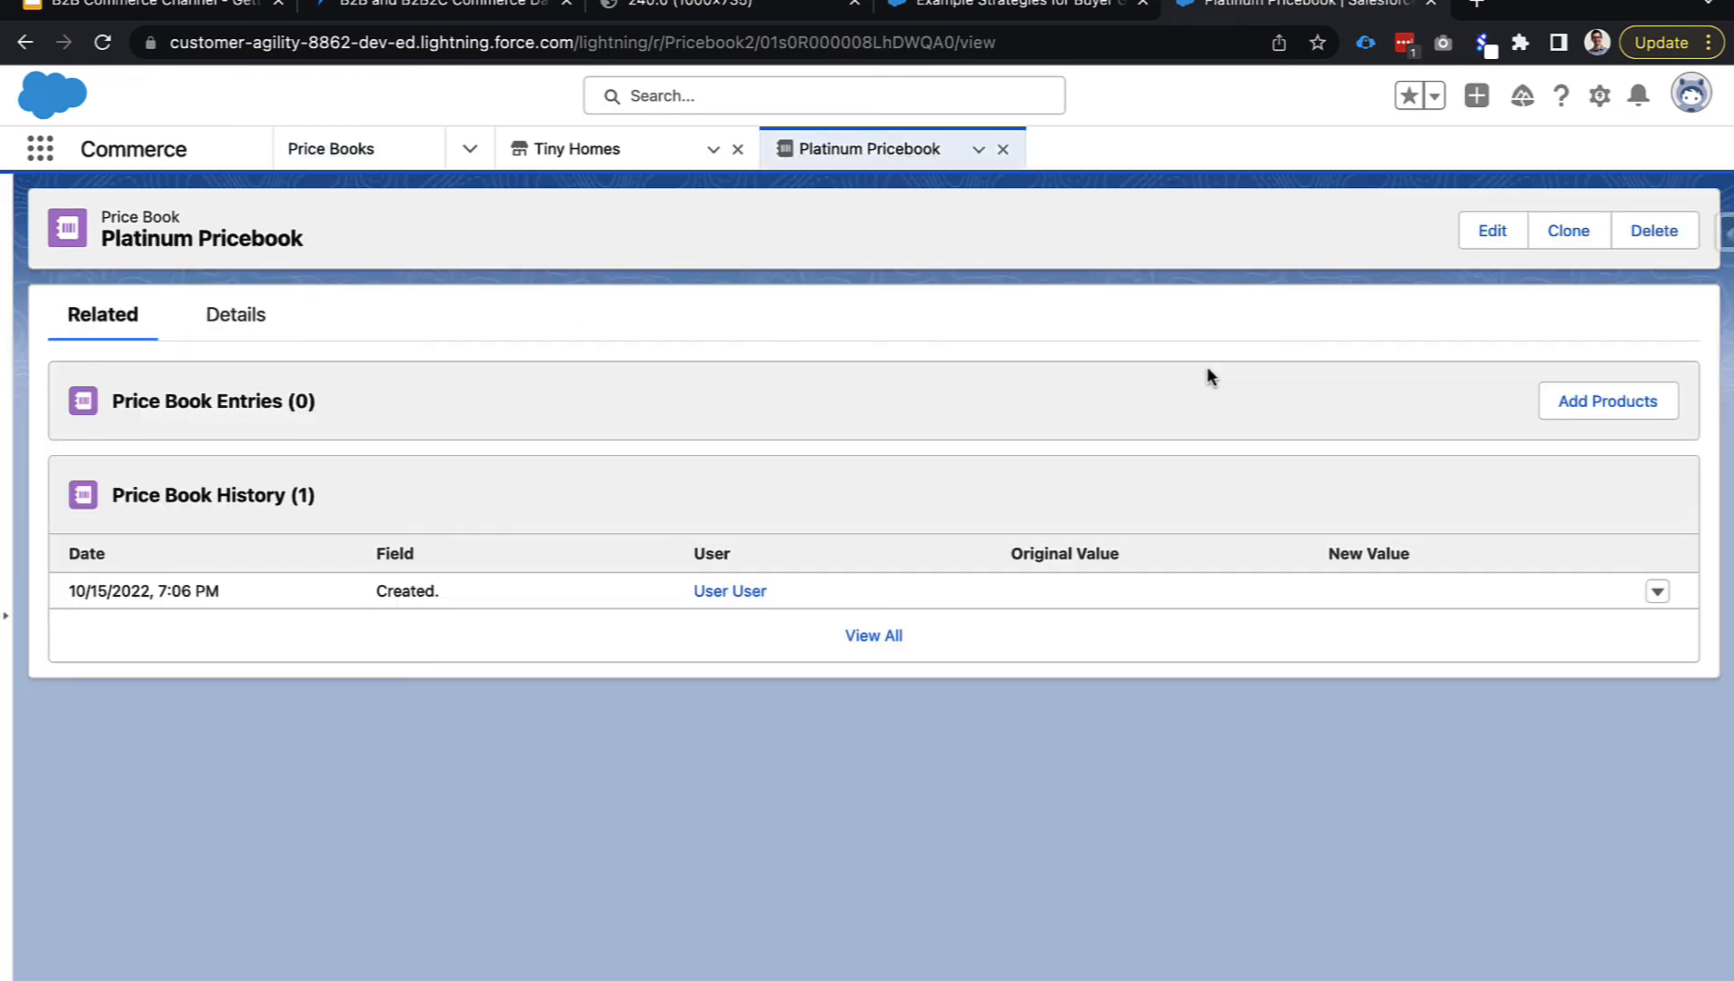
left_click(1570, 404)
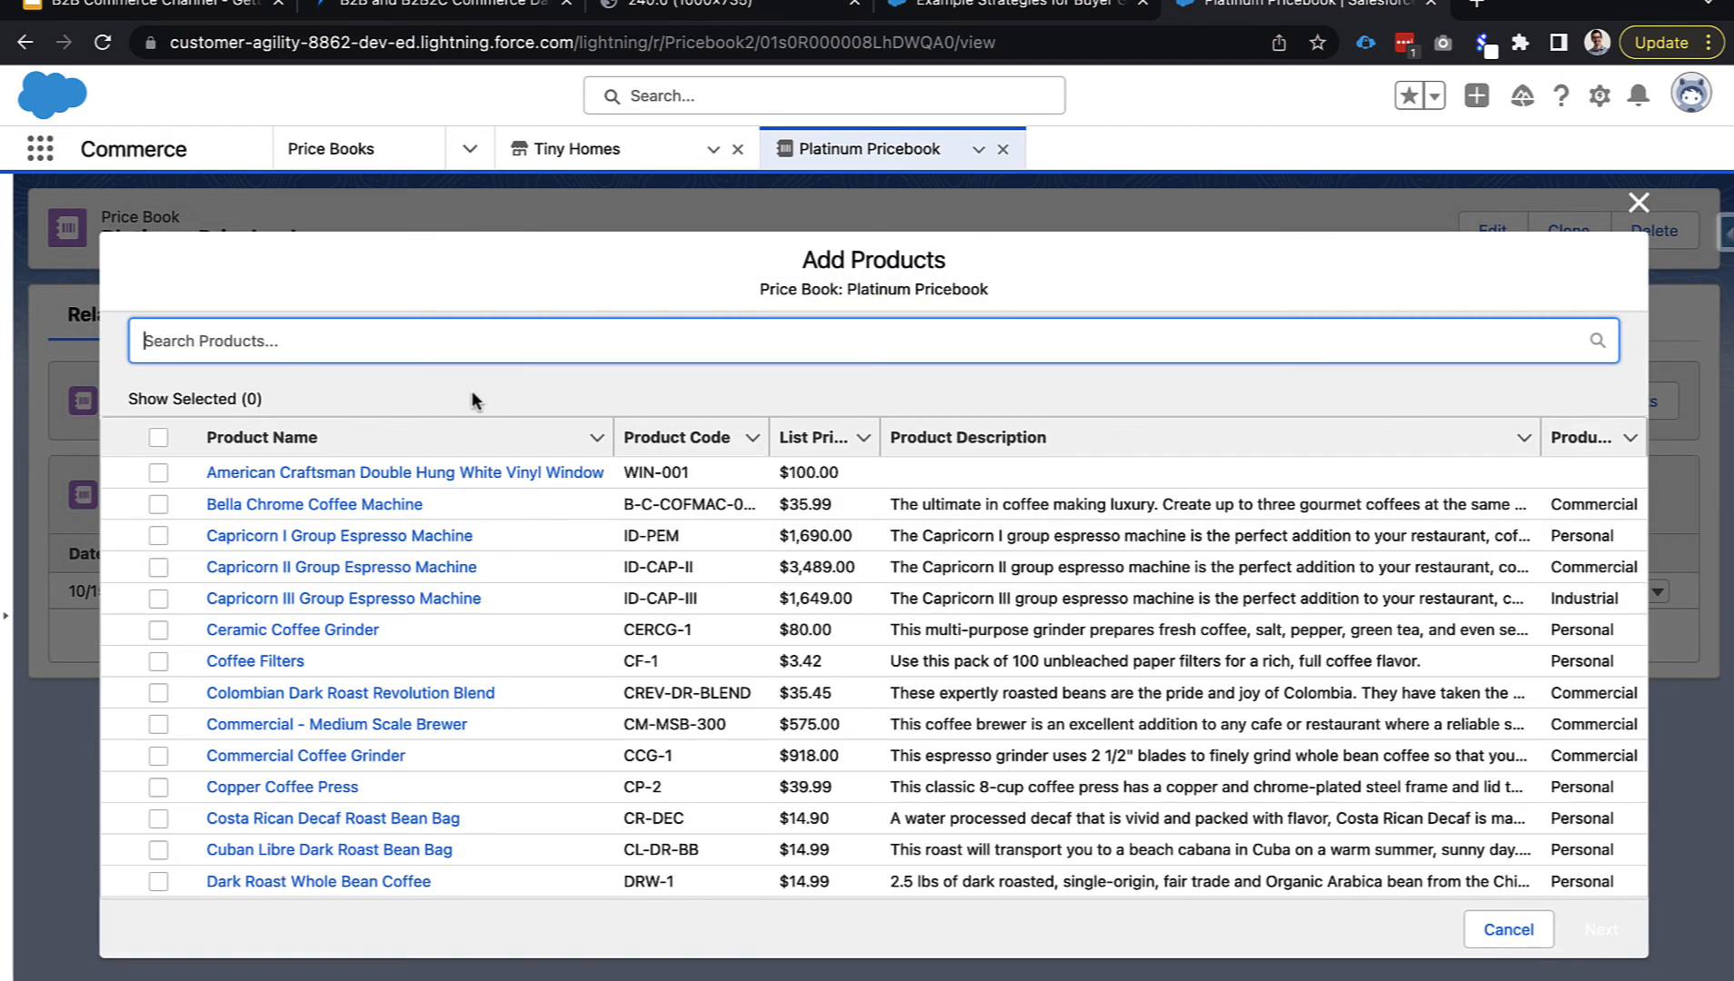
left_click(376, 344)
type("oa")
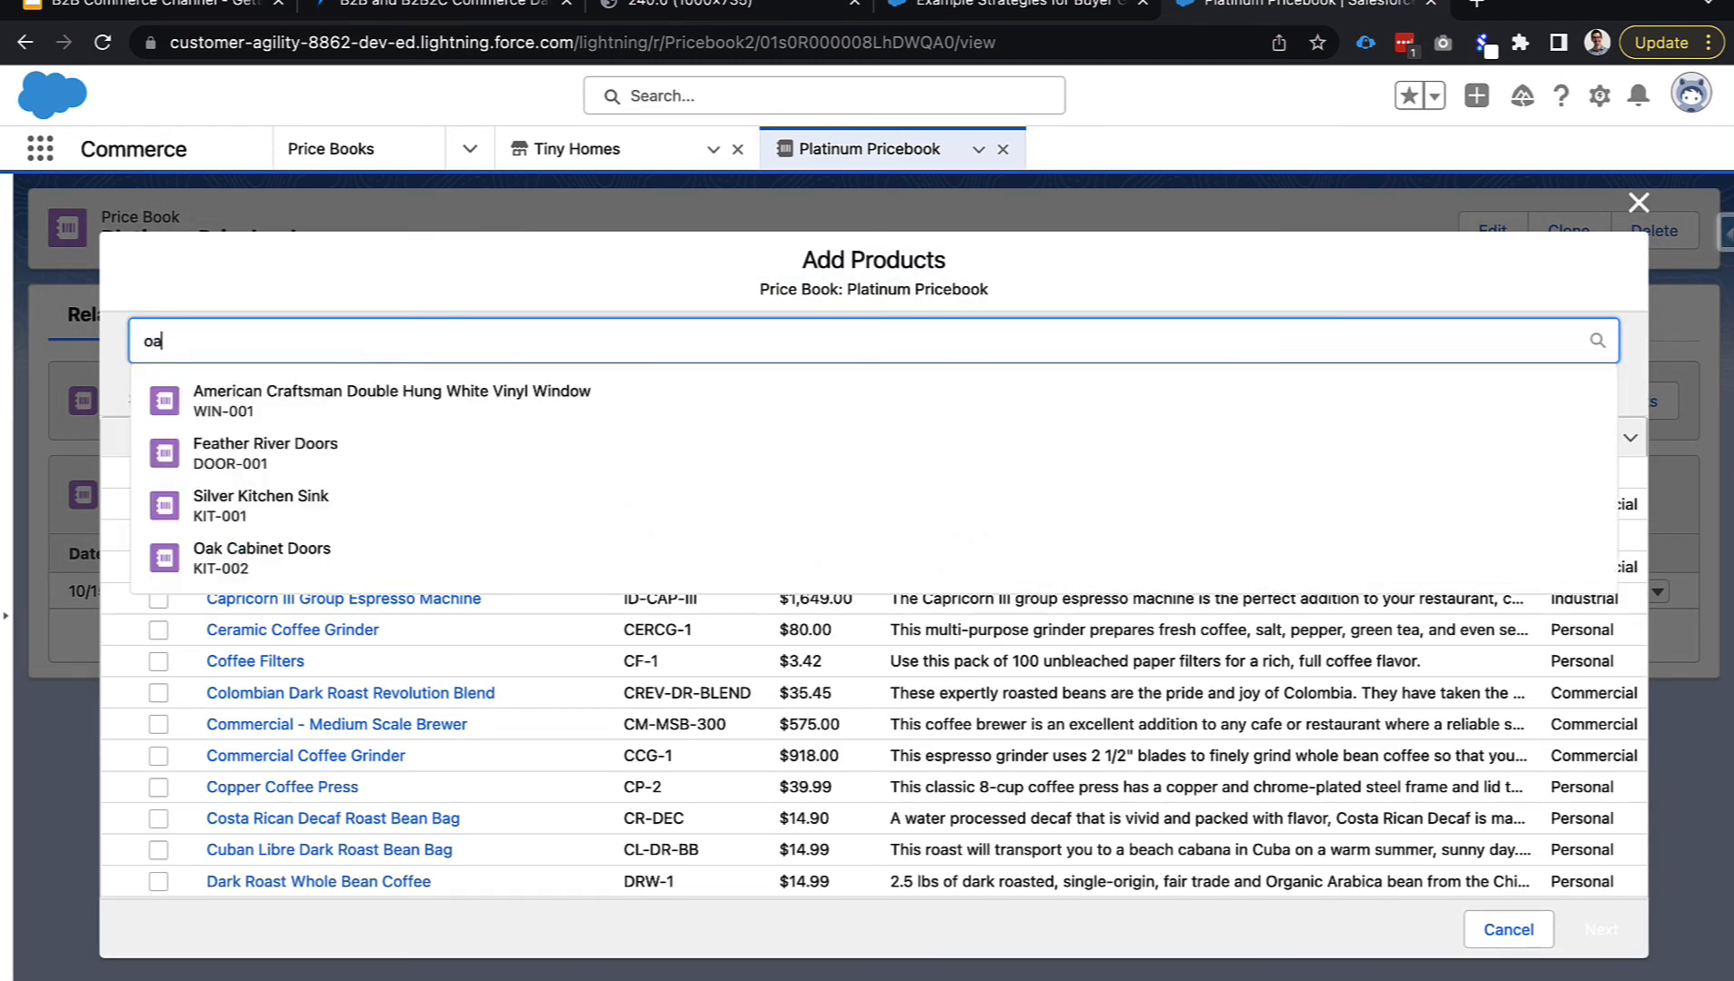
type("k")
left_click(305, 443)
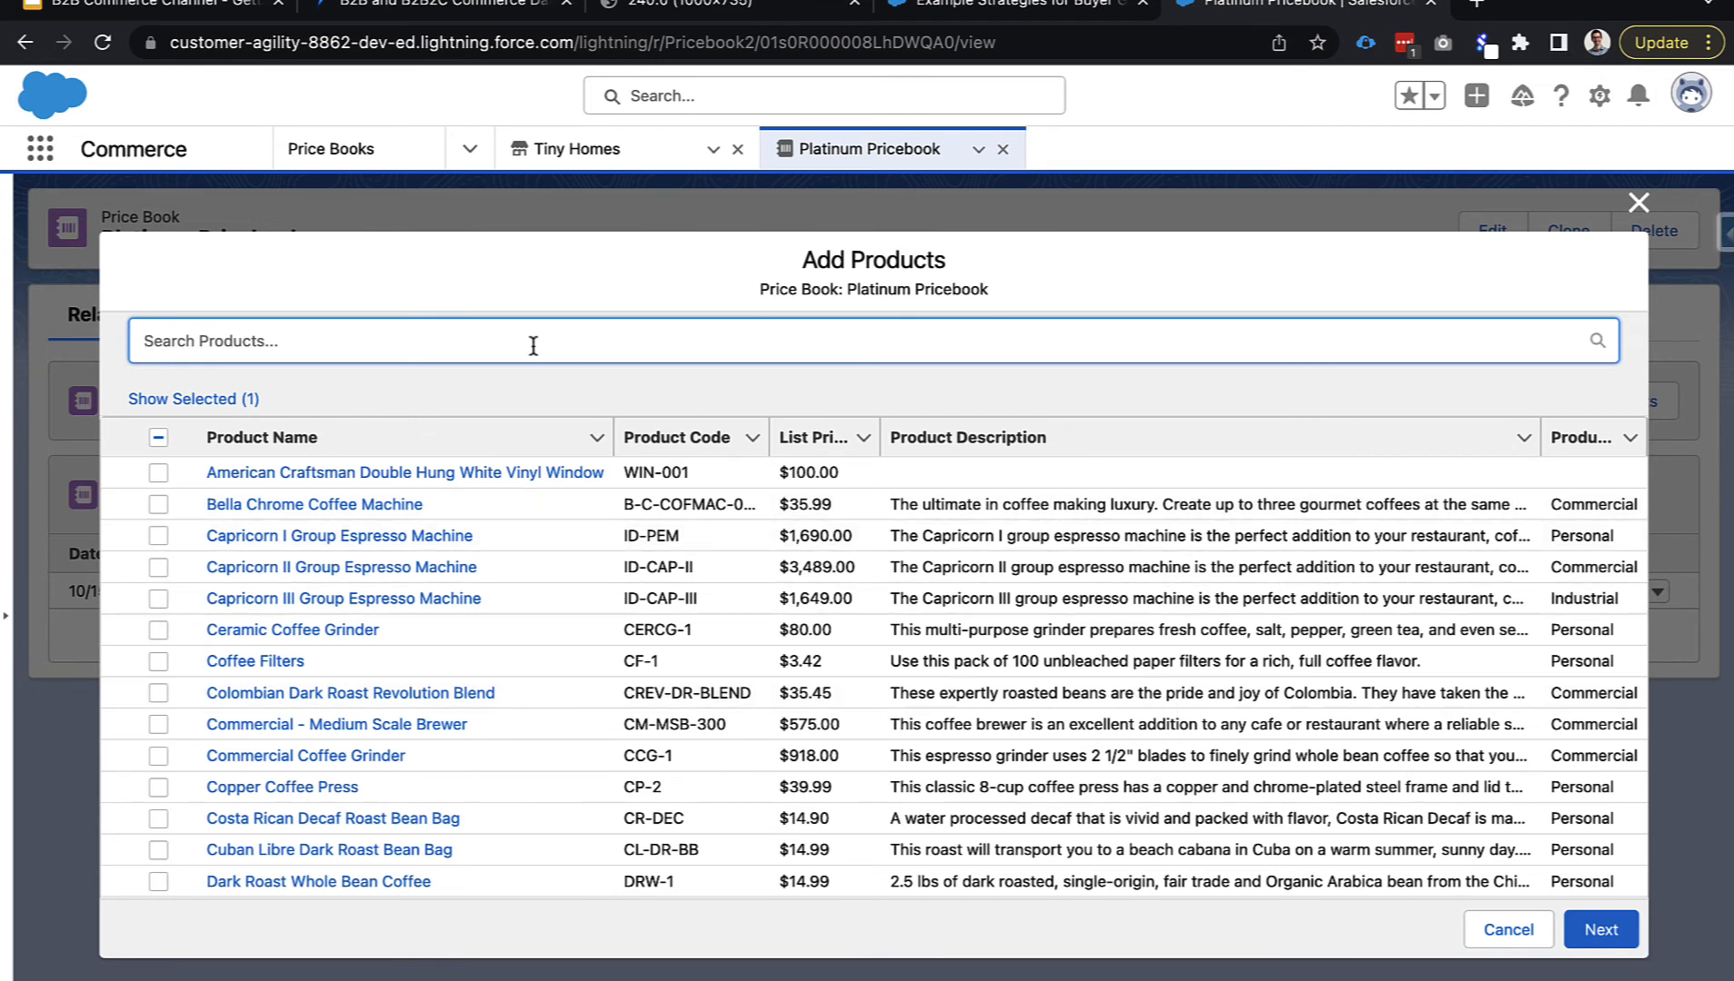
Select Silver Kitchen Sink and Feather River Doors for the Platinum Pricebook as well, and proceed to the price entries.
type("silver")
left_click(468, 447)
type("feather")
left_click(293, 456)
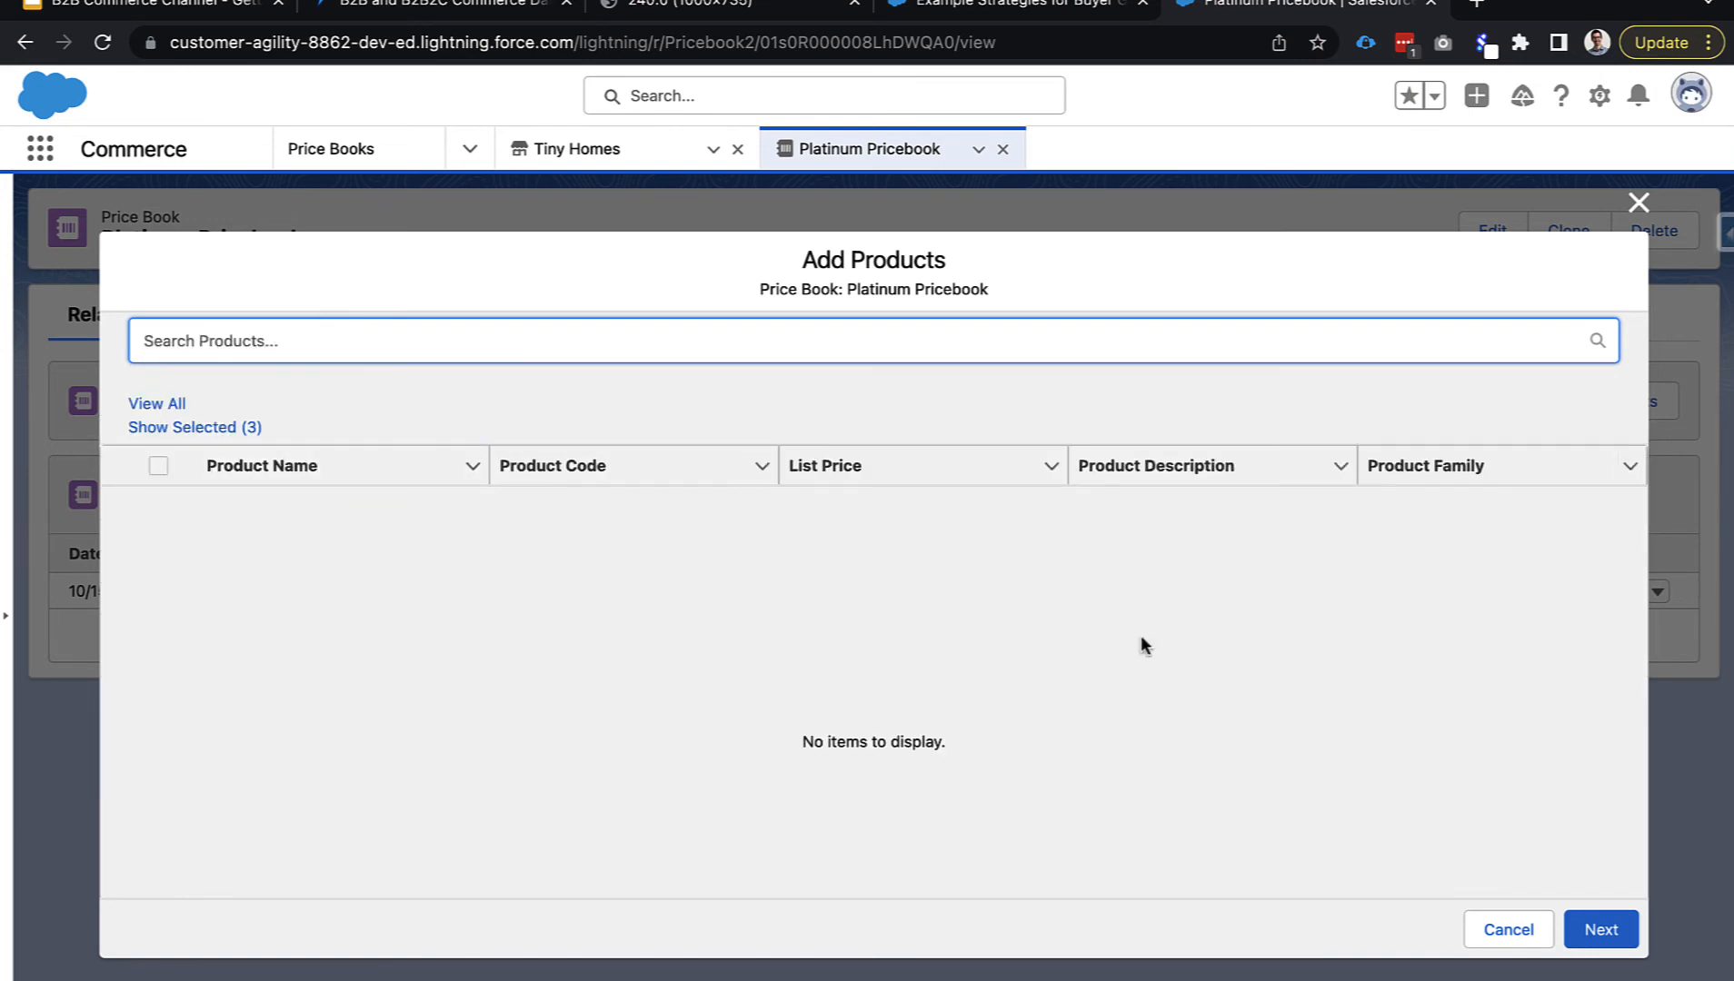
left_click(1586, 923)
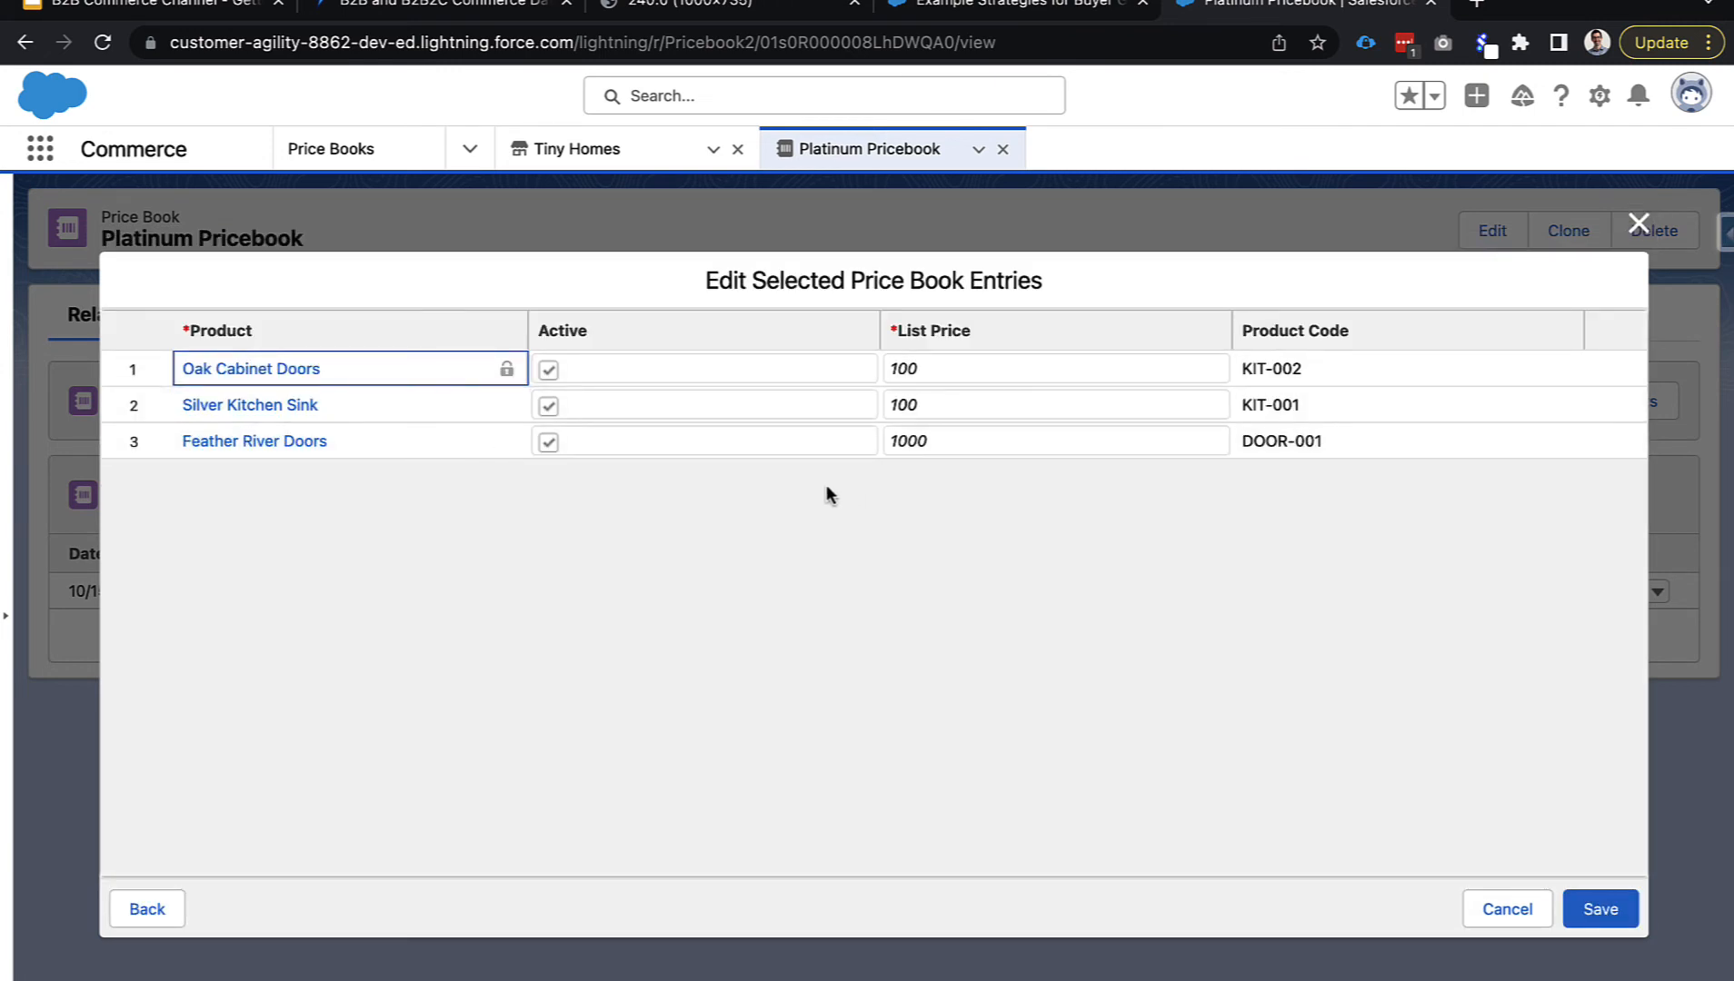
Set the Platinum list prices to 90 for Oak Cabinet Doors and 95 for Silver Kitchen Sink.
left_click(942, 371)
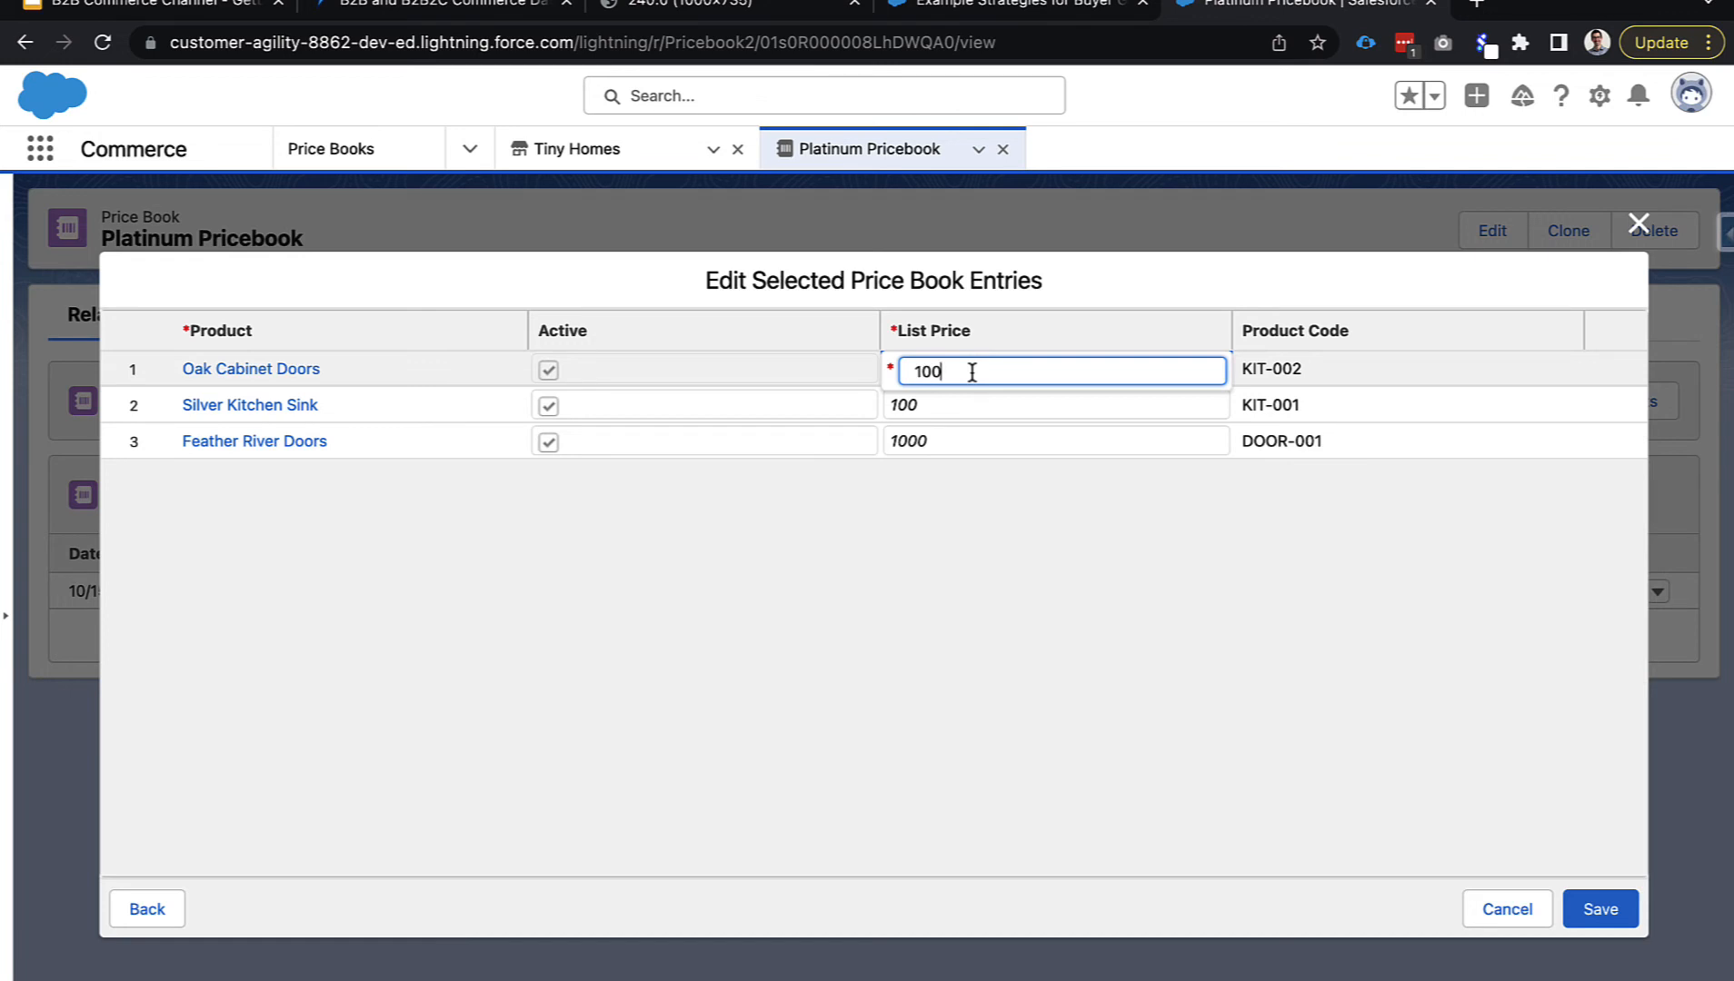
left_click_drag(970, 372, 906, 371)
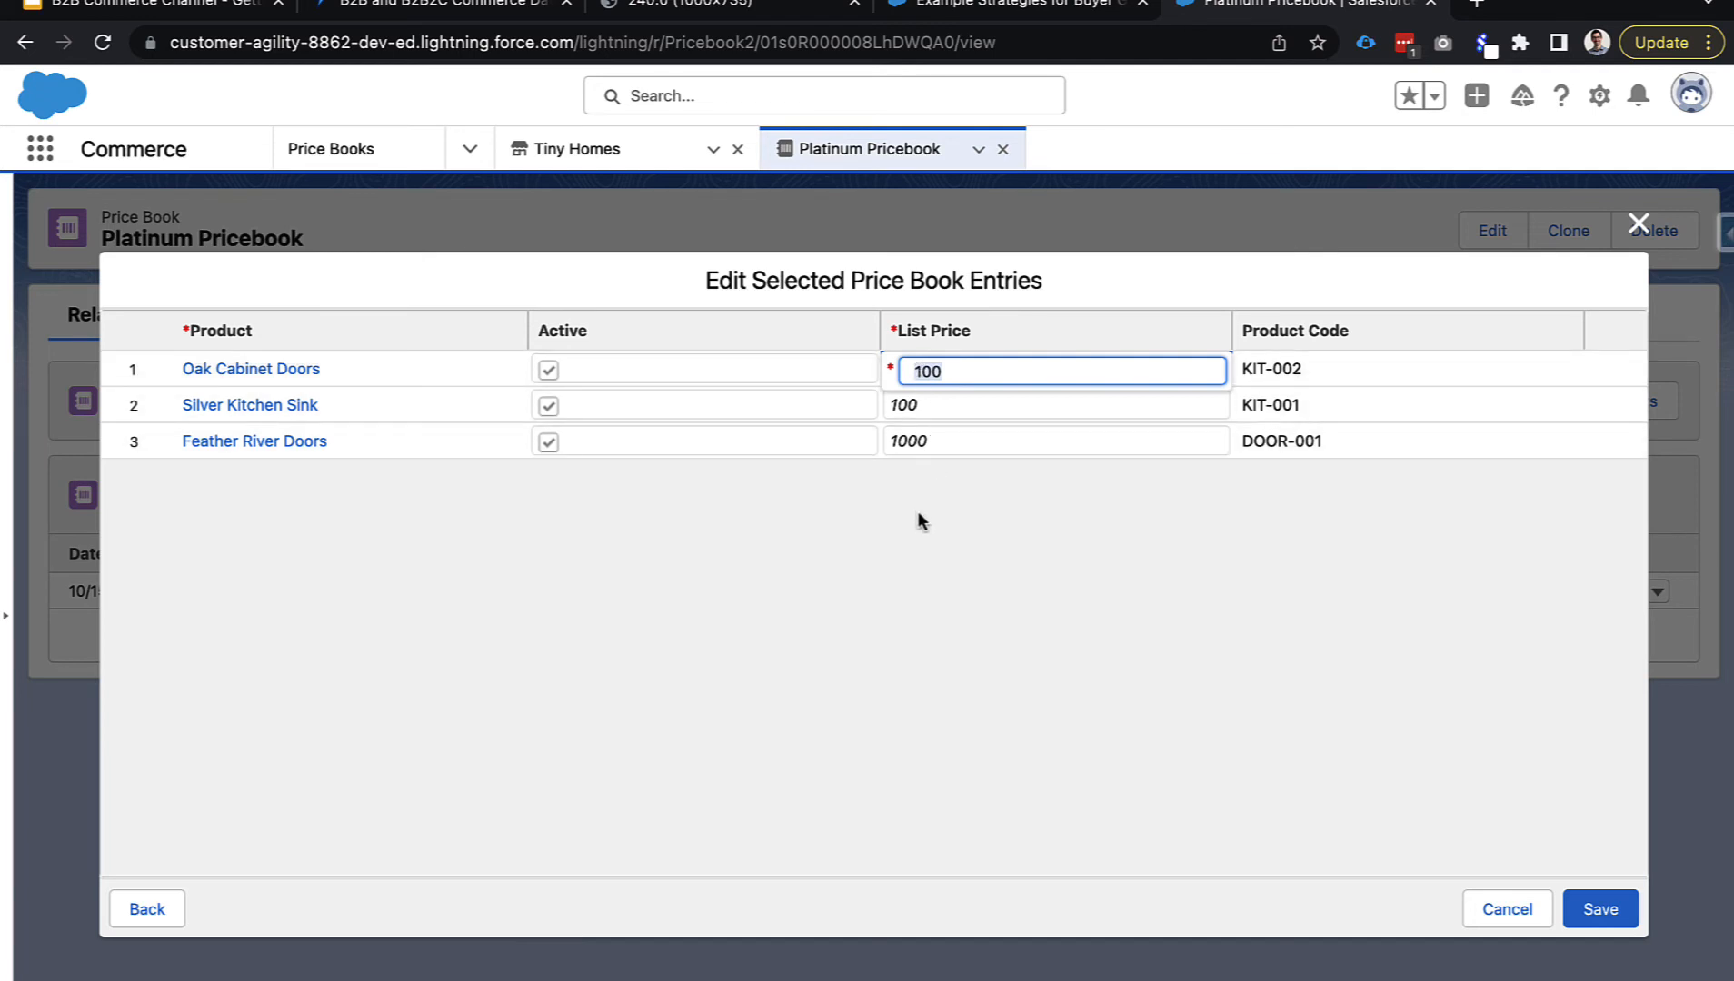
type("90")
left_click(910, 530)
left_click(914, 410)
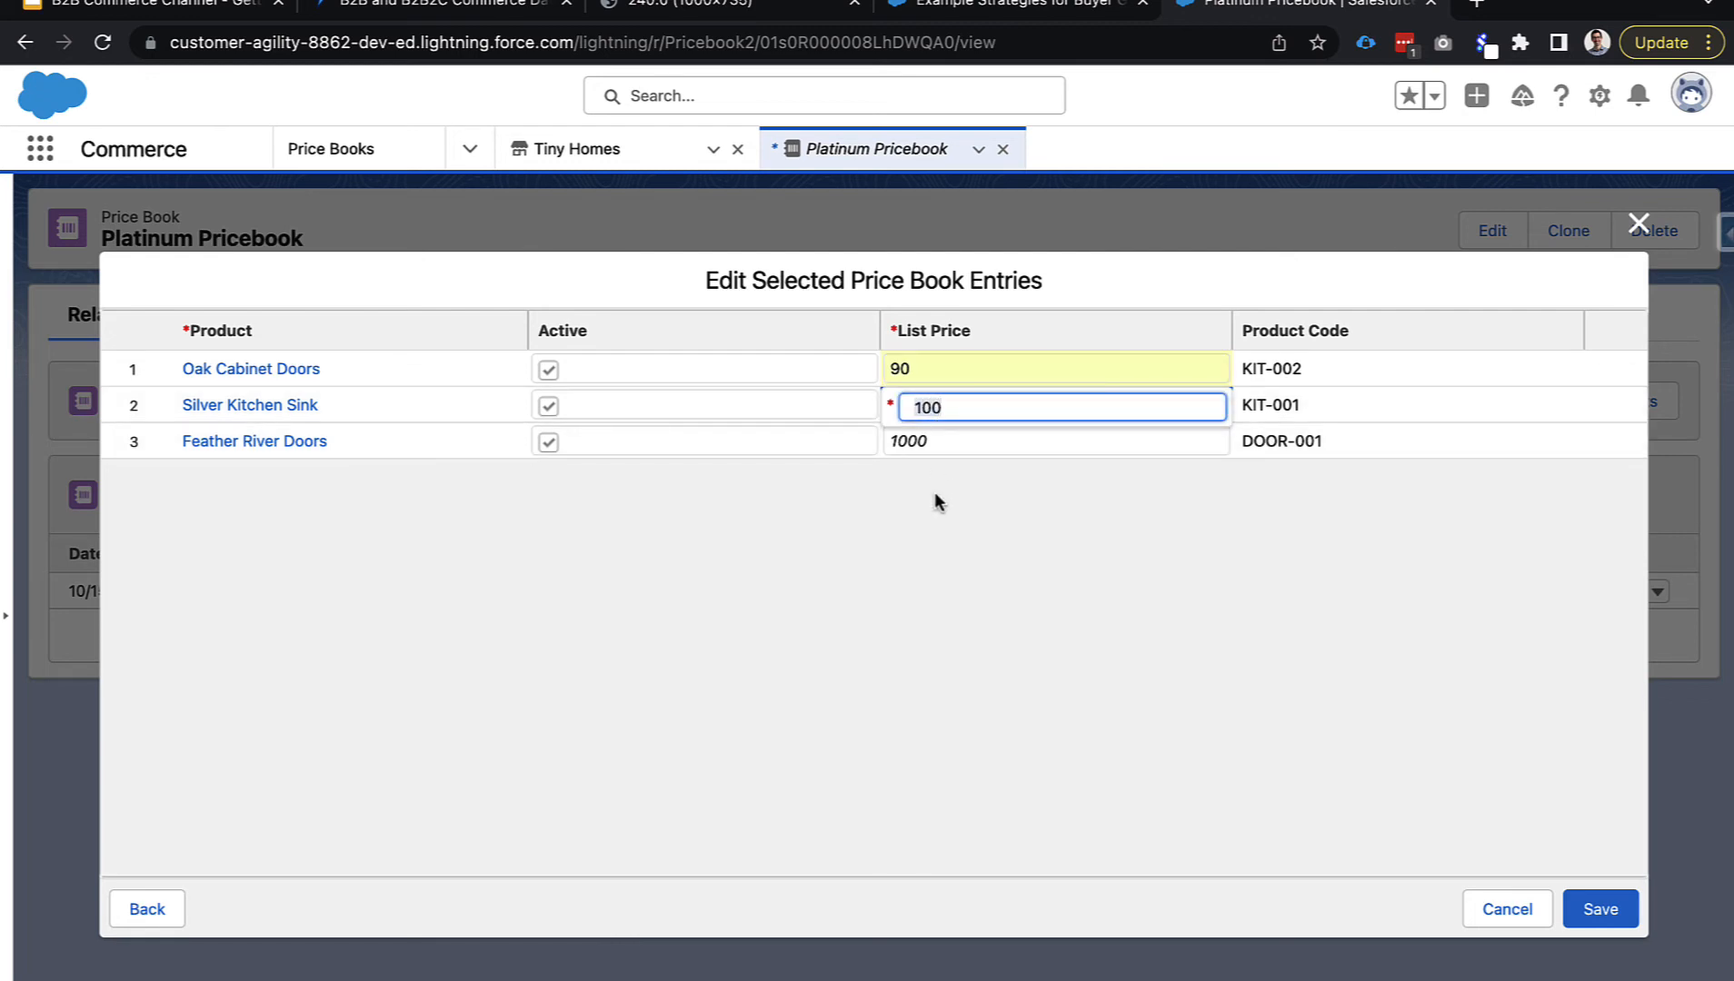
type("95")
left_click(931, 516)
Set the Platinum list price of Feather River Doors to 900, save the price book entries and close the price book.
left_click(907, 443)
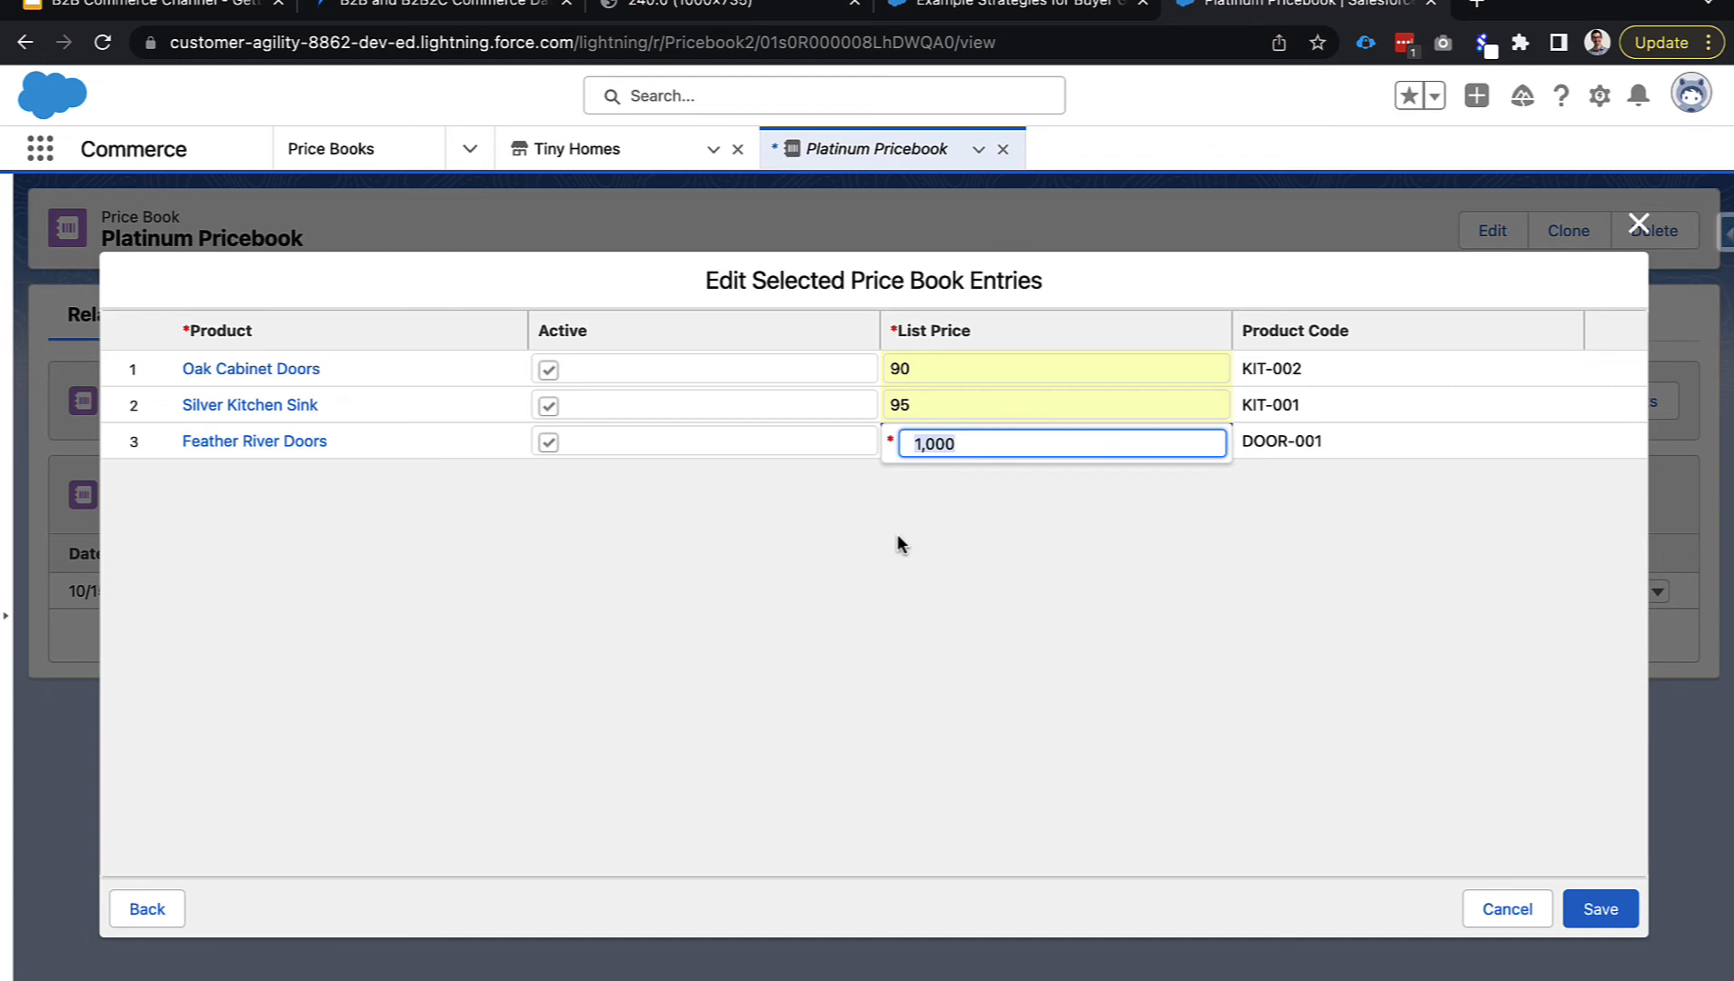
type("900")
left_click(990, 524)
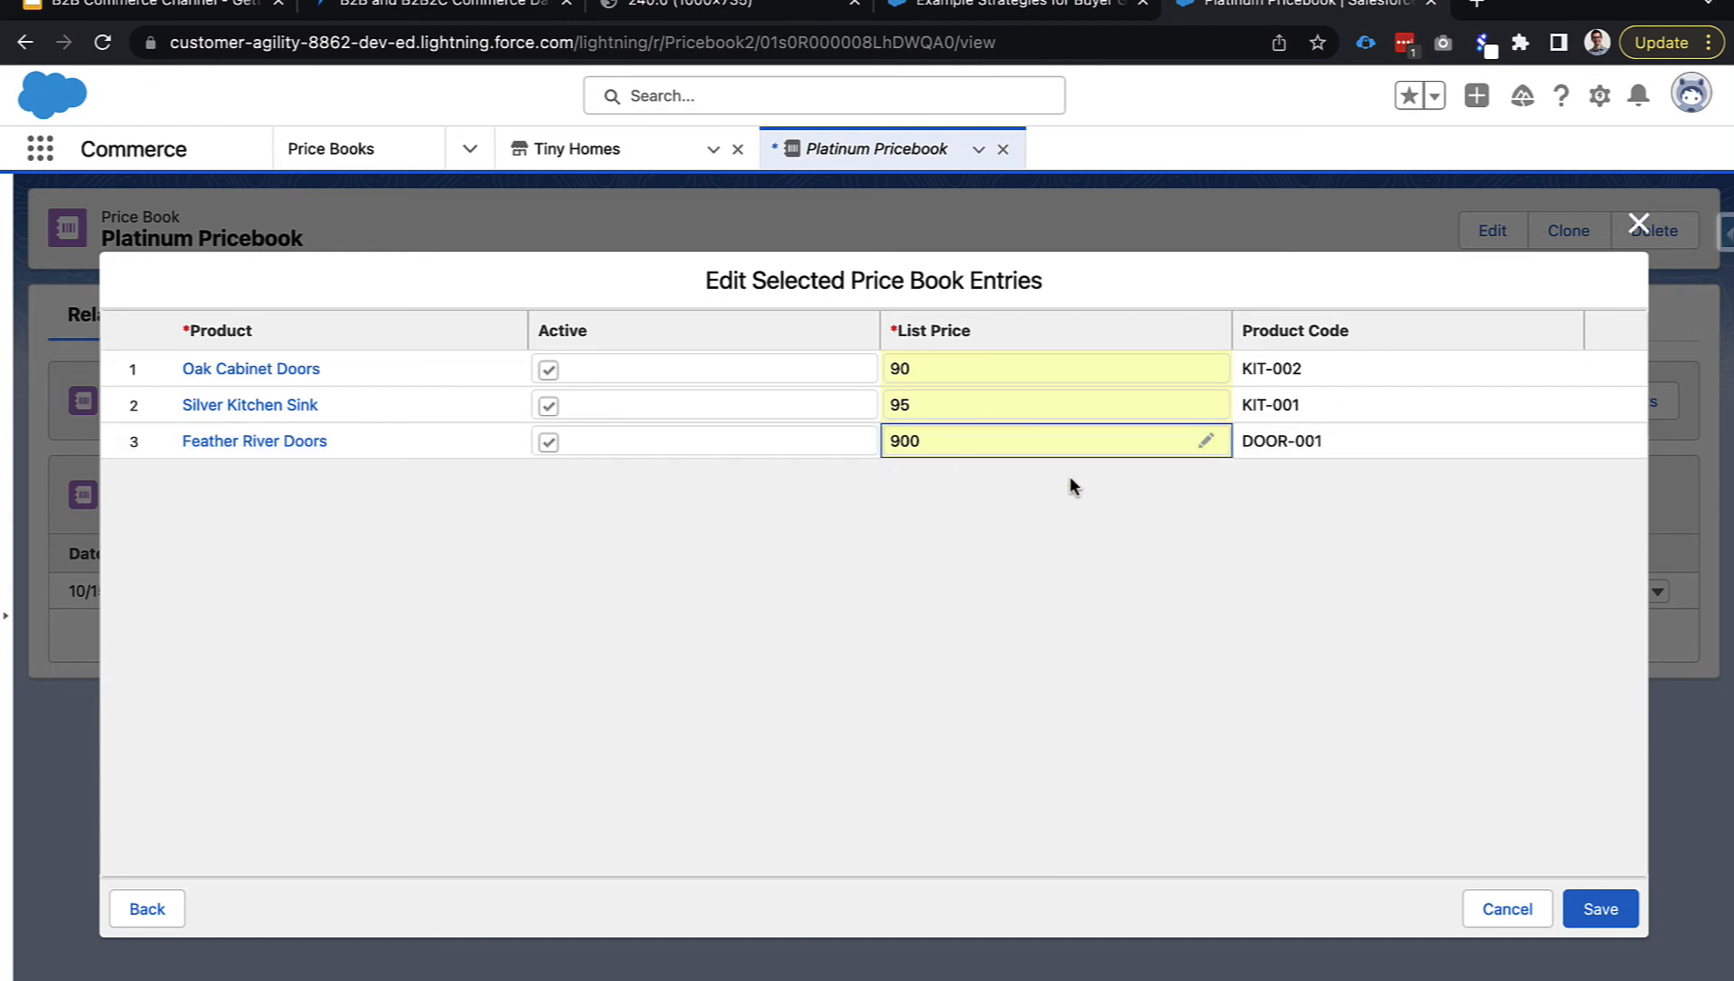
left_click(1601, 910)
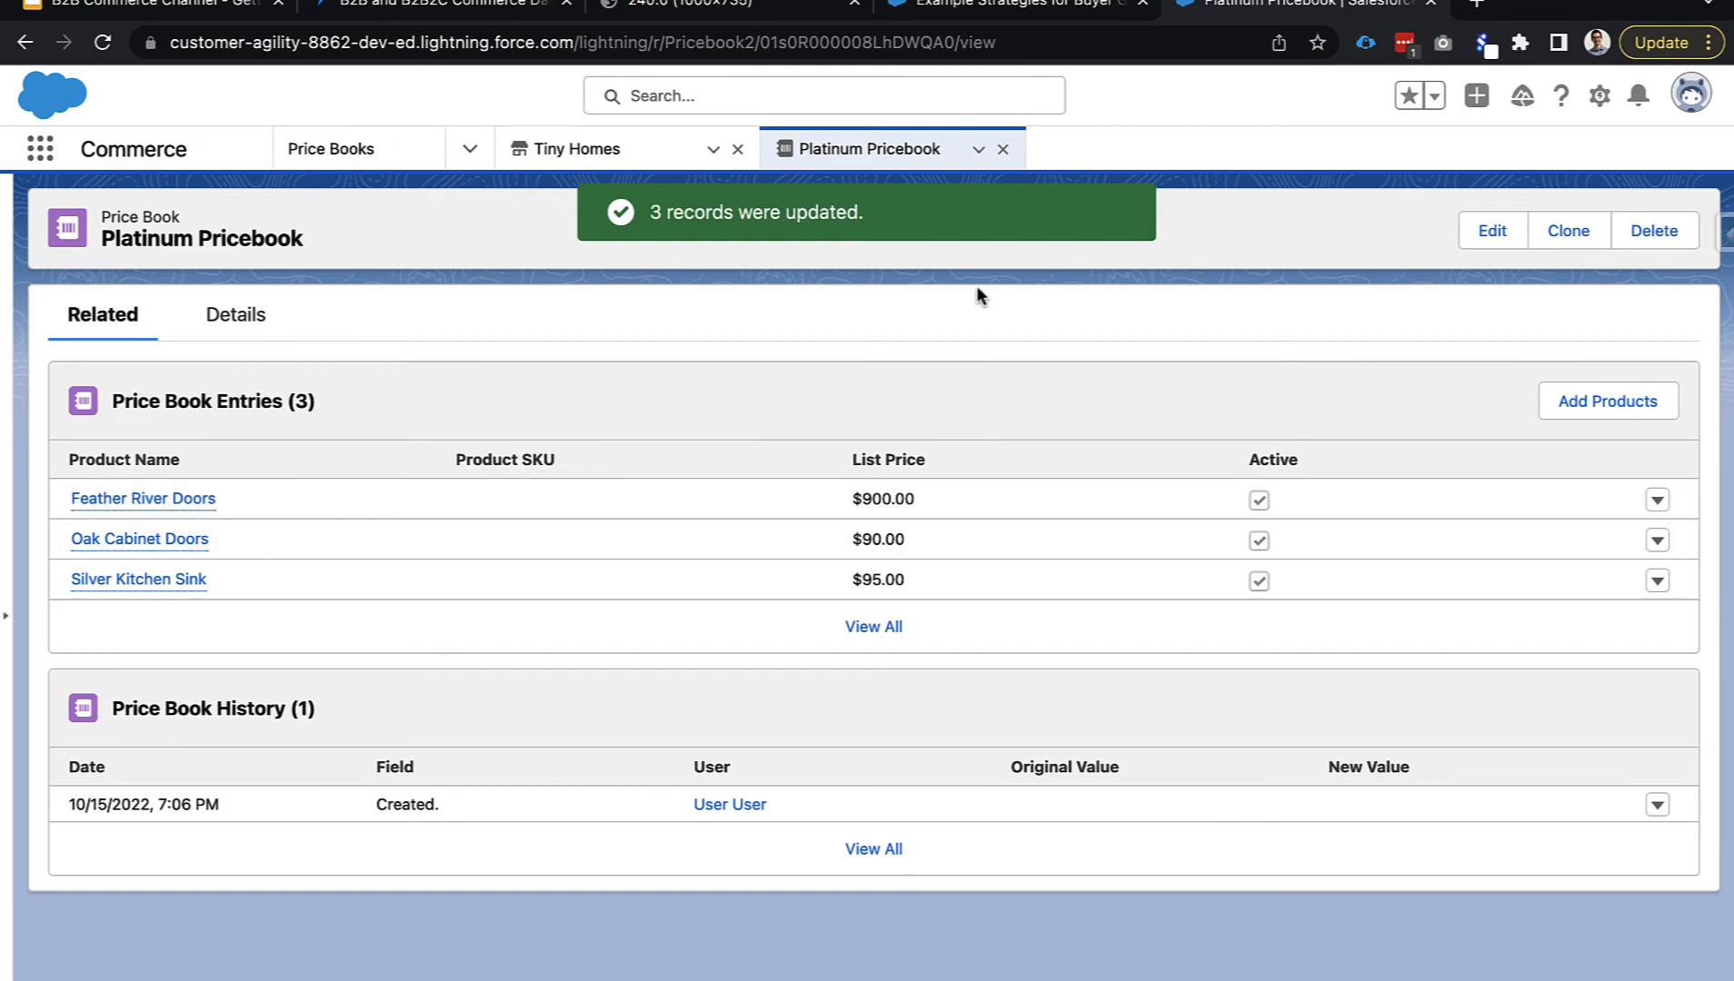
left_click(1003, 150)
Open the Gold Pricebook and select American Craftsman Double Hung White Vinyl Window as a product to add to it.
left_click(356, 152)
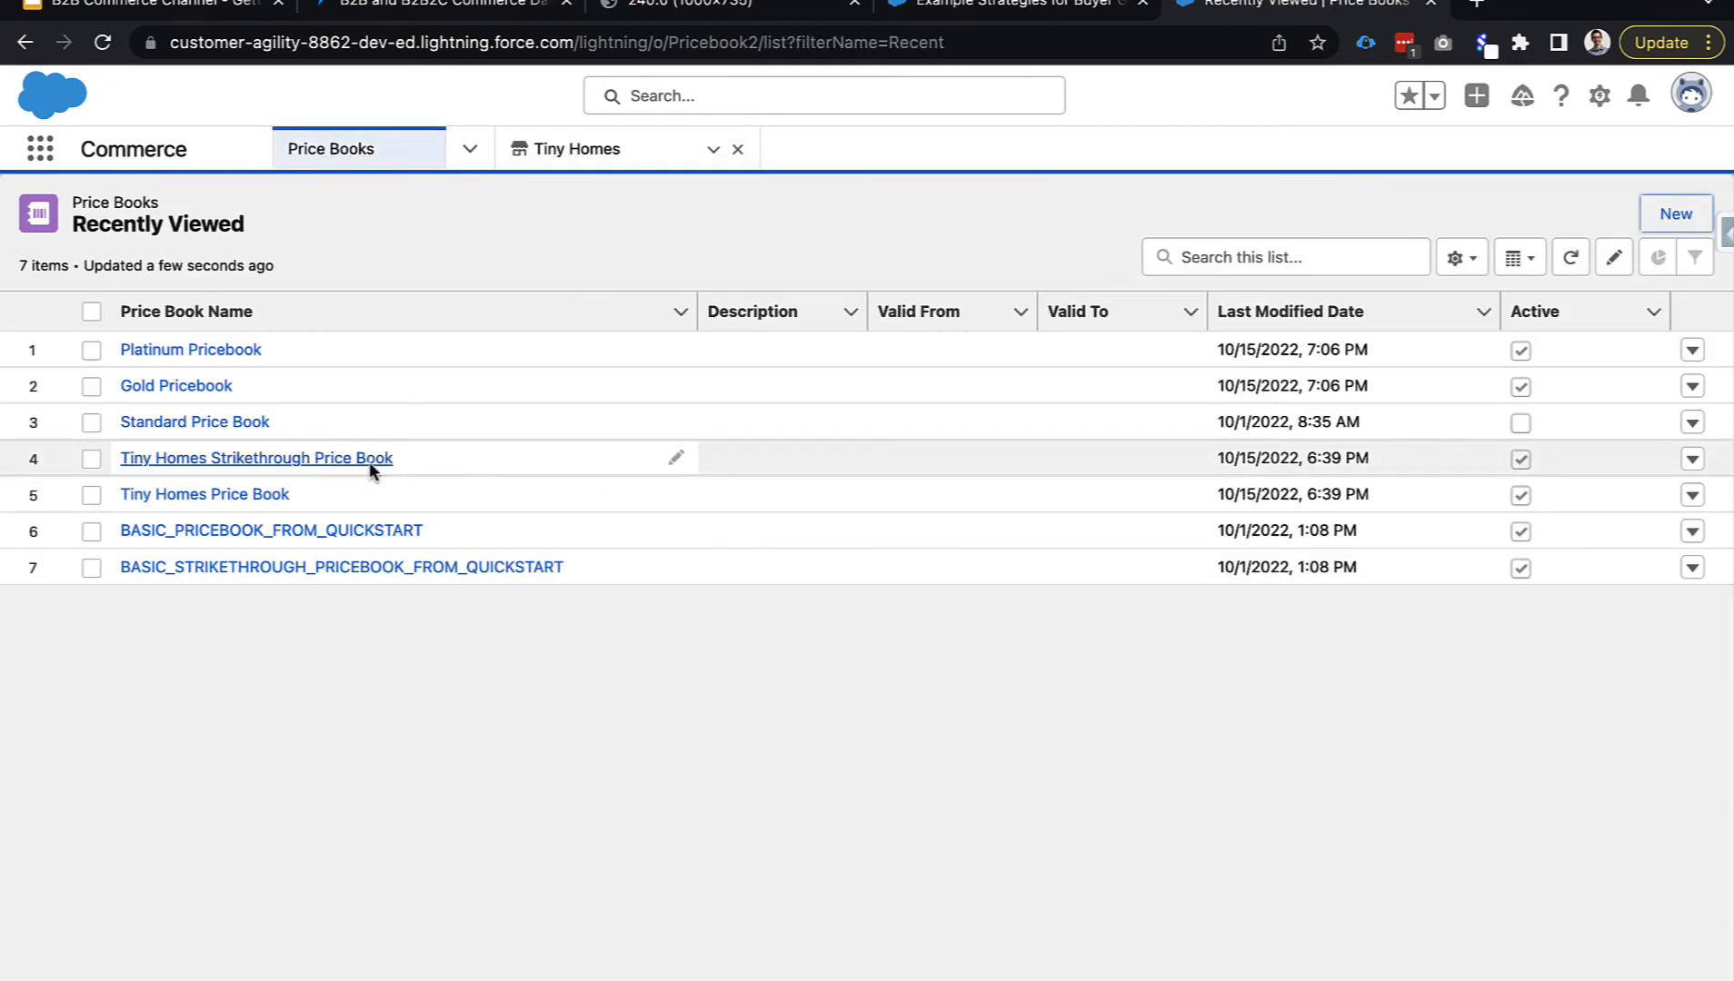
left_click(199, 387)
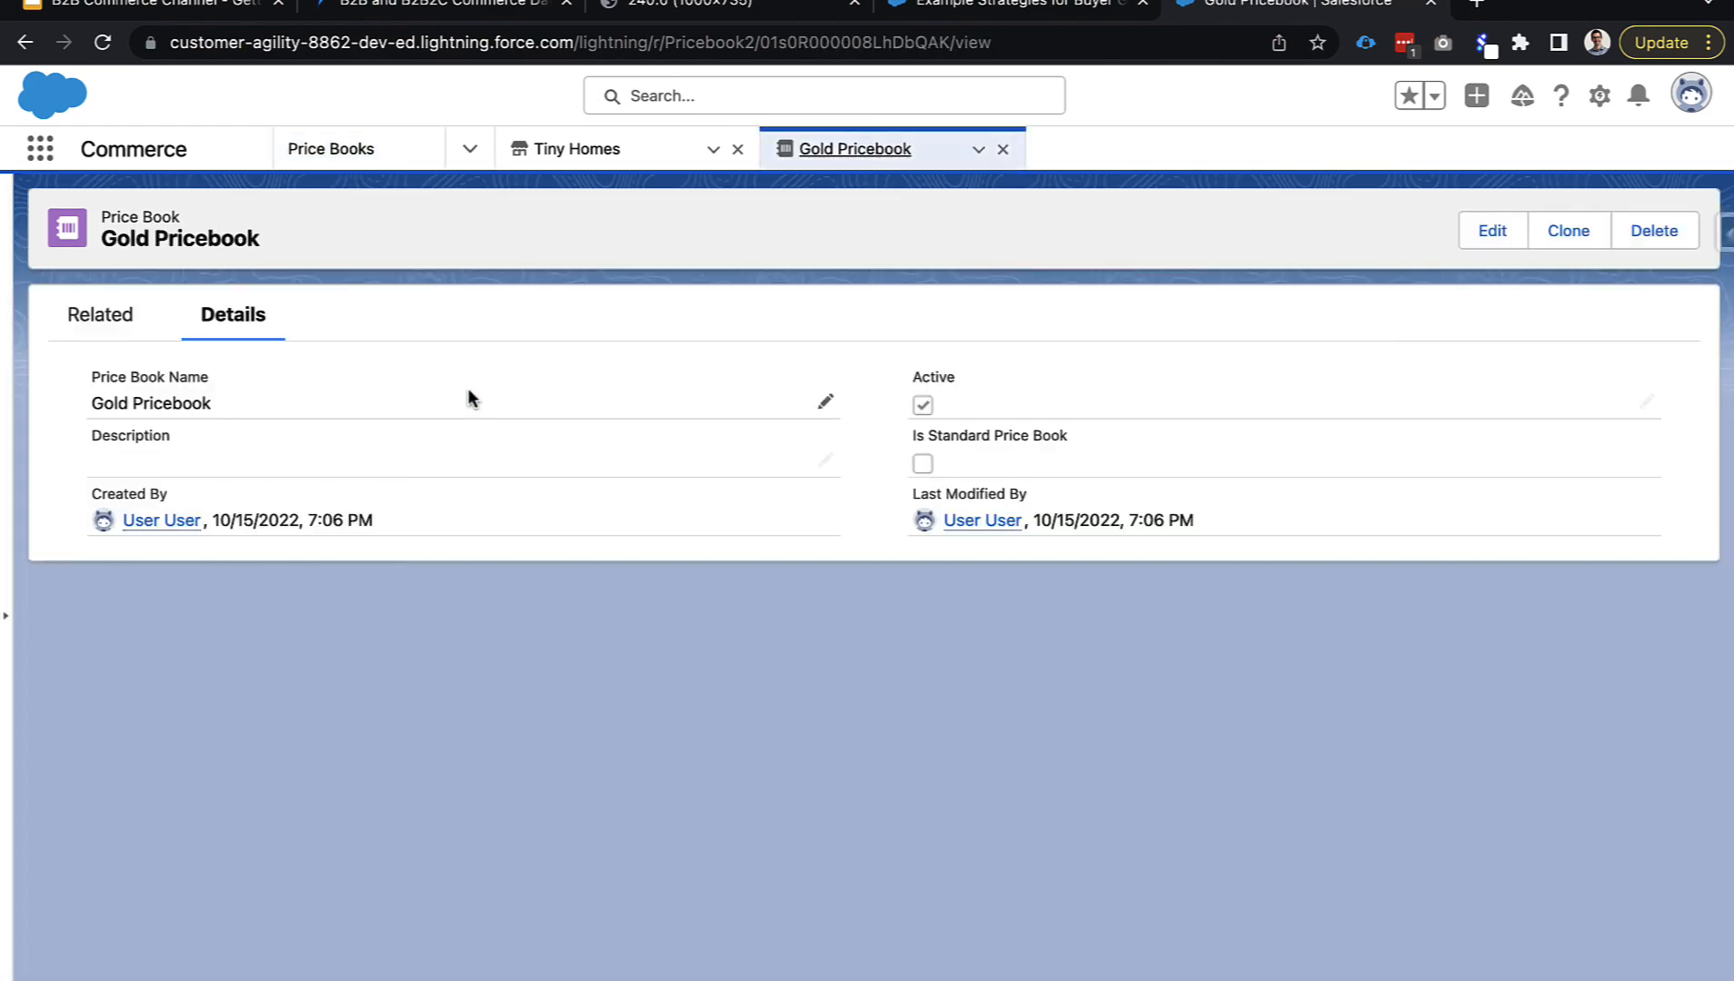
left_click(115, 315)
left_click(1664, 409)
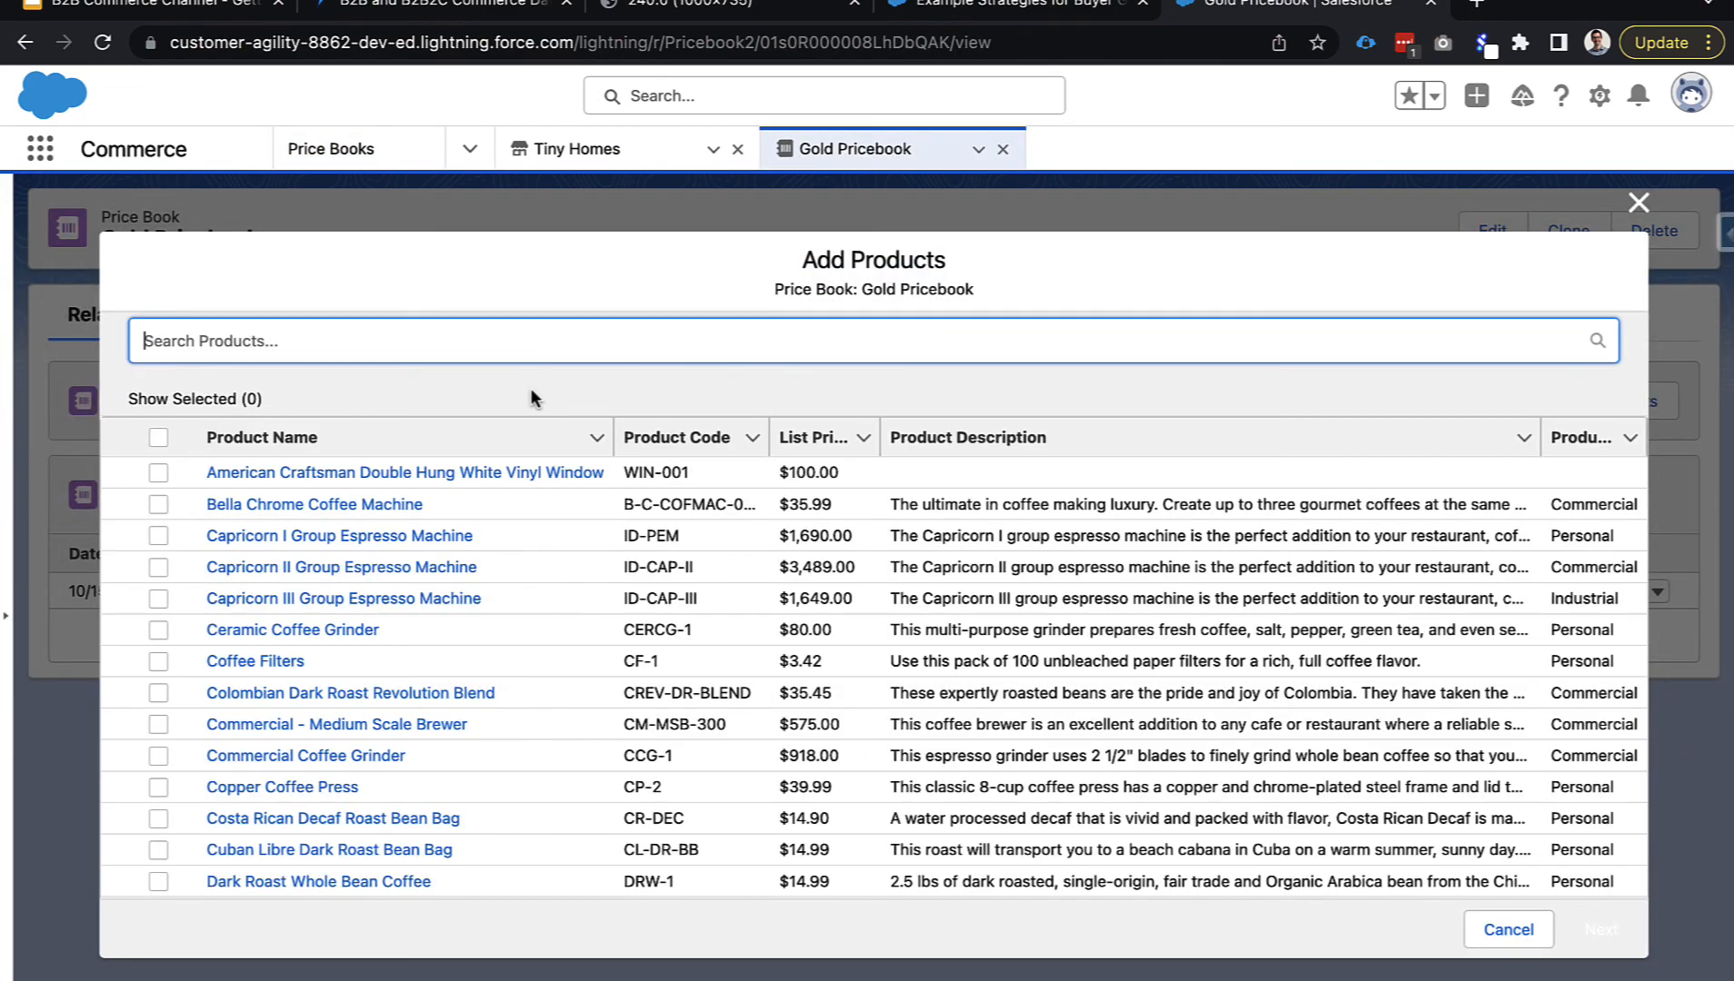
left_click(406, 343)
type("Amer")
left_click(500, 447)
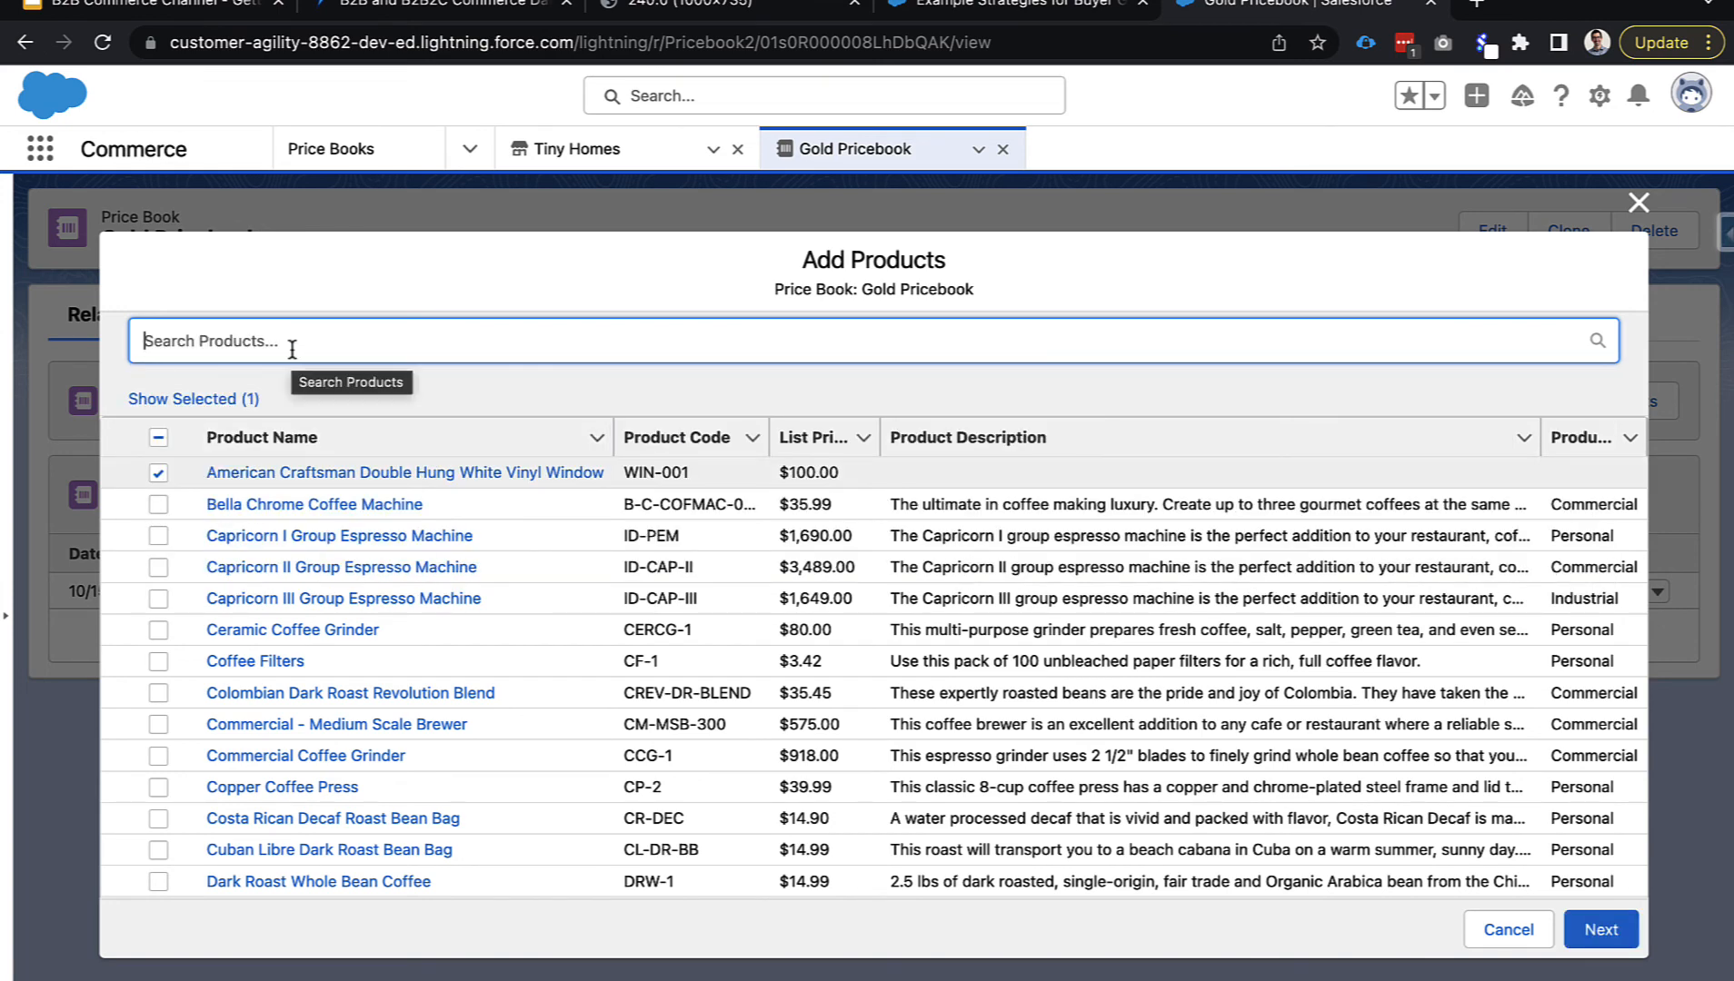
Select Feather River Doors for the Gold Pricebook as well and proceed to the price entries.
type("fe")
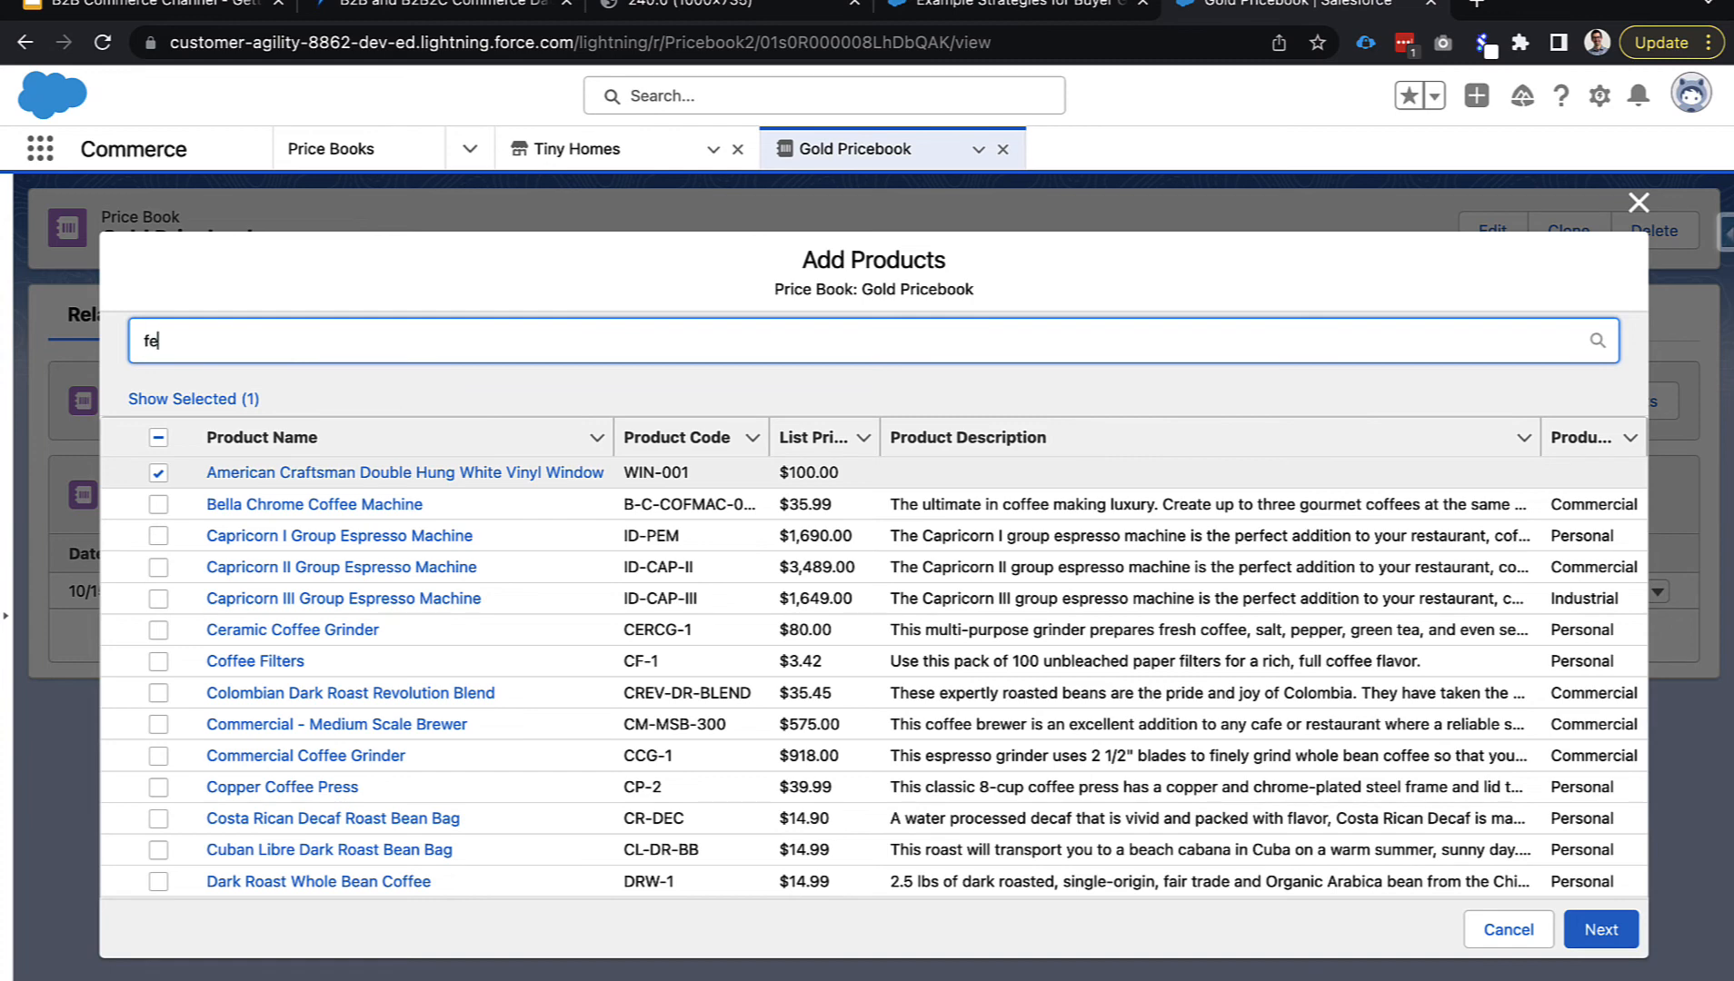
type("ather")
left_click(368, 448)
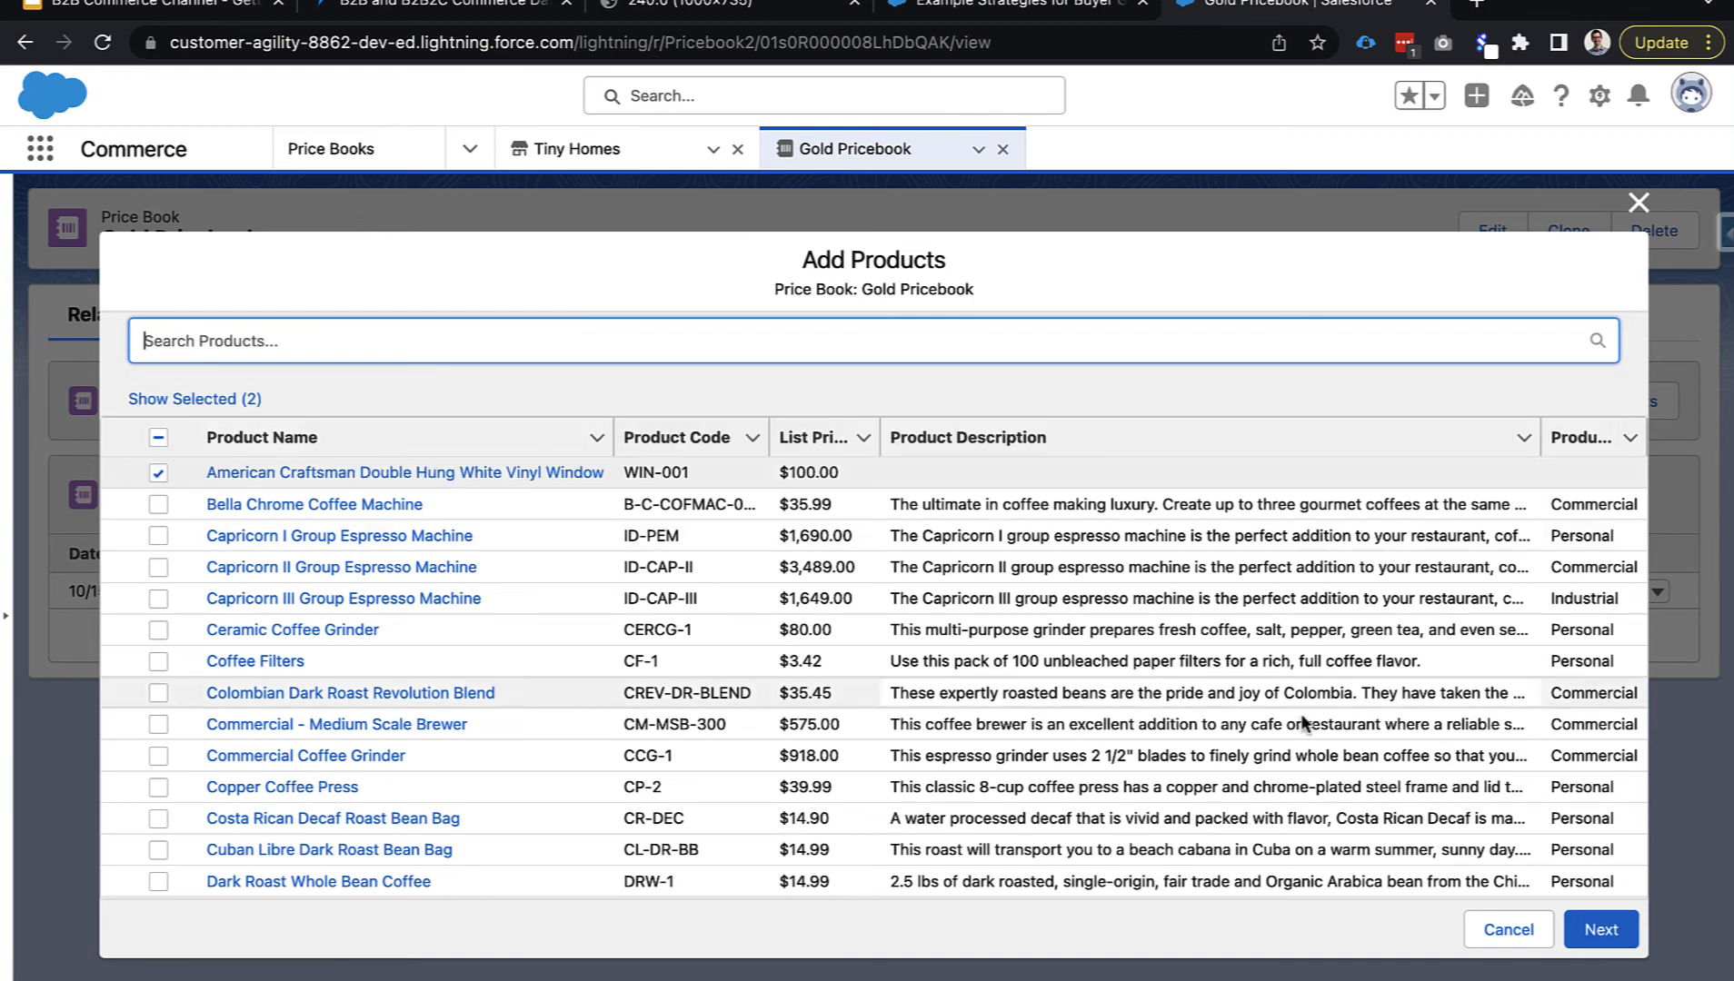
left_click(1600, 929)
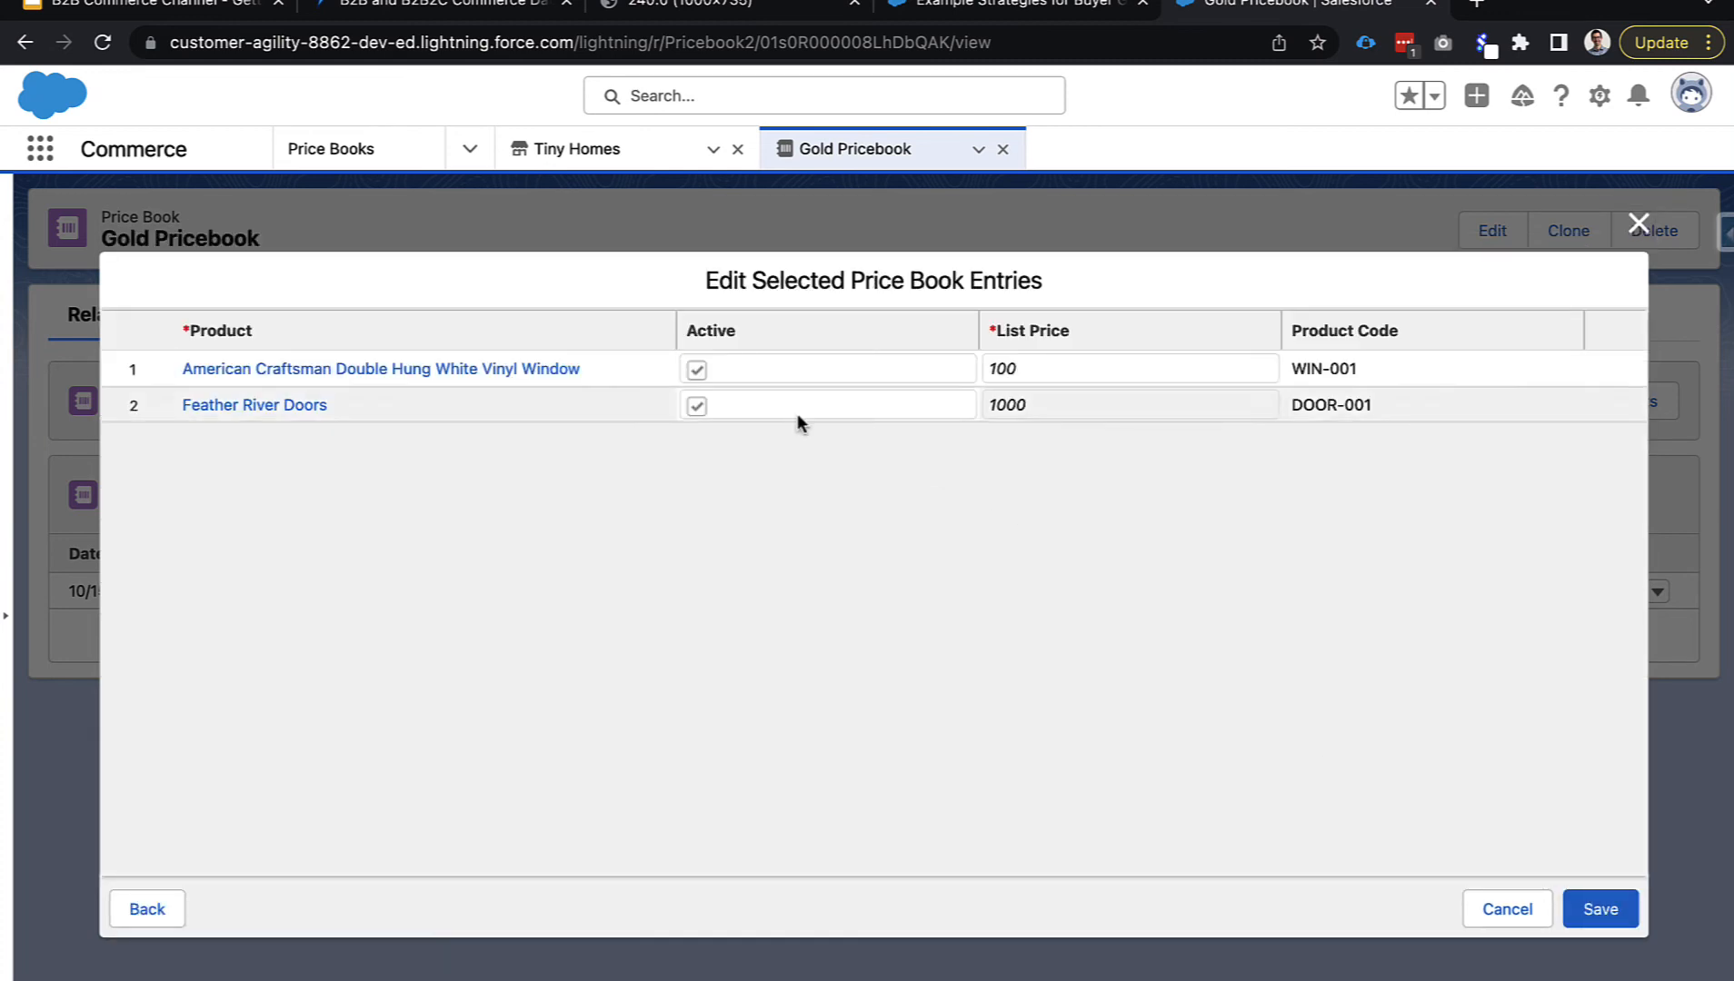
Accept 1000 as the Gold Pricebook list price of Feather River Doors.
left_click(1023, 411)
left_click(985, 446)
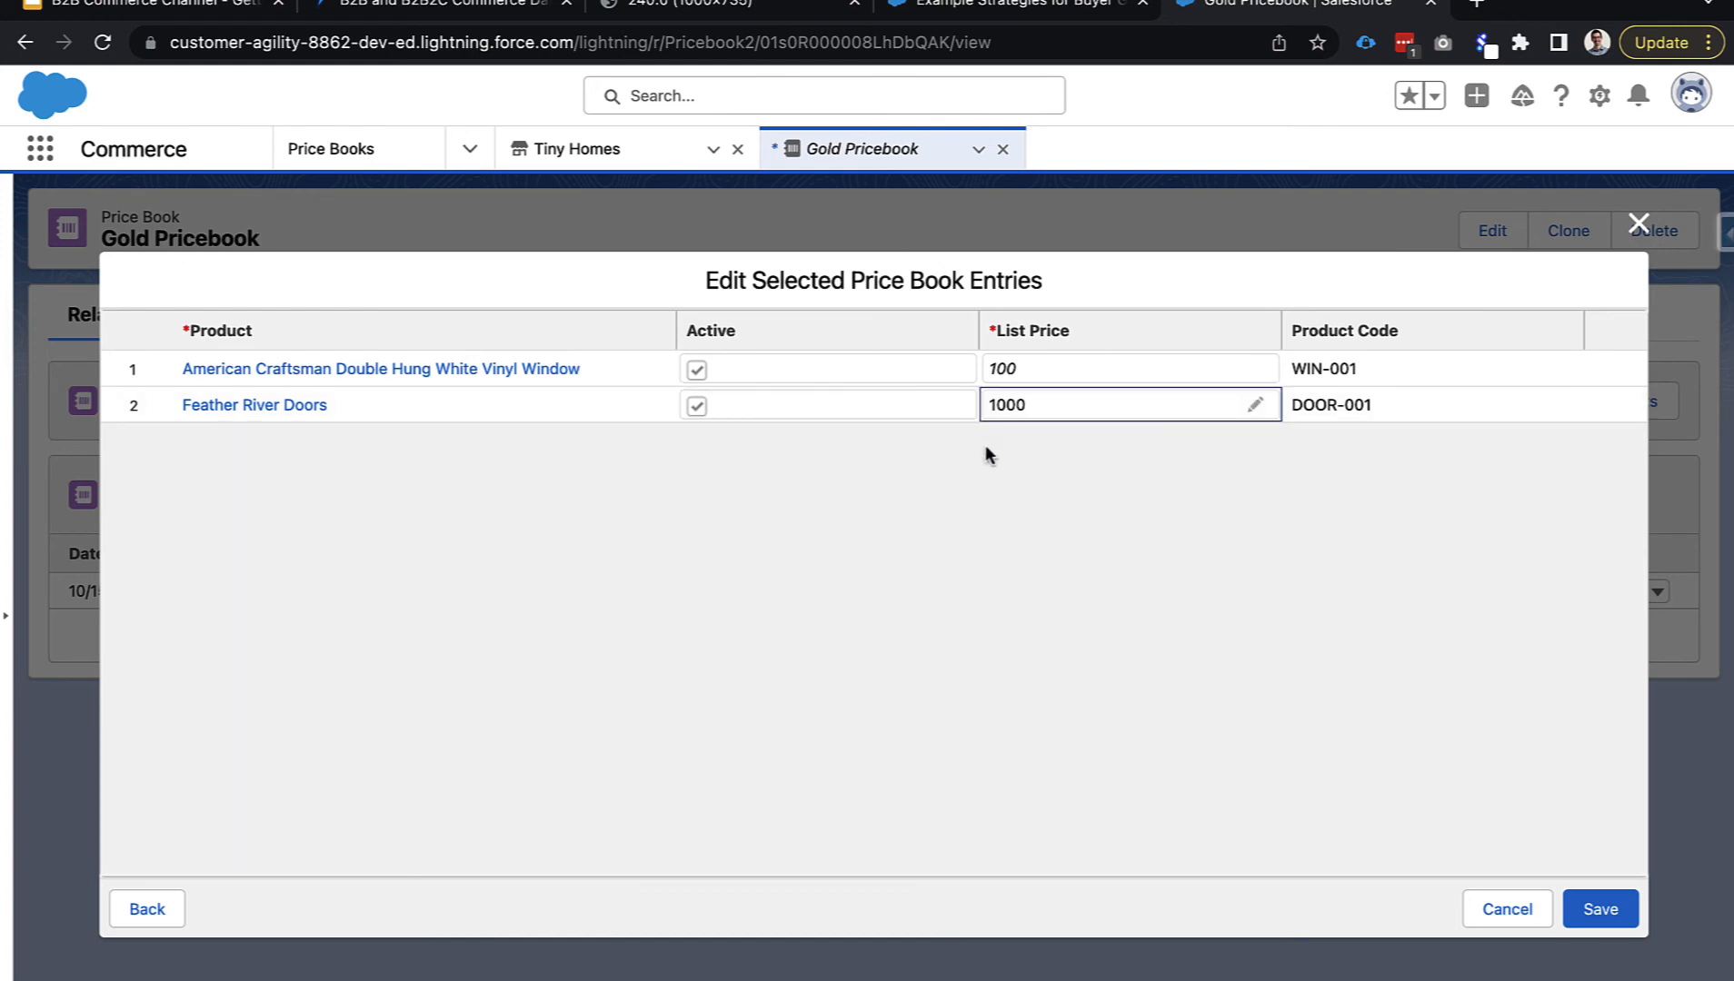
left_click(985, 445)
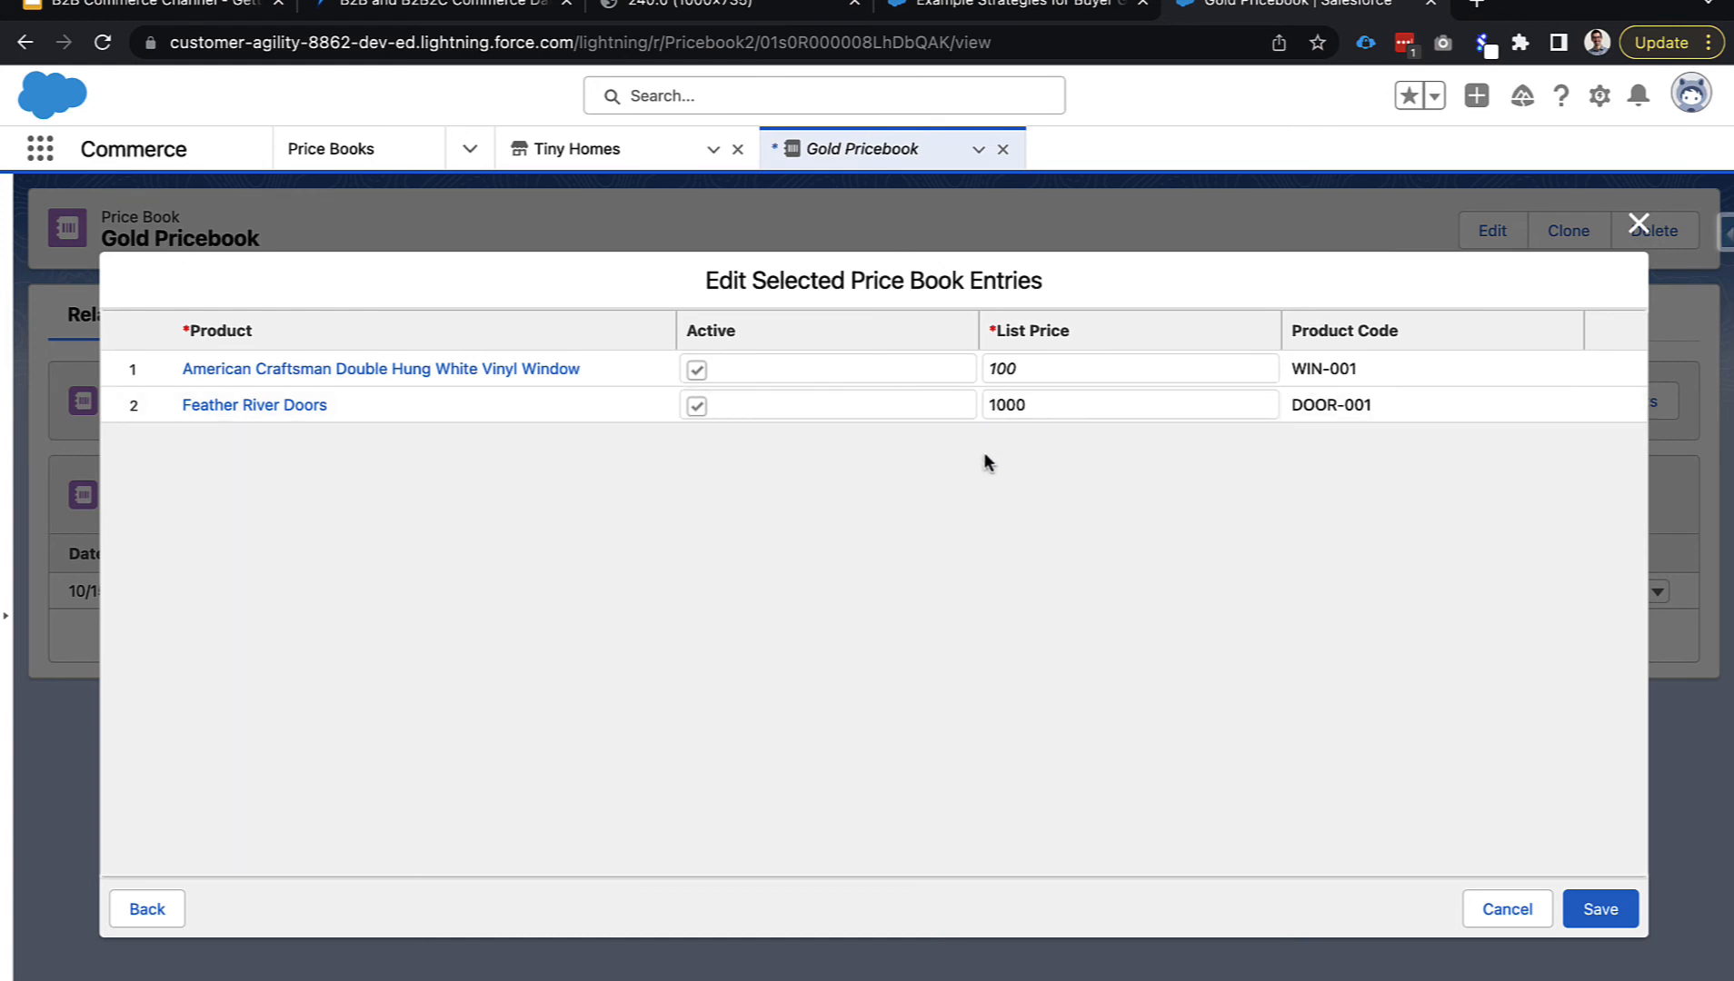
Set the Gold list price of American Craftsman Double Hung White Vinyl Window to 95, save the entries and close the price book.
left_click(1037, 370)
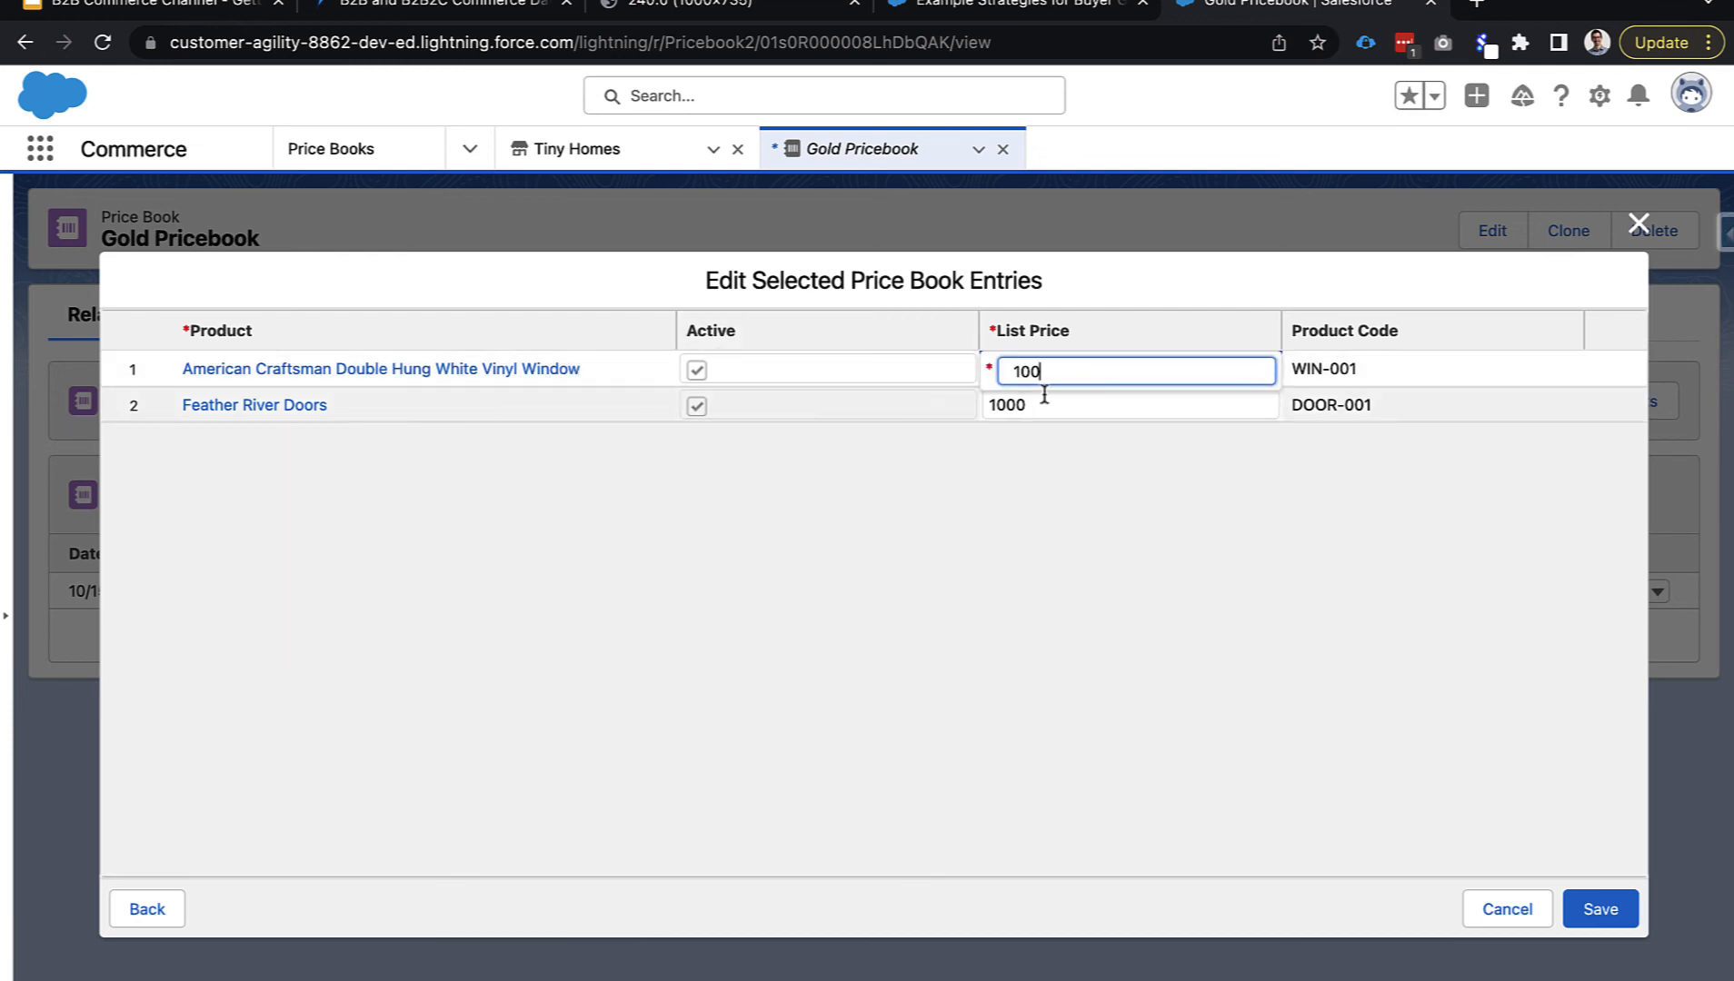
key("BackSpace")
key("BackSpace")
key("BackSpace")
type("95")
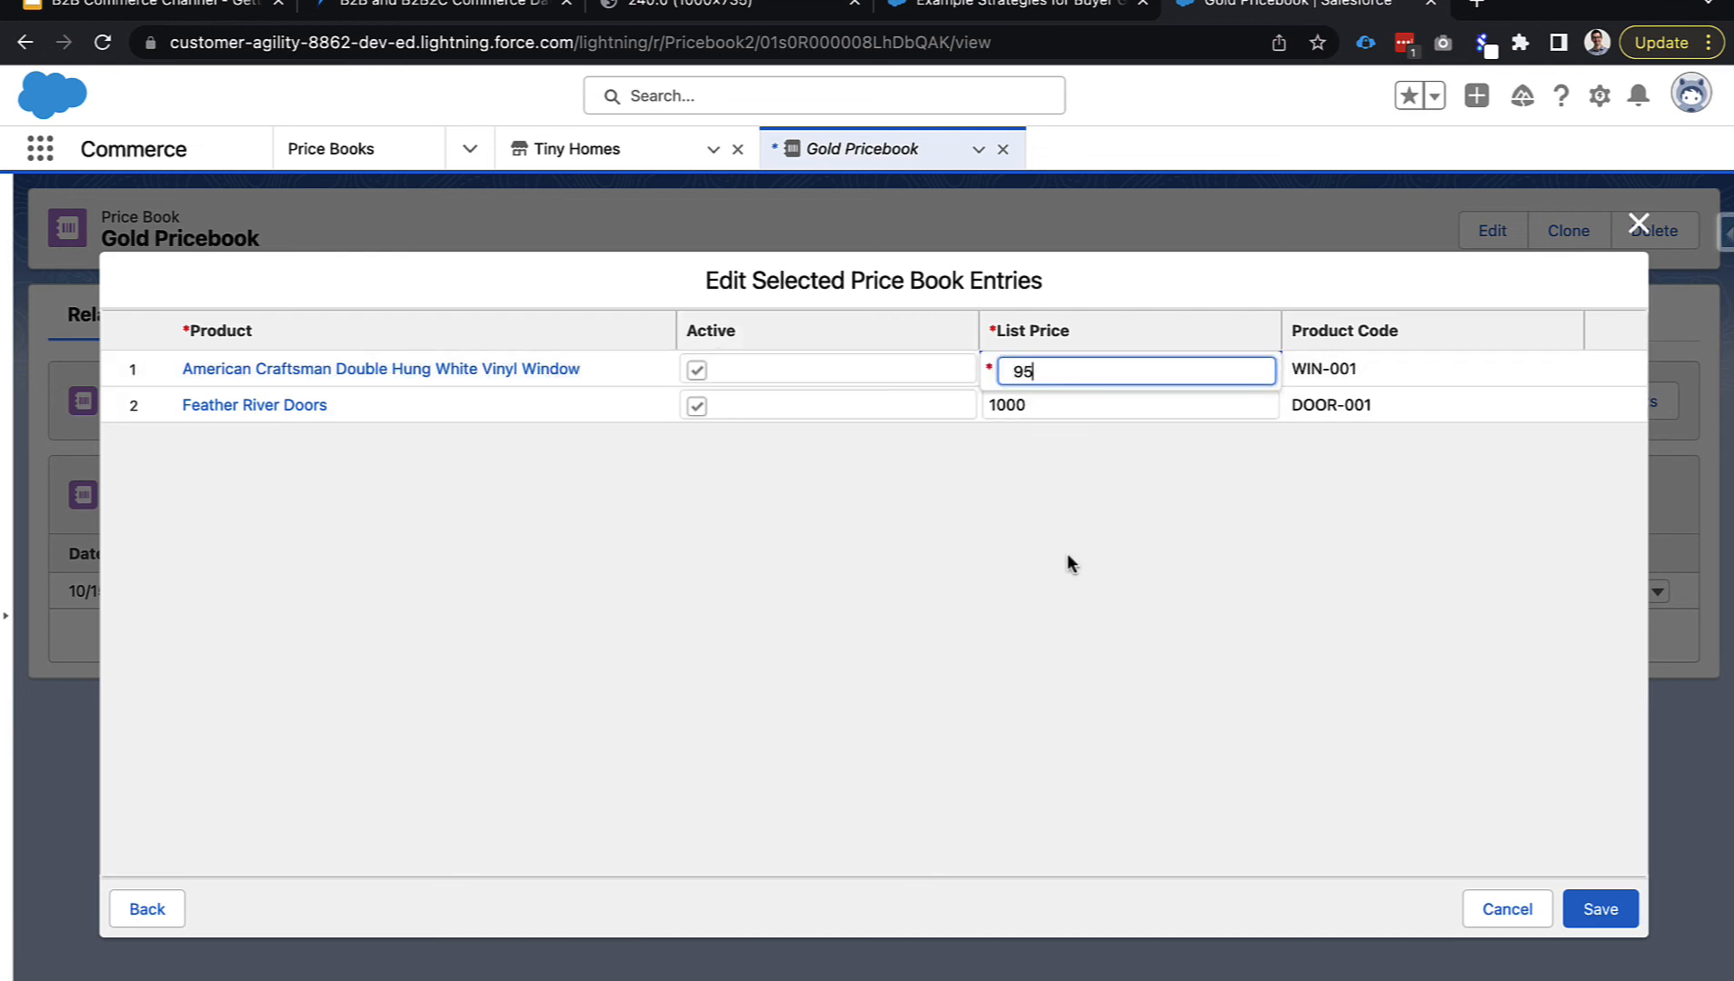
left_click(1068, 563)
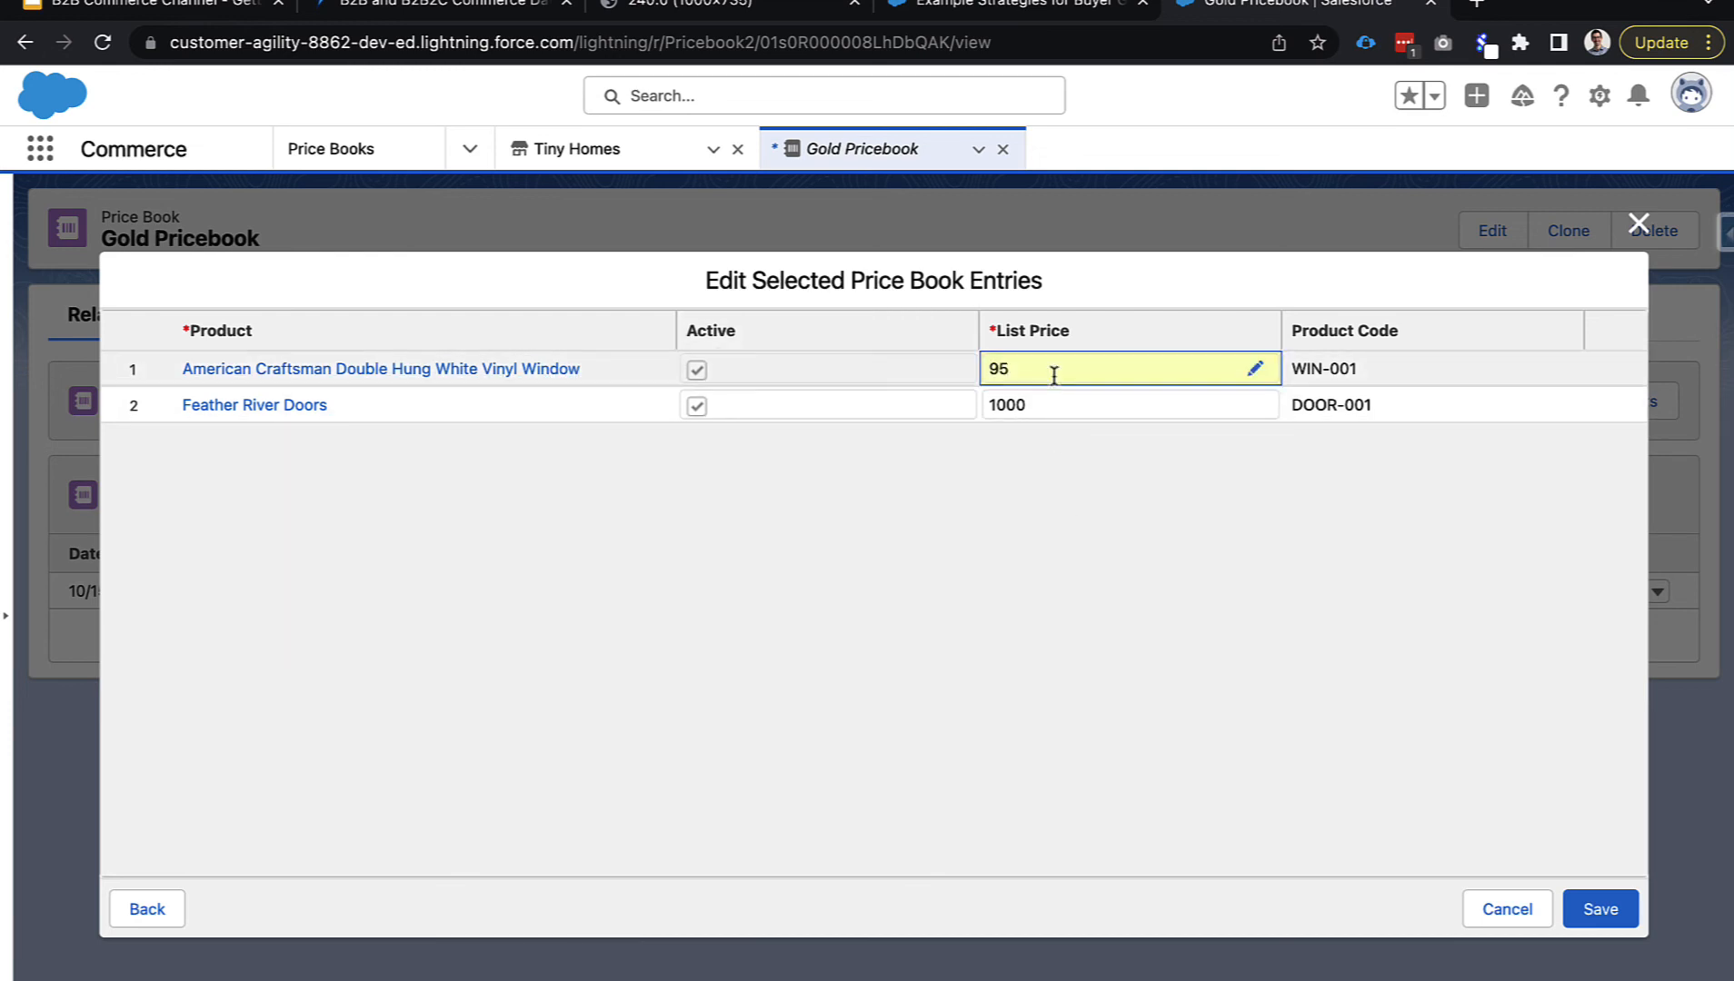
left_click(1598, 910)
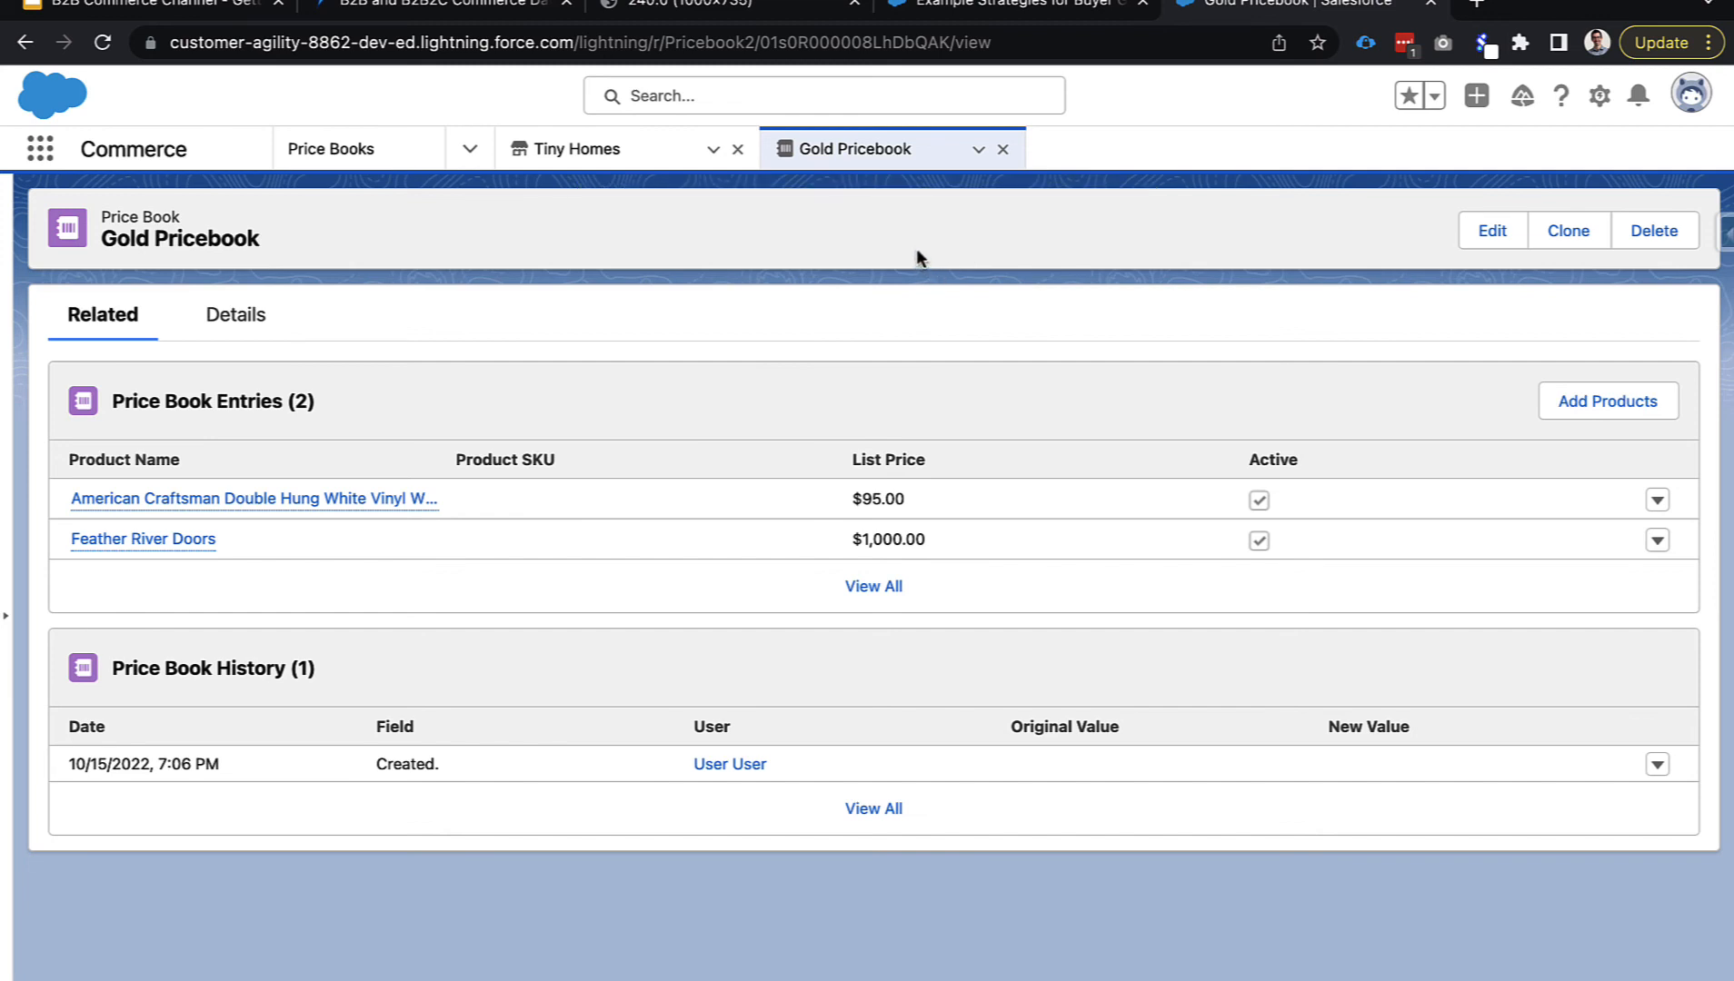
left_click(1002, 149)
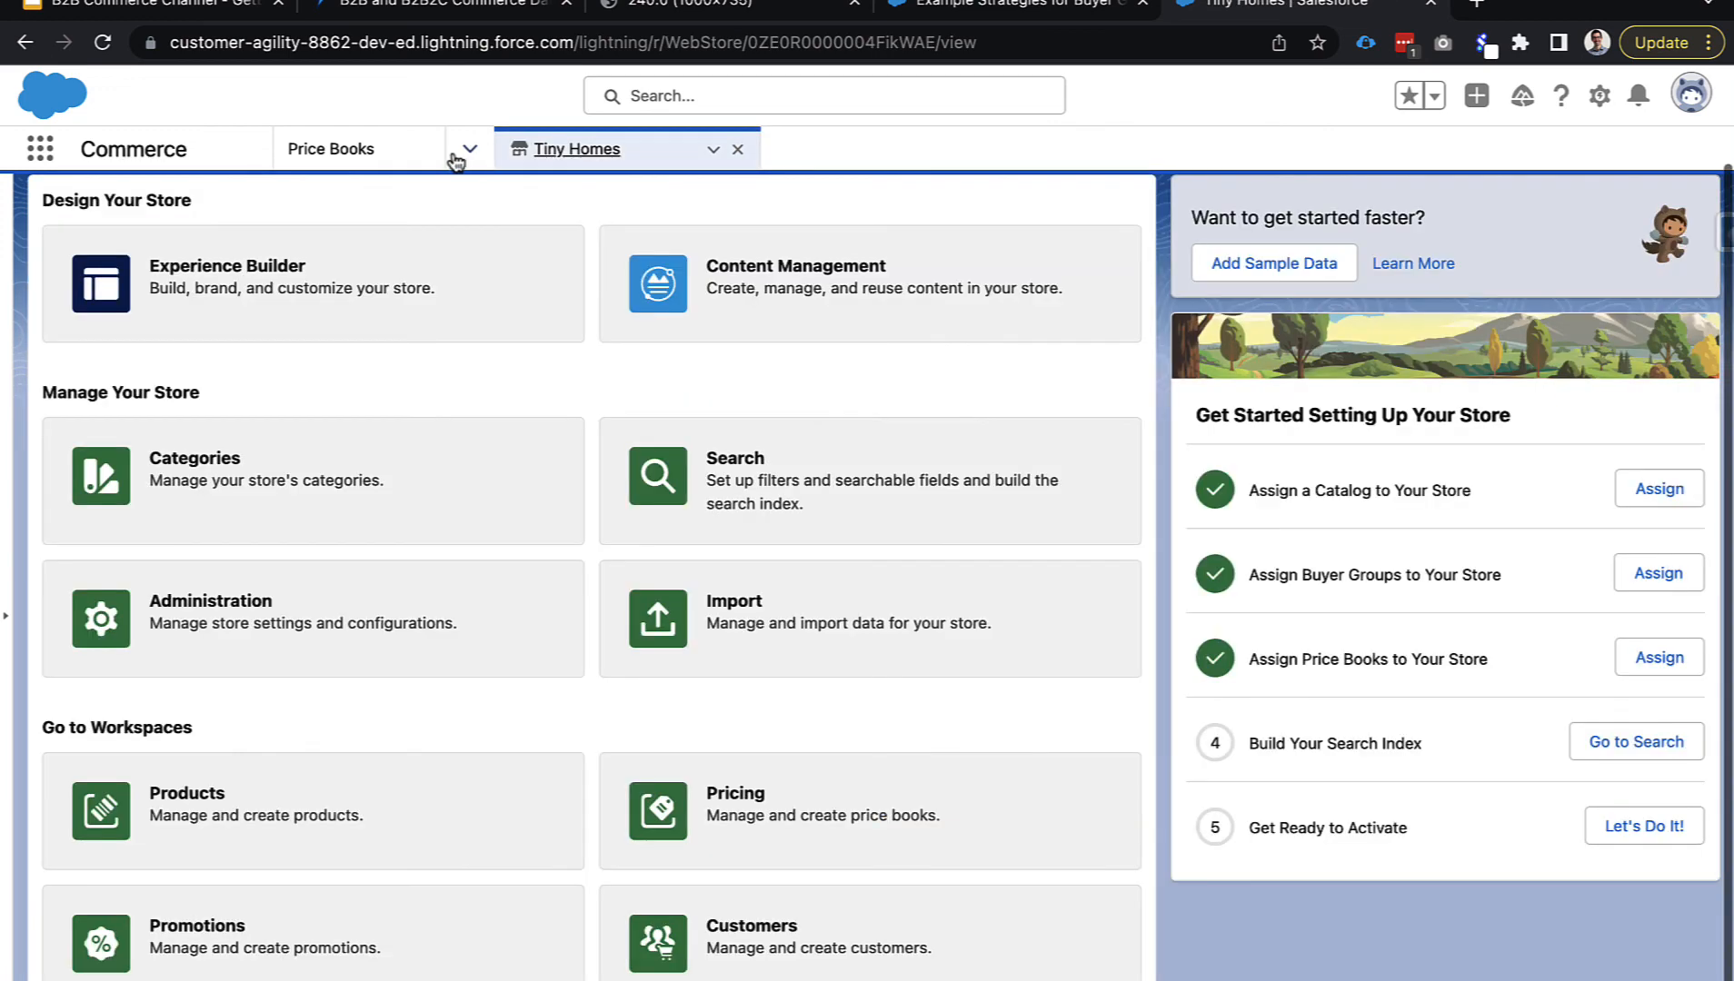
Review the store's price books in the Tiny Homes pricing workspace, the Platinum Pricebook details and all price book entries.
left_click(452, 156)
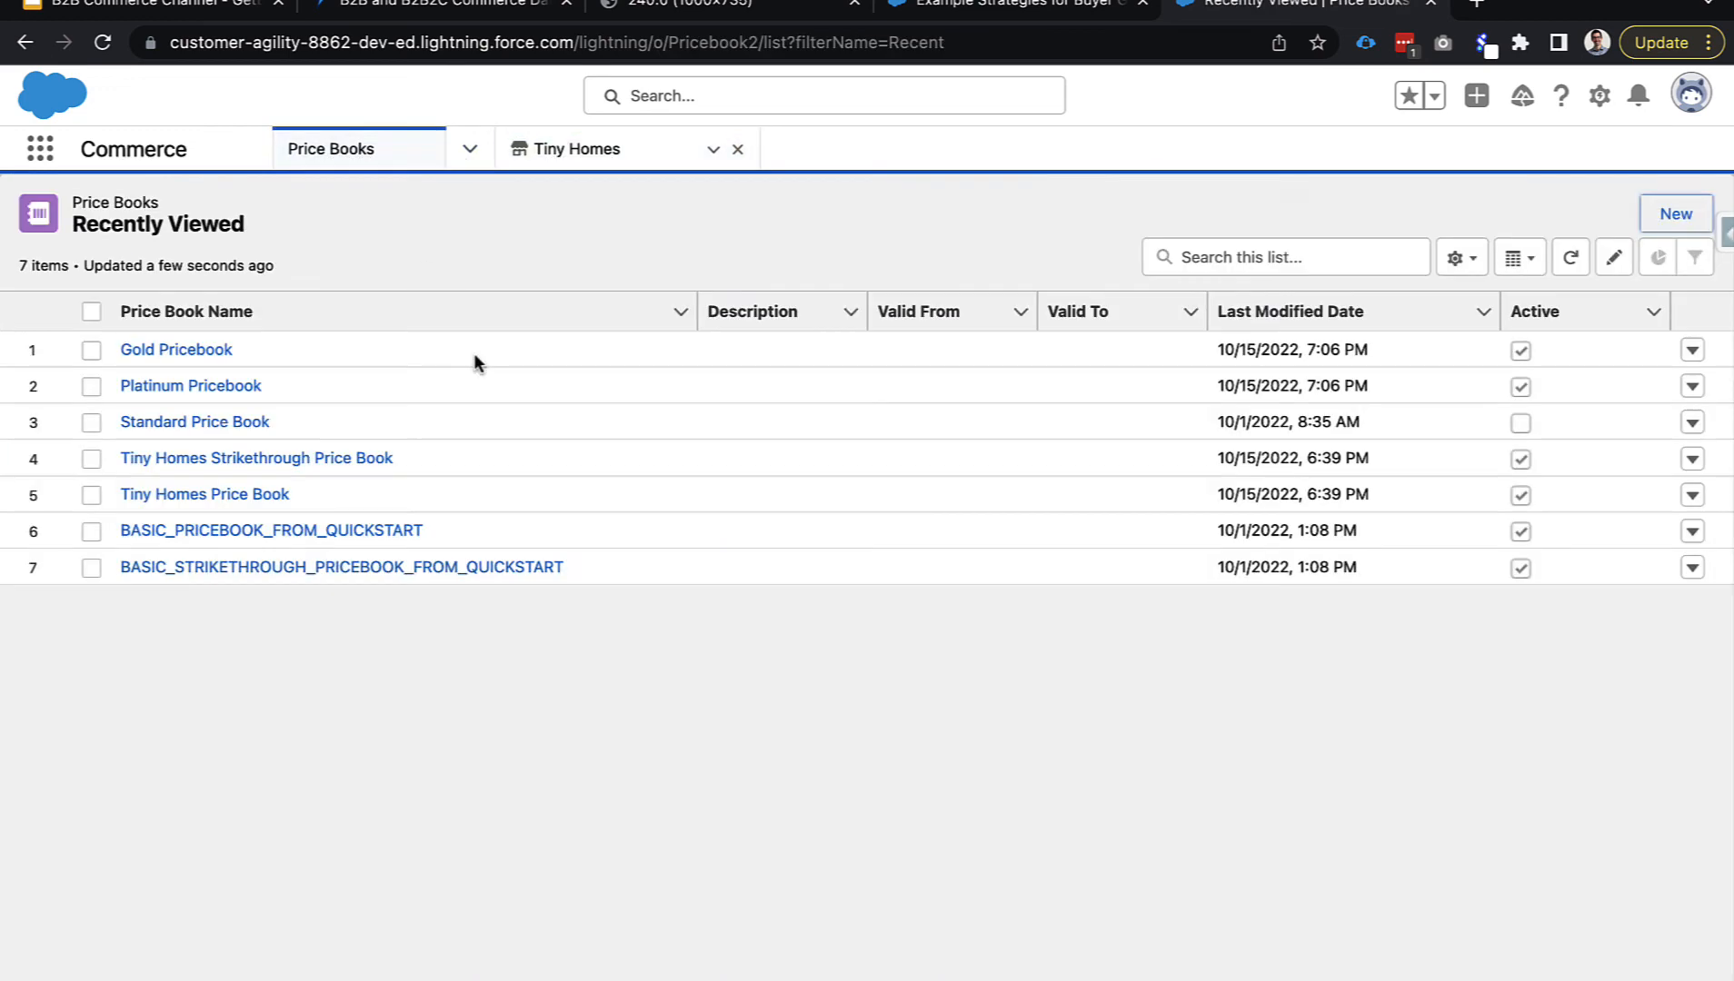
left_click(609, 164)
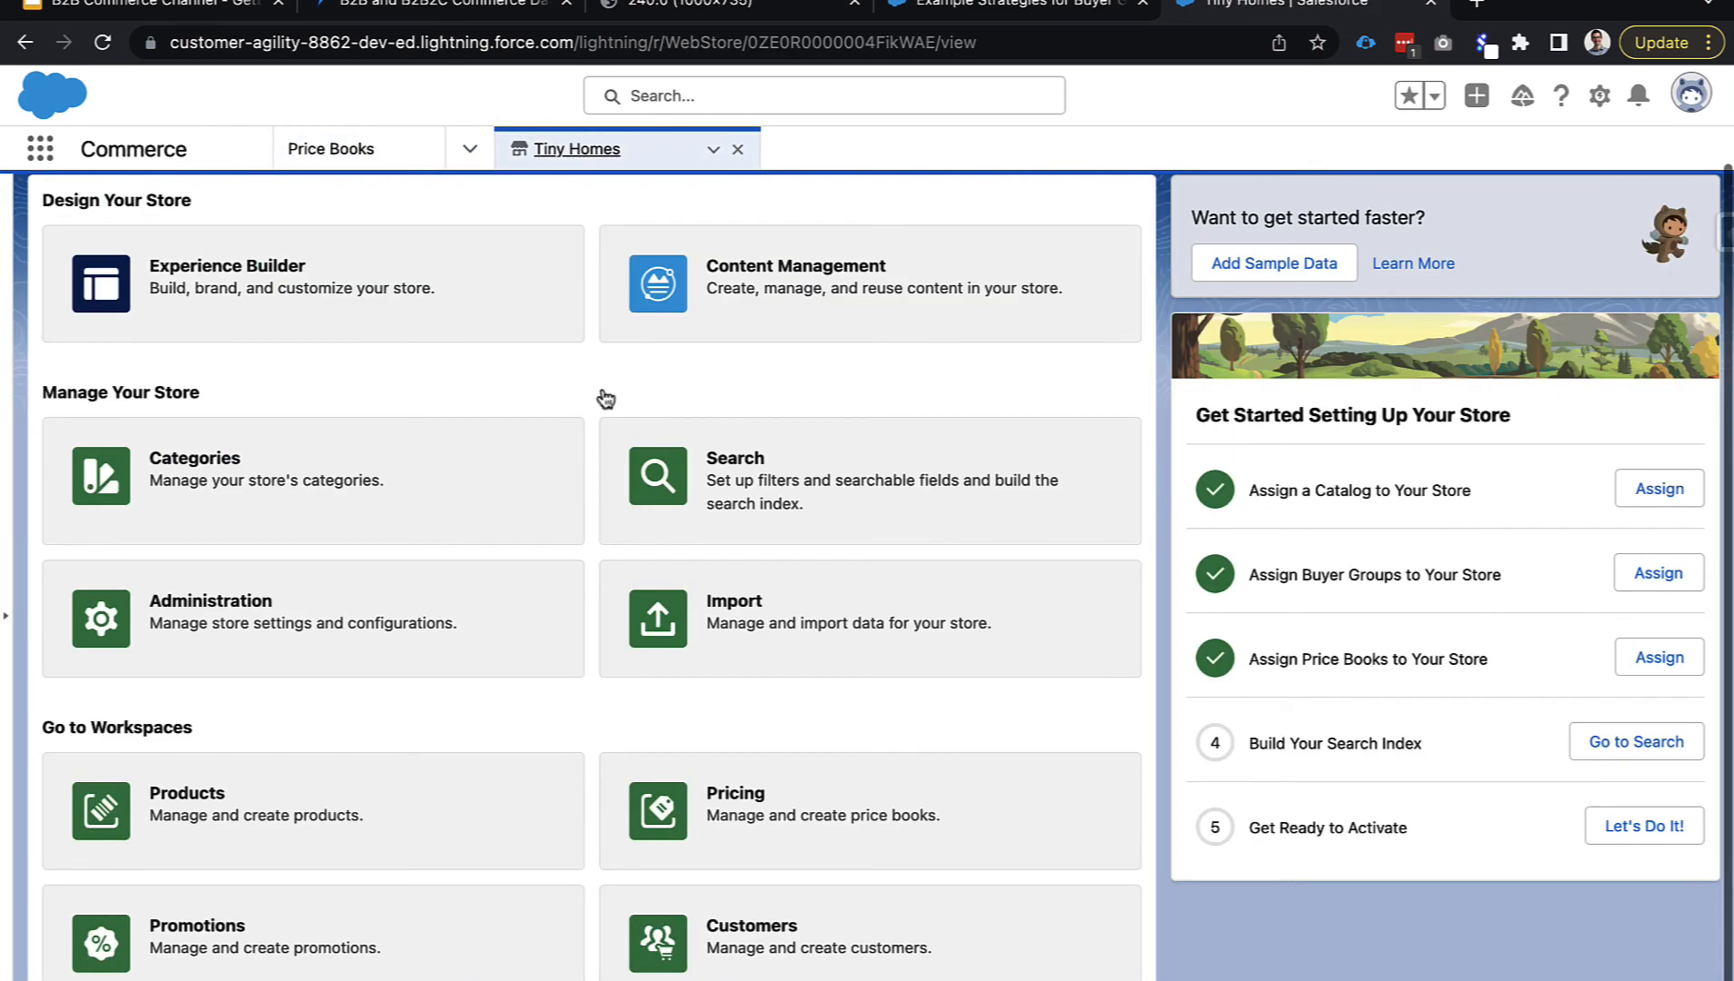
left_click(784, 838)
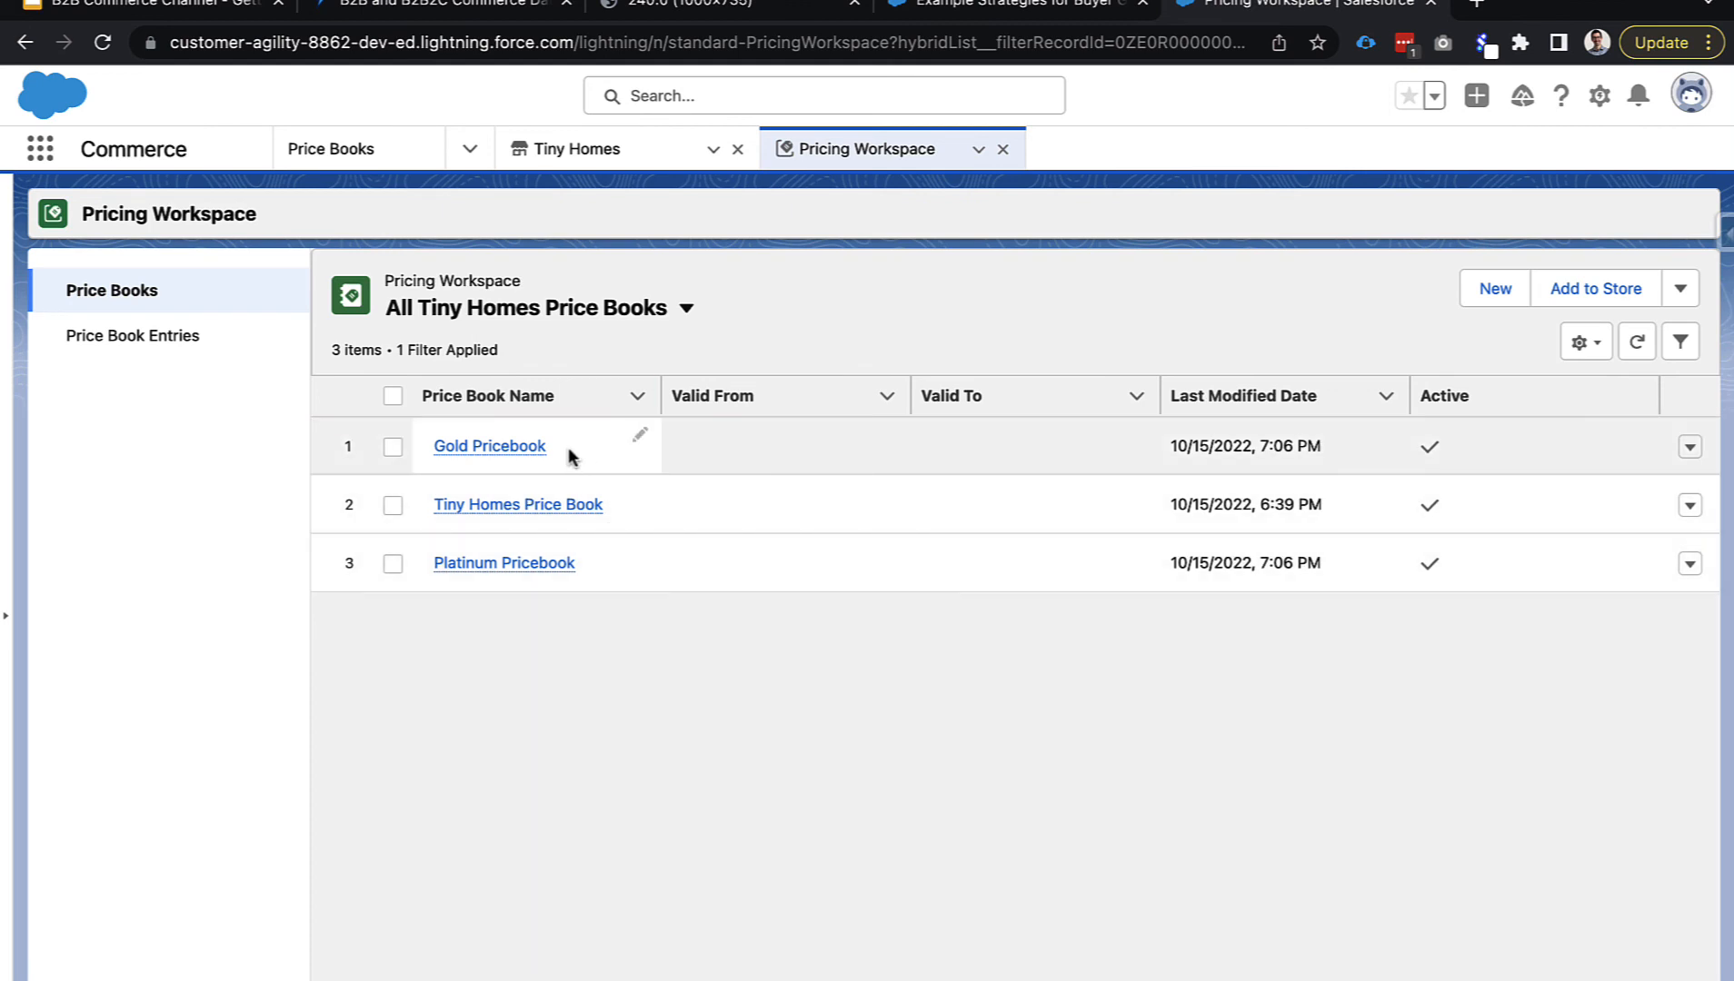
left_click(506, 565)
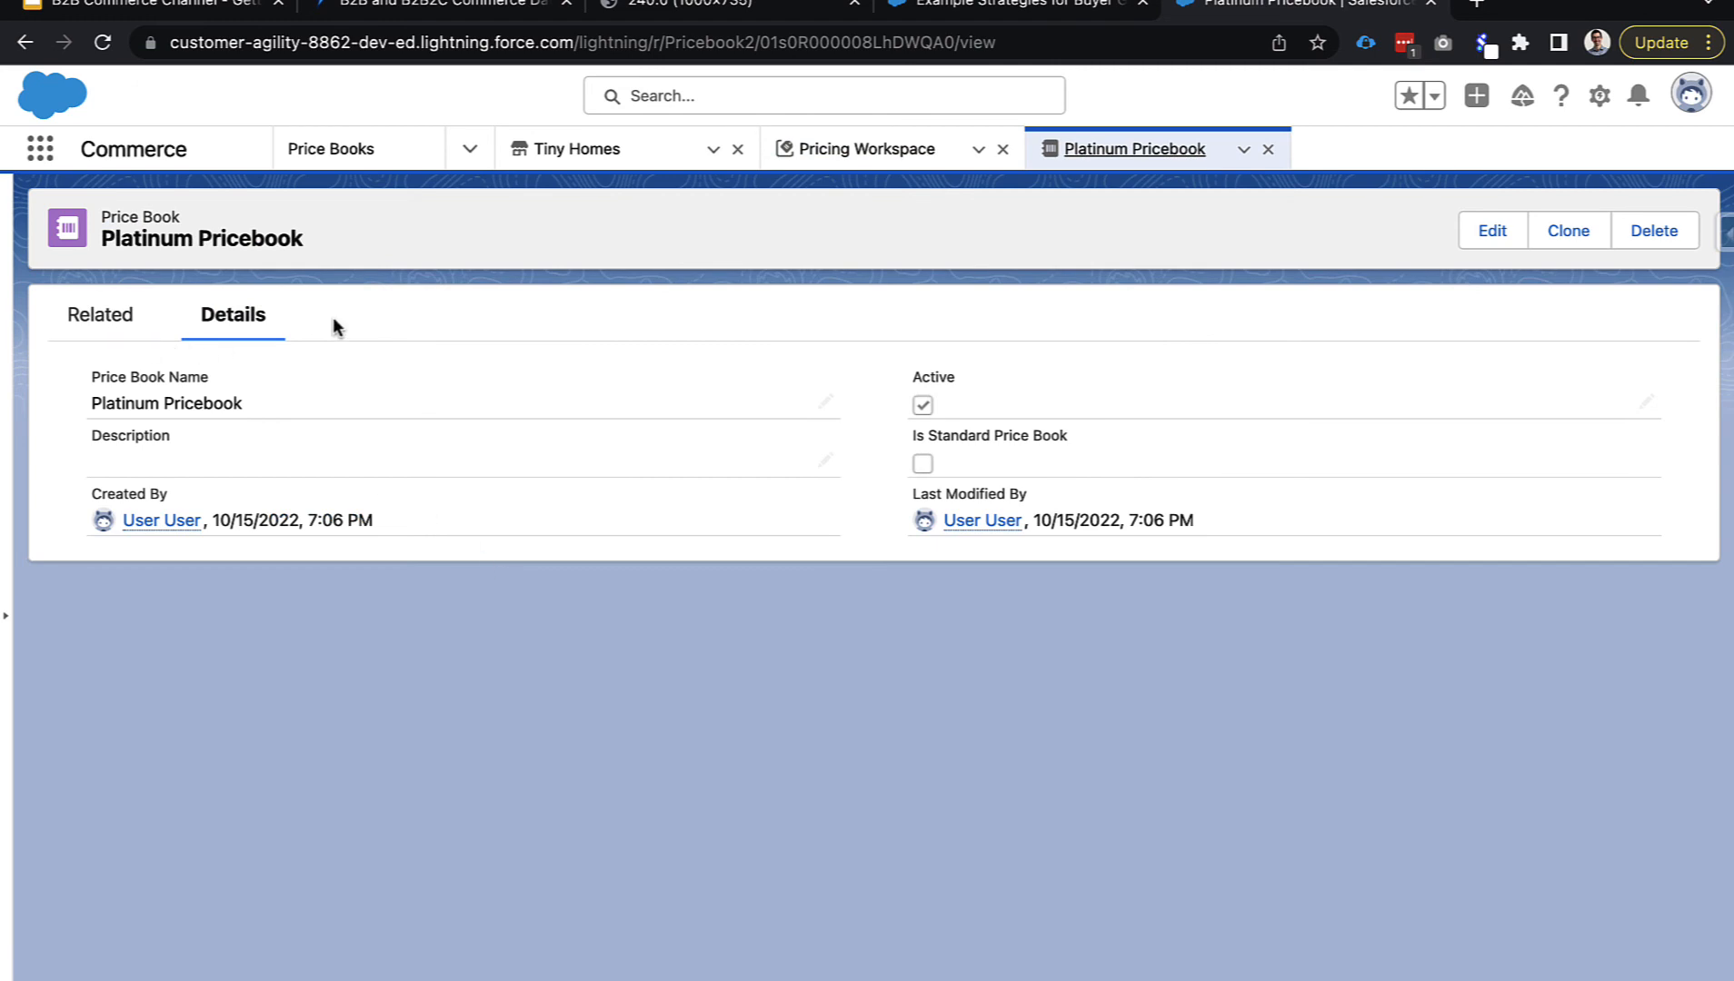
left_click(1267, 149)
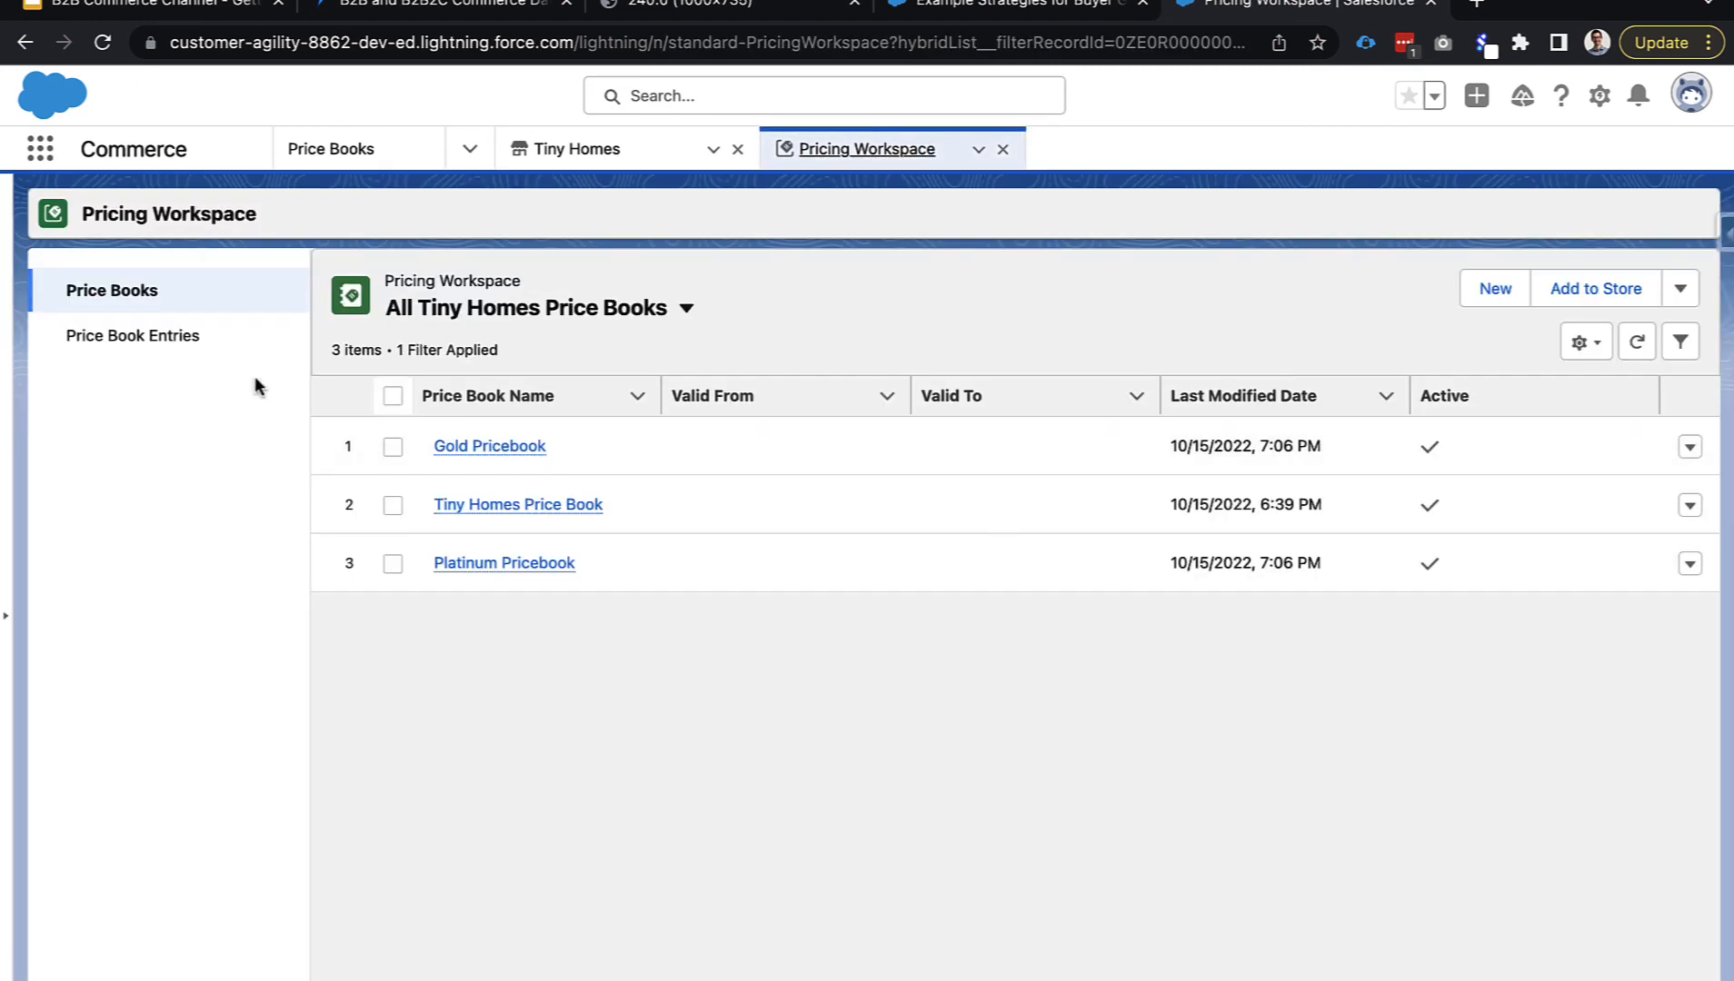
left_click(208, 338)
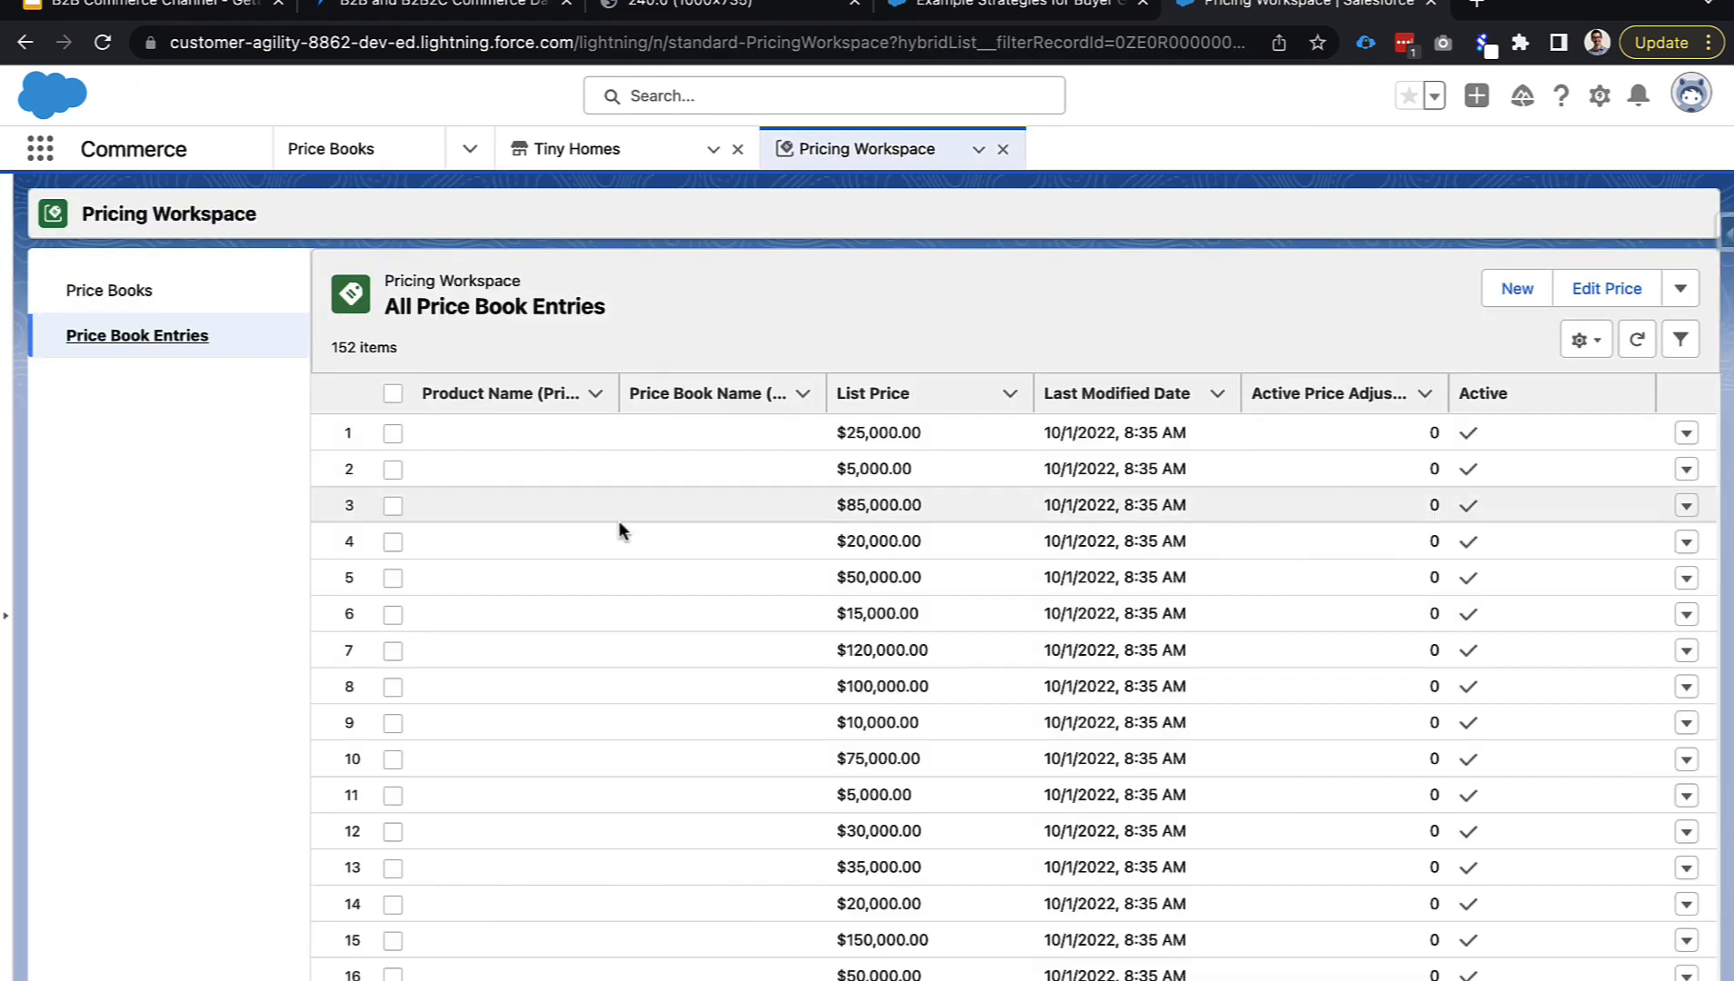
scroll(608, 672, "down", 15)
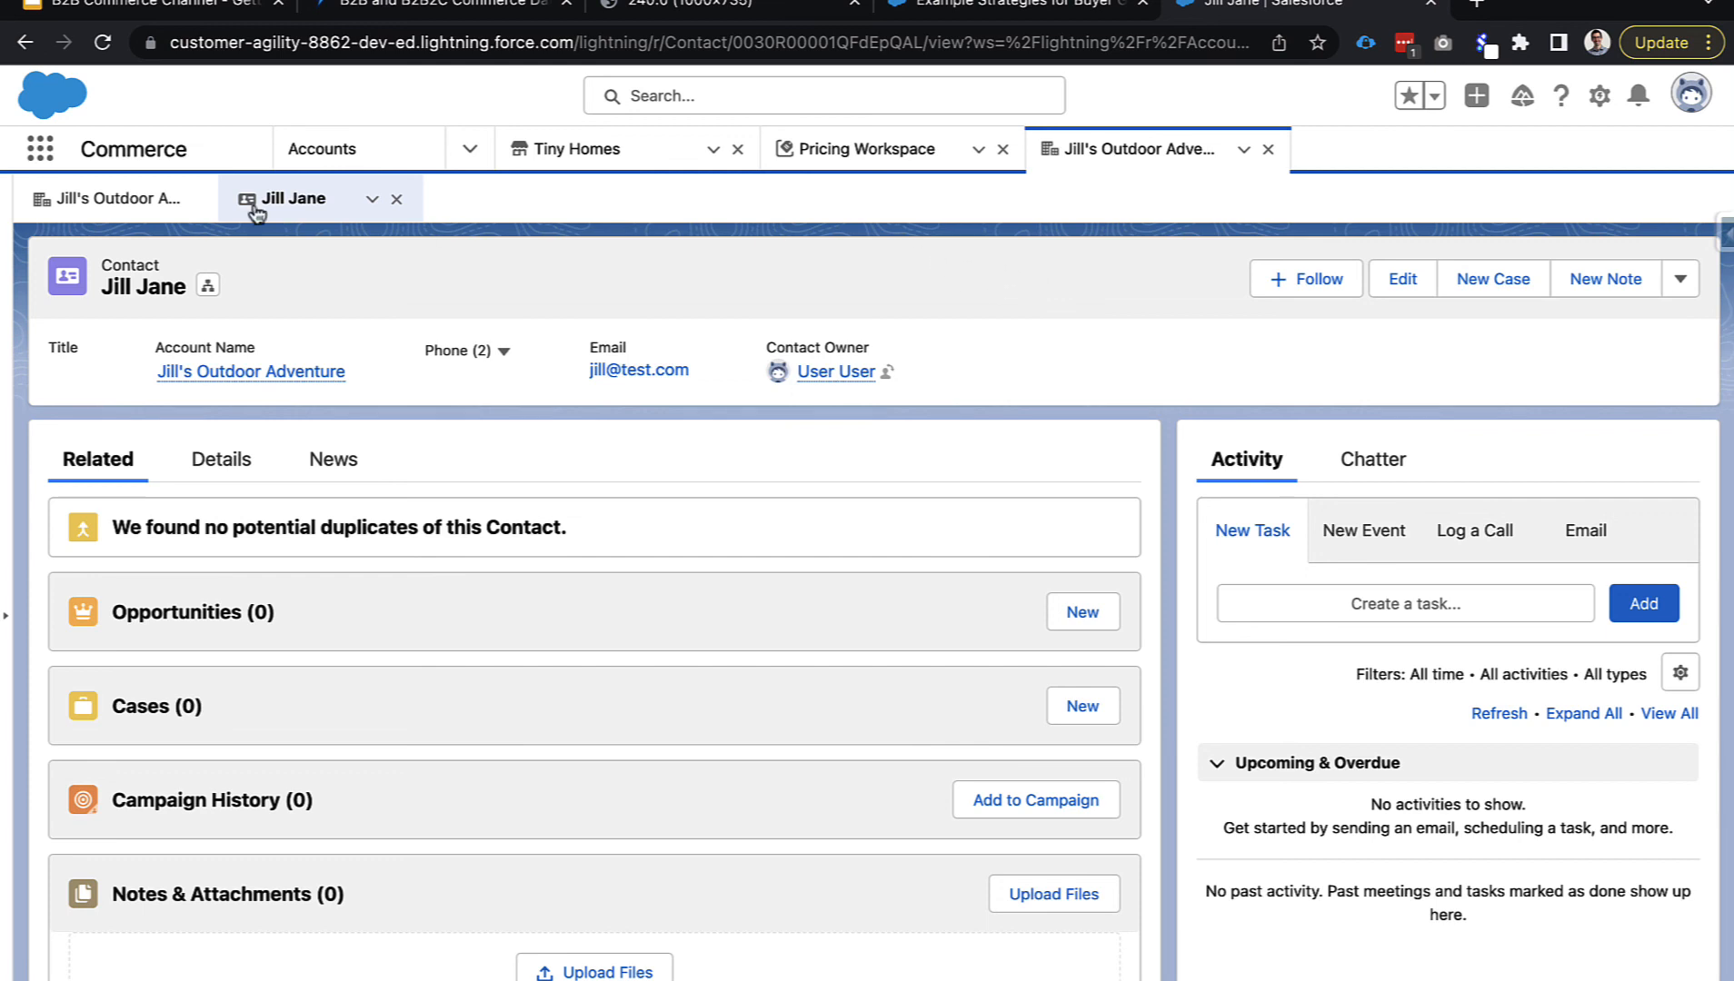
Log in to the Tiny Homes site as the Outdoor Adventure account's contact and open the Products category.
left_click(135, 198)
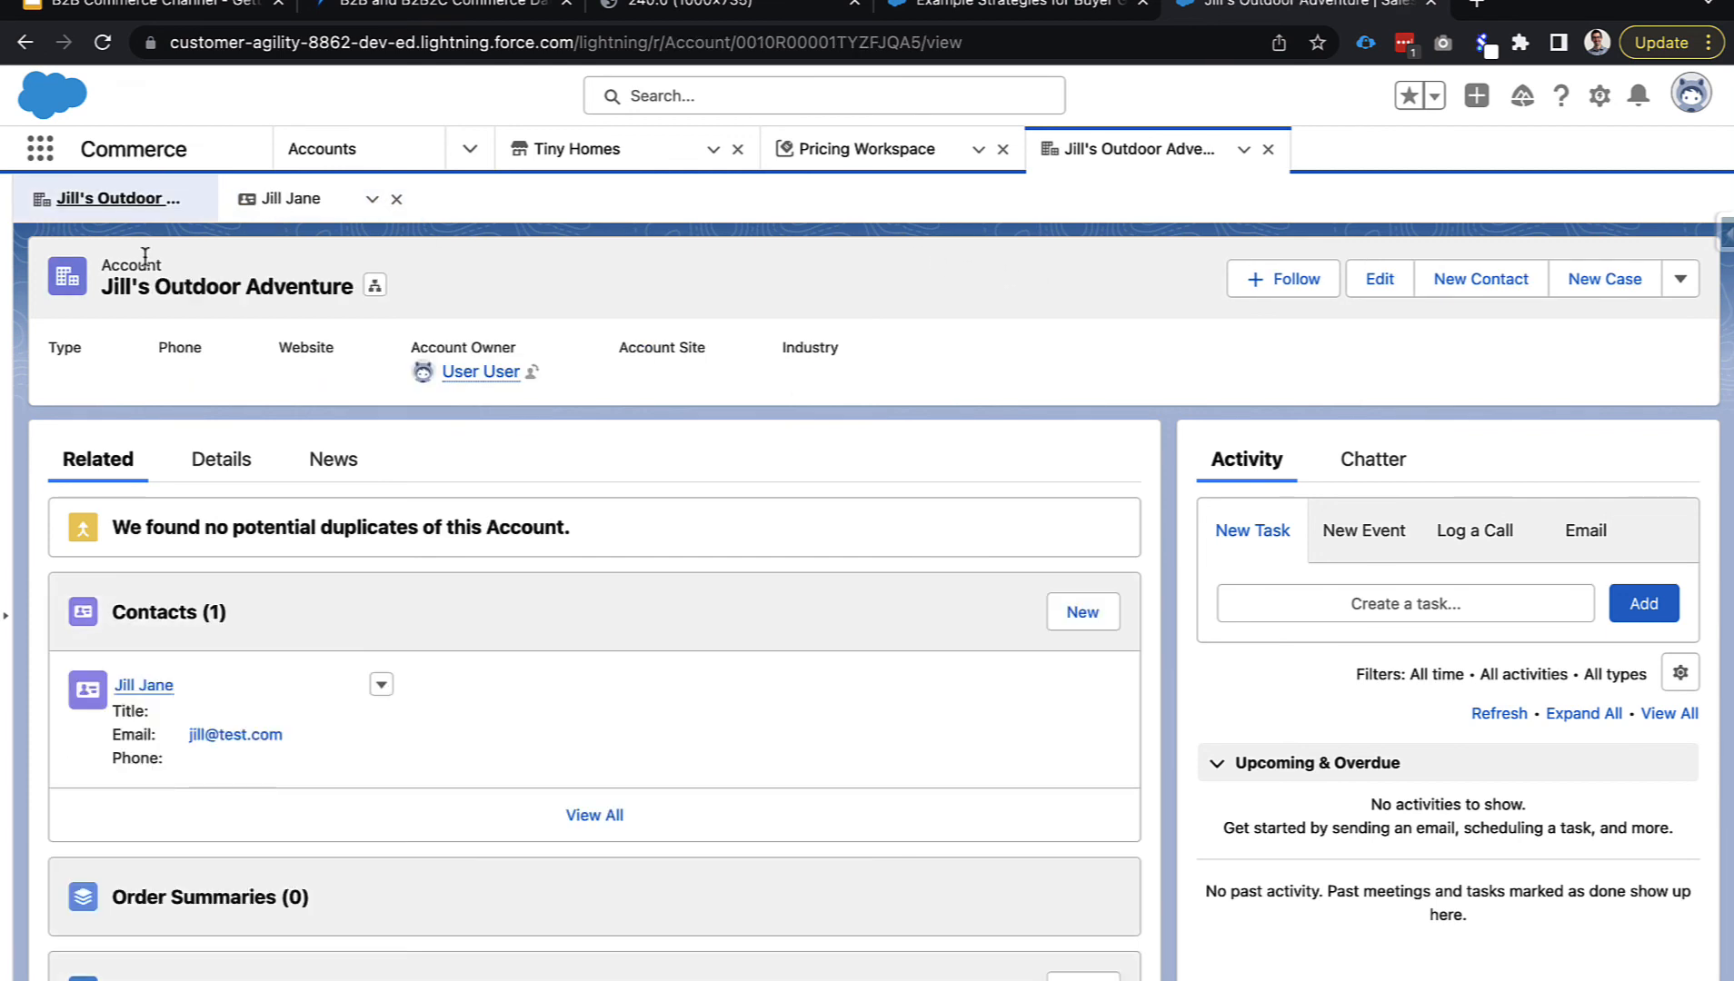
left_click(300, 198)
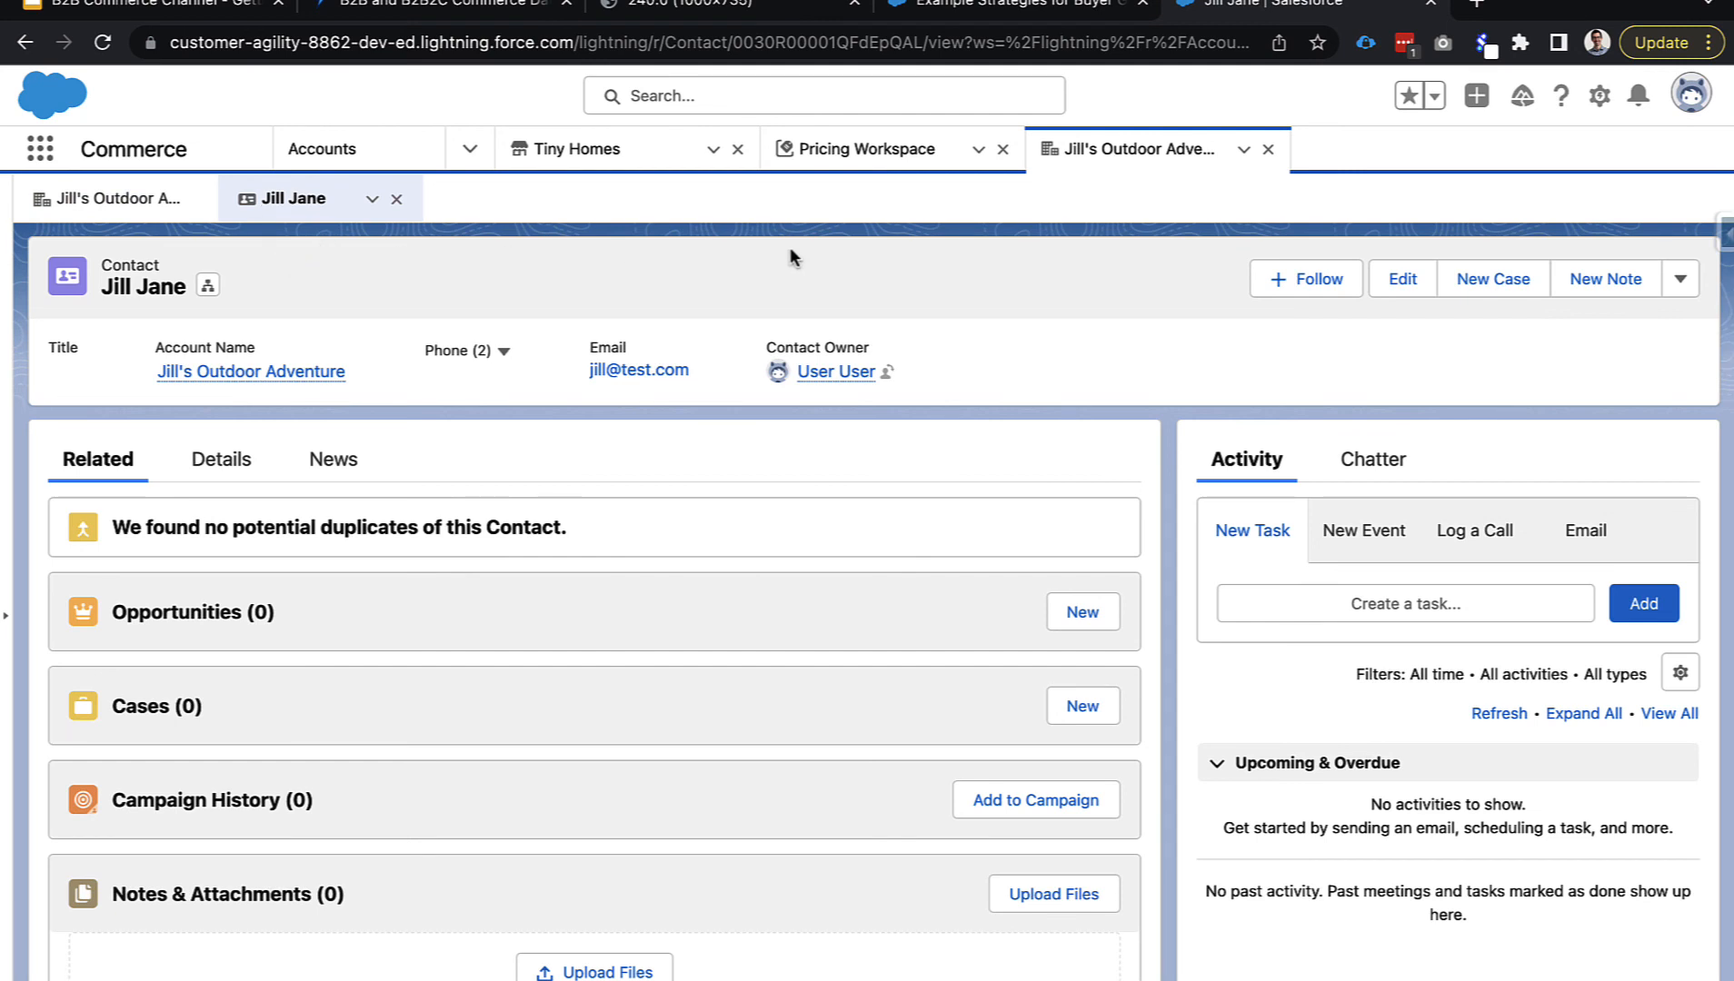
left_click(1680, 282)
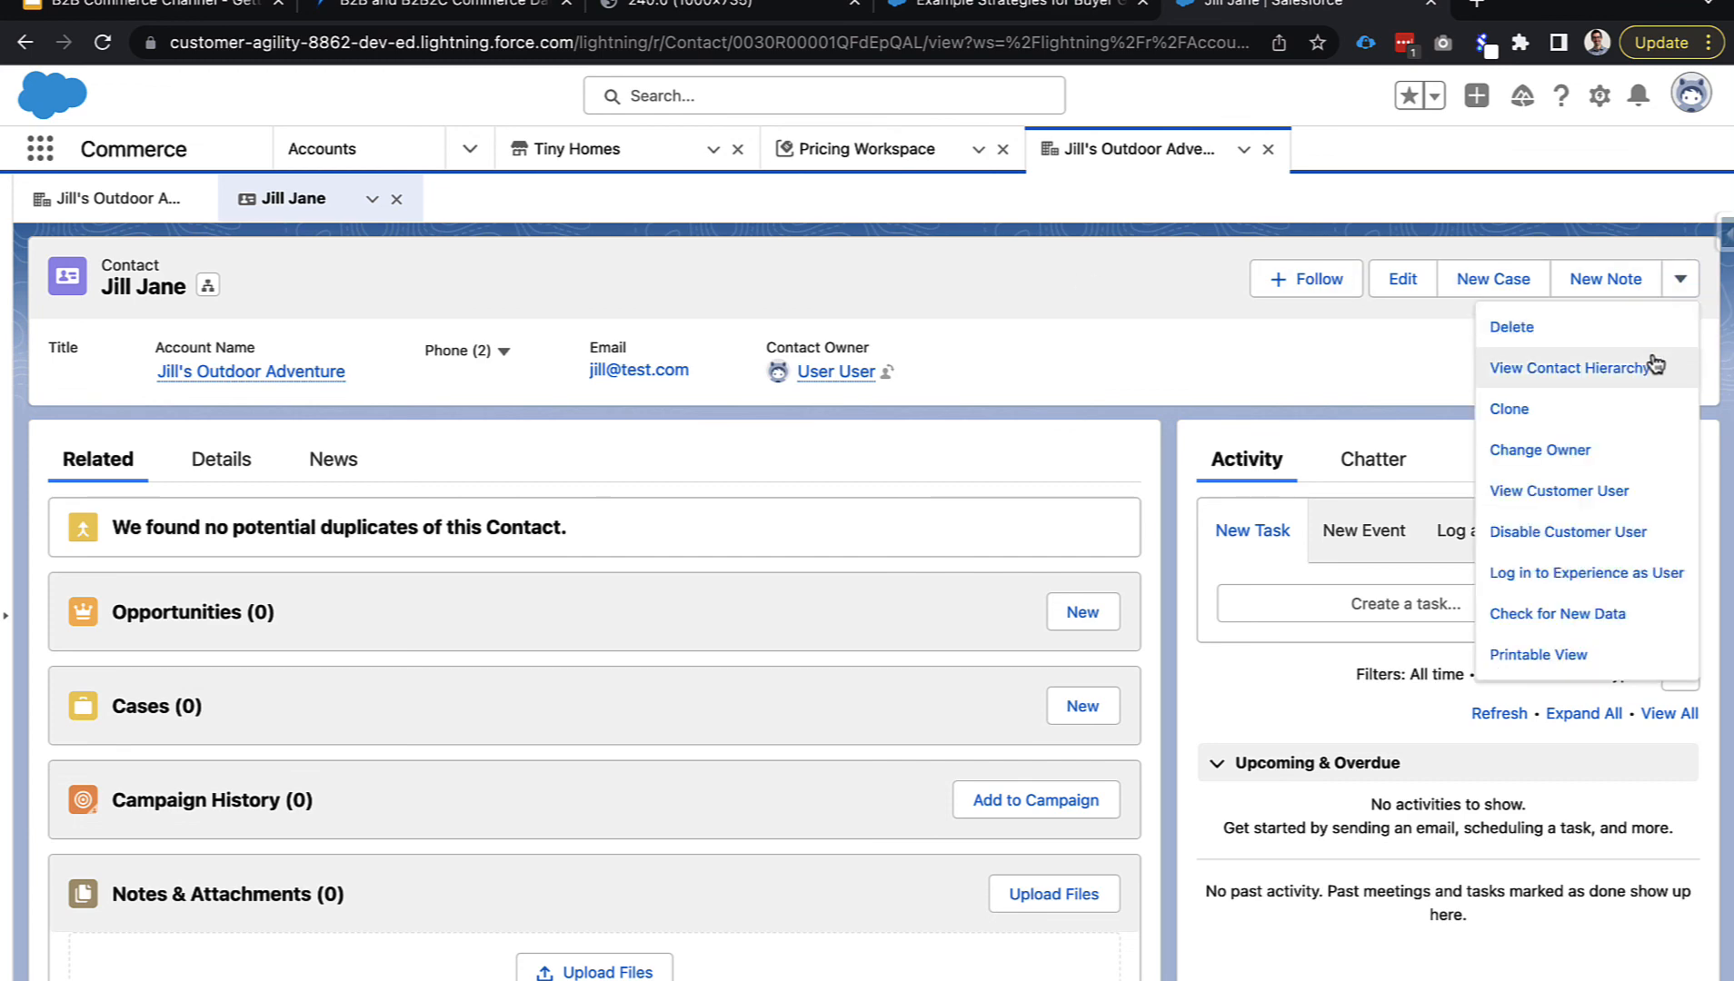
left_click(1588, 575)
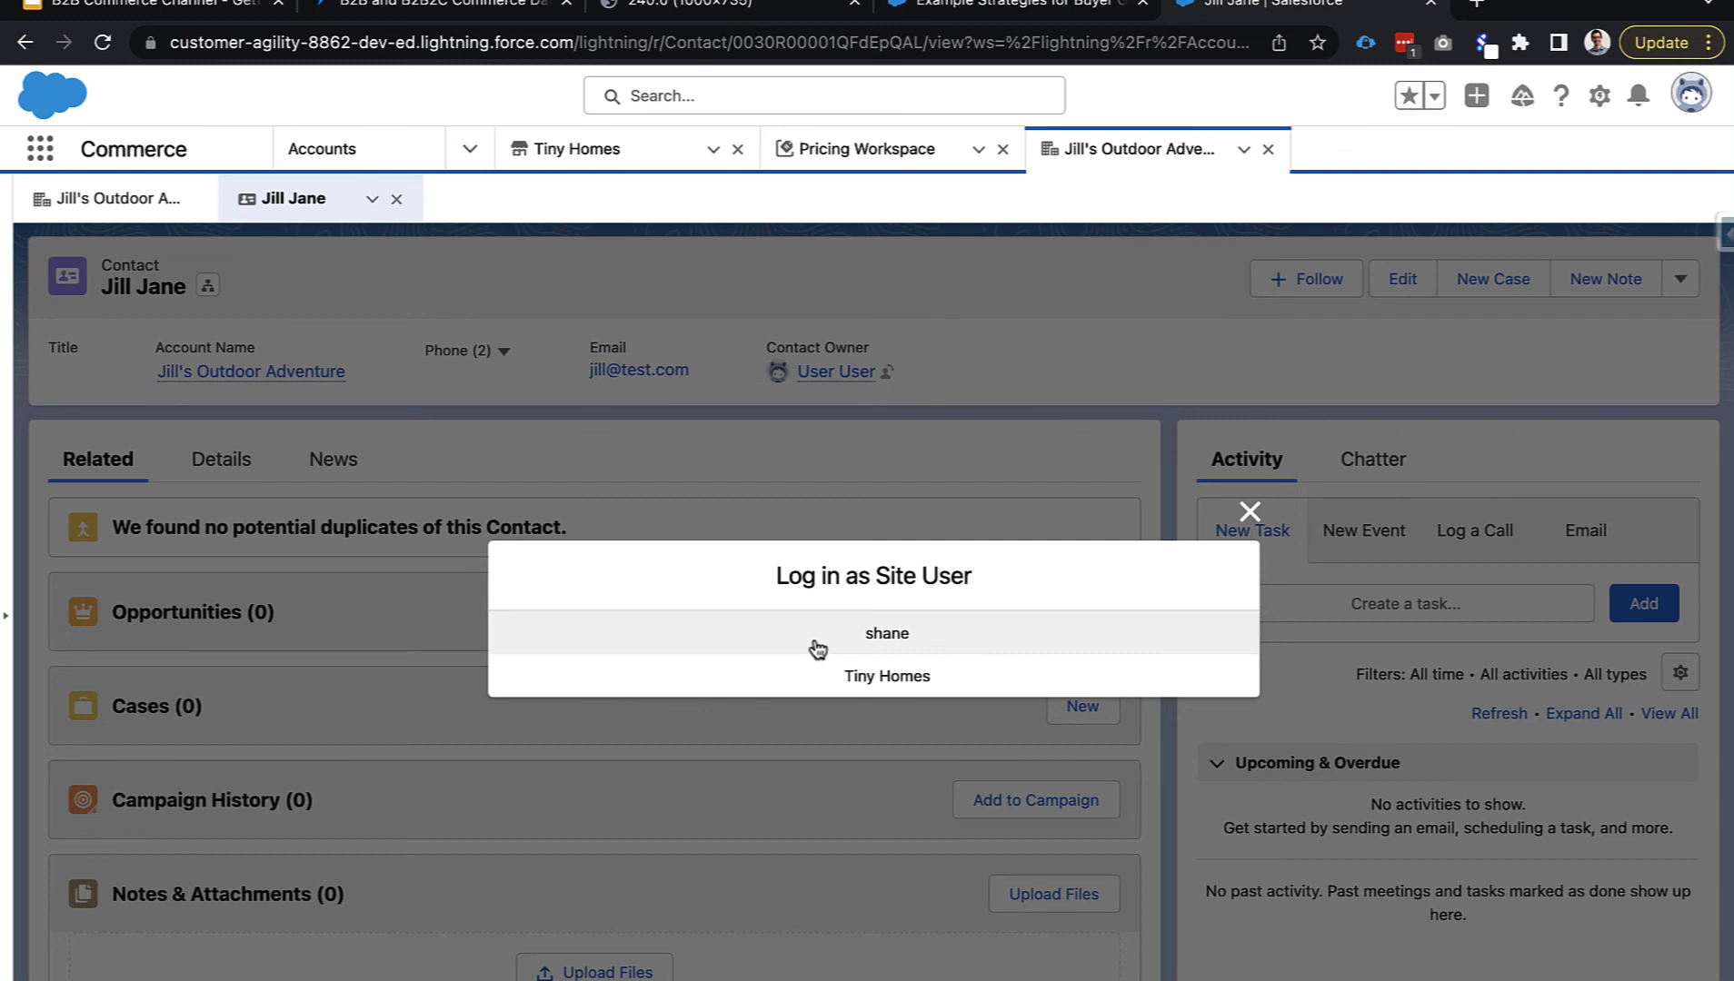
left_click(860, 681)
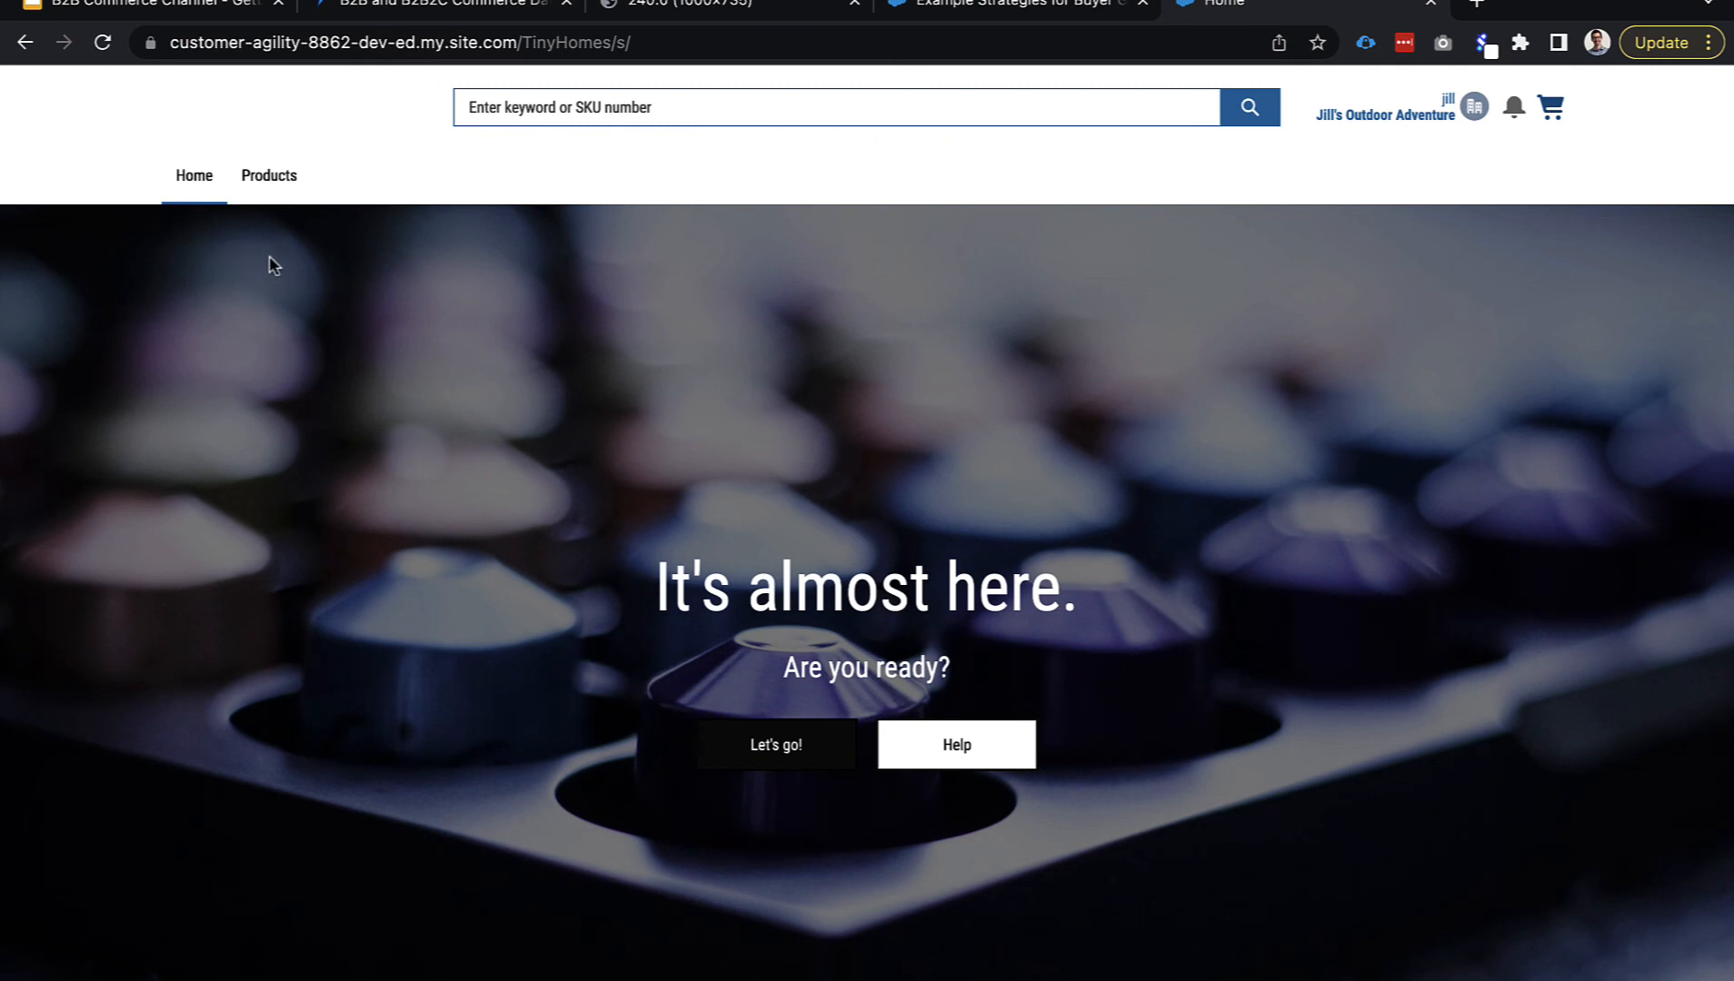
left_click(269, 178)
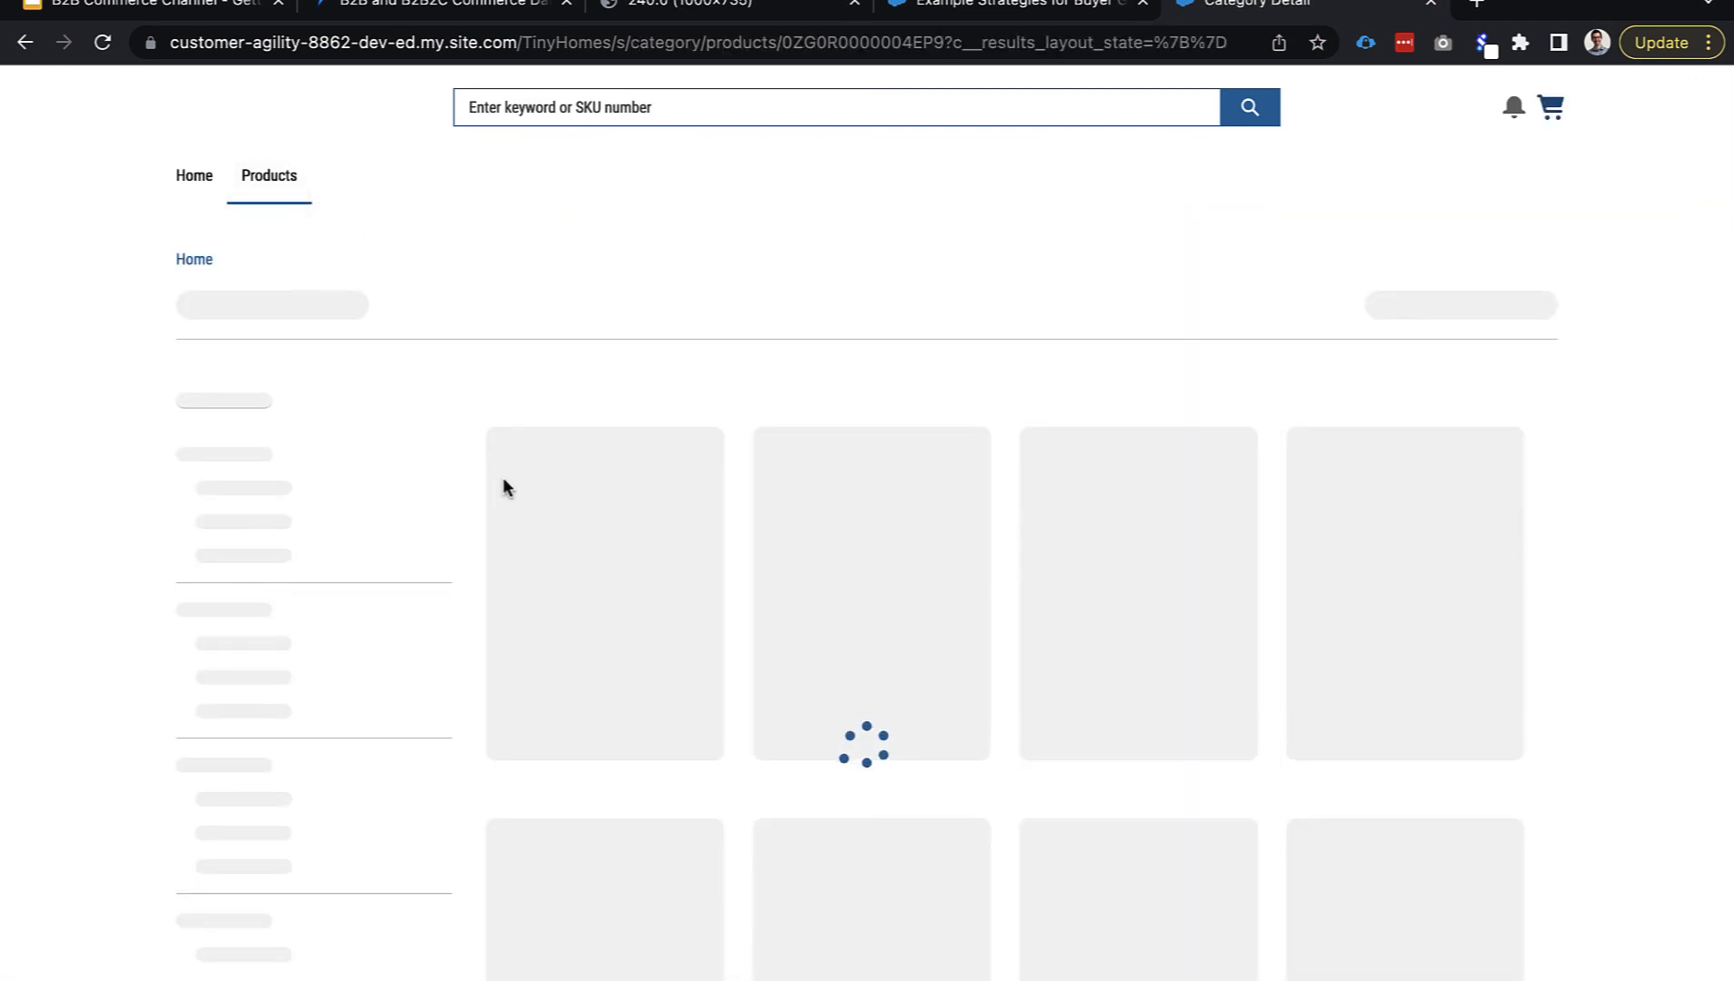